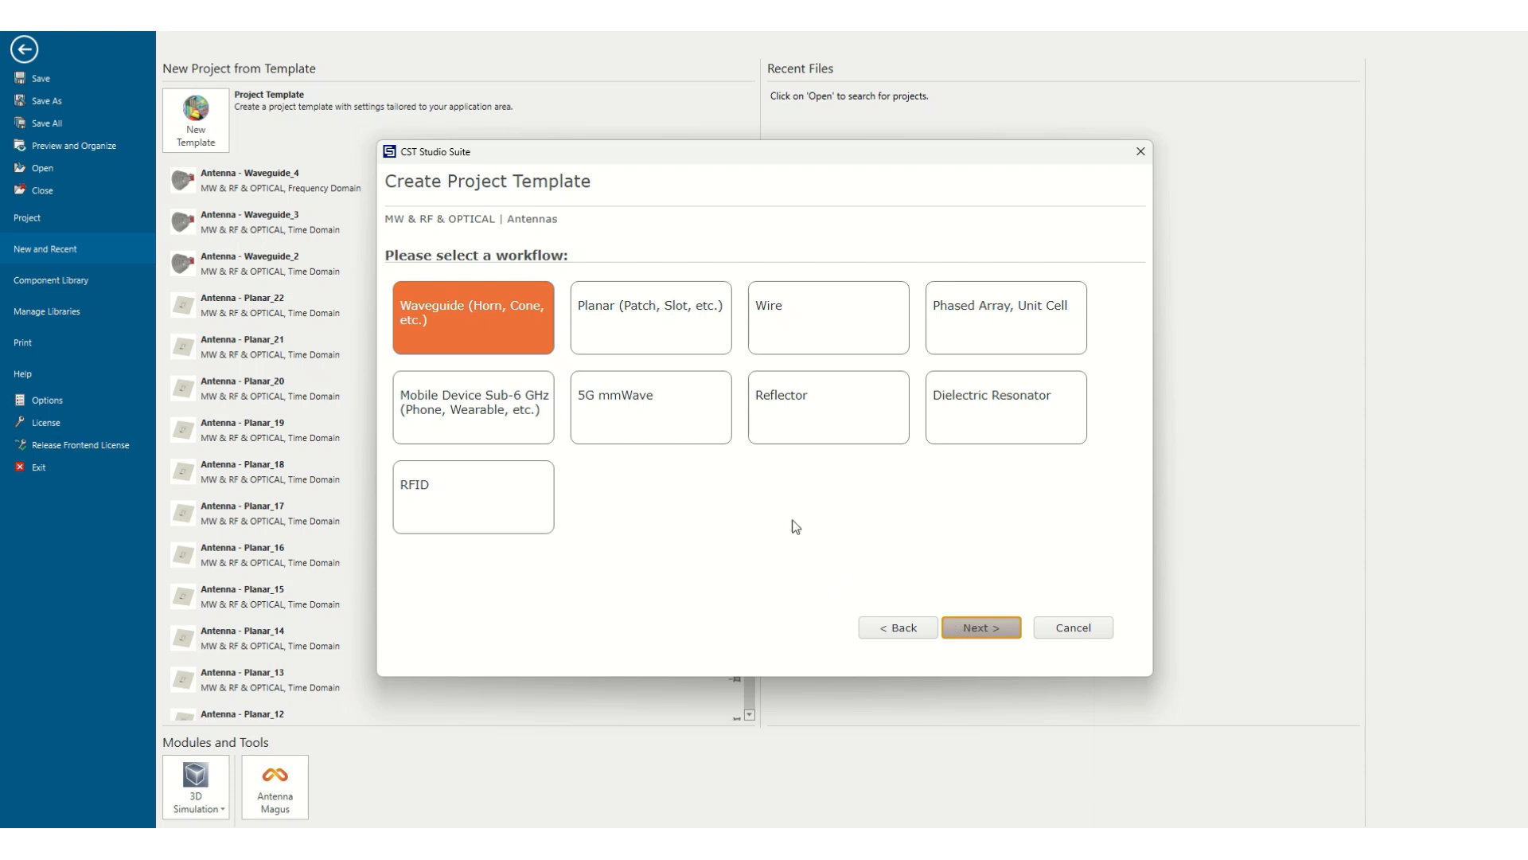
- Create a project template for a waveguide antenna with the Time Domain solver, accepting the default units and leaving the frequency settings empty
{"action": "left_click", "coordinate": [980, 630]}
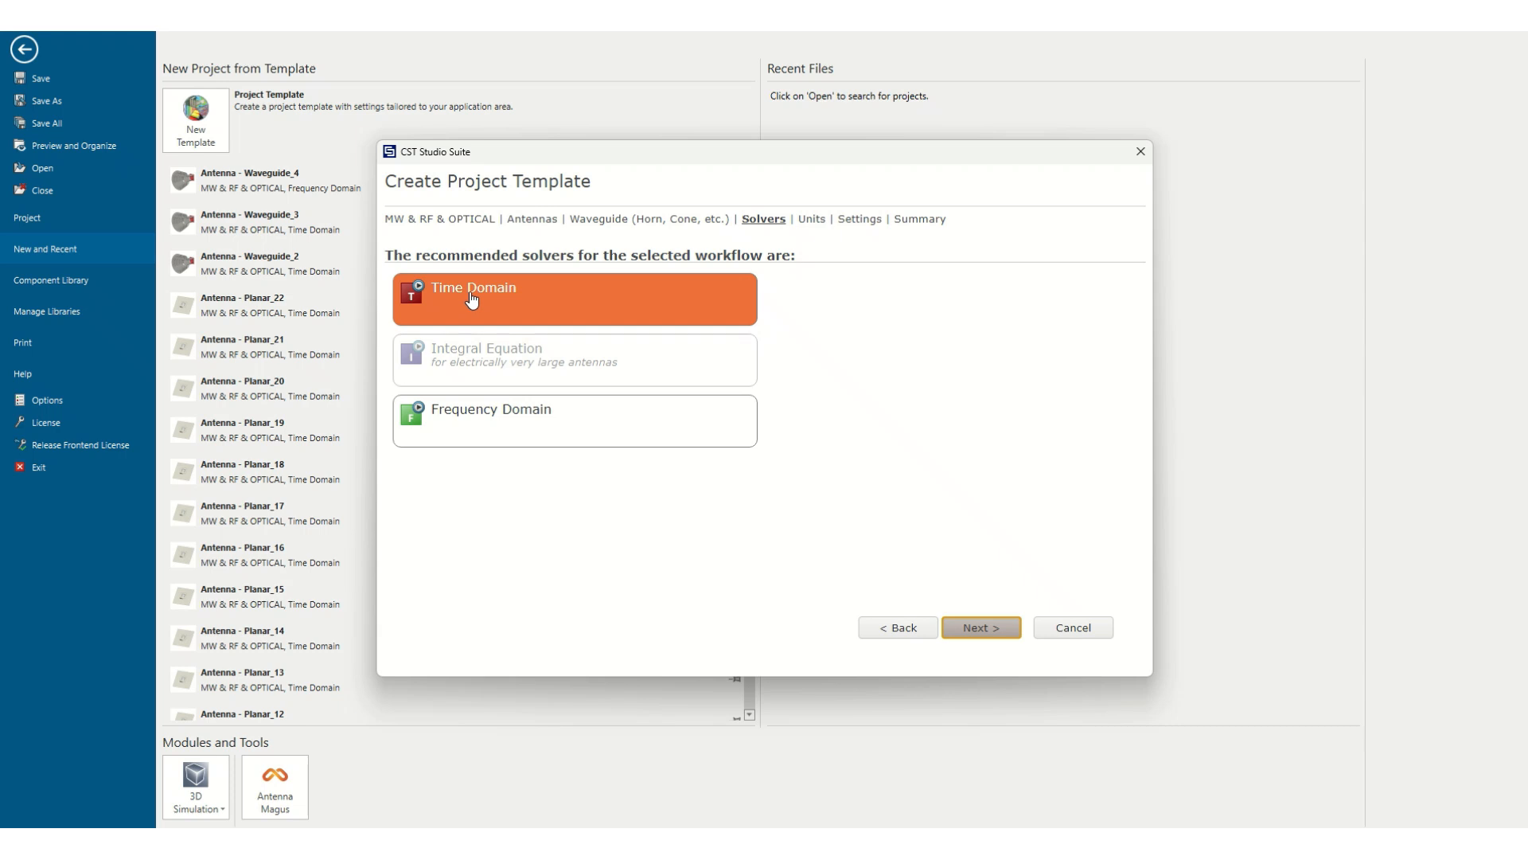
{"action": "left_click", "coordinate": [990, 629]}
{"action": "left_click", "coordinate": [989, 629]}
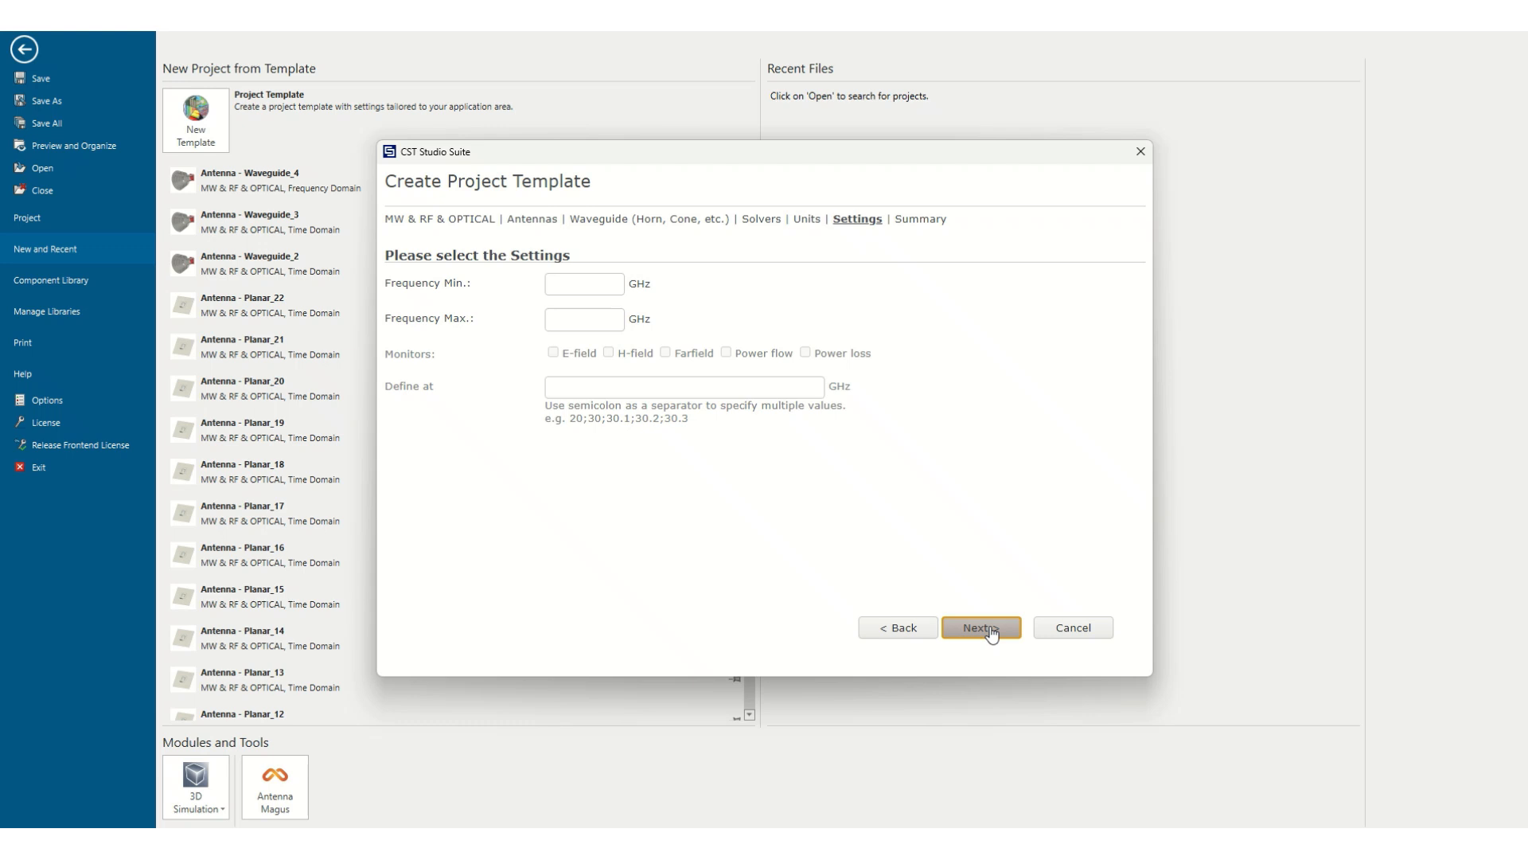
{"action": "left_click", "coordinate": [990, 628]}
{"action": "left_click", "coordinate": [989, 629]}
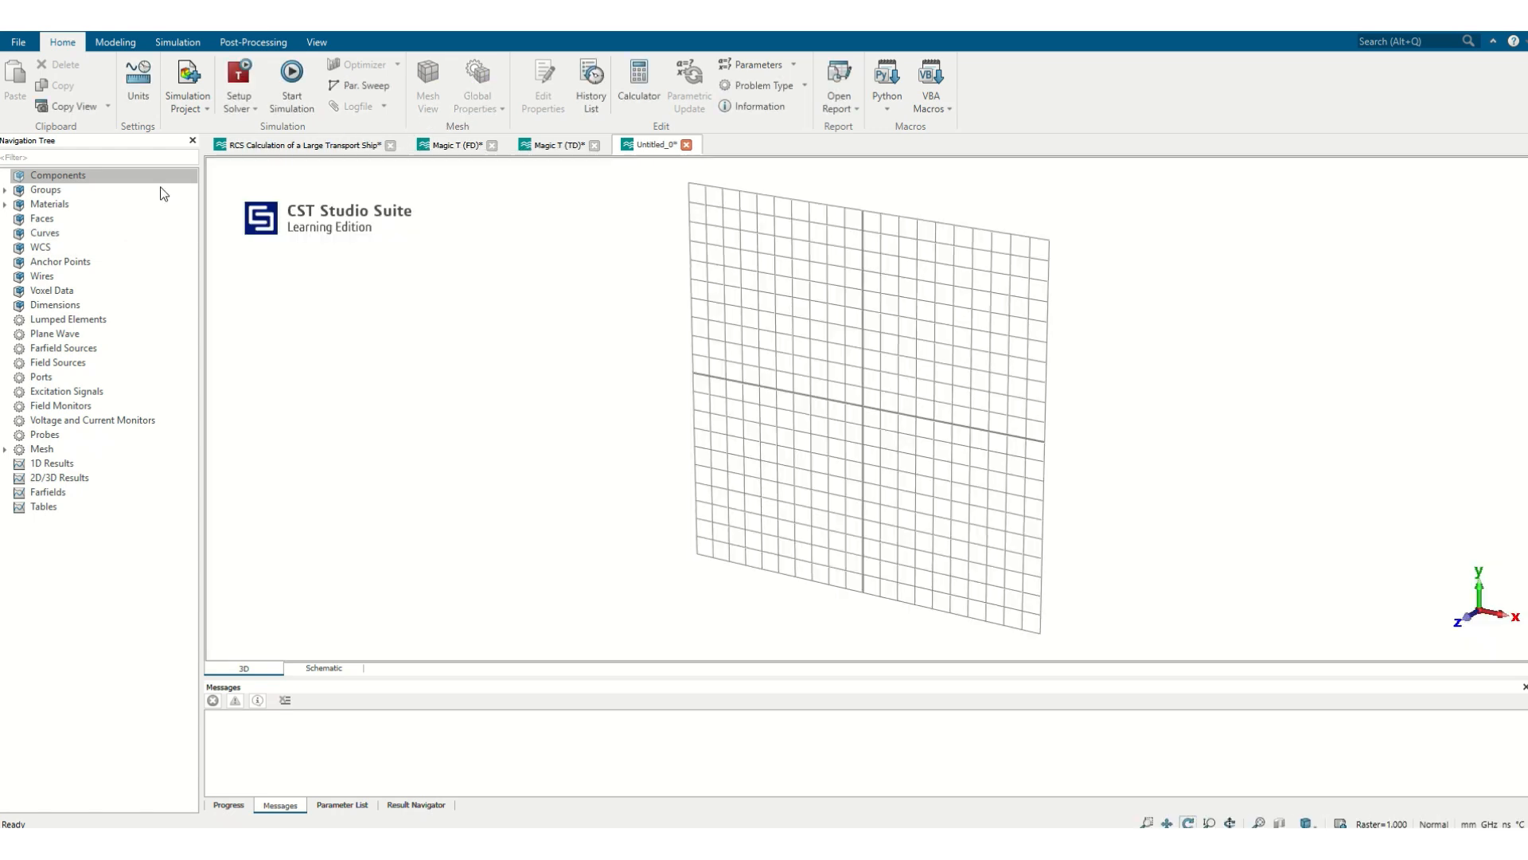
- Create a PEC brick on the working plane spanning X -5 to 4, Y -4 to 3 and Z 0 to 3
{"action": "left_click", "coordinate": [113, 44]}
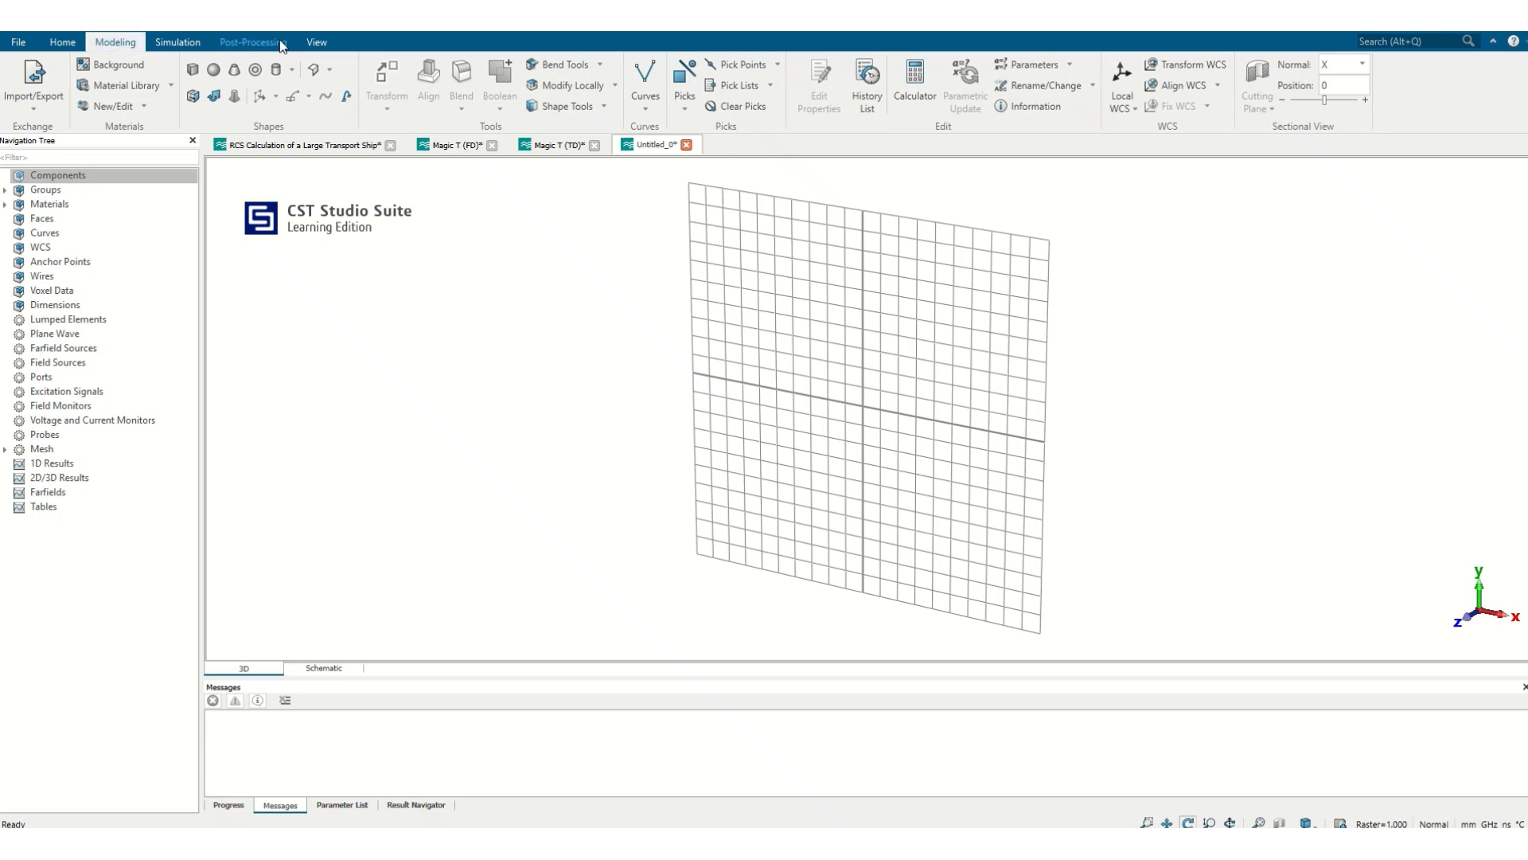
{"action": "left_click", "coordinate": [193, 70]}
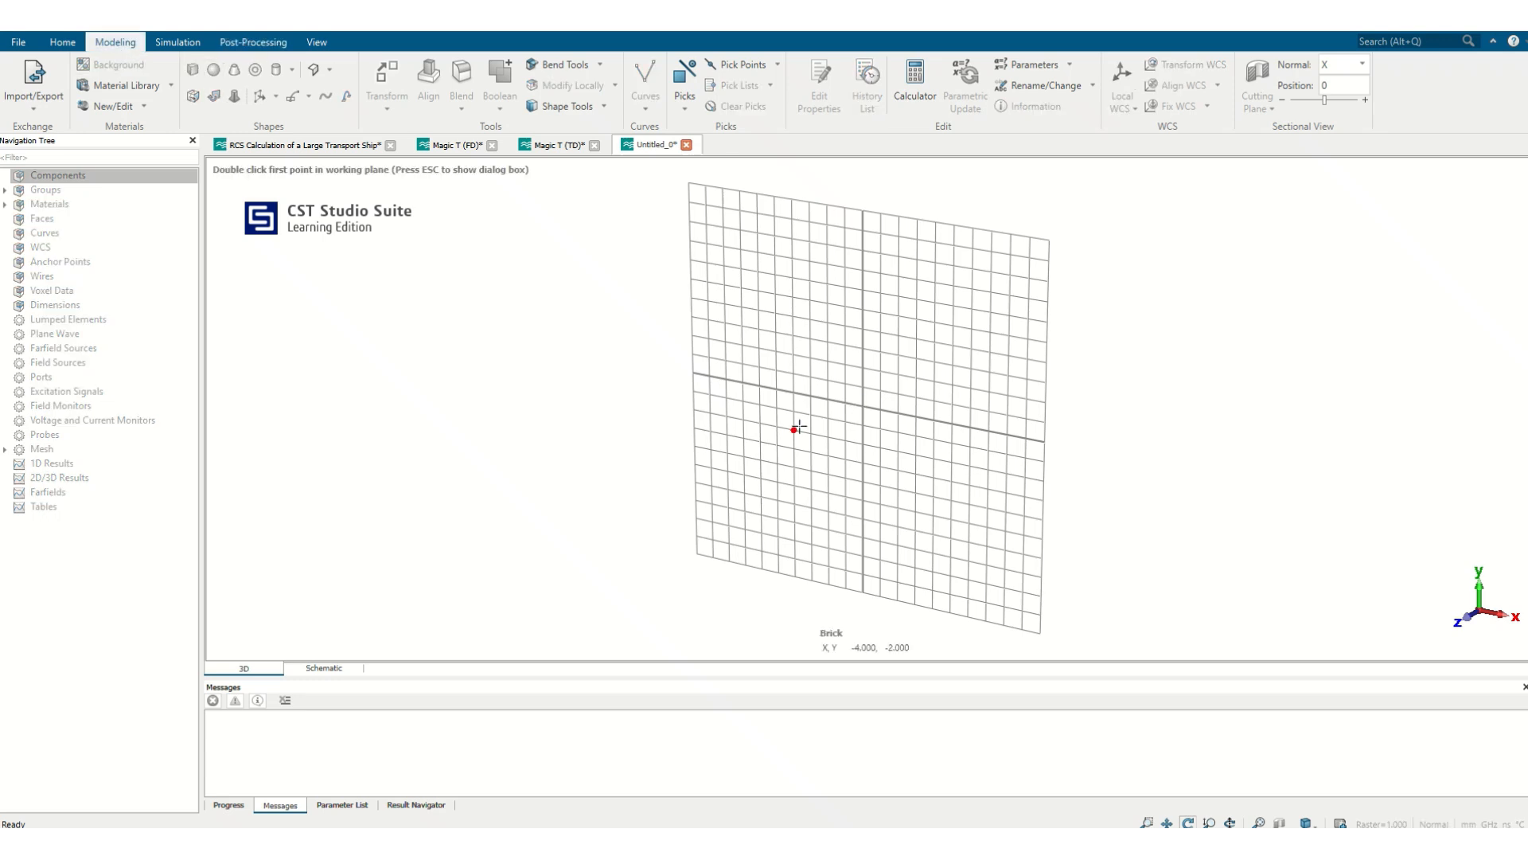
{"action": "double_click", "coordinate": [774, 323]}
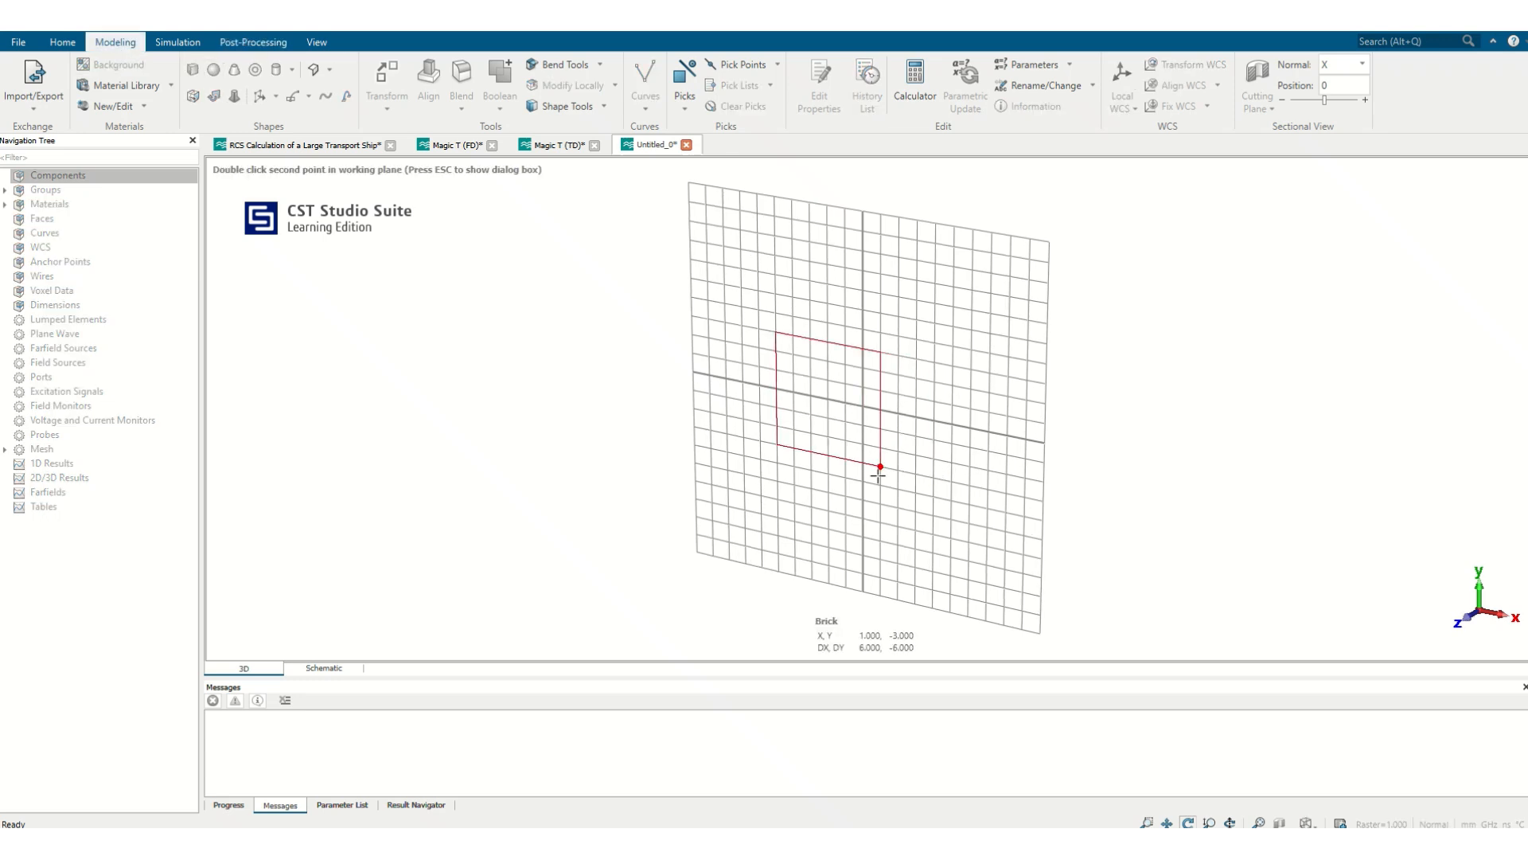
{"action": "double_click", "coordinate": [926, 487]}
{"action": "double_click", "coordinate": [906, 495]}
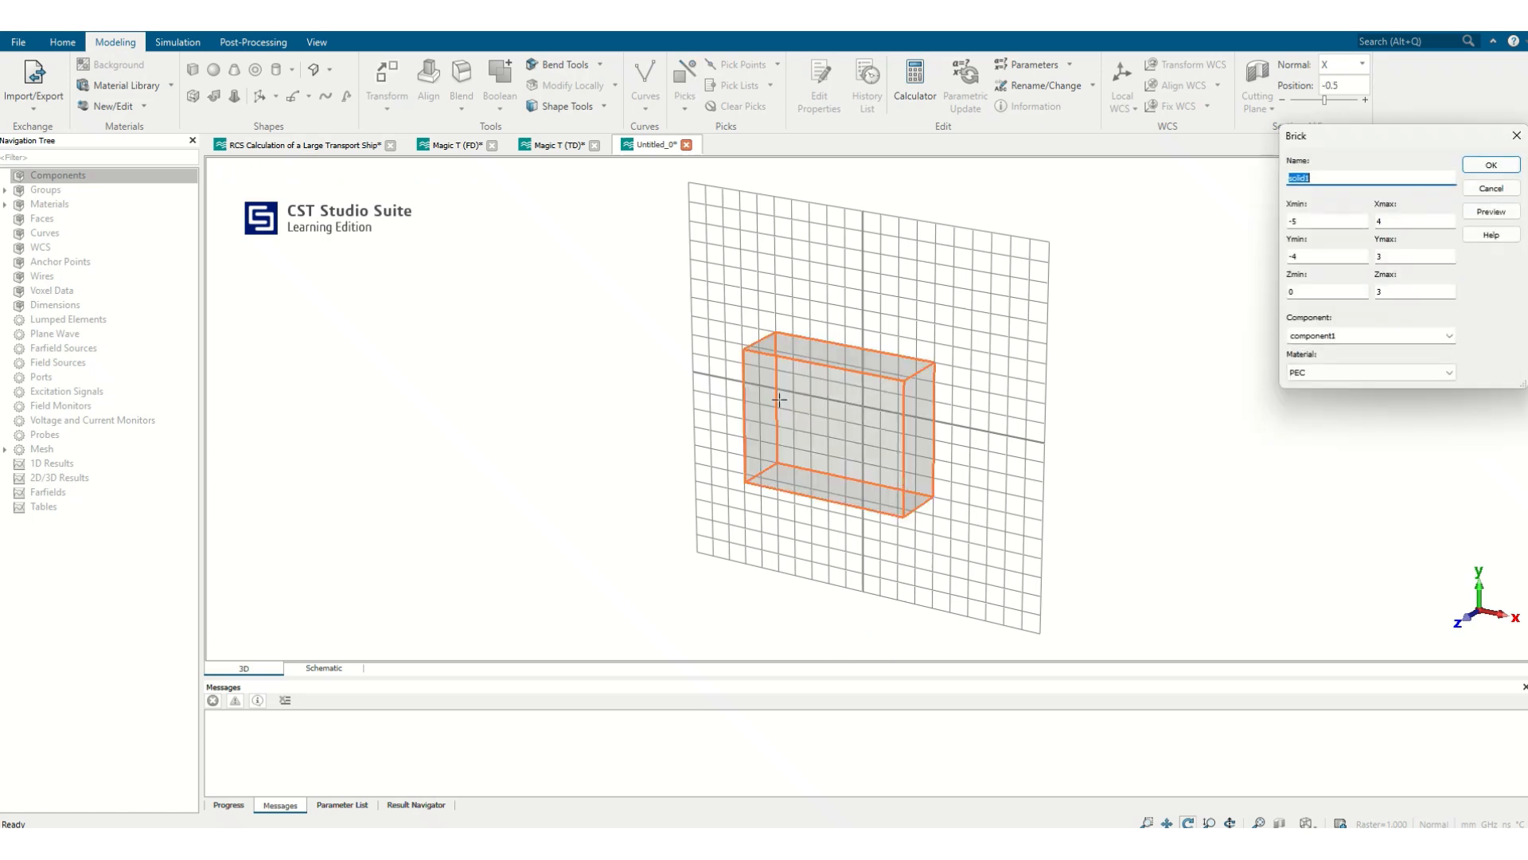
{"action": "left_click", "coordinate": [1491, 165]}
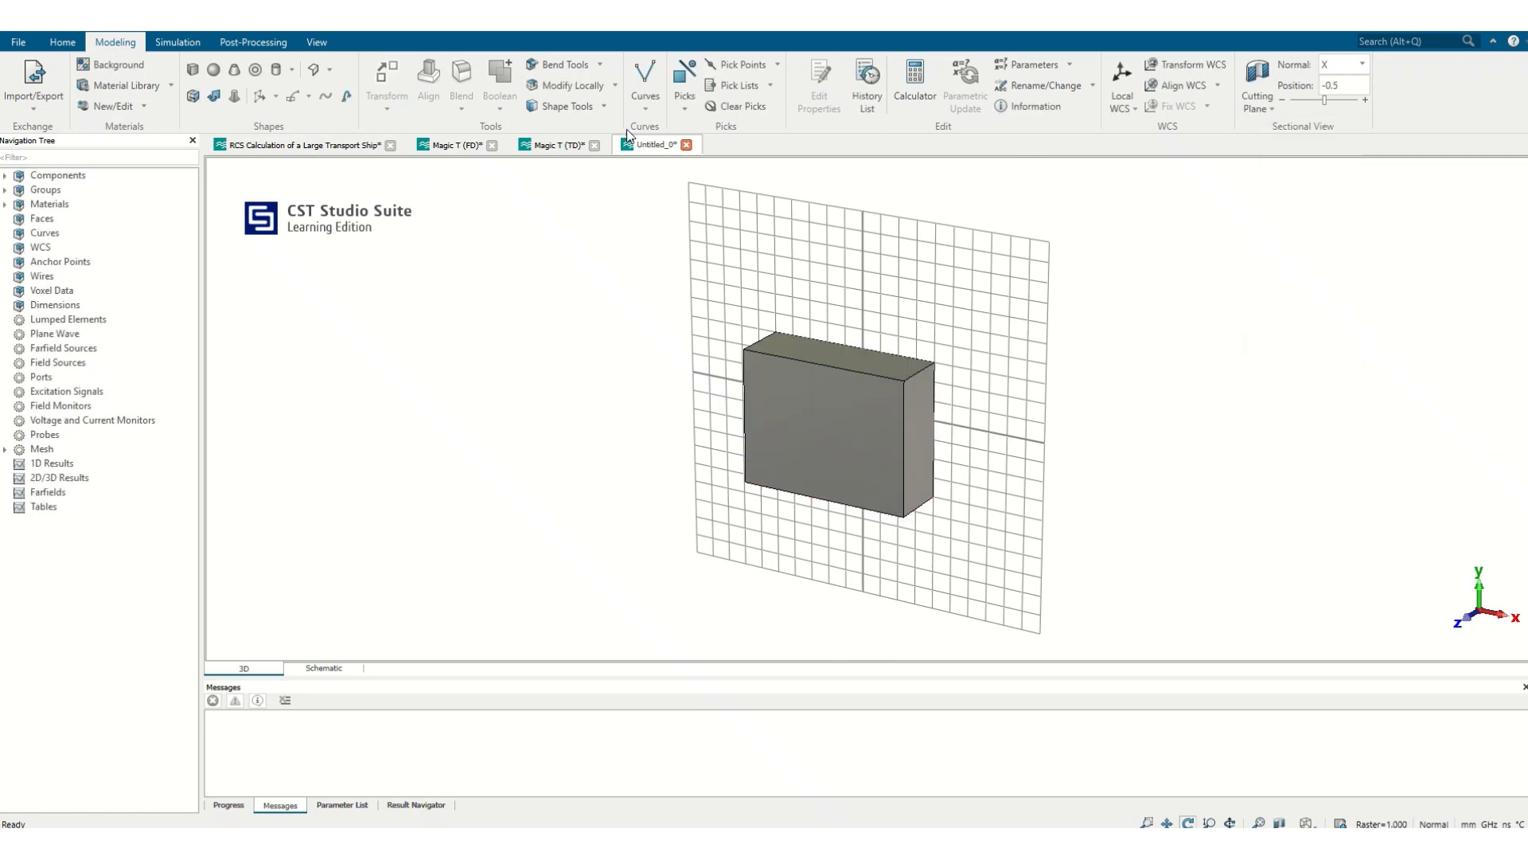
- Review the mesh types offered for the untitled brick project, and close that project without saving
{"action": "left_click", "coordinate": [63, 42]}
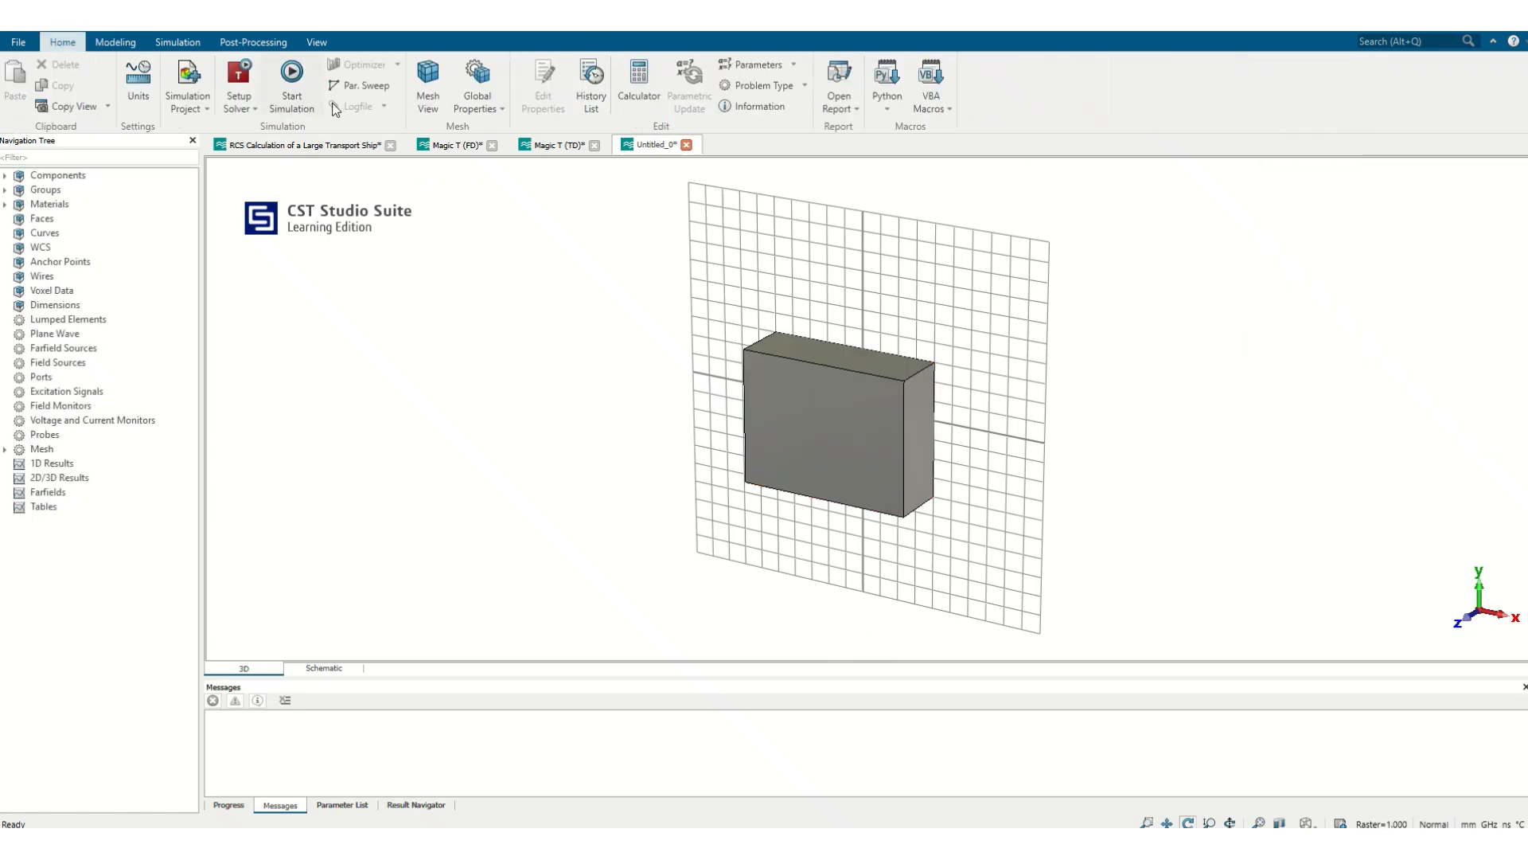
{"action": "left_click", "coordinate": [503, 112]}
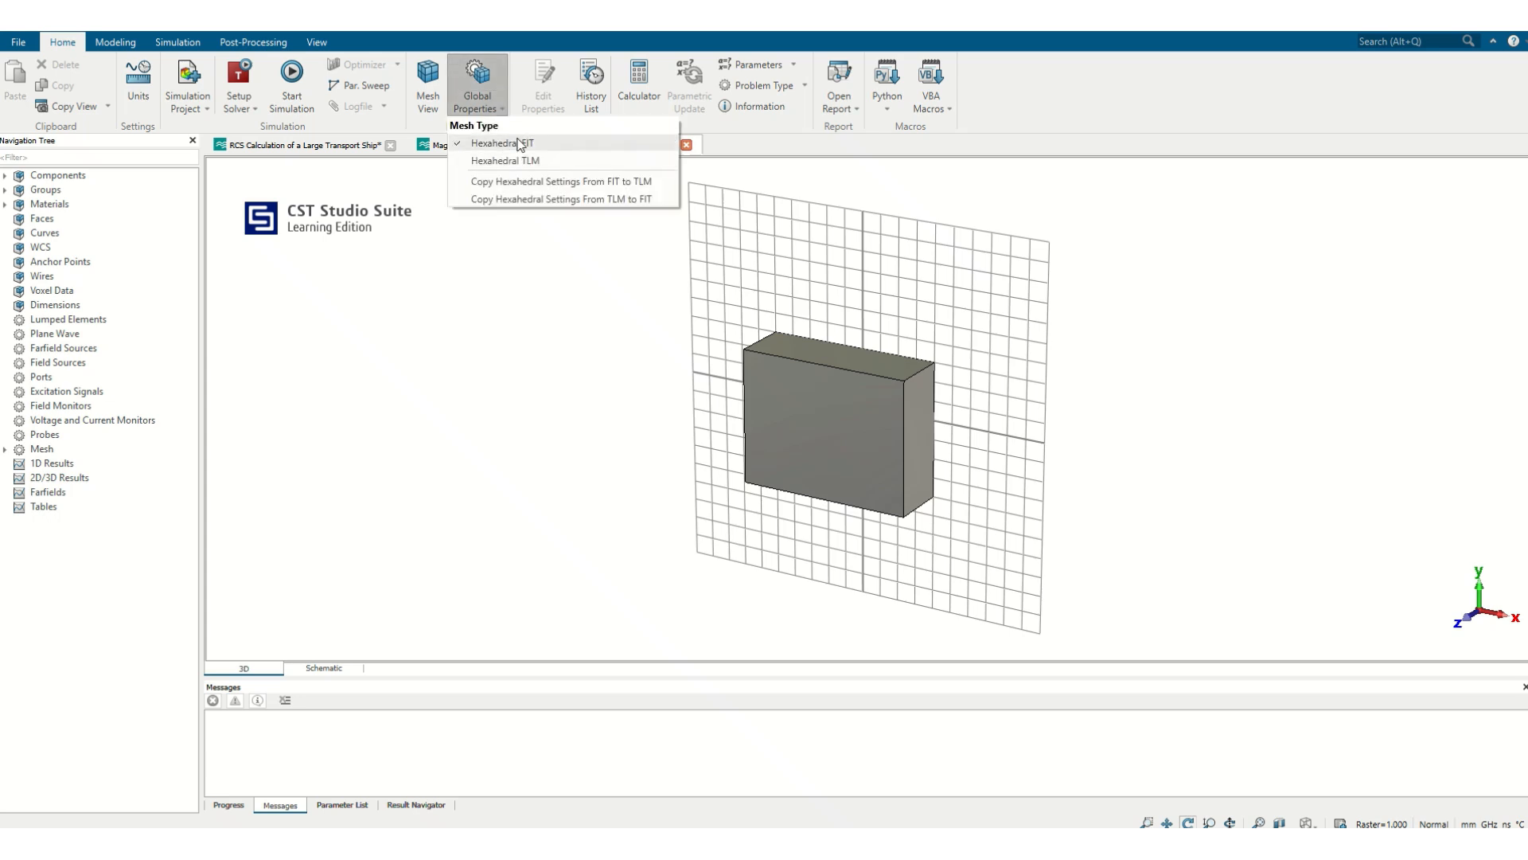
{"action": "left_click", "coordinate": [501, 446]}
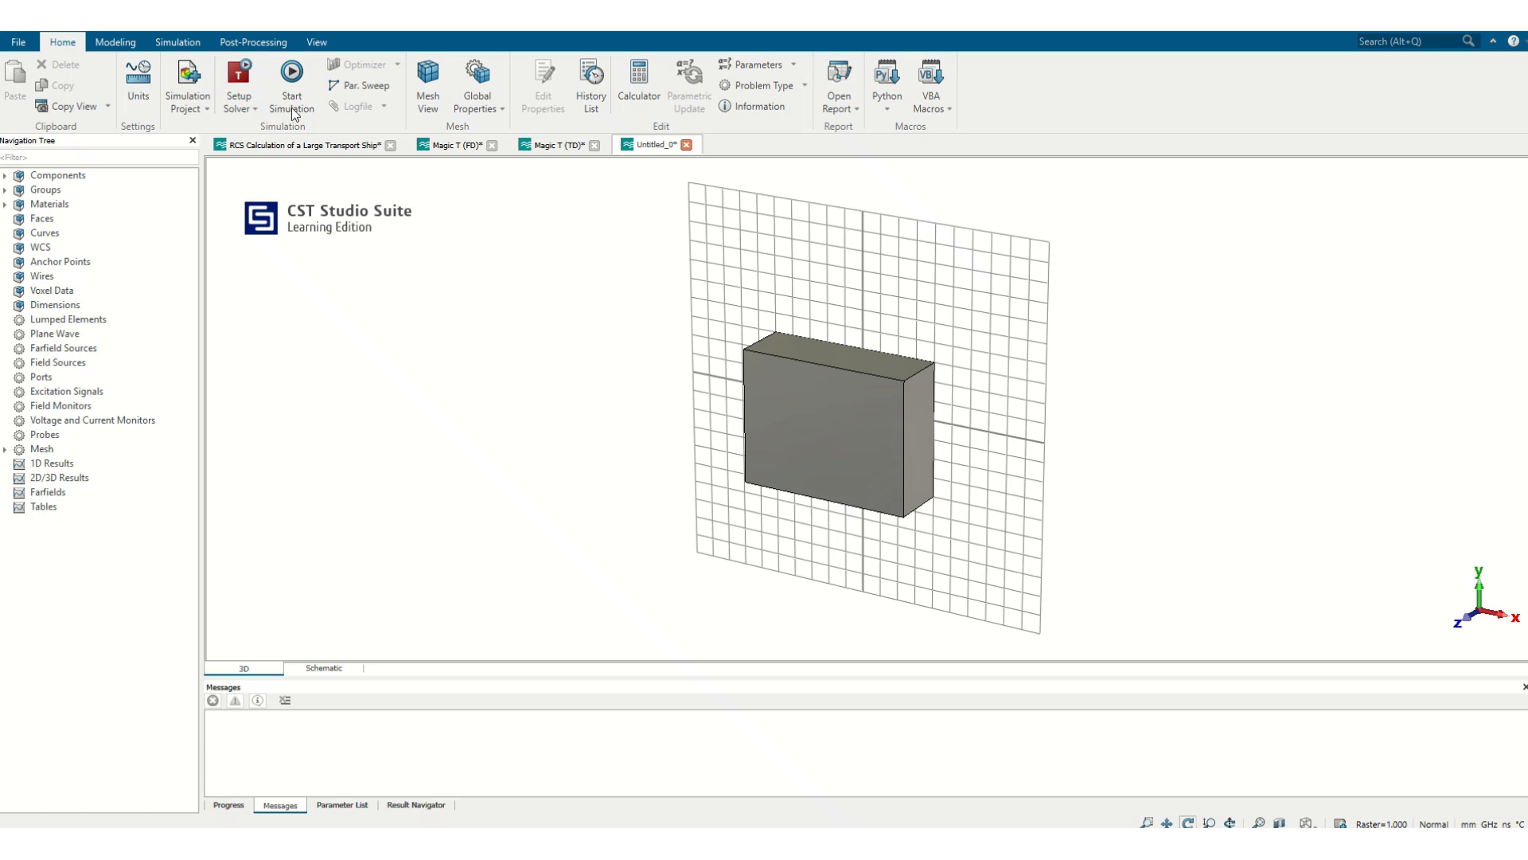
{"action": "left_click", "coordinate": [687, 145]}
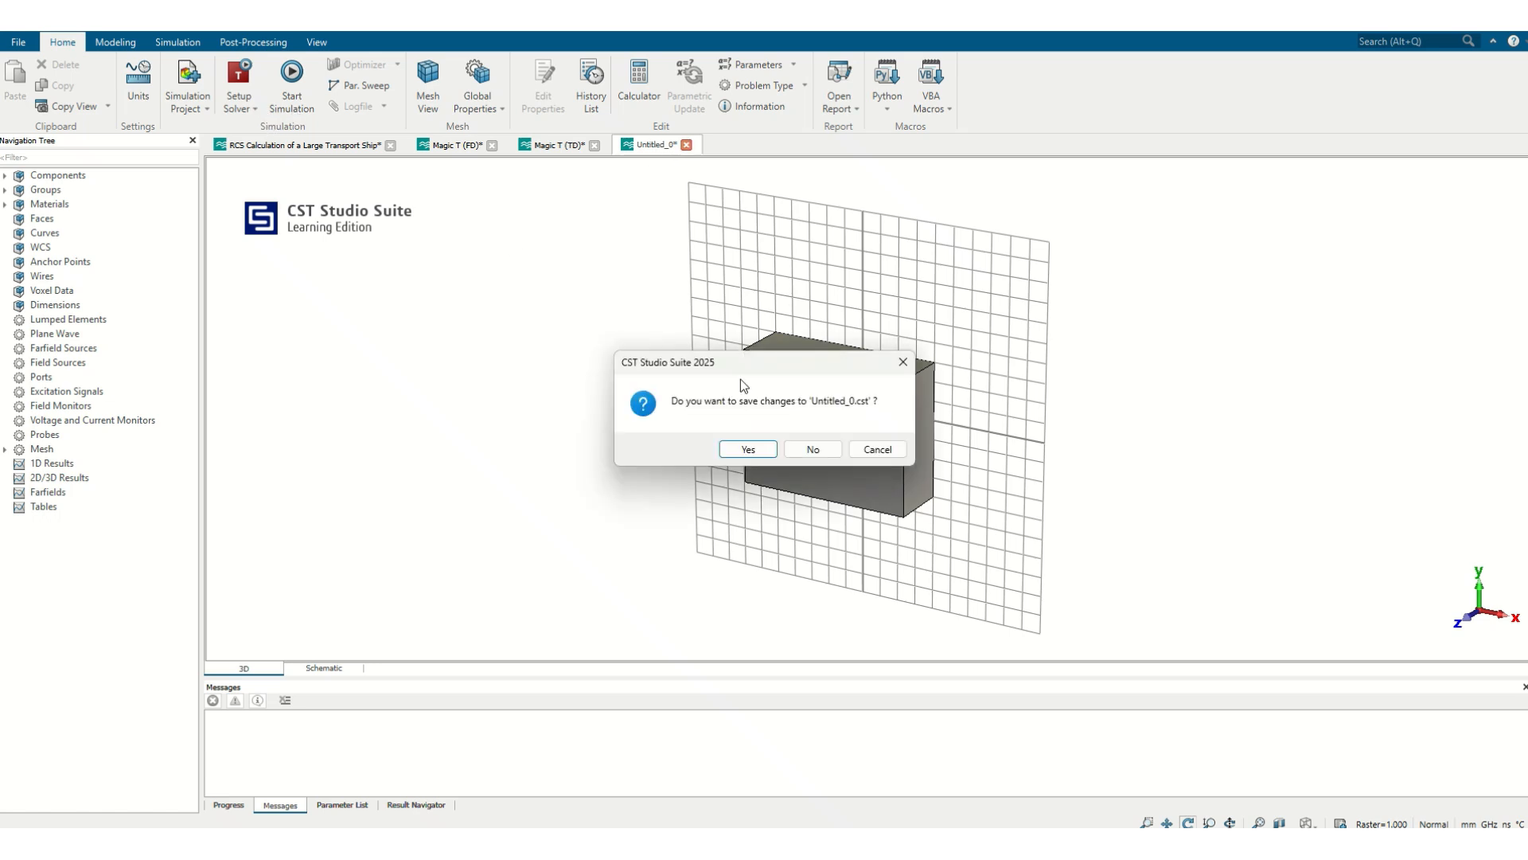
{"action": "left_click", "coordinate": [811, 450]}
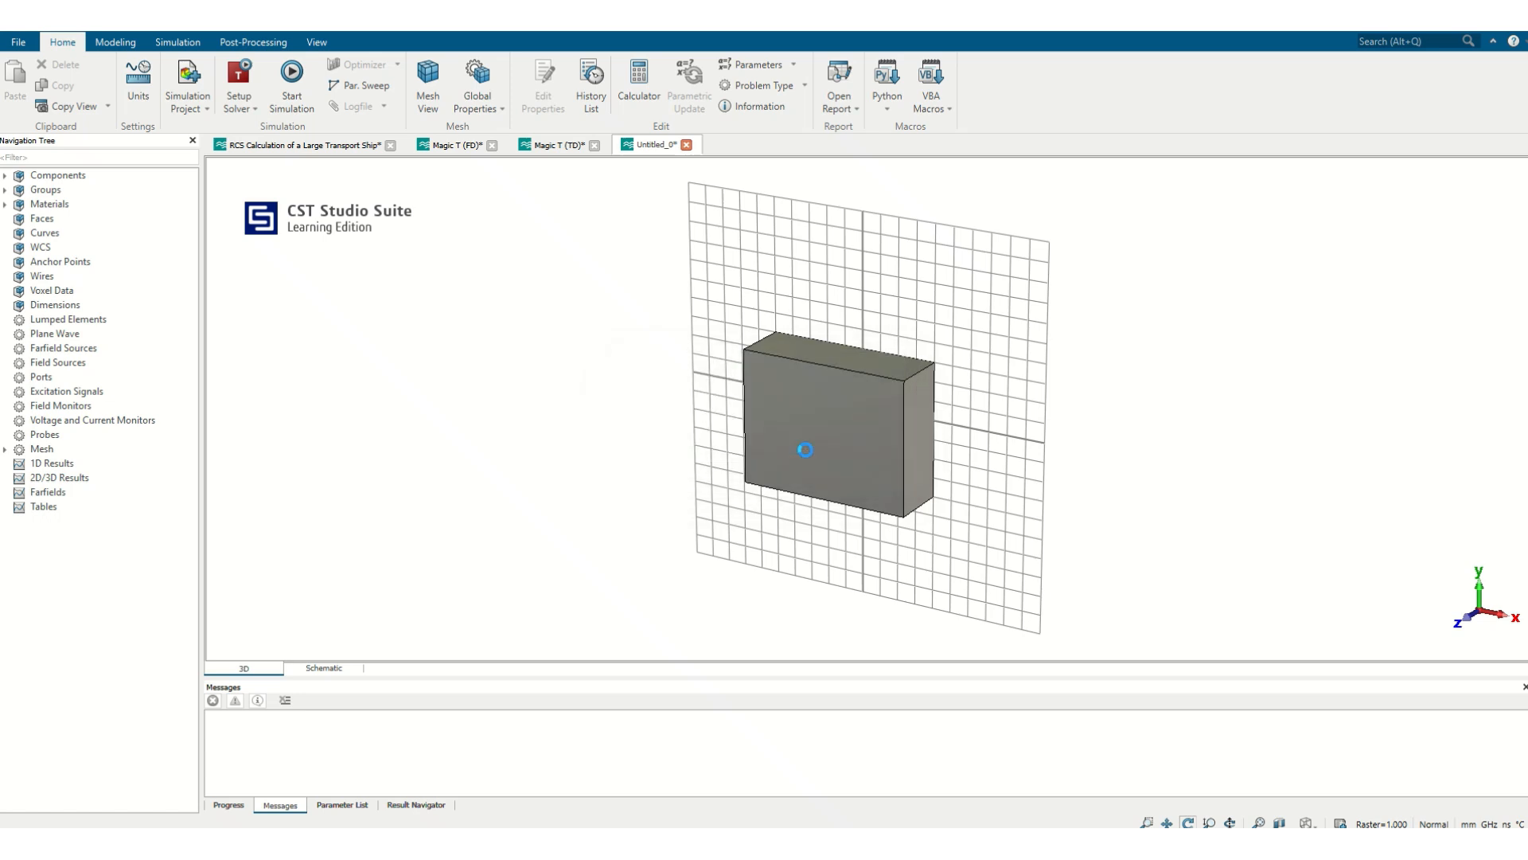
- Browse the waveguide examples in the component library and return to the Magic T (TD) model
{"action": "left_click", "coordinate": [18, 42]}
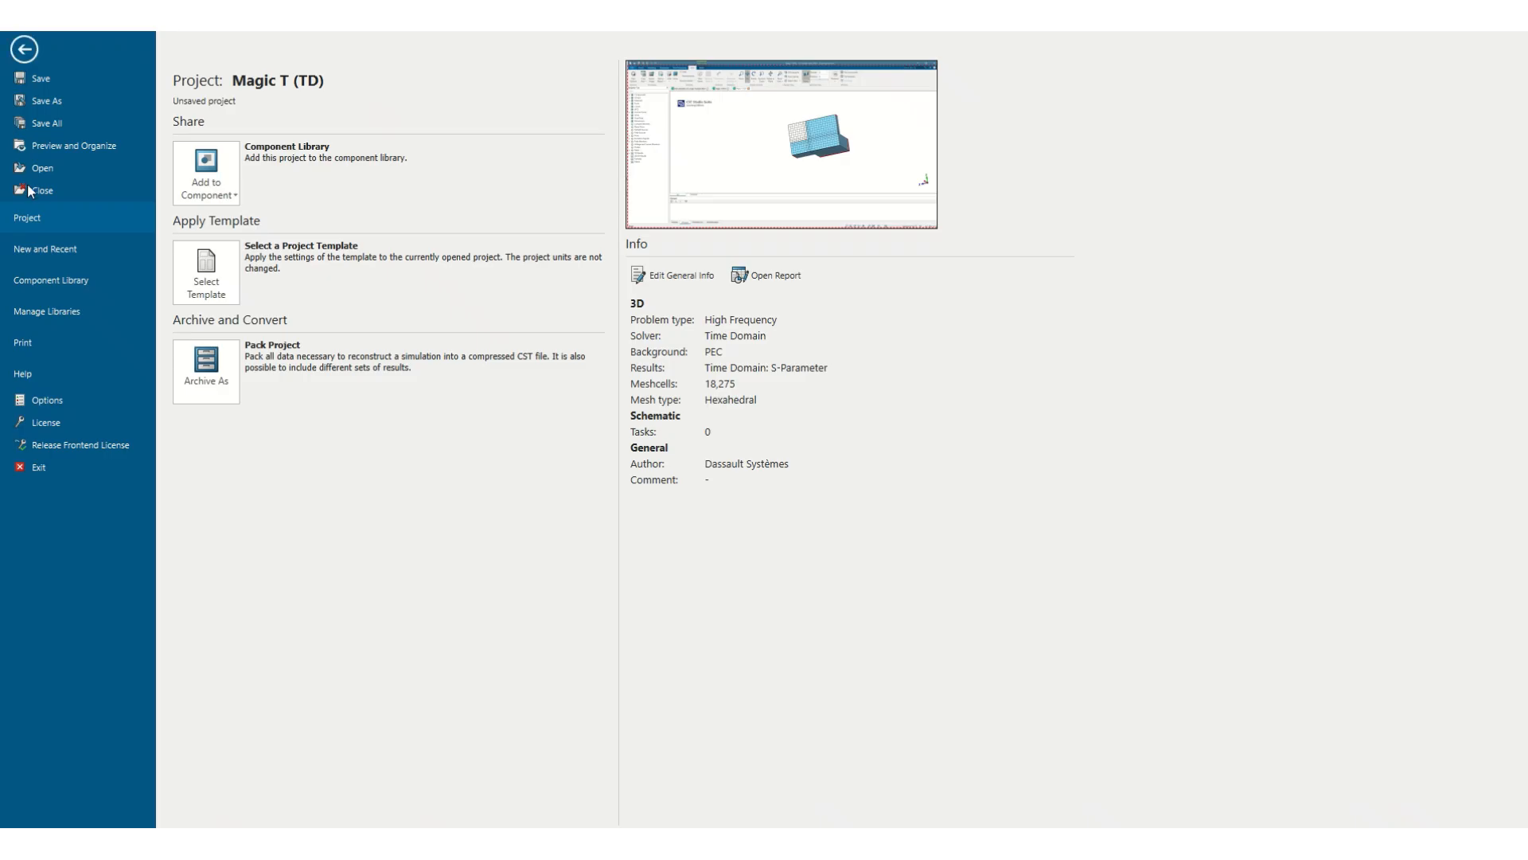
{"action": "left_click", "coordinate": [78, 280]}
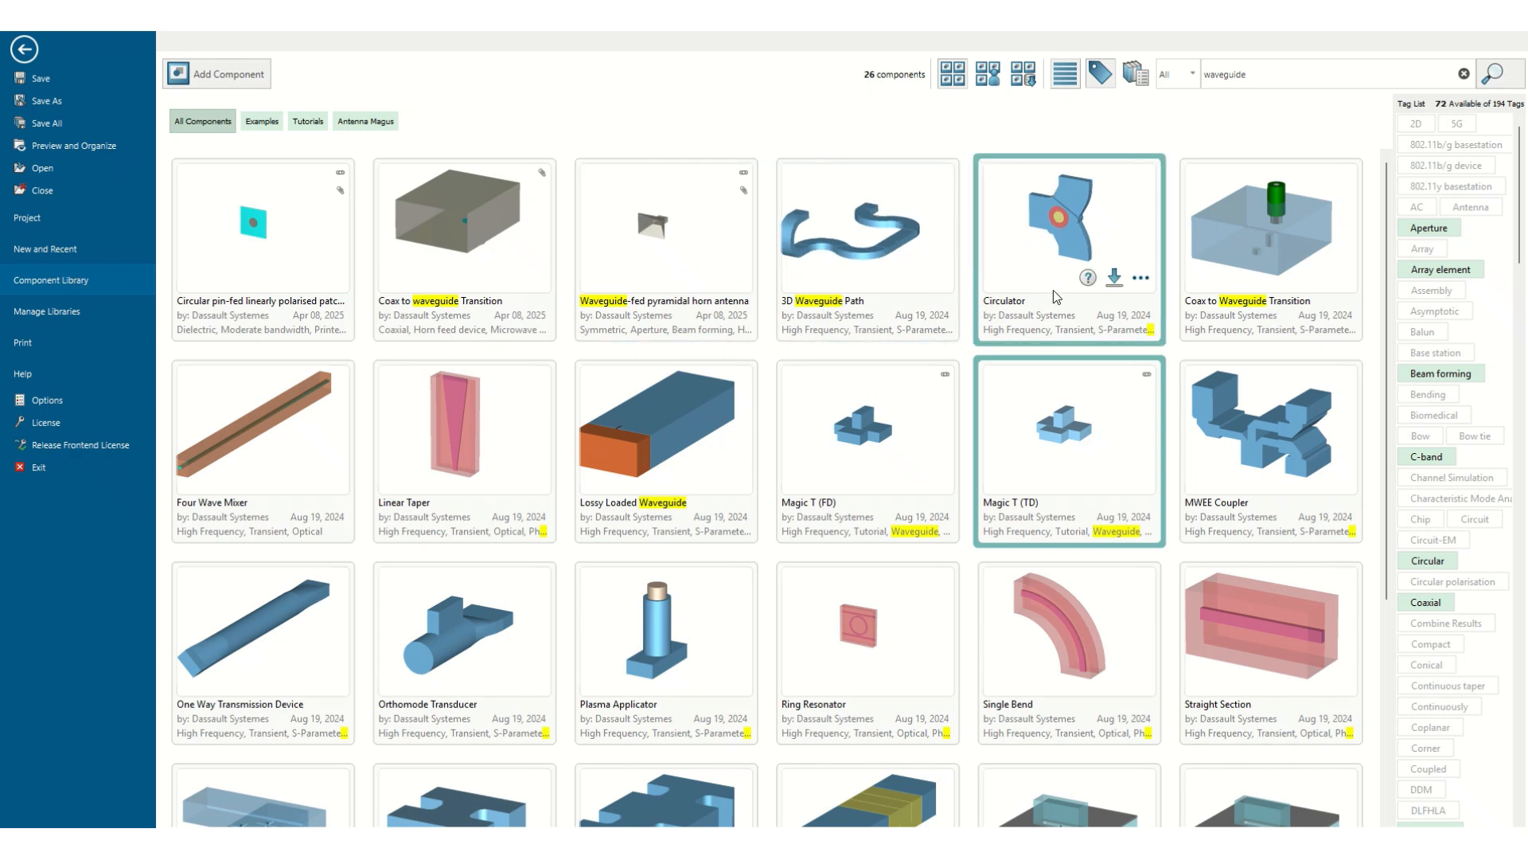
{"action": "scroll", "coordinate": [884, 728], "scroll_direction": "down", "scroll_amount": 4}
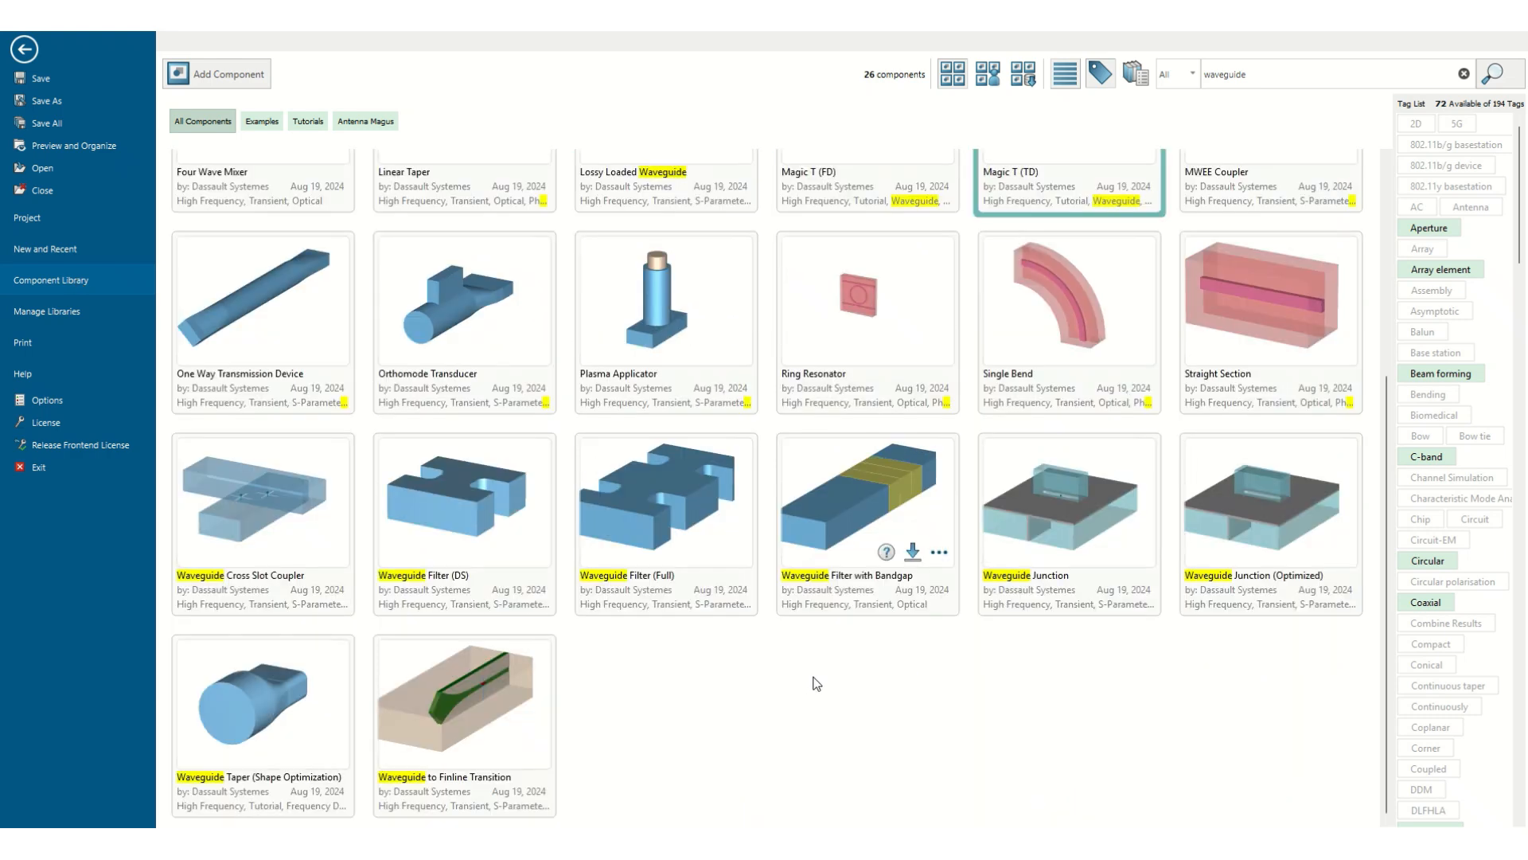
{"action": "scroll", "coordinate": [529, 584], "scroll_direction": "up", "scroll_amount": 3}
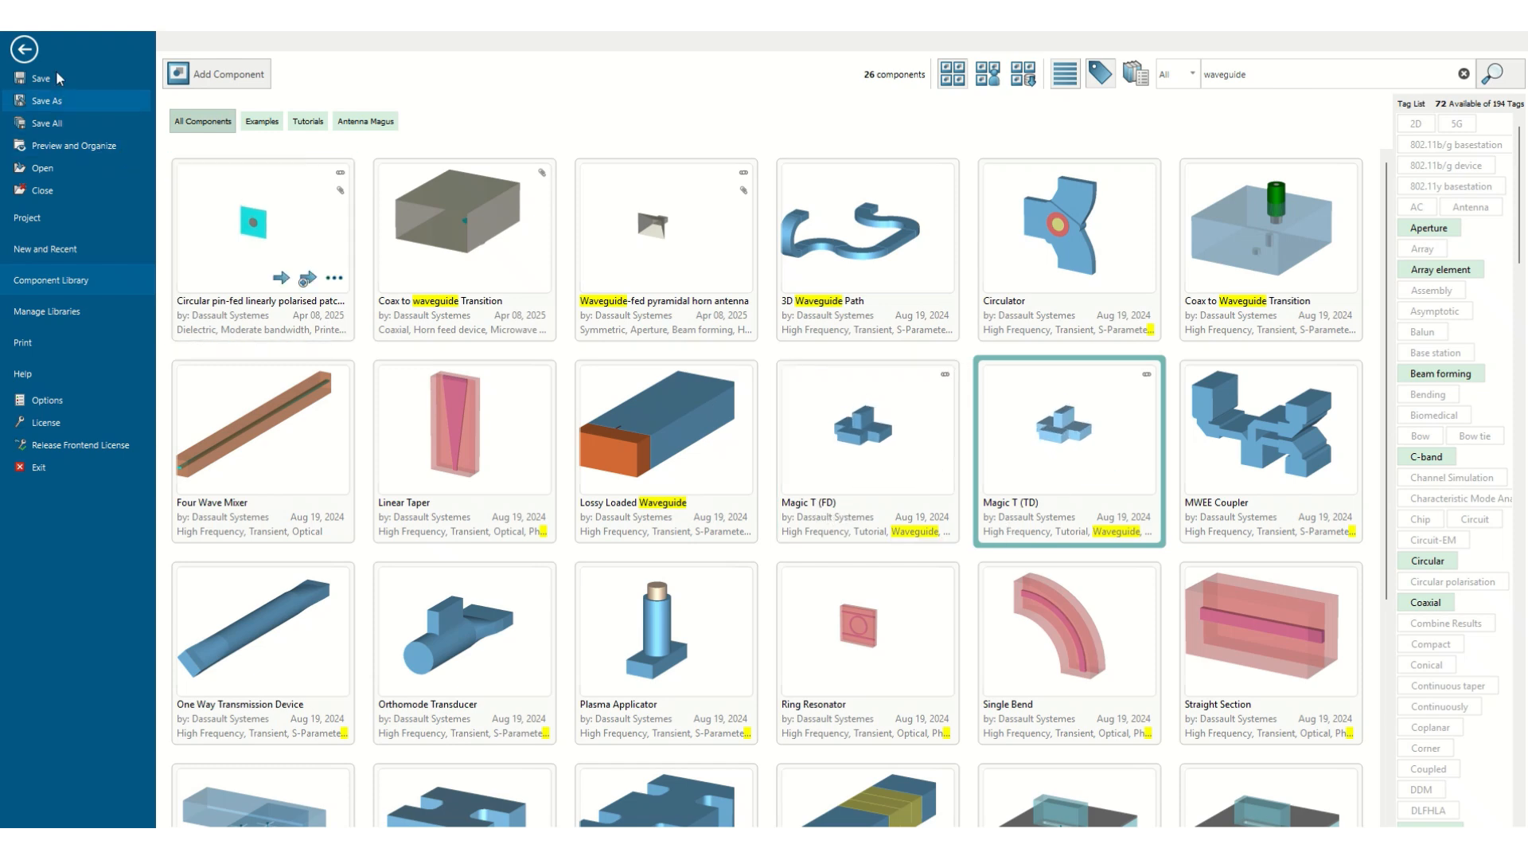
{"action": "left_click", "coordinate": [27, 50]}
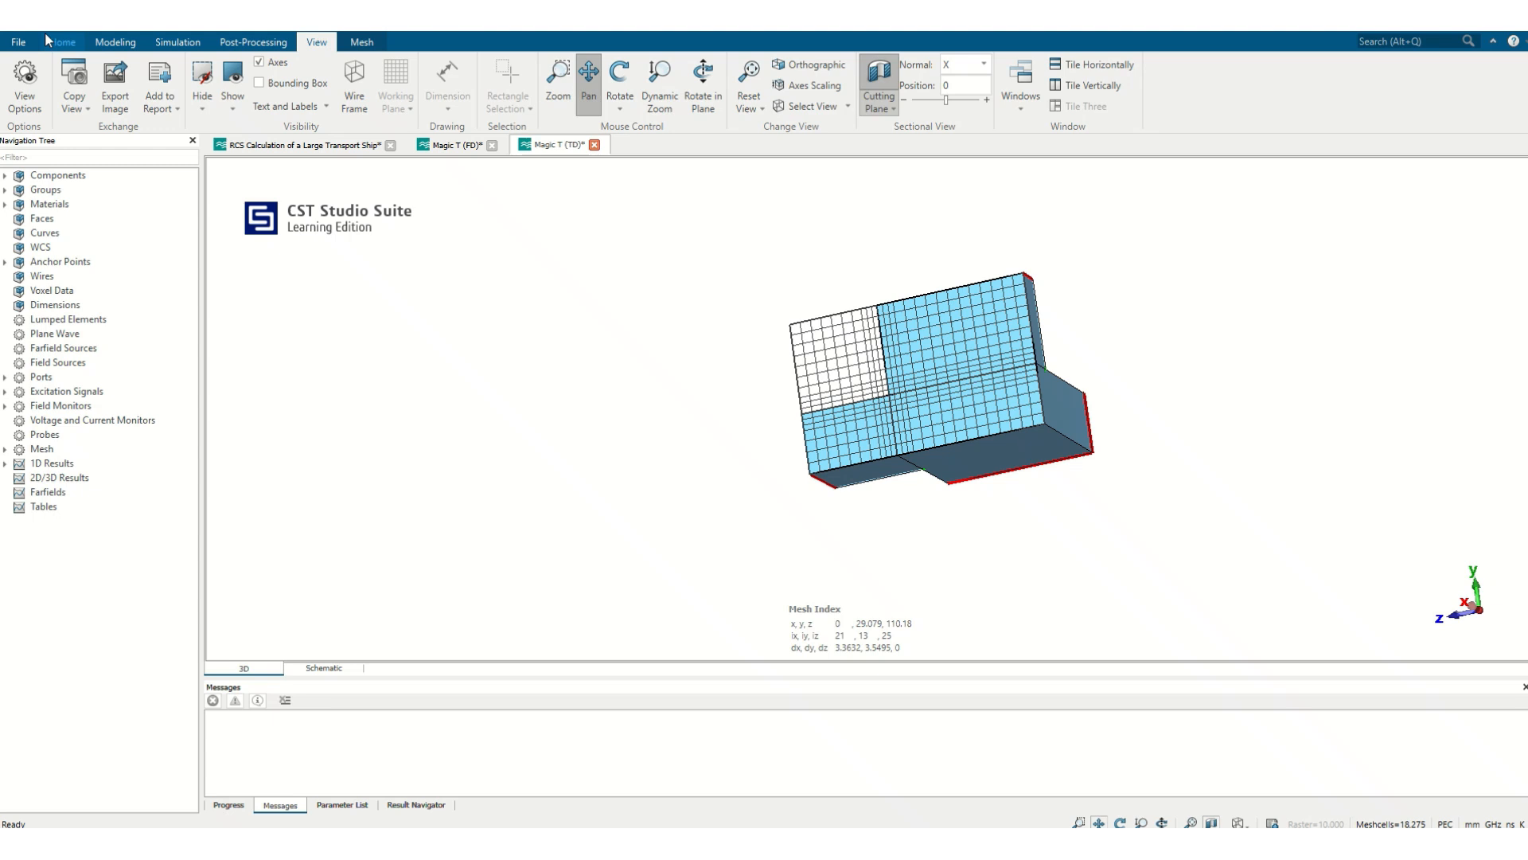
- Inspect the sectioned Magic T (TD) mesh, leave the mesh view and turn off the cutting plane
{"action": "left_click_drag", "start_coordinate": [755, 245], "coordinate": [584, 221]}
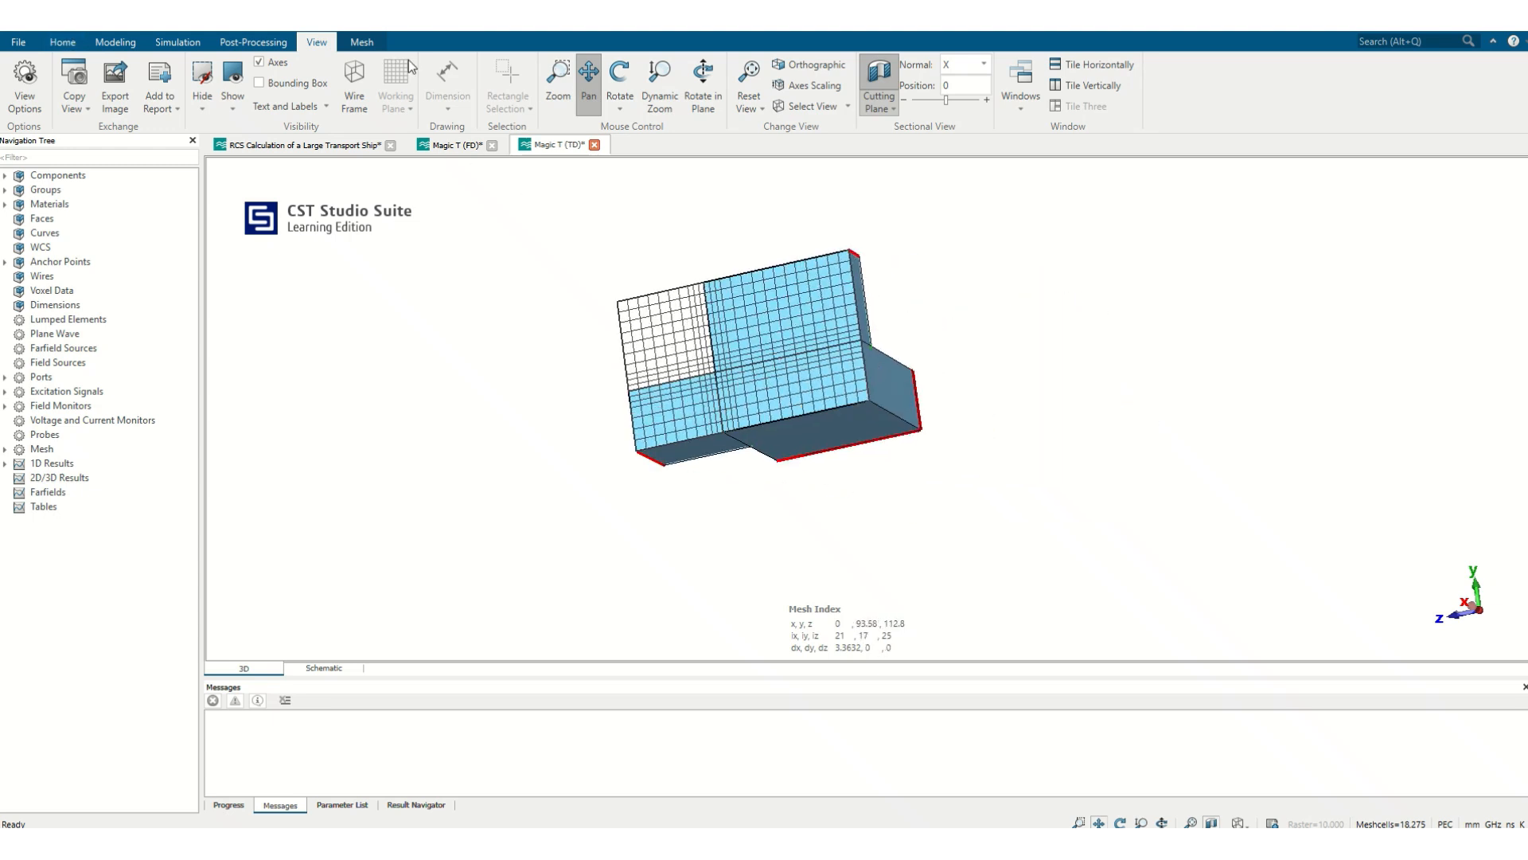
{"action": "left_click", "coordinate": [620, 75]}
{"action": "left_click_drag", "start_coordinate": [915, 343], "coordinate": [757, 269]}
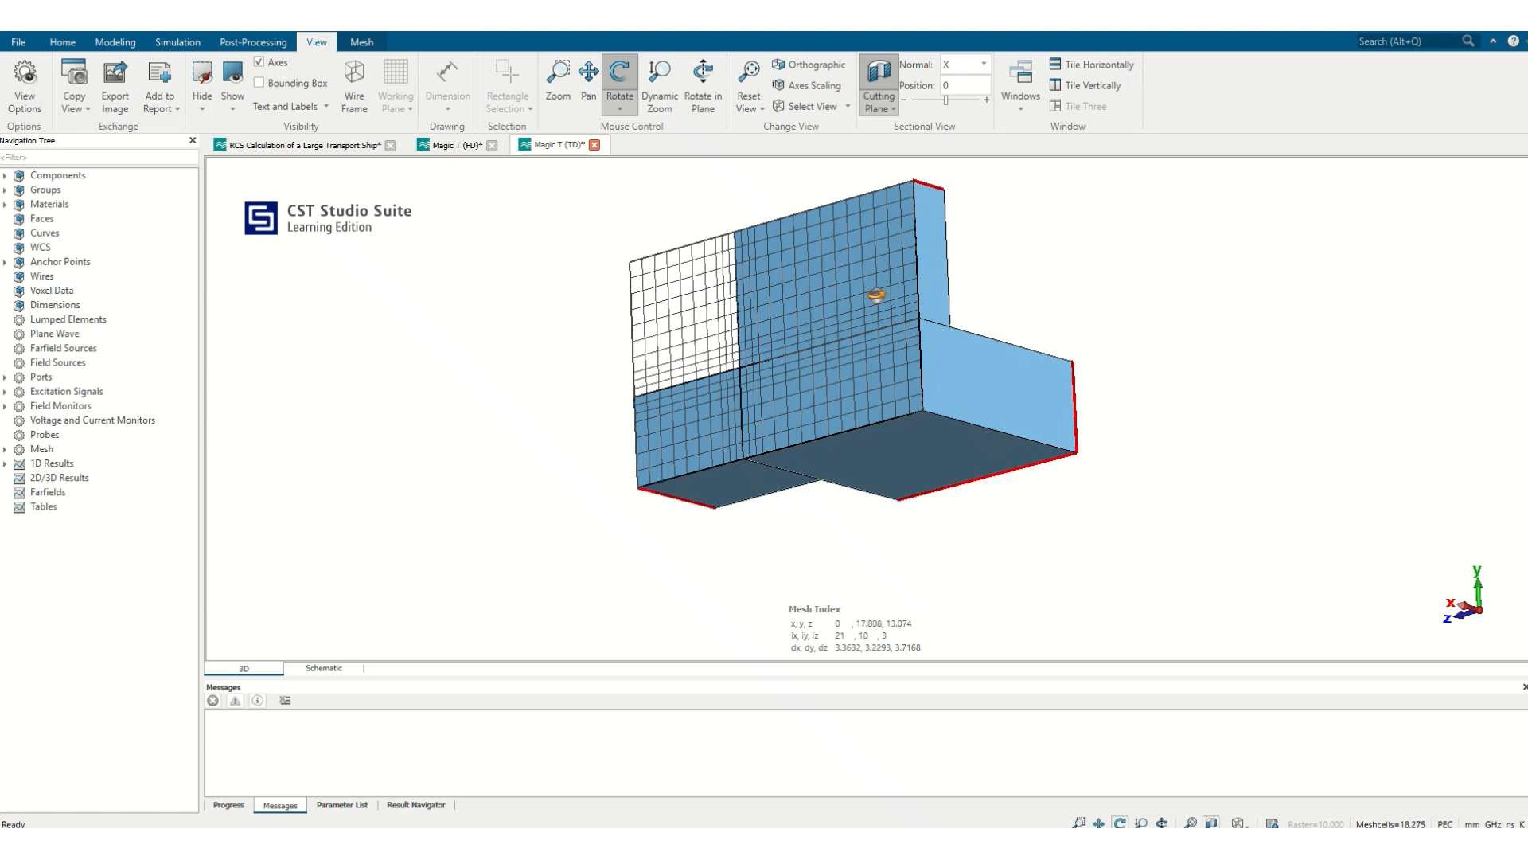
{"action": "left_click_drag", "start_coordinate": [877, 293], "coordinate": [917, 296]}
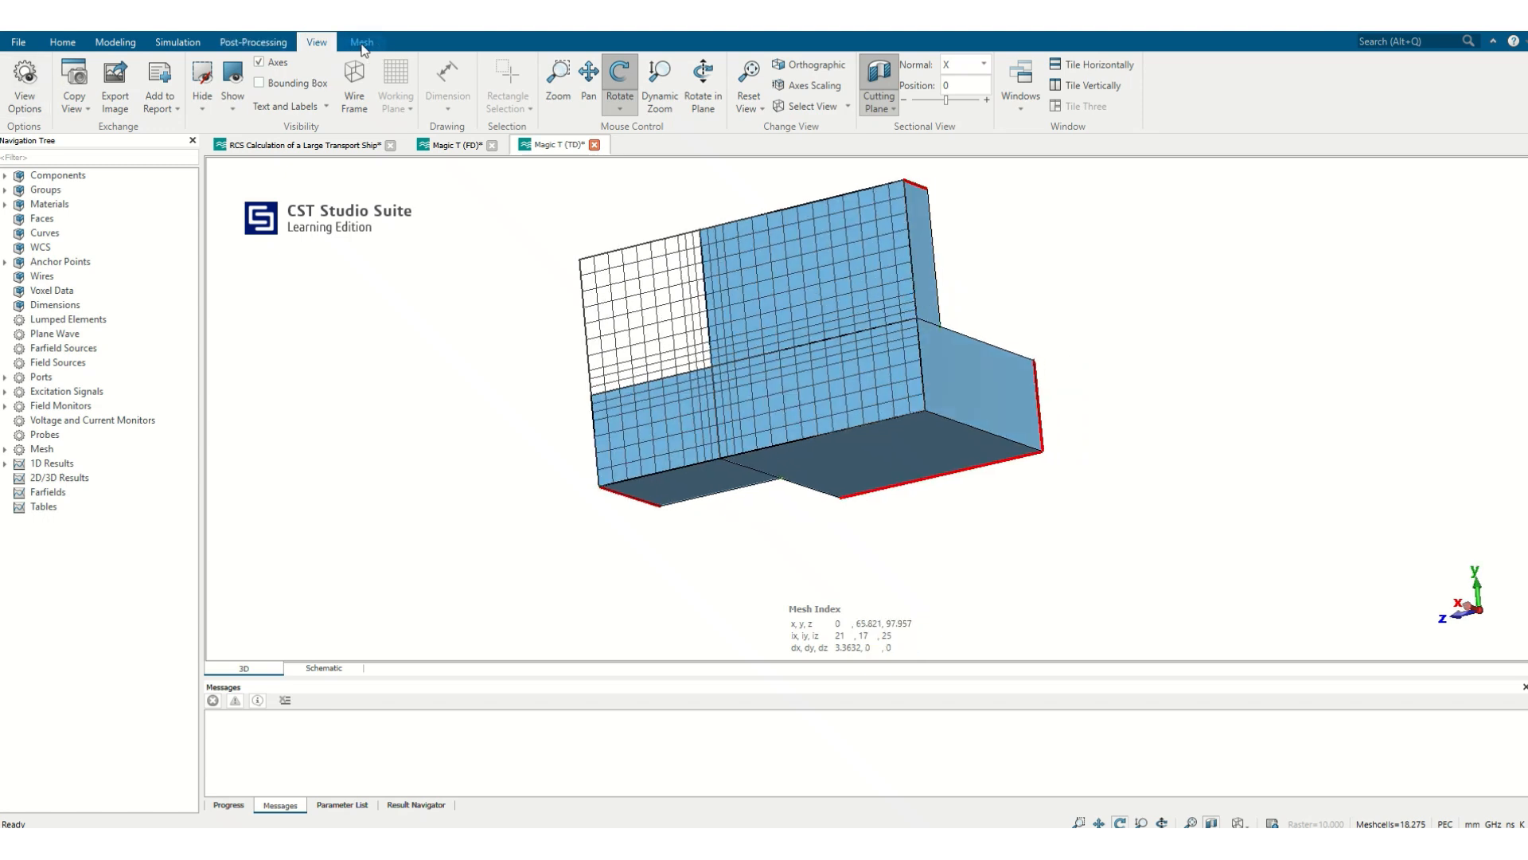
{"action": "left_click", "coordinate": [362, 41]}
{"action": "left_click", "coordinate": [643, 91]}
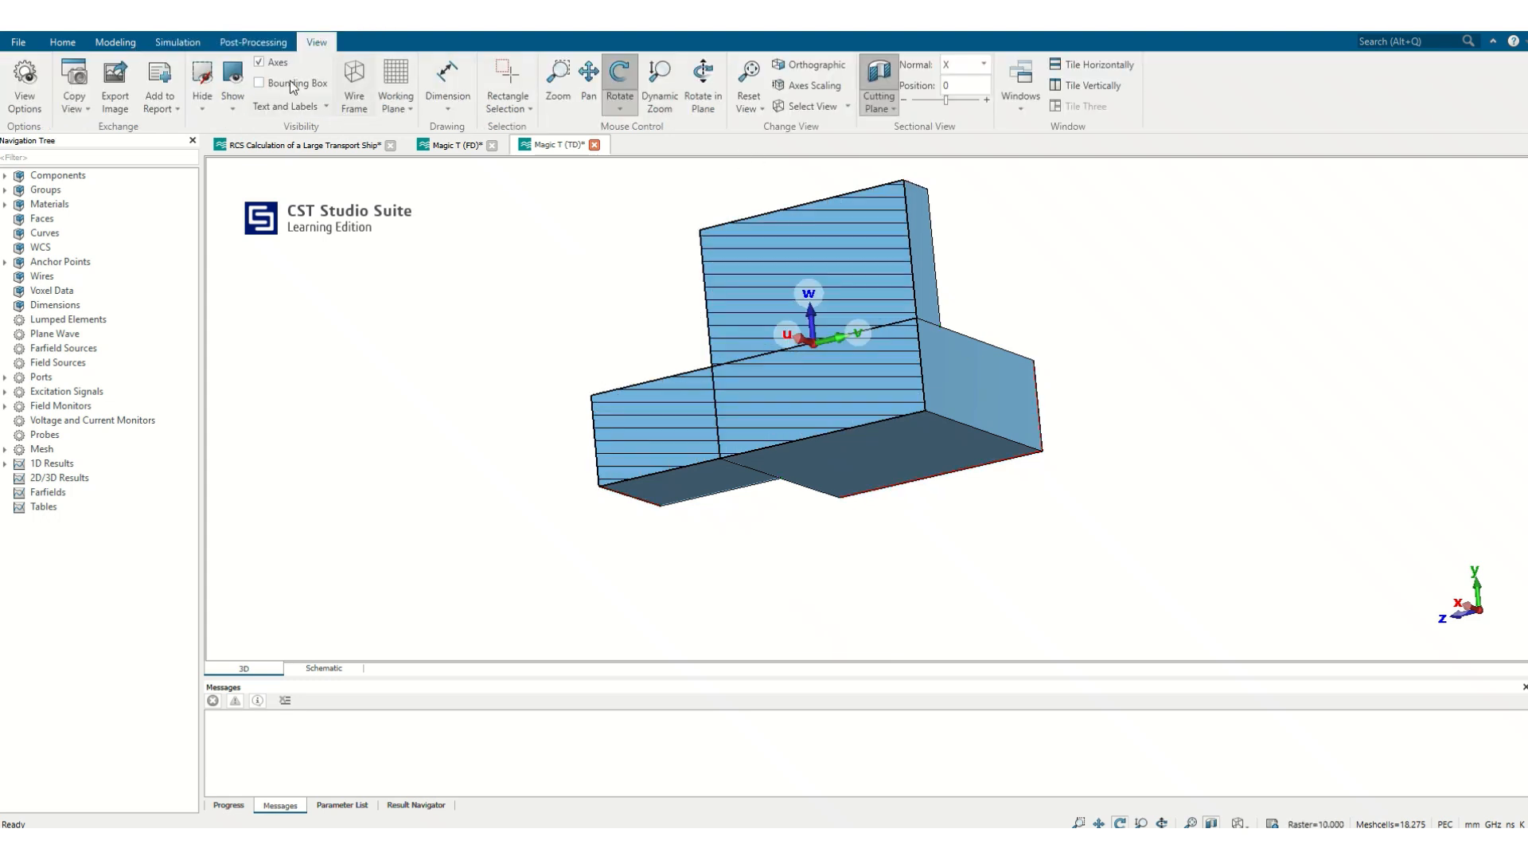
{"action": "left_click", "coordinate": [881, 78]}
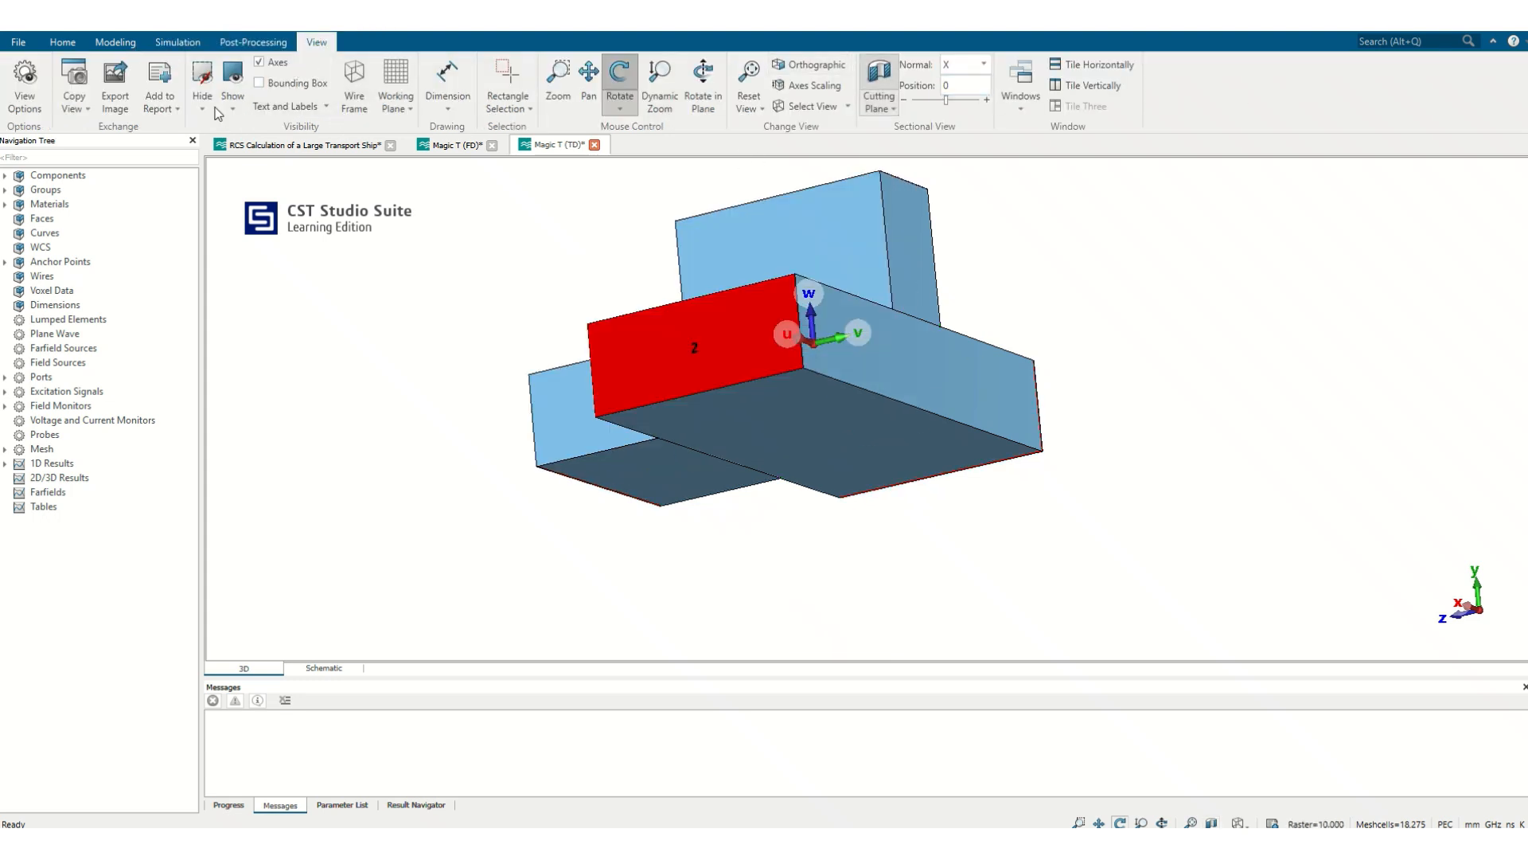
- Open the mesh view of the uncut Magic T (TD) model and examine it from several angles
{"action": "left_click", "coordinate": [70, 46]}
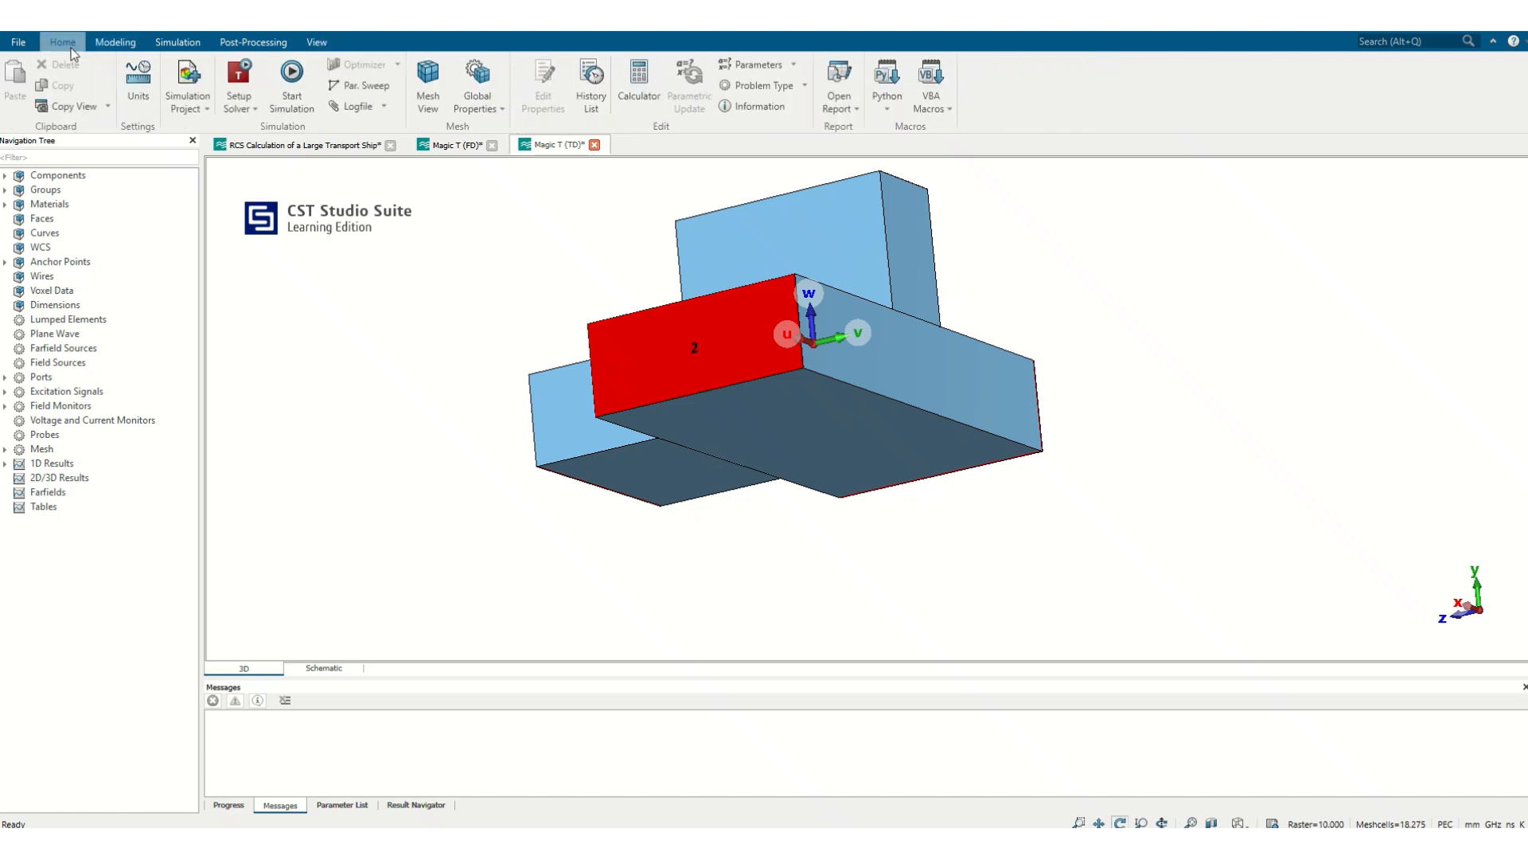
{"action": "left_click", "coordinate": [422, 81]}
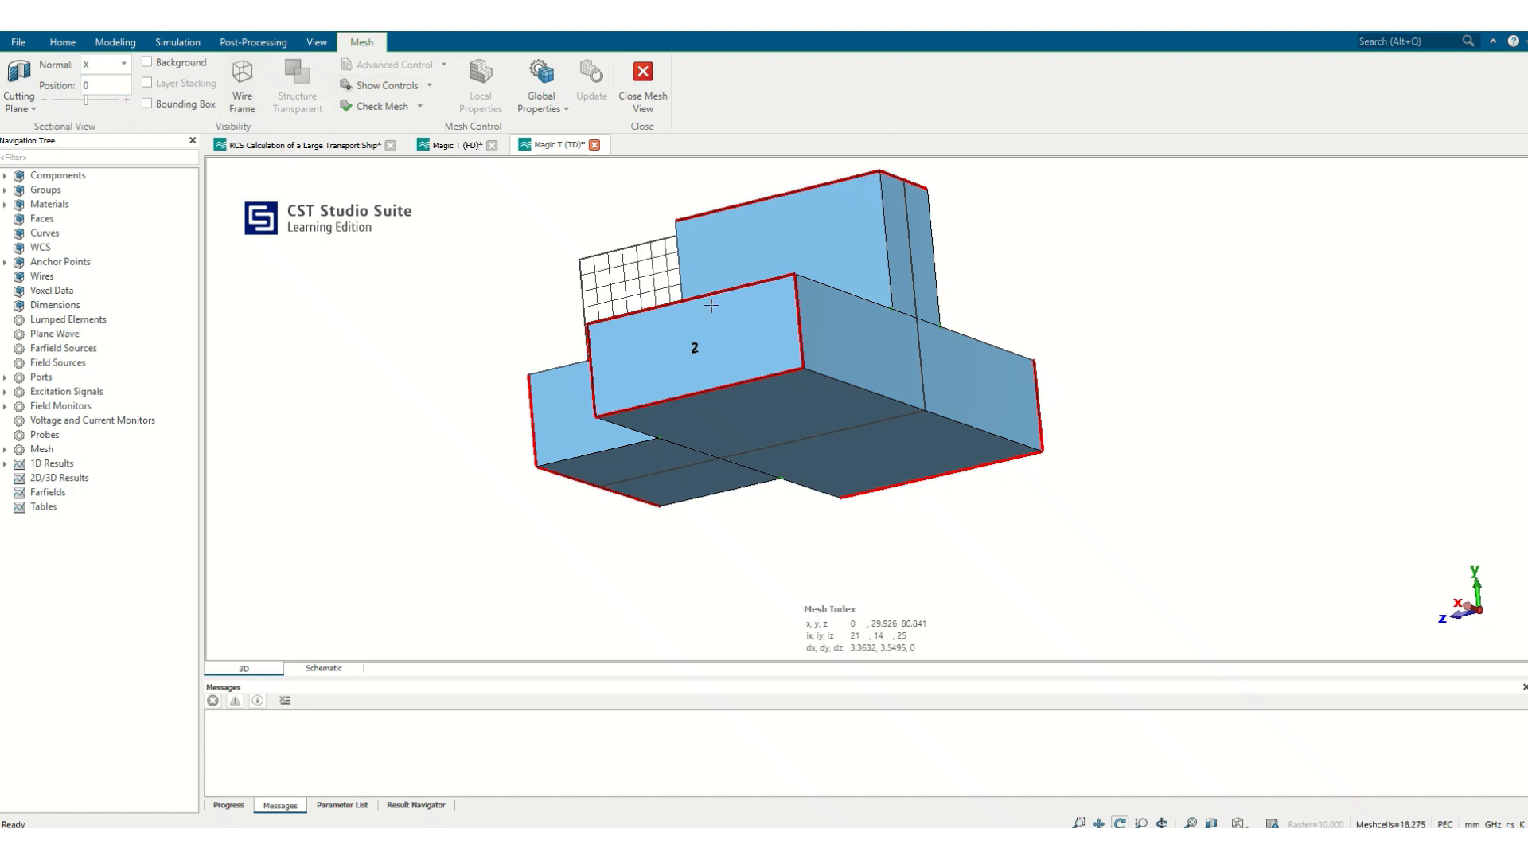
{"action": "left_click_drag", "start_coordinate": [854, 281], "coordinate": [1170, 446]}
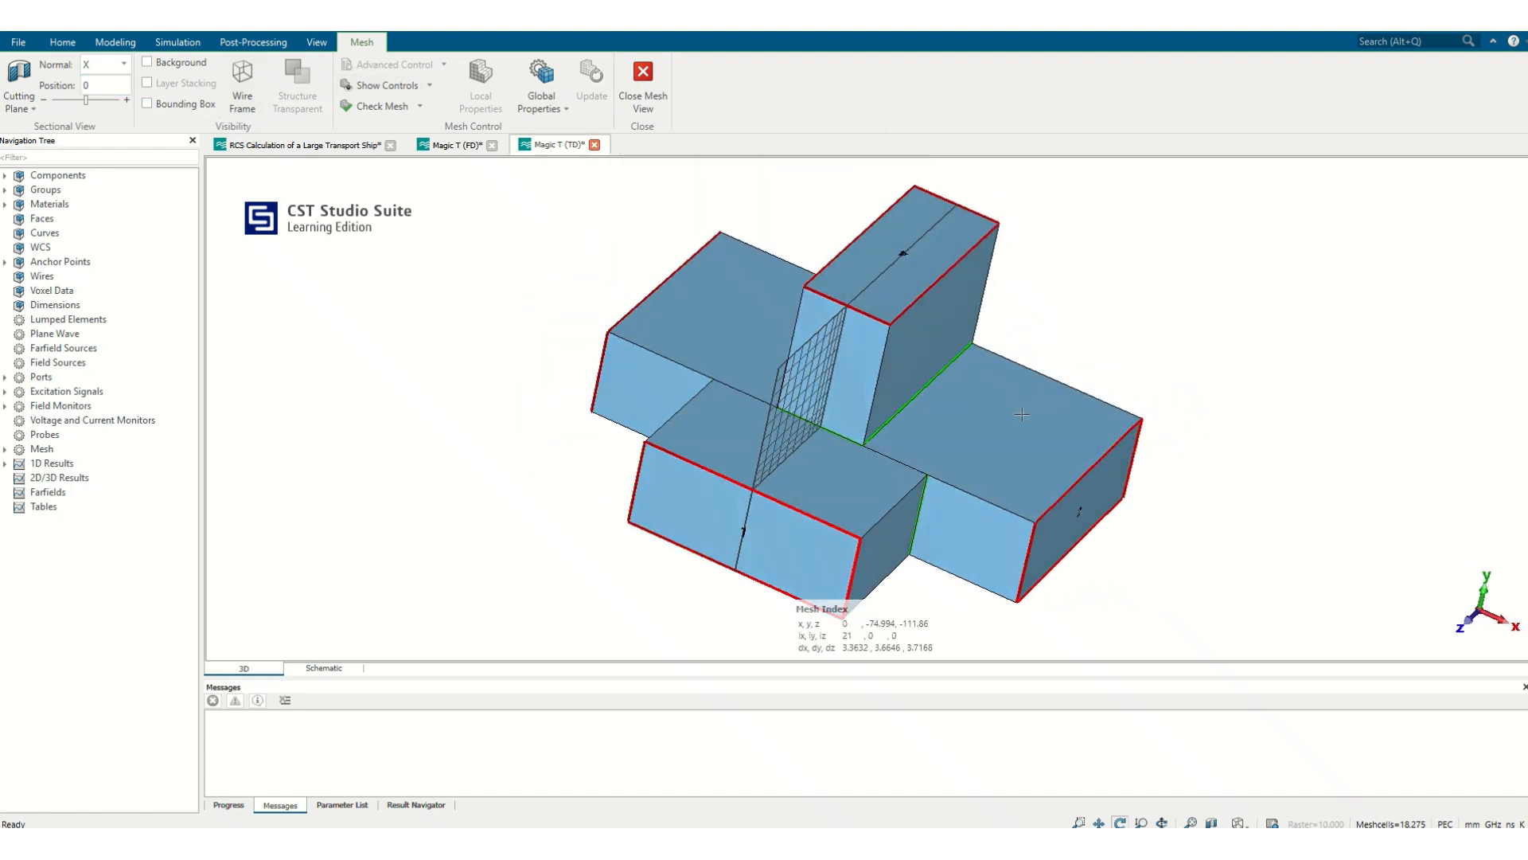
{"action": "left_click_drag", "start_coordinate": [817, 387], "coordinate": [780, 374]}
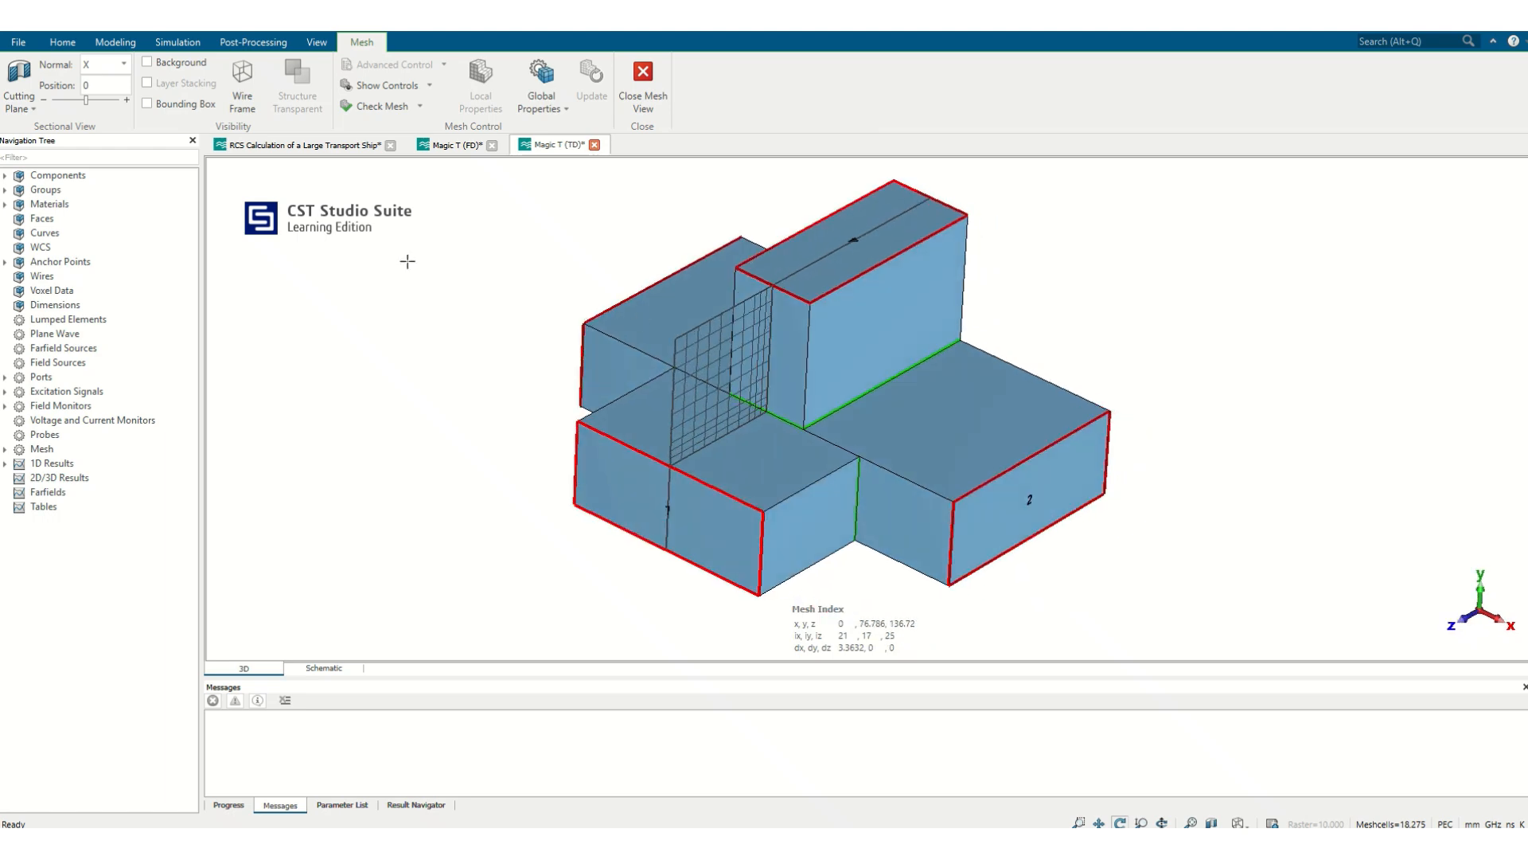
- Section the Magic T (TD) mesh with a cutting plane normal to X, moving it to position 50 and back to -5
{"action": "left_click", "coordinate": [19, 83]}
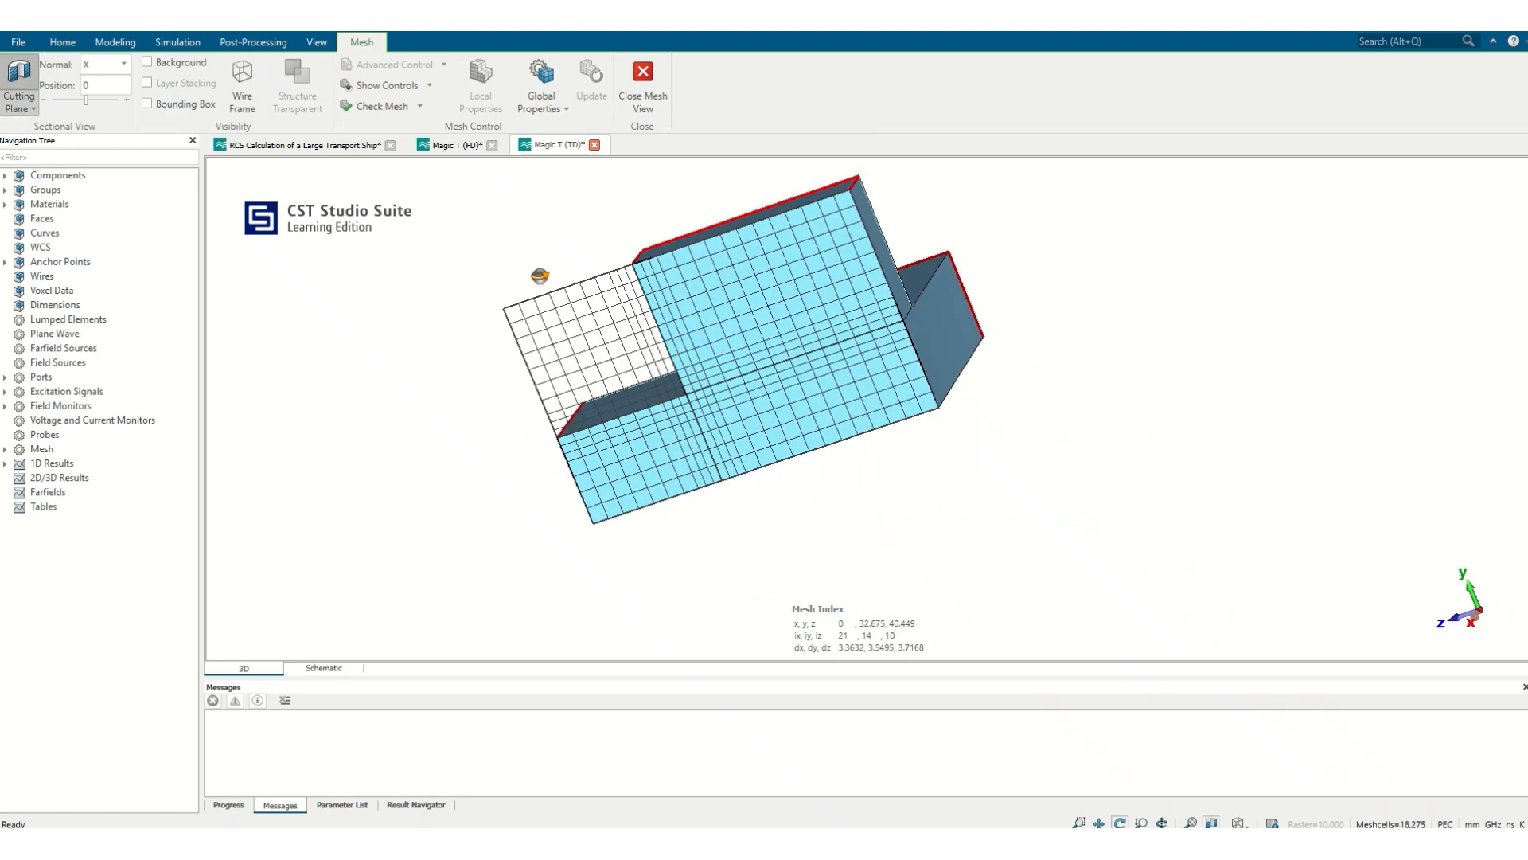
{"action": "scroll", "coordinate": [751, 268], "scroll_direction": "up", "scroll_amount": 1}
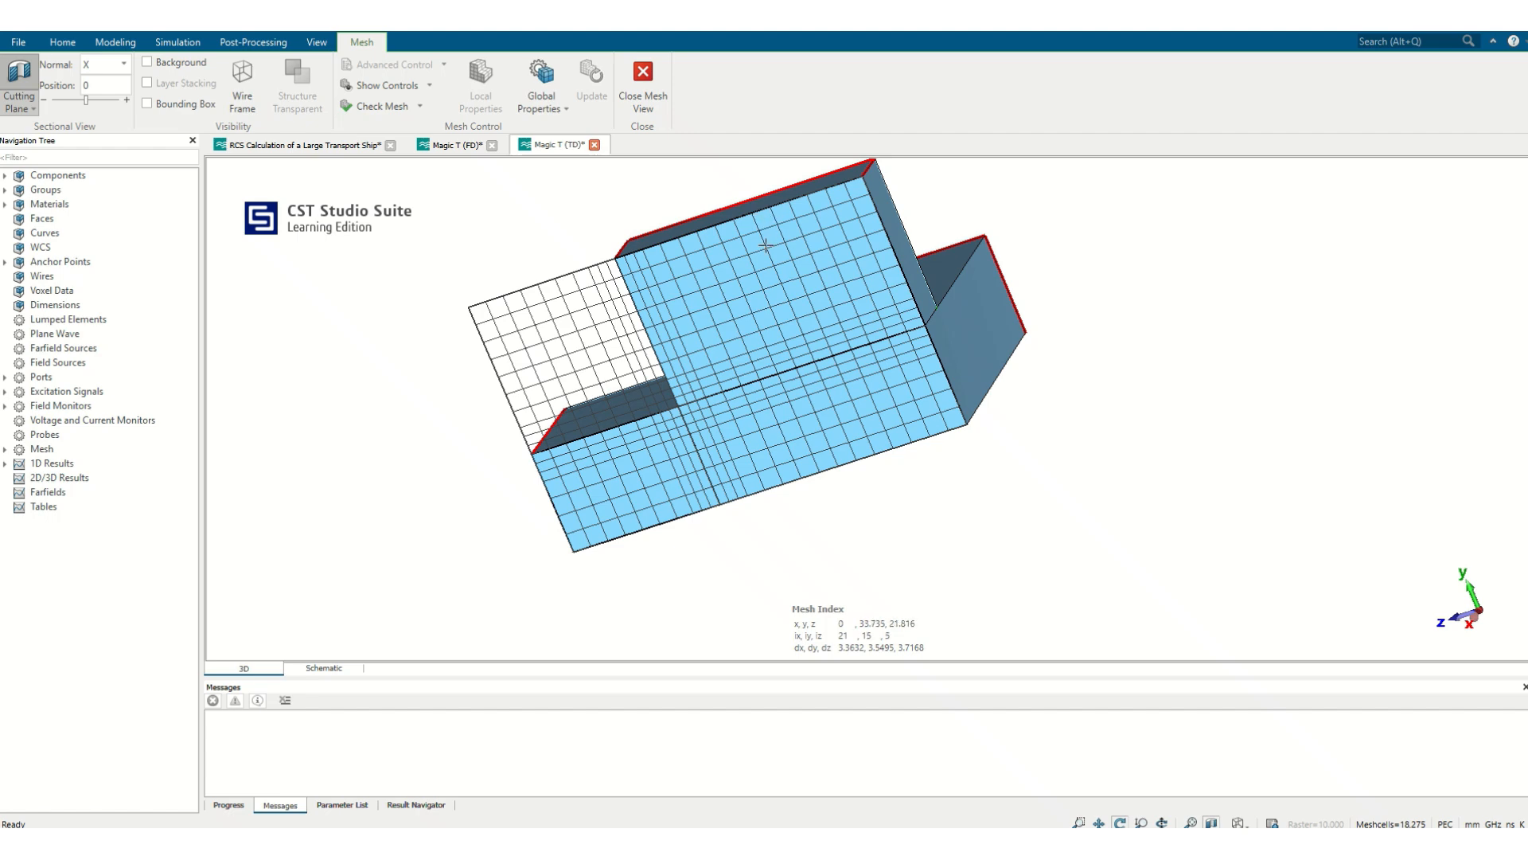
{"action": "left_click_drag", "start_coordinate": [701, 292], "coordinate": [858, 270]}
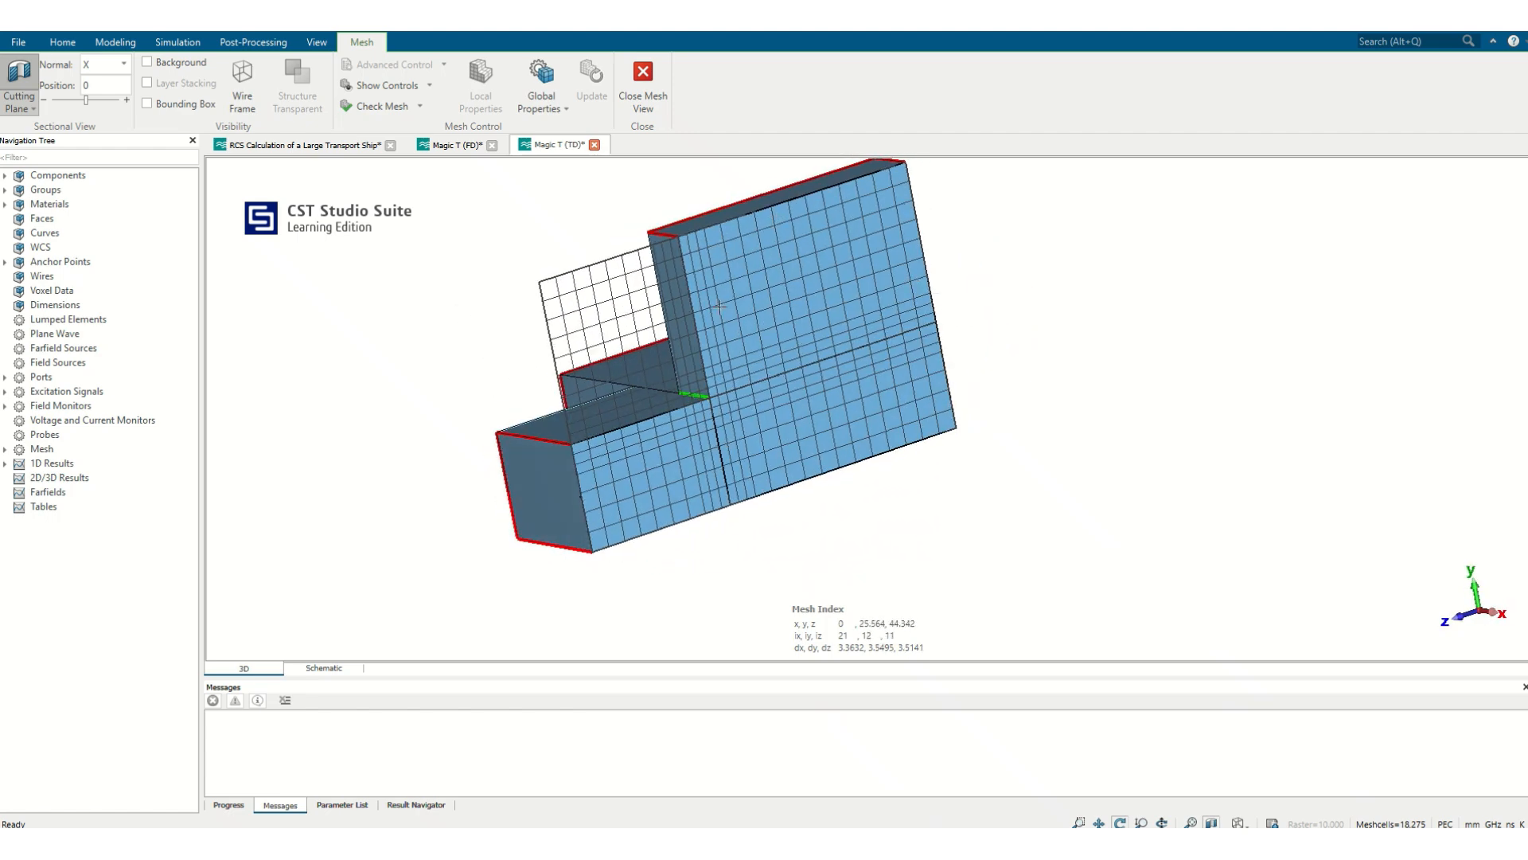
{"action": "left_click_drag", "start_coordinate": [592, 328], "coordinate": [446, 328]}
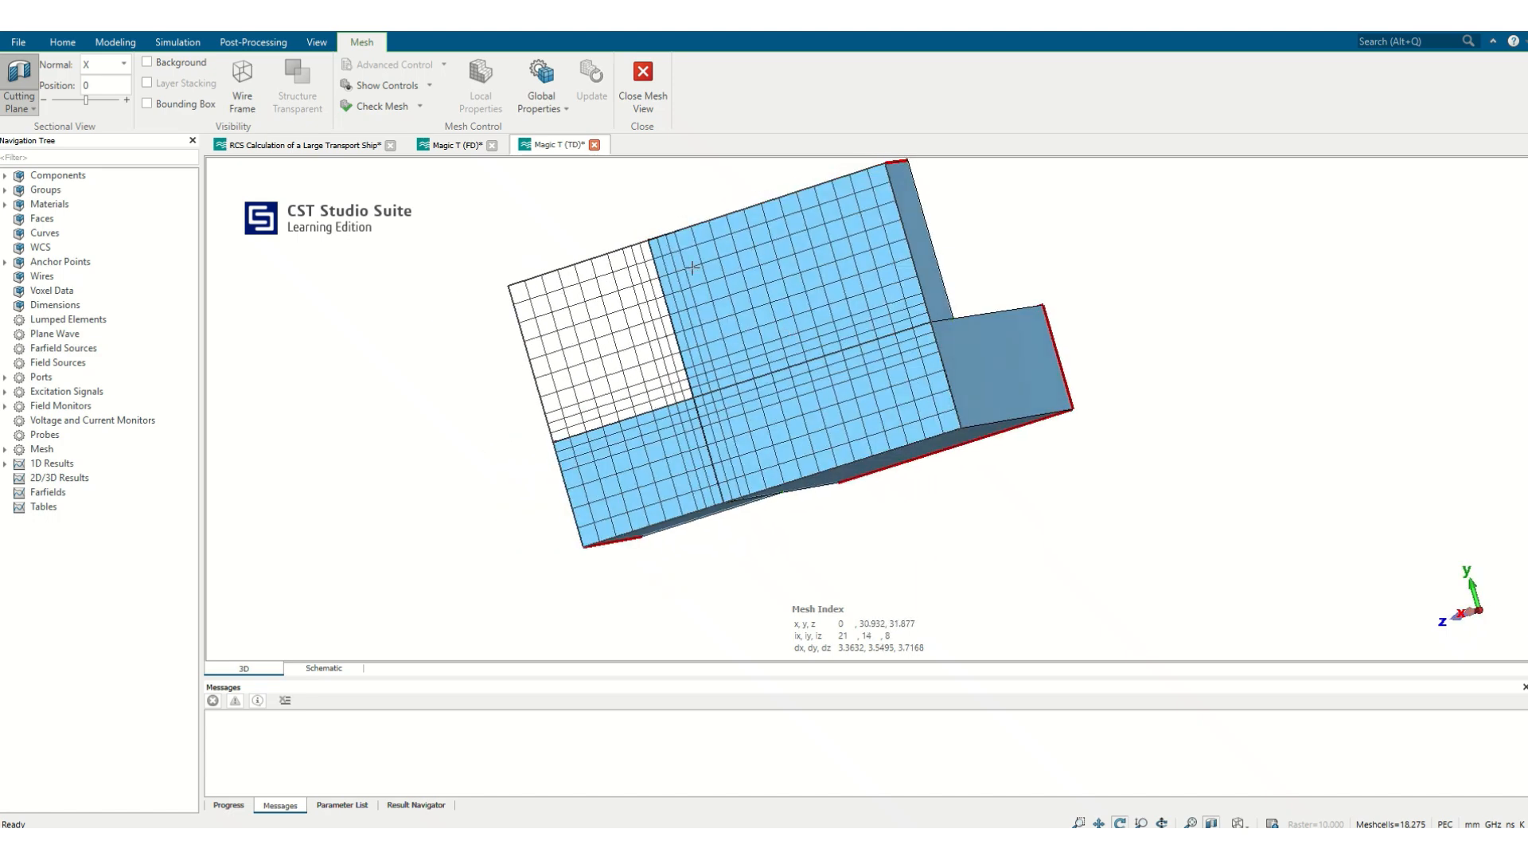
{"action": "left_click_drag", "start_coordinate": [88, 102], "coordinate": [95, 113]}
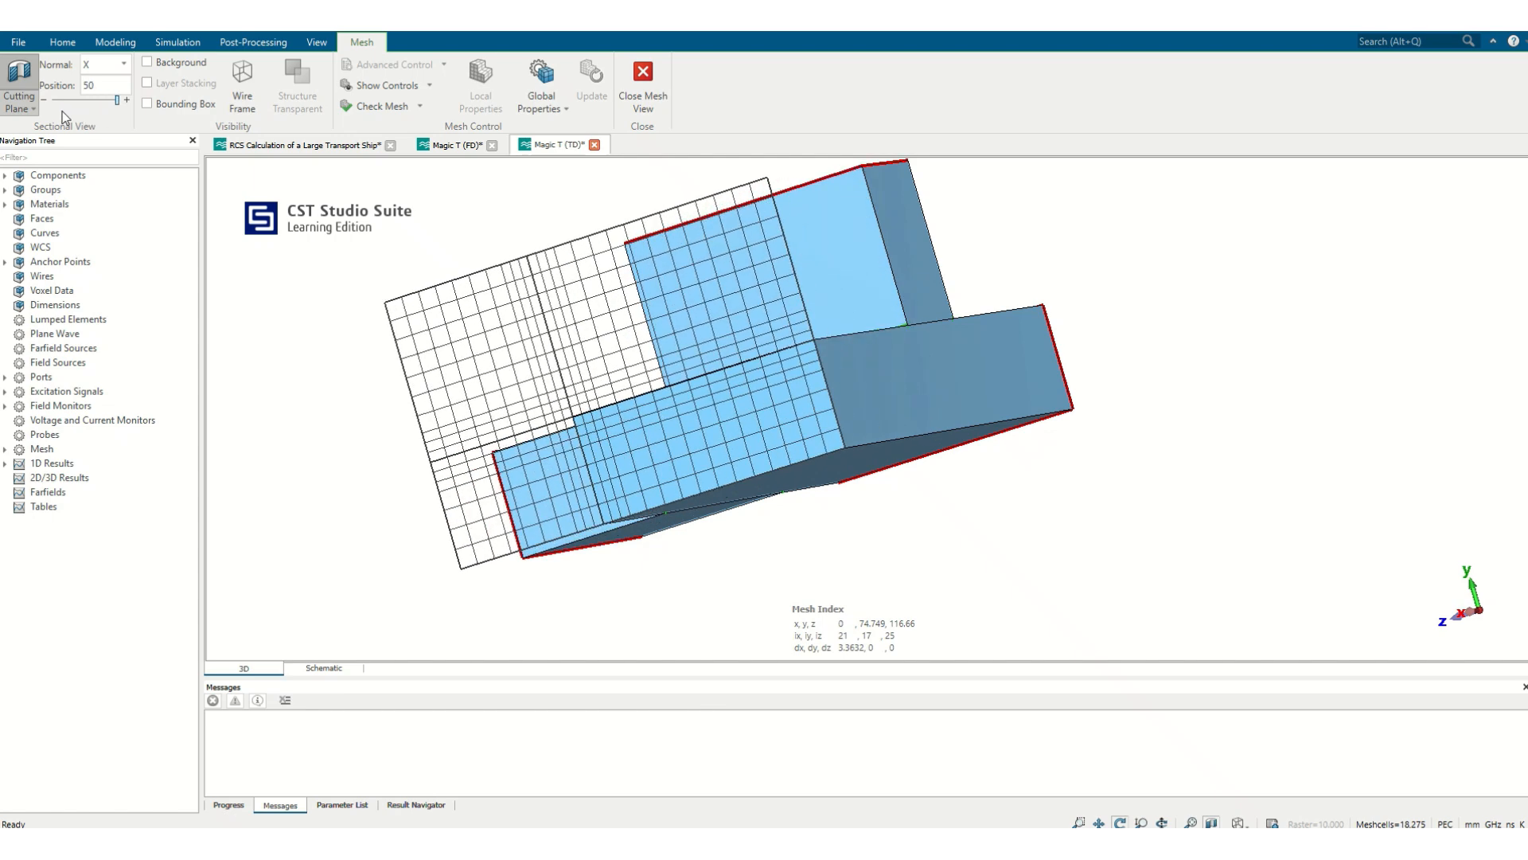
{"action": "left_click_drag", "start_coordinate": [117, 103], "coordinate": [85, 120]}
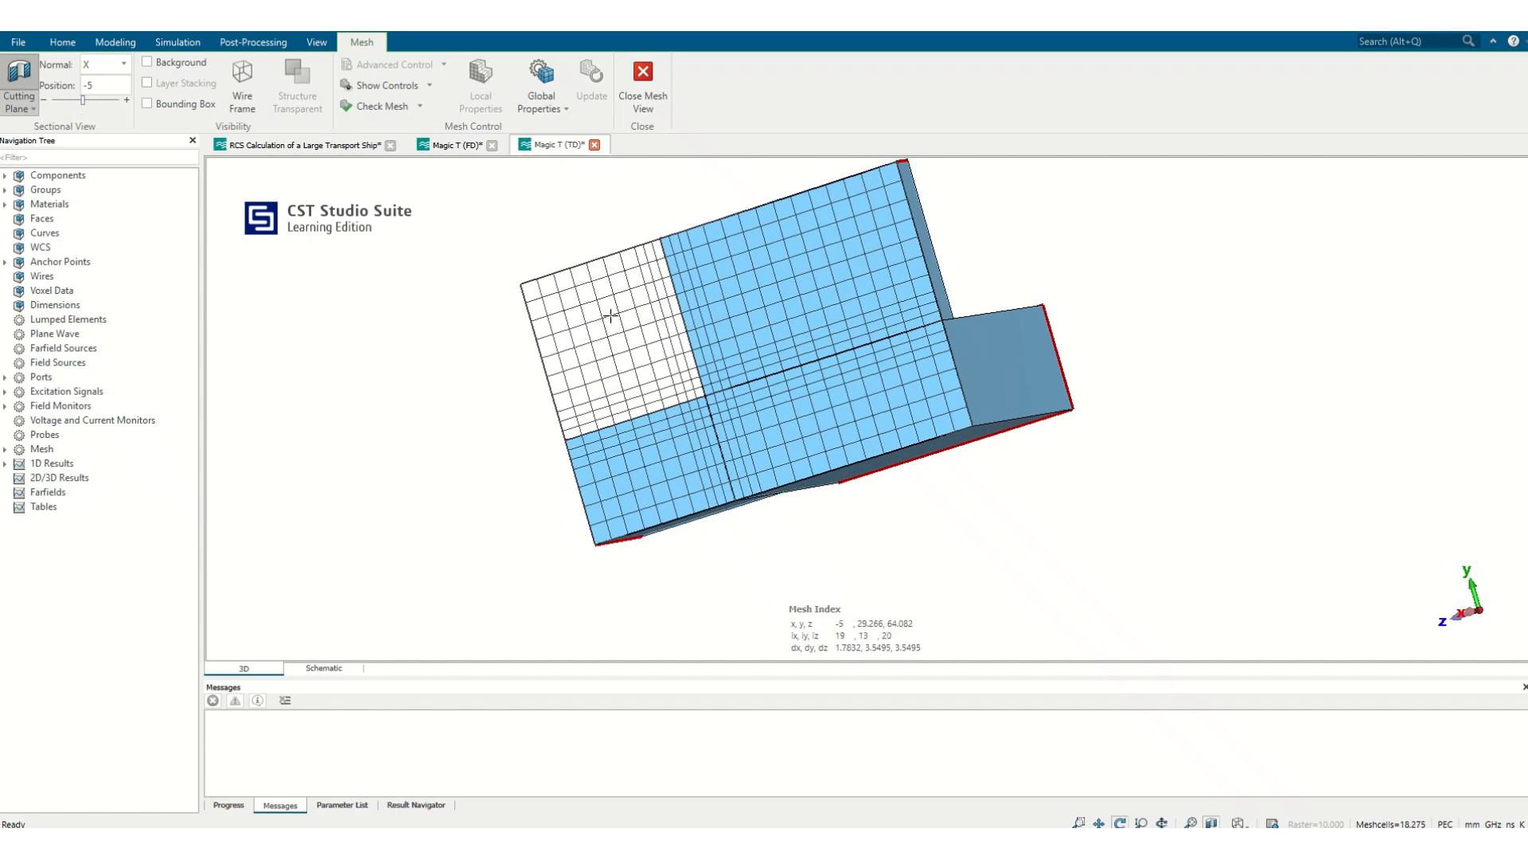
- Switch to the Magic T (FD) project and close its mesh view
{"action": "left_click", "coordinate": [465, 147]}
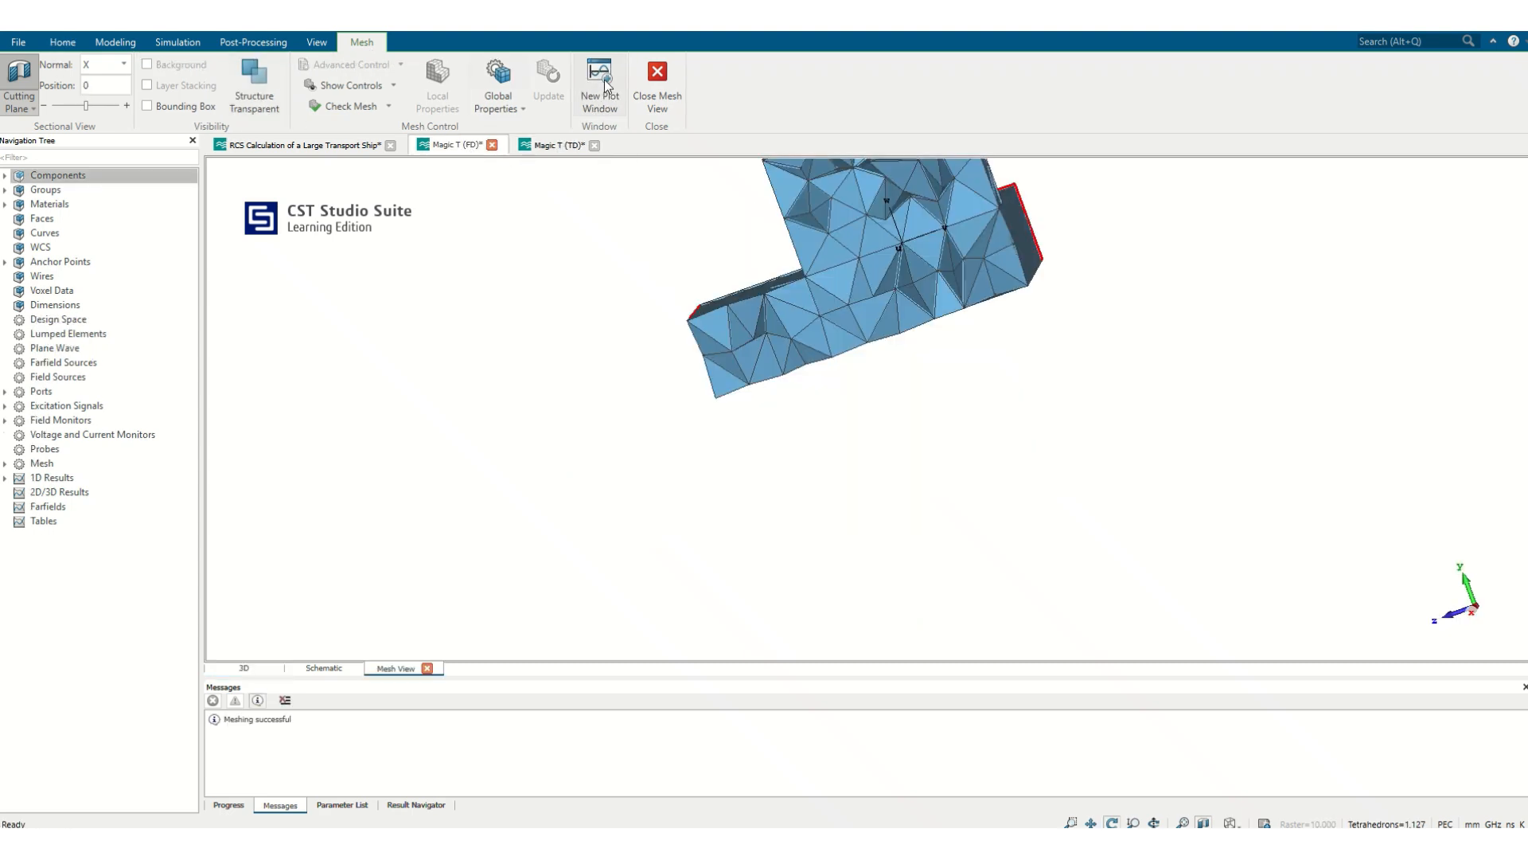
{"action": "left_click", "coordinate": [657, 83]}
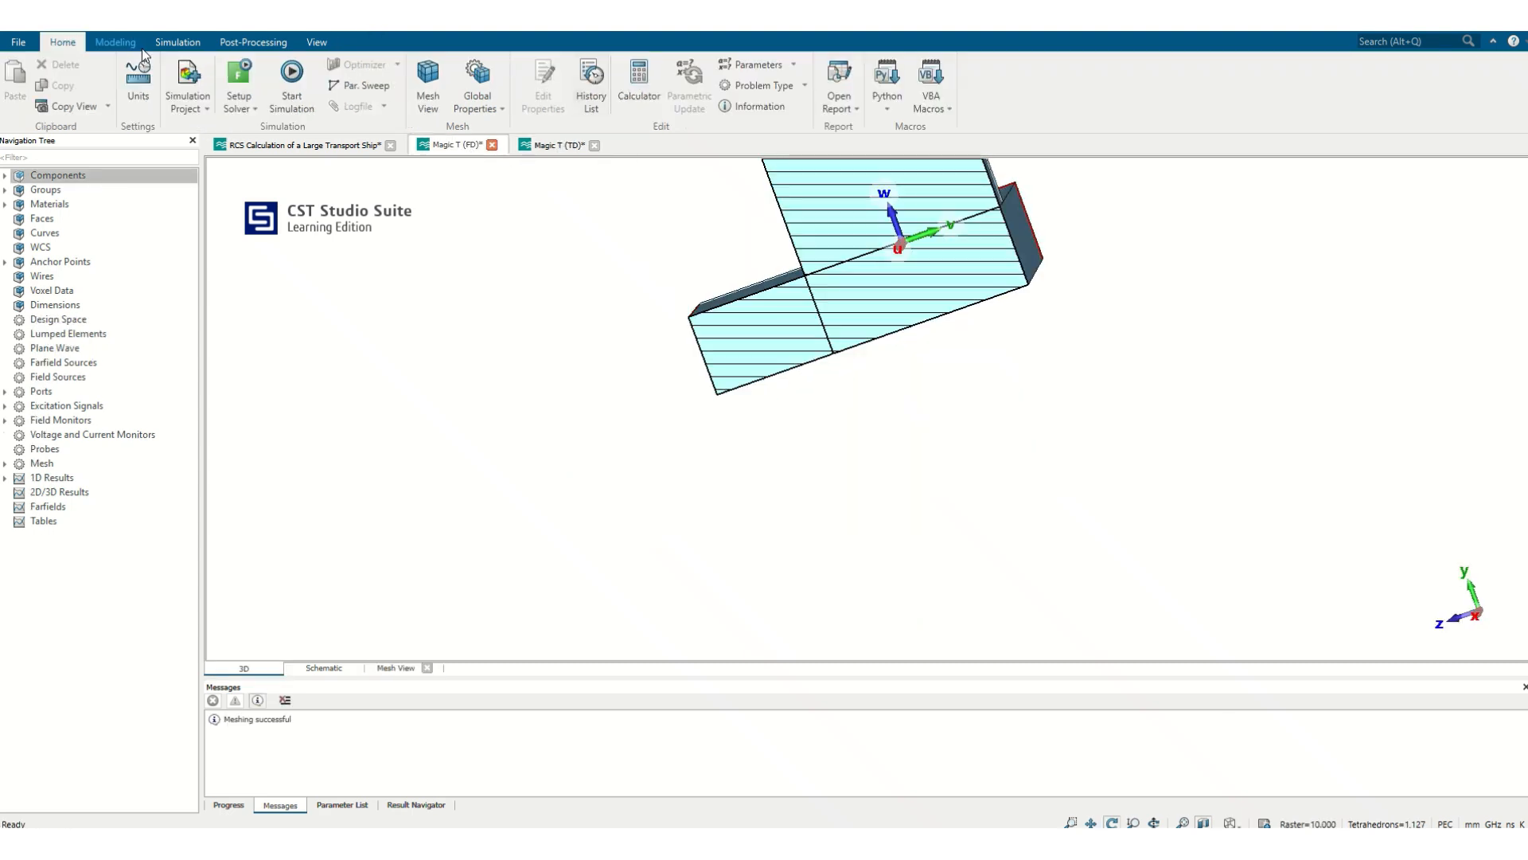
- Turn off the Magic T (FD) cutting plane and open the tetrahedral mesh view of the uncut model
{"action": "left_click", "coordinate": [502, 119]}
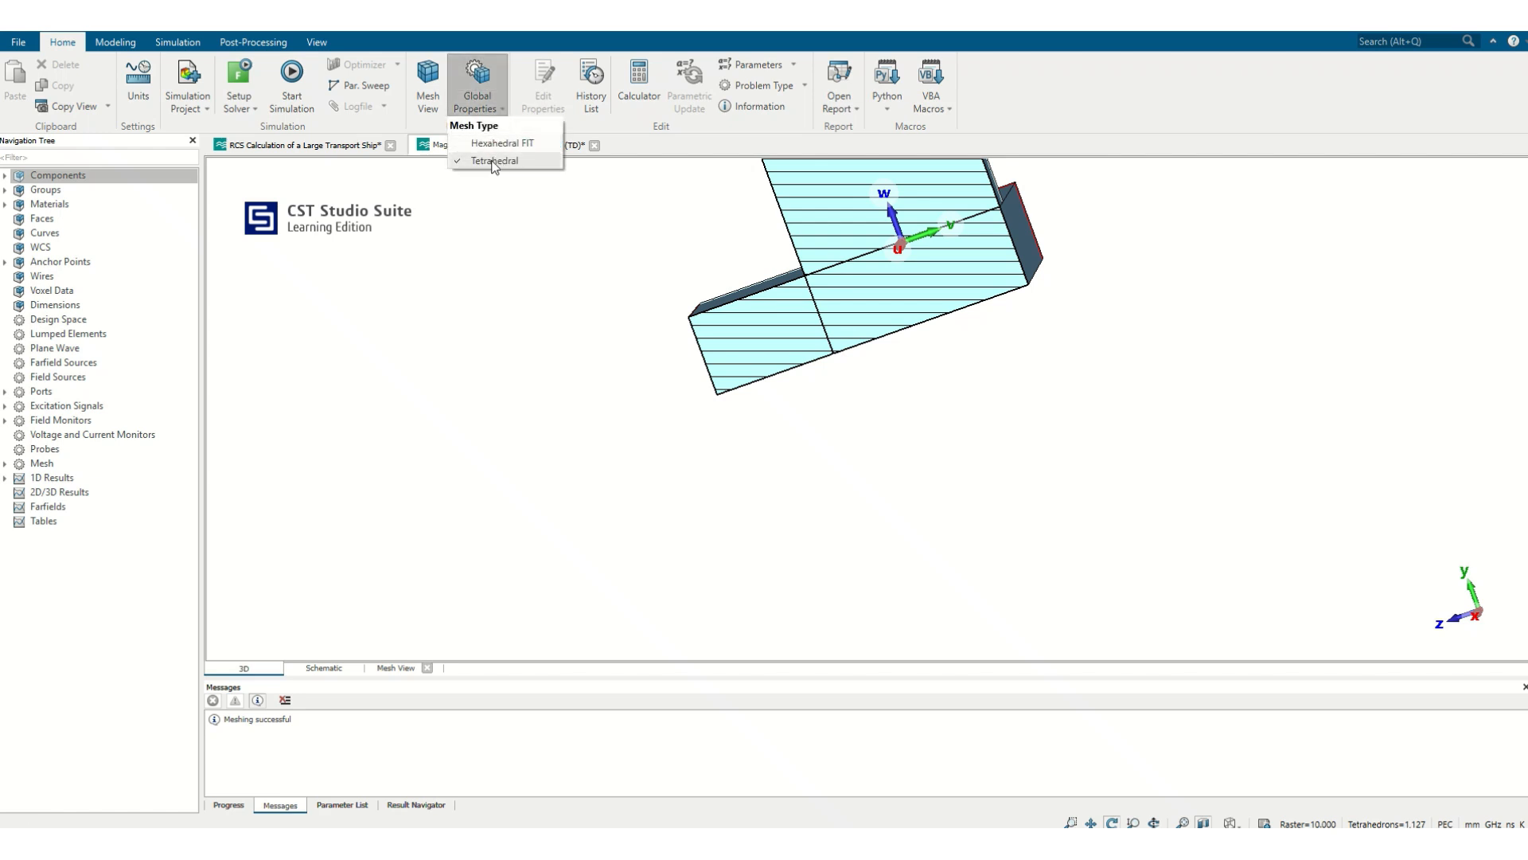
{"action": "left_click", "coordinate": [452, 318]}
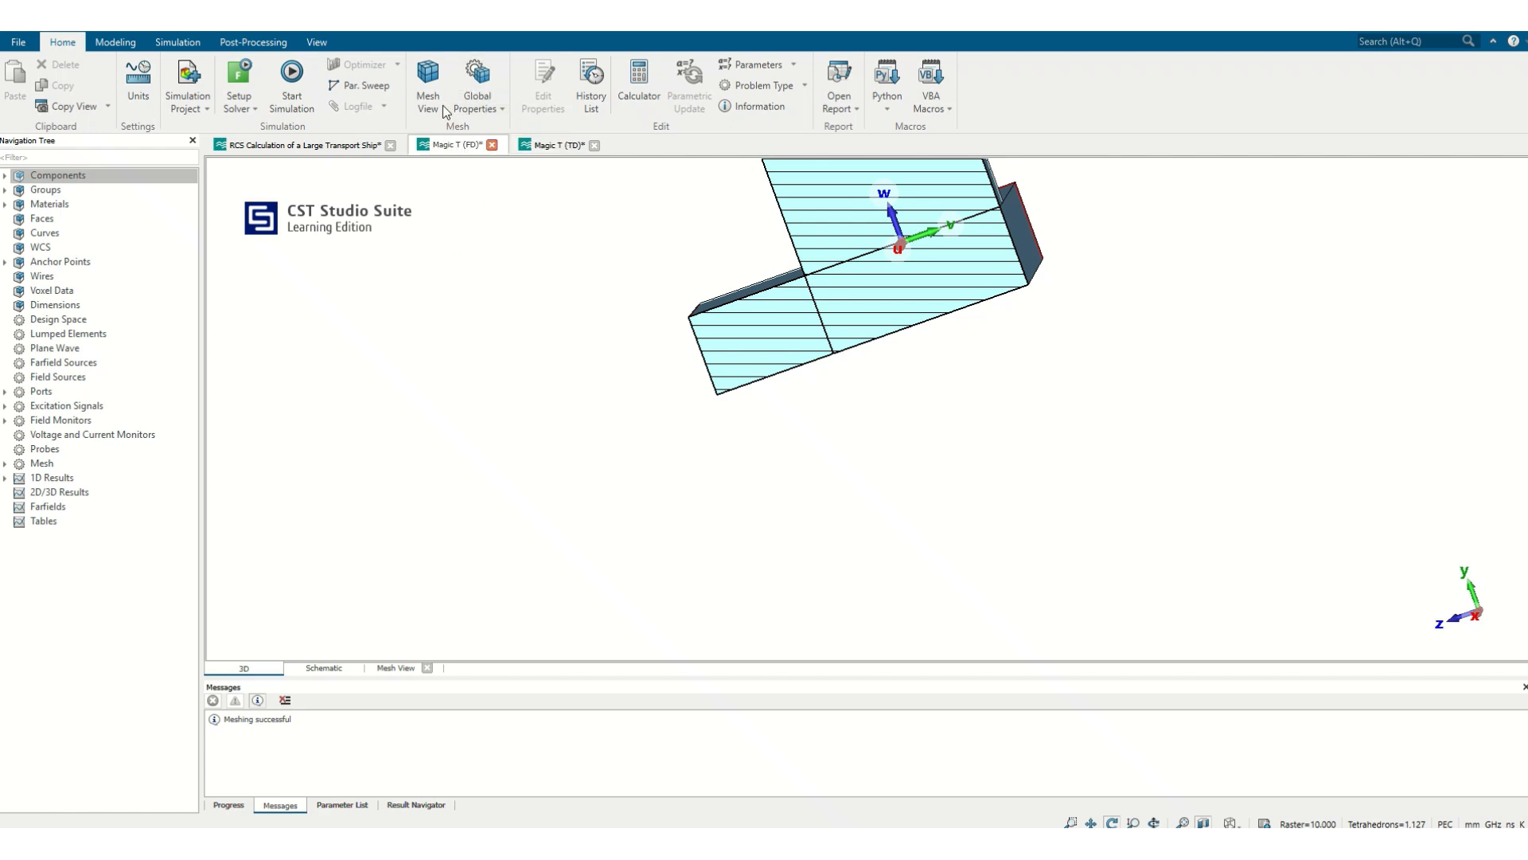
{"action": "left_click", "coordinate": [317, 42]}
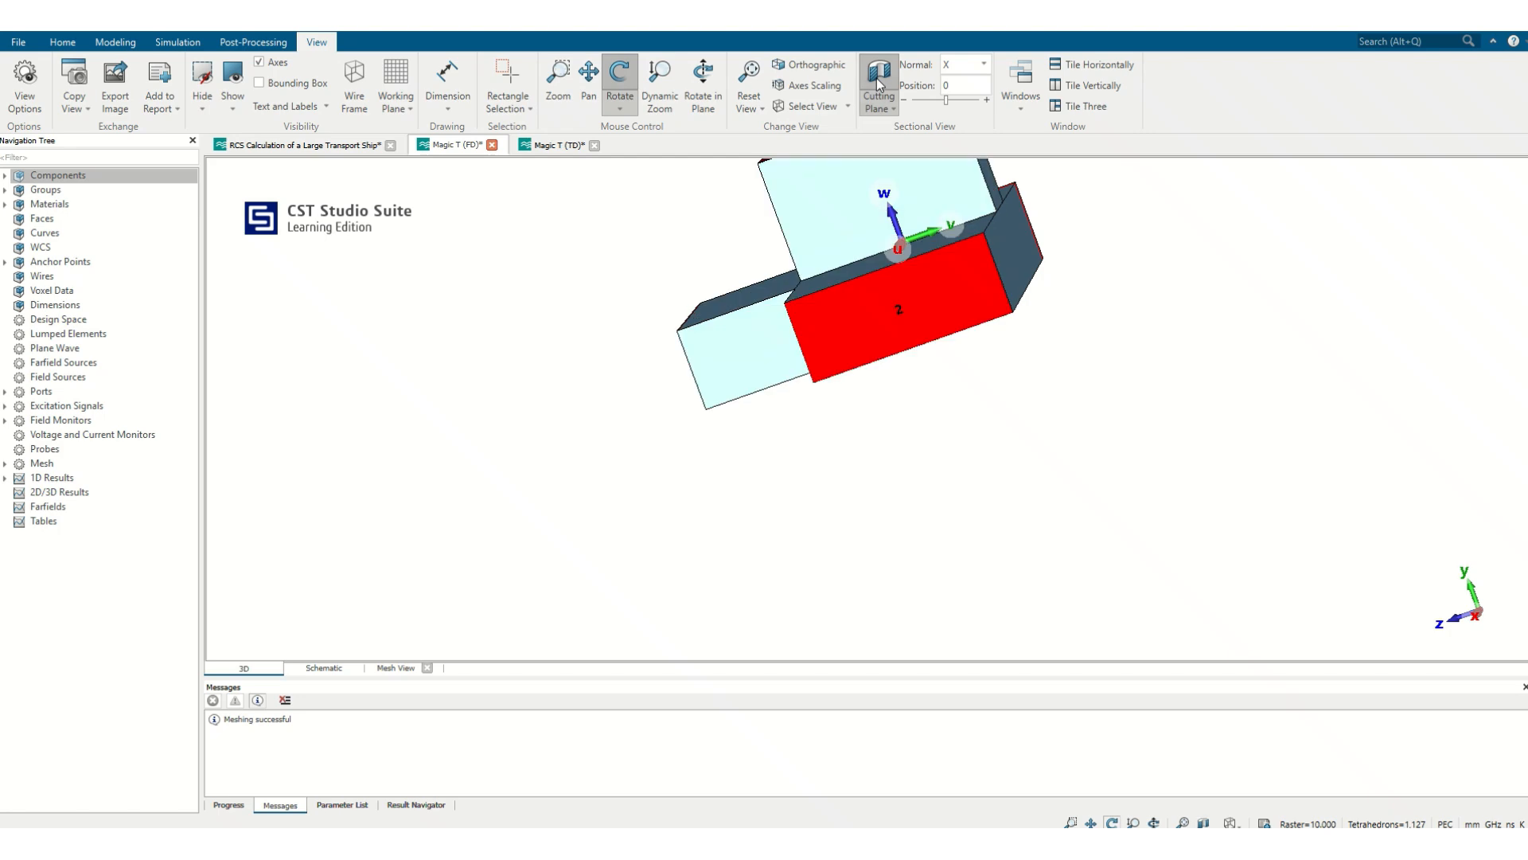
{"action": "left_click", "coordinate": [64, 43]}
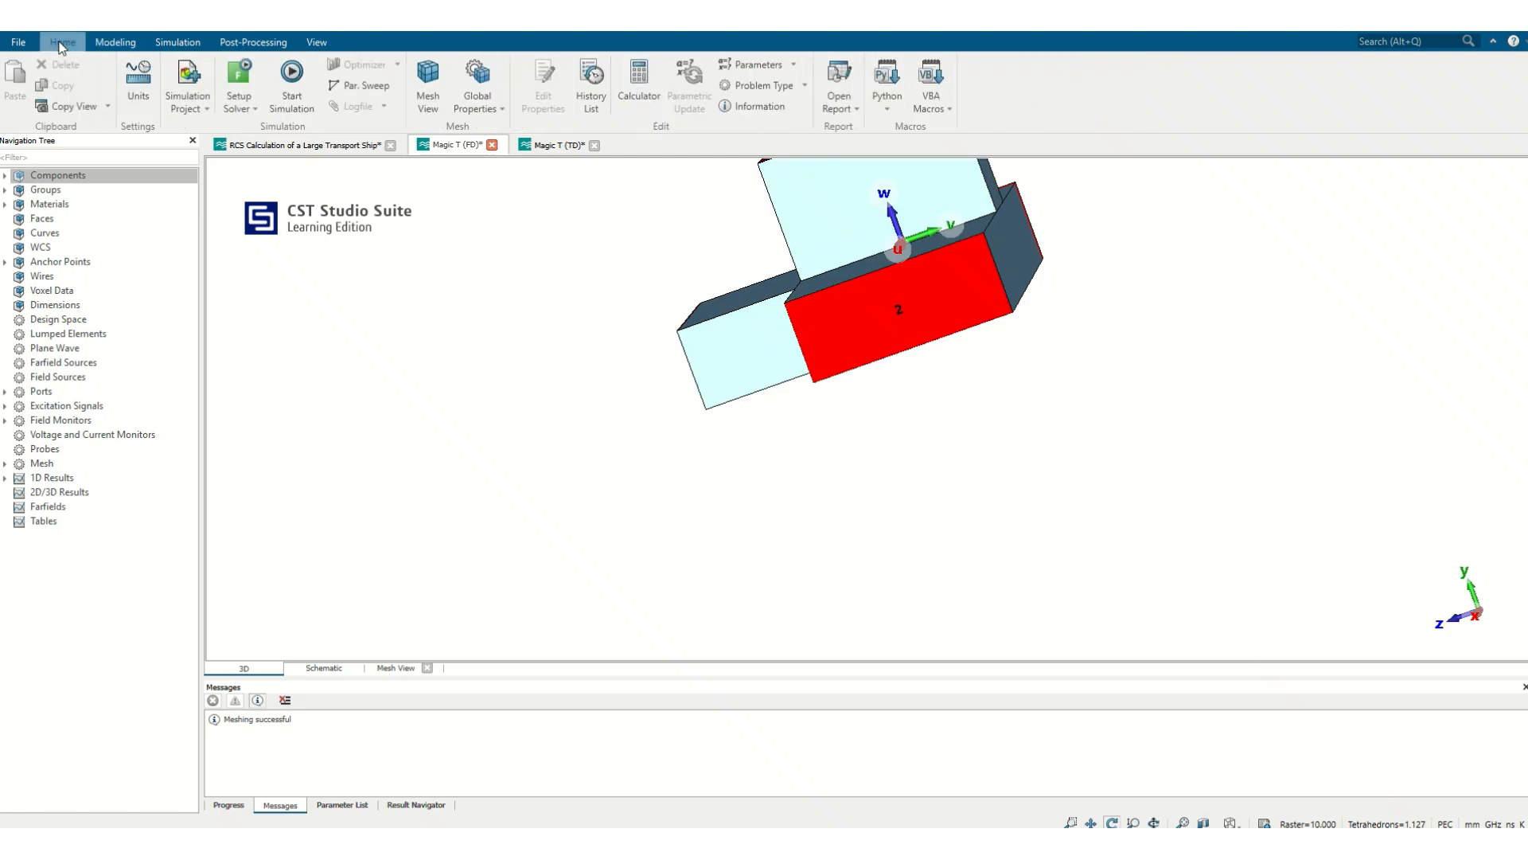
{"action": "left_click", "coordinate": [429, 76]}
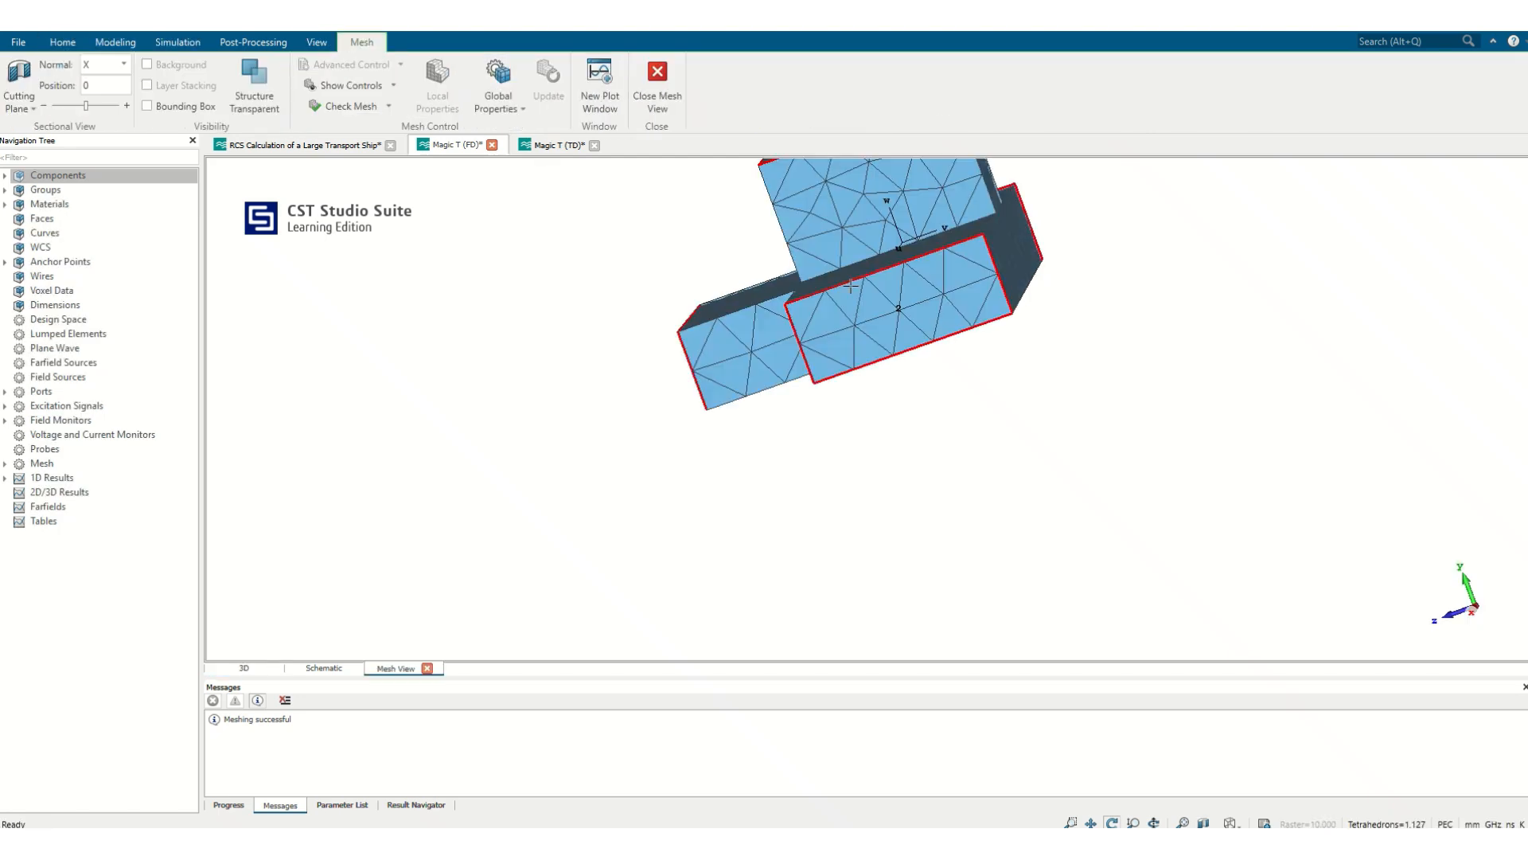
{"action": "left_click_drag", "start_coordinate": [851, 286], "coordinate": [719, 264]}
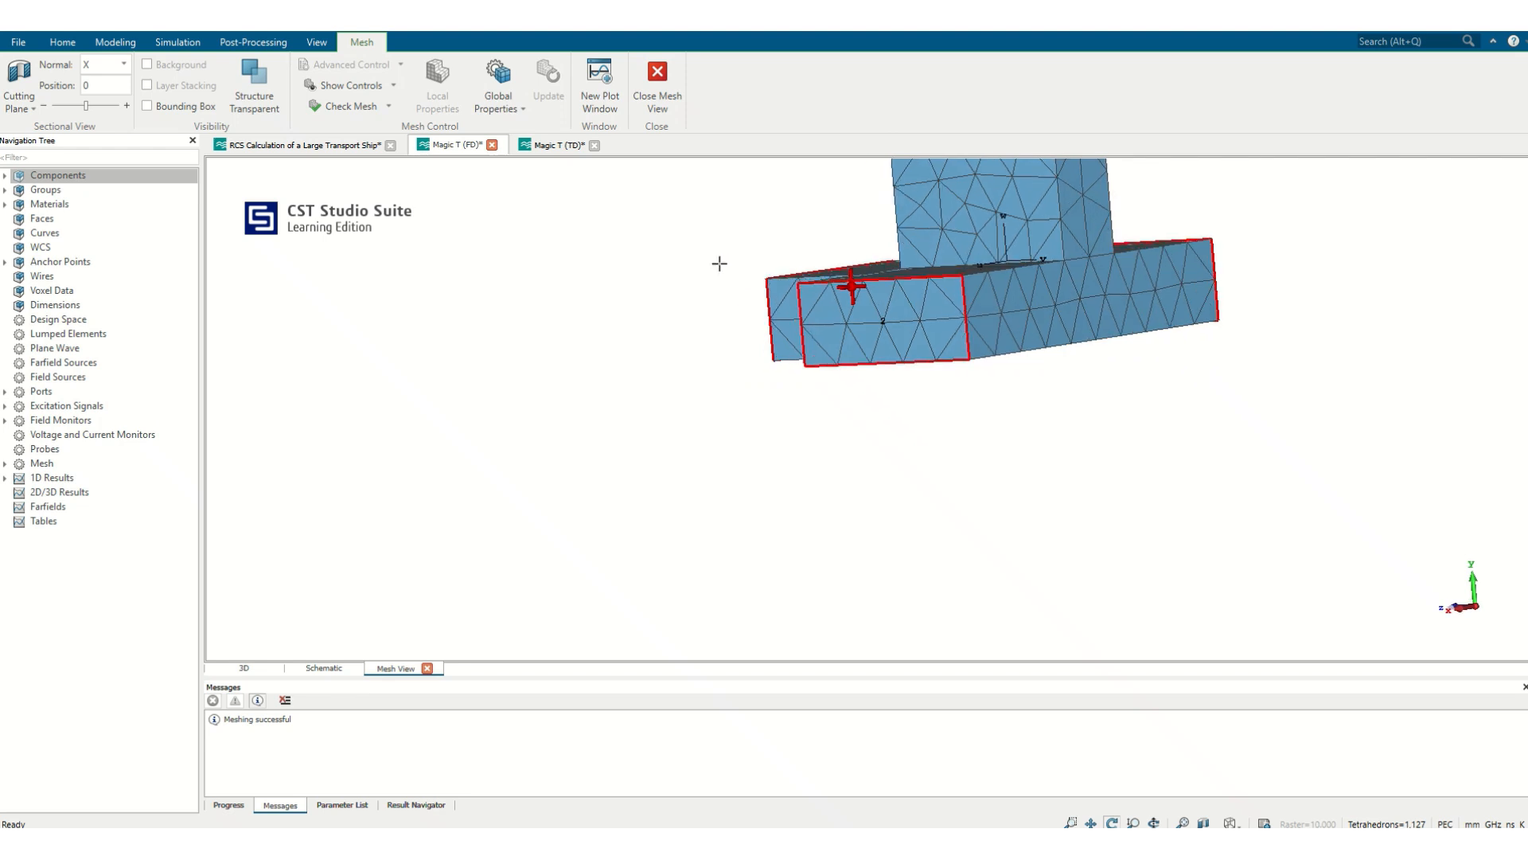
{"action": "scroll", "coordinate": [971, 309], "scroll_direction": "down", "scroll_amount": 3}
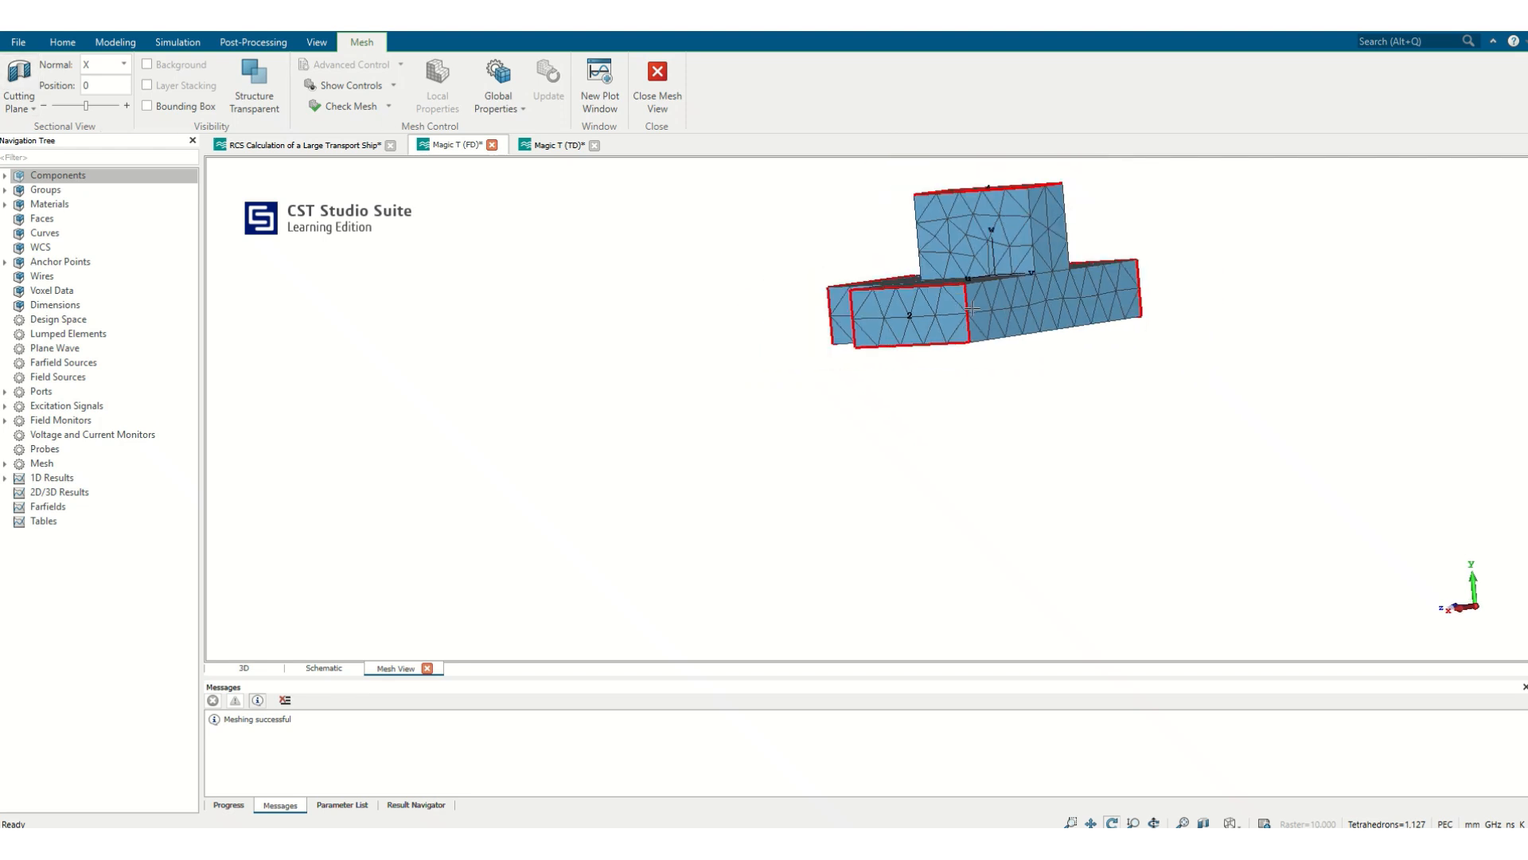
- Section the Magic T (FD) mesh with a cutting plane normal to X at position 0 and examine the cut tetrahedra from several angles
{"action": "left_click", "coordinate": [19, 73]}
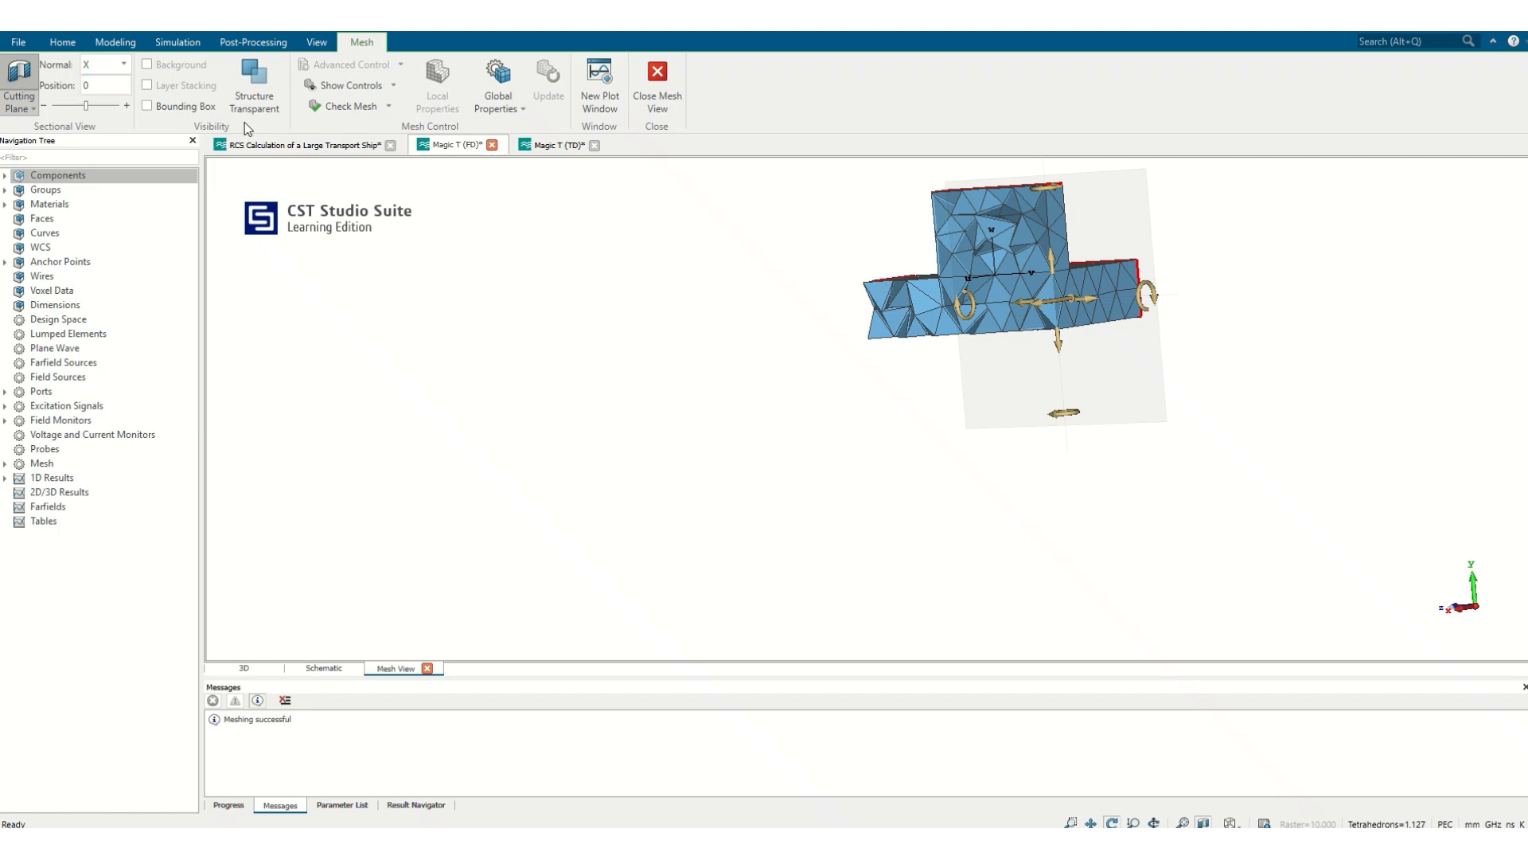
{"action": "scroll", "coordinate": [997, 289], "scroll_direction": "up", "scroll_amount": 5}
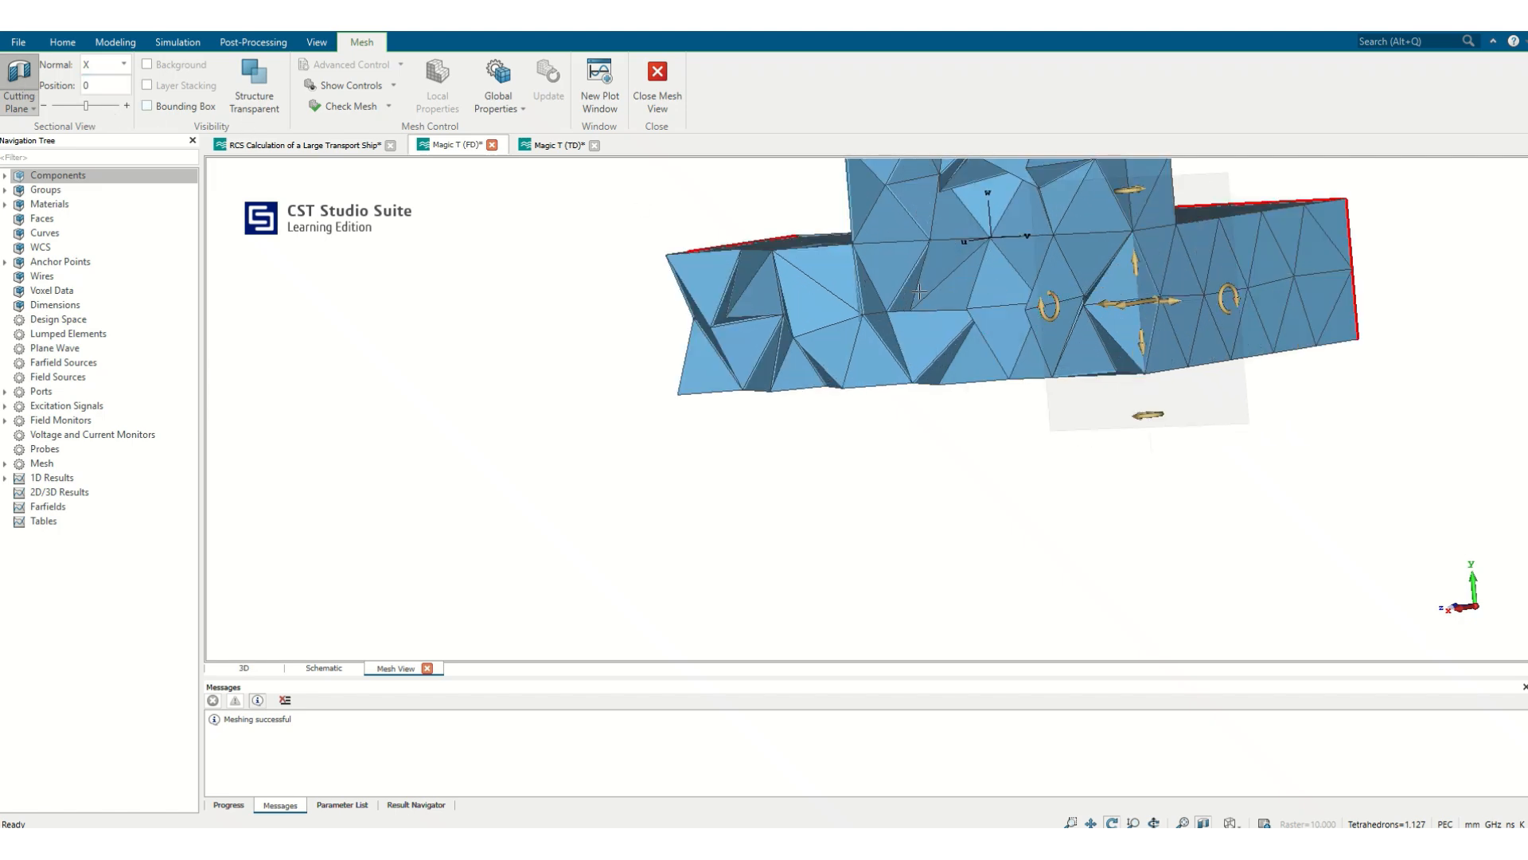
{"action": "mouse_move", "coordinate": [913, 291]}
{"action": "left_mouse_down"}
{"action": "mouse_move", "coordinate": [1121, 398]}
{"action": "mouse_move", "coordinate": [1011, 366]}
{"action": "mouse_move", "coordinate": [892, 279]}
{"action": "mouse_move", "coordinate": [756, 243]}
{"action": "mouse_move", "coordinate": [819, 246]}
{"action": "mouse_move", "coordinate": [918, 162]}
{"action": "left_mouse_up"}
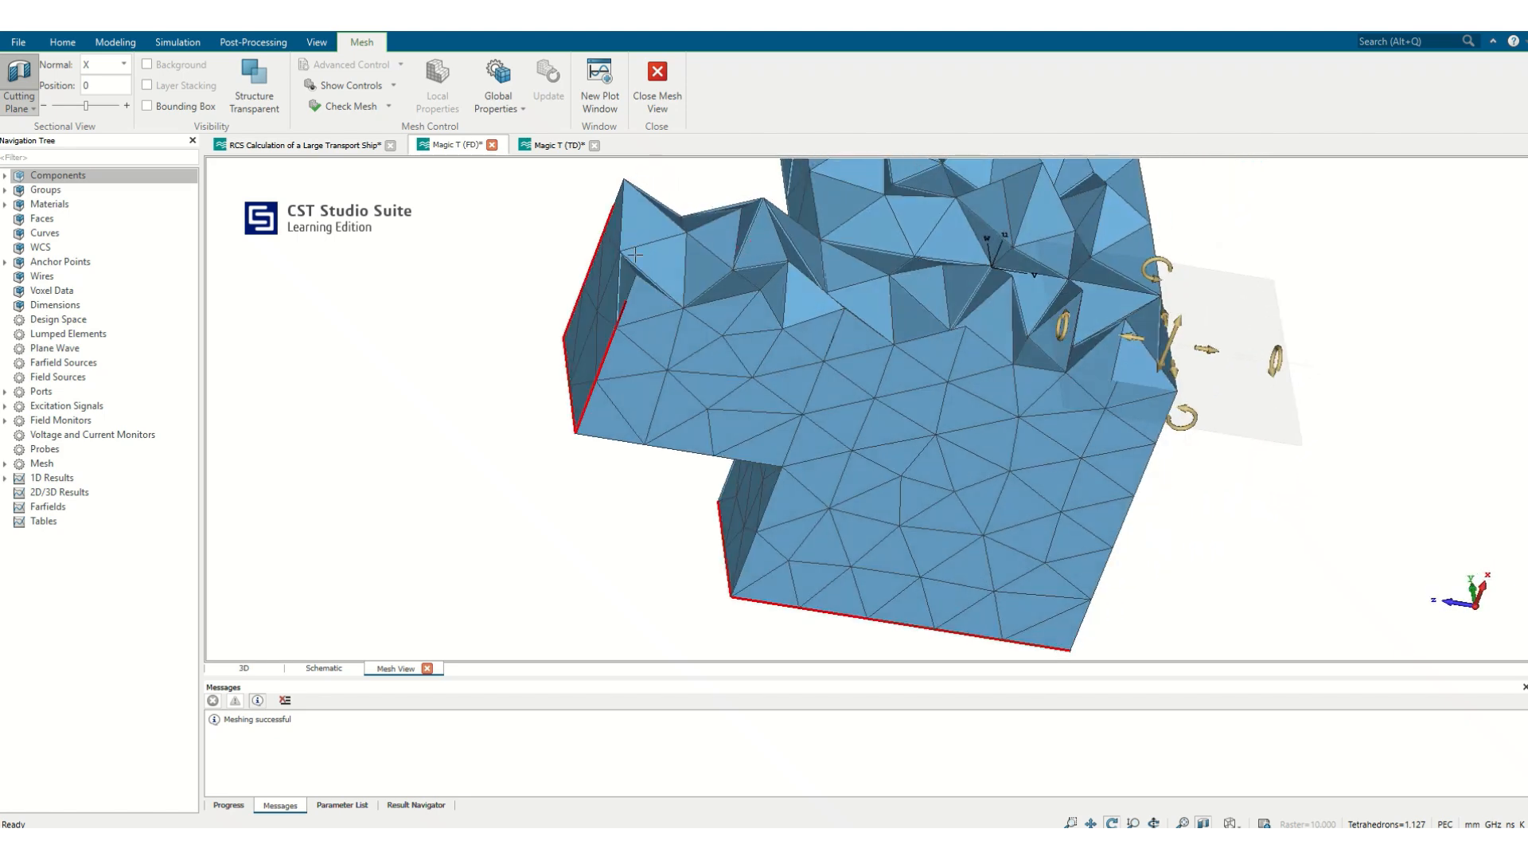
{"action": "mouse_move", "coordinate": [652, 223]}
{"action": "left_mouse_down"}
{"action": "mouse_move", "coordinate": [642, 244]}
{"action": "mouse_move", "coordinate": [660, 255]}
{"action": "mouse_move", "coordinate": [603, 260]}
{"action": "left_mouse_up"}
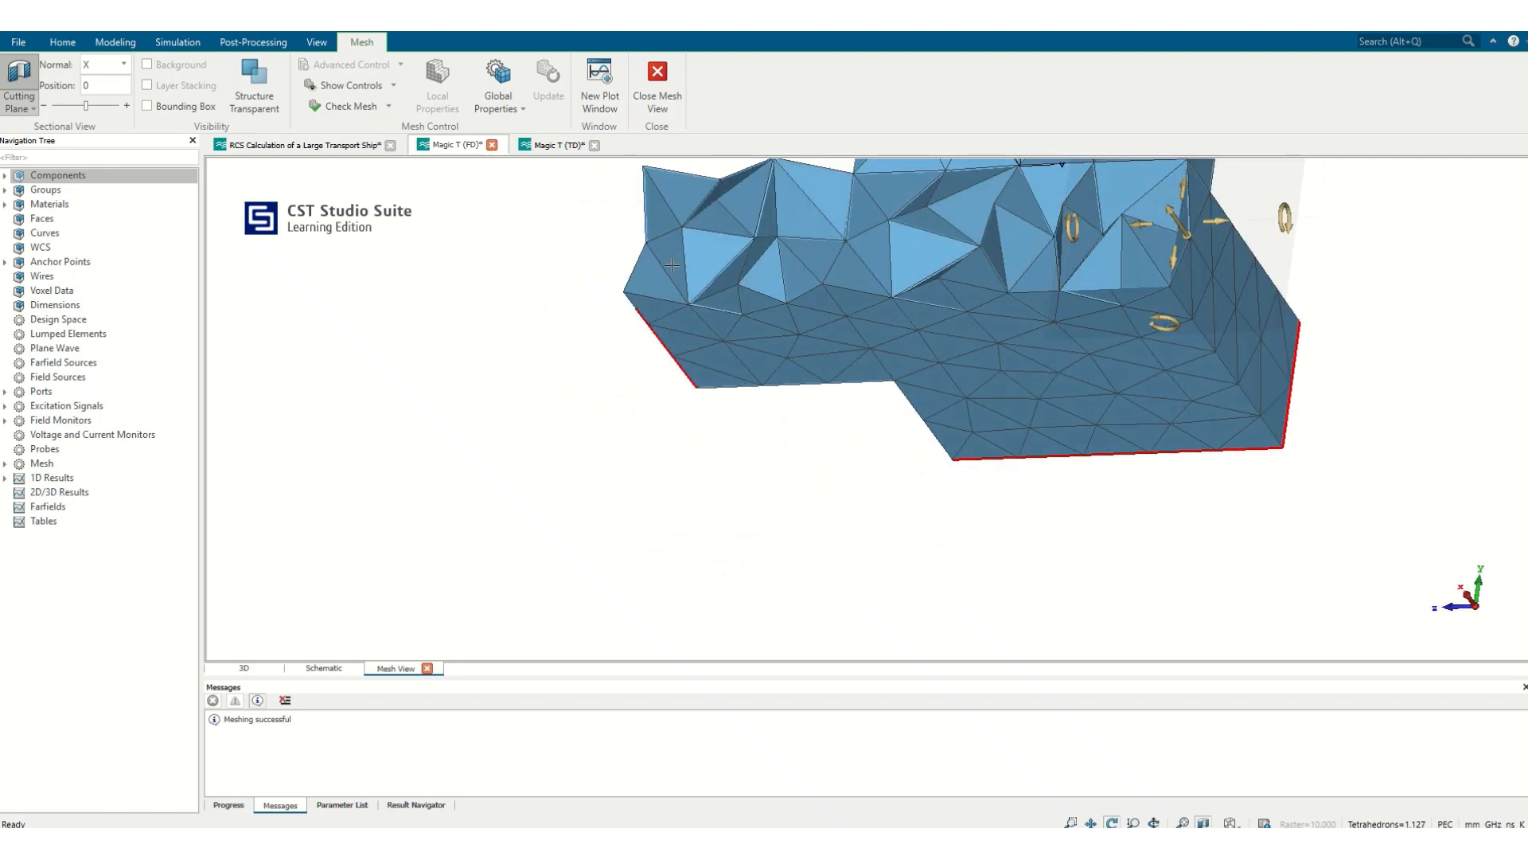
{"action": "mouse_move", "coordinate": [678, 216]}
{"action": "left_mouse_down"}
{"action": "mouse_move", "coordinate": [692, 259]}
{"action": "mouse_move", "coordinate": [692, 205]}
{"action": "mouse_move", "coordinate": [754, 189]}
{"action": "left_mouse_up"}
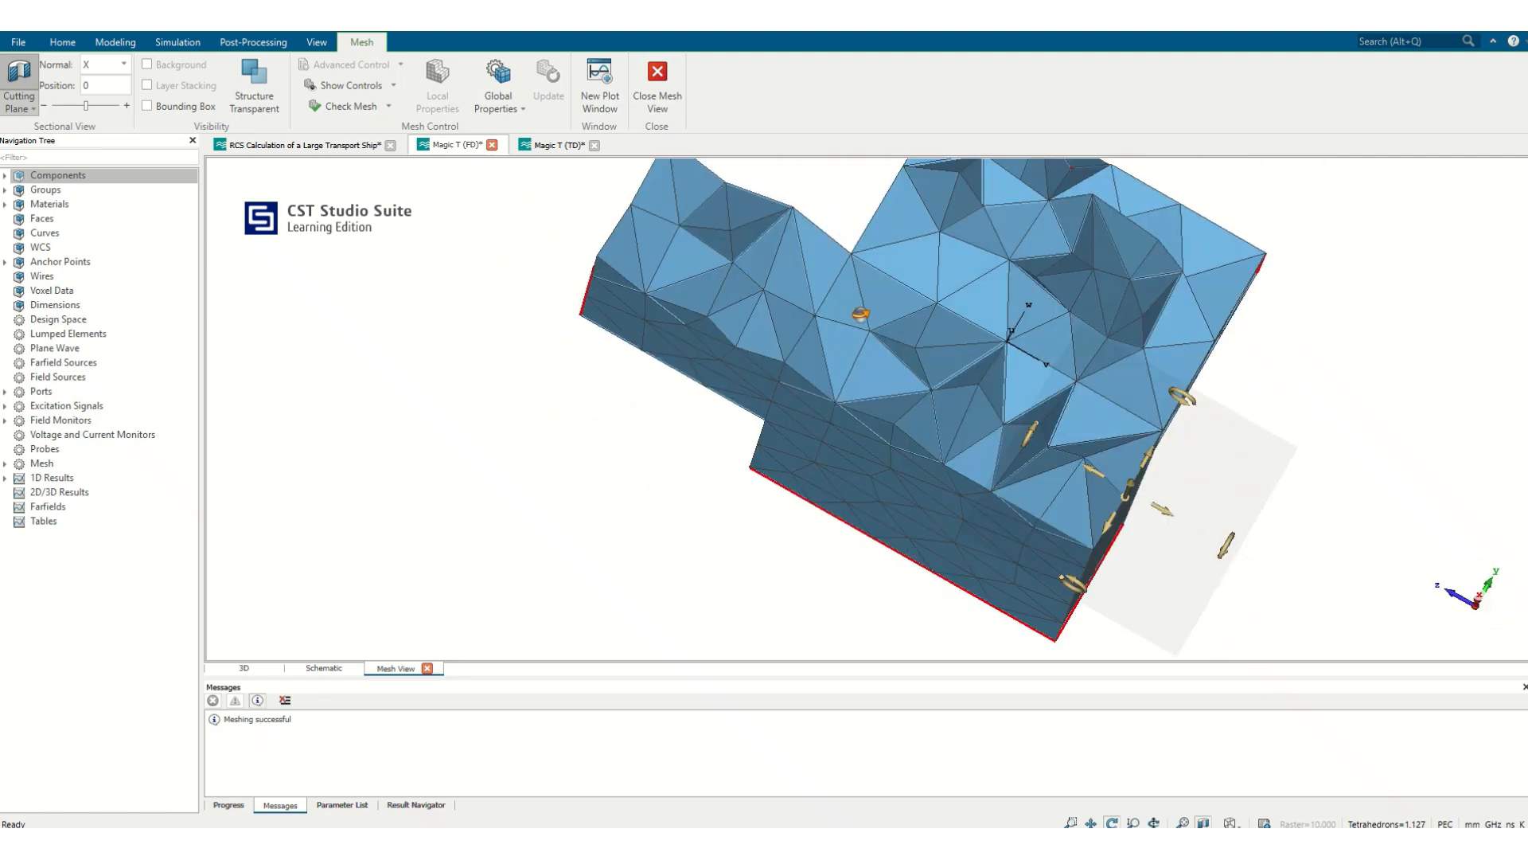
- Tilt the cutting plane to free orientations and examine the resulting sections through the Magic T (FD) mesh
{"action": "left_click_drag", "start_coordinate": [860, 314], "coordinate": [1130, 470]}
{"action": "left_click_drag", "start_coordinate": [738, 367], "coordinate": [1001, 351]}
{"action": "scroll", "coordinate": [1001, 351], "scroll_direction": "down", "scroll_amount": 3}
{"action": "left_click_drag", "start_coordinate": [1089, 350], "coordinate": [1201, 406]}
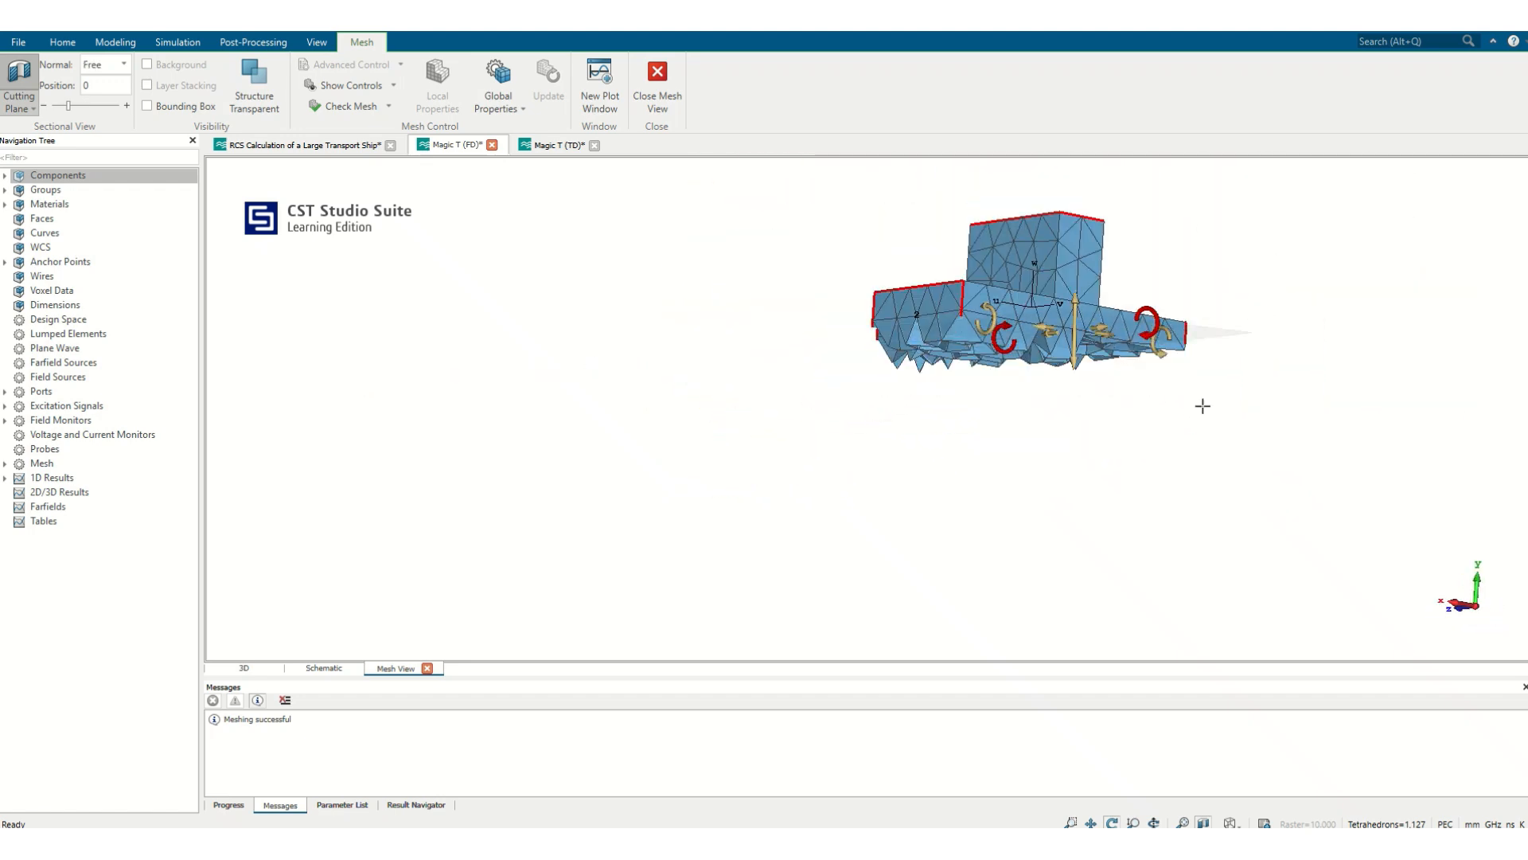
{"action": "left_click_drag", "start_coordinate": [986, 321], "coordinate": [1040, 409]}
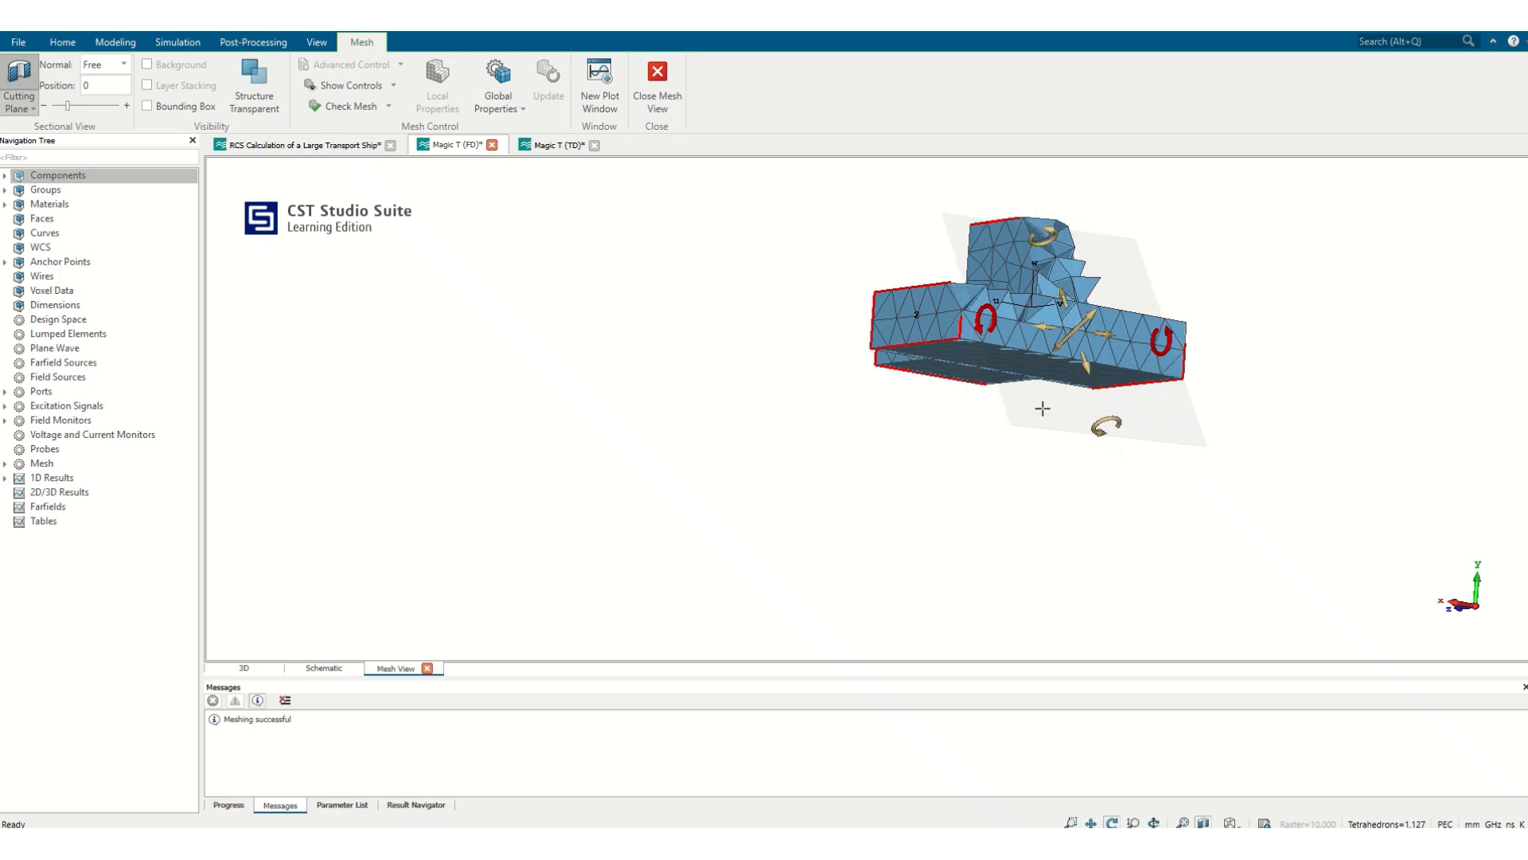
- Set the cutting plane normal to Z, move it to position 37.698 and view the section from the opposite side
{"action": "left_click", "coordinate": [120, 64]}
{"action": "left_click", "coordinate": [97, 110]}
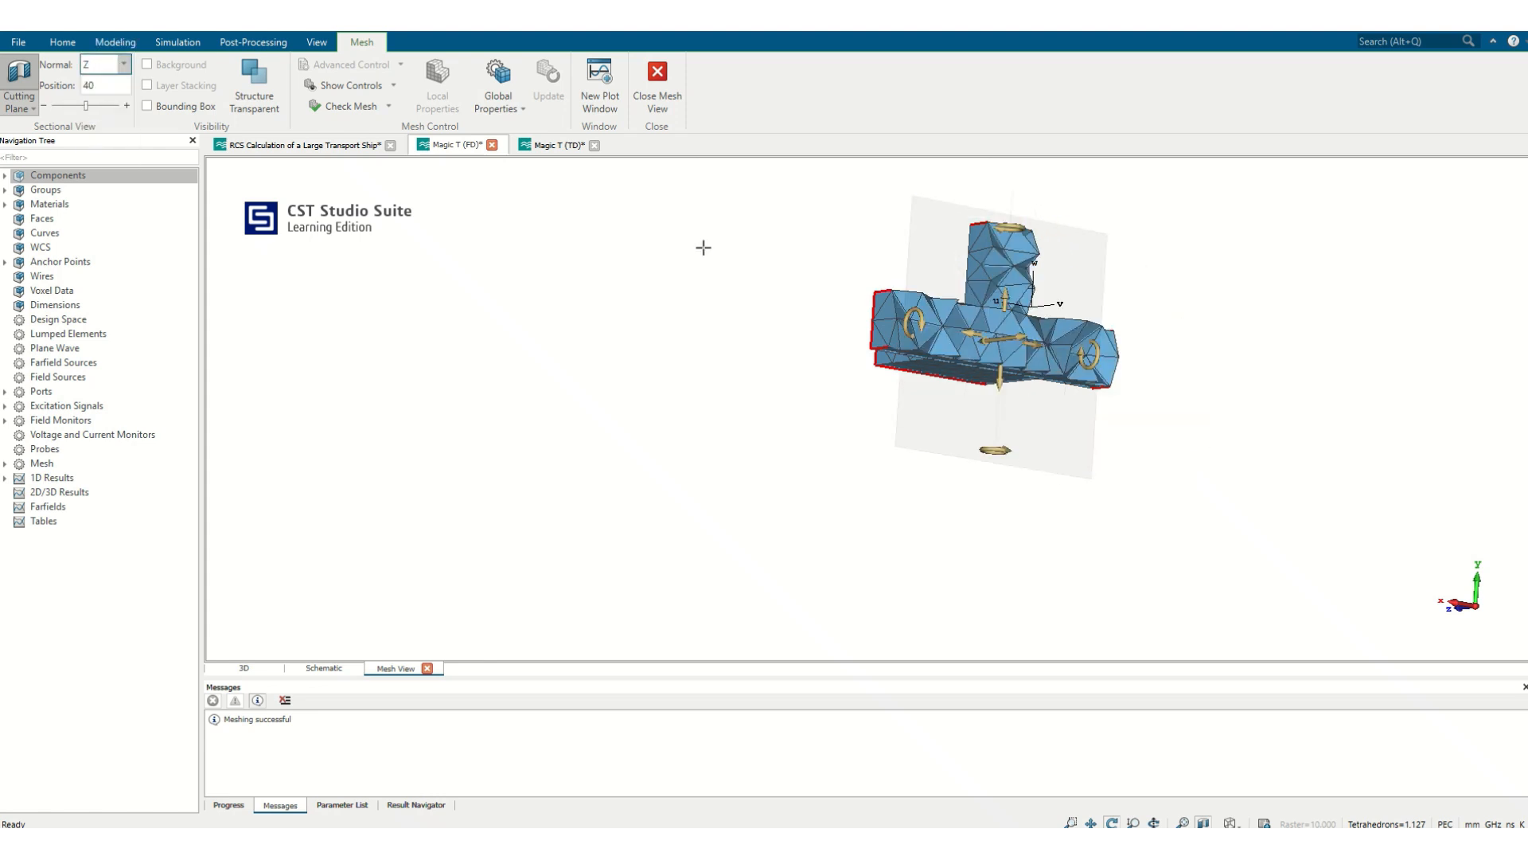
{"action": "left_click_drag", "start_coordinate": [703, 246], "coordinate": [999, 318]}
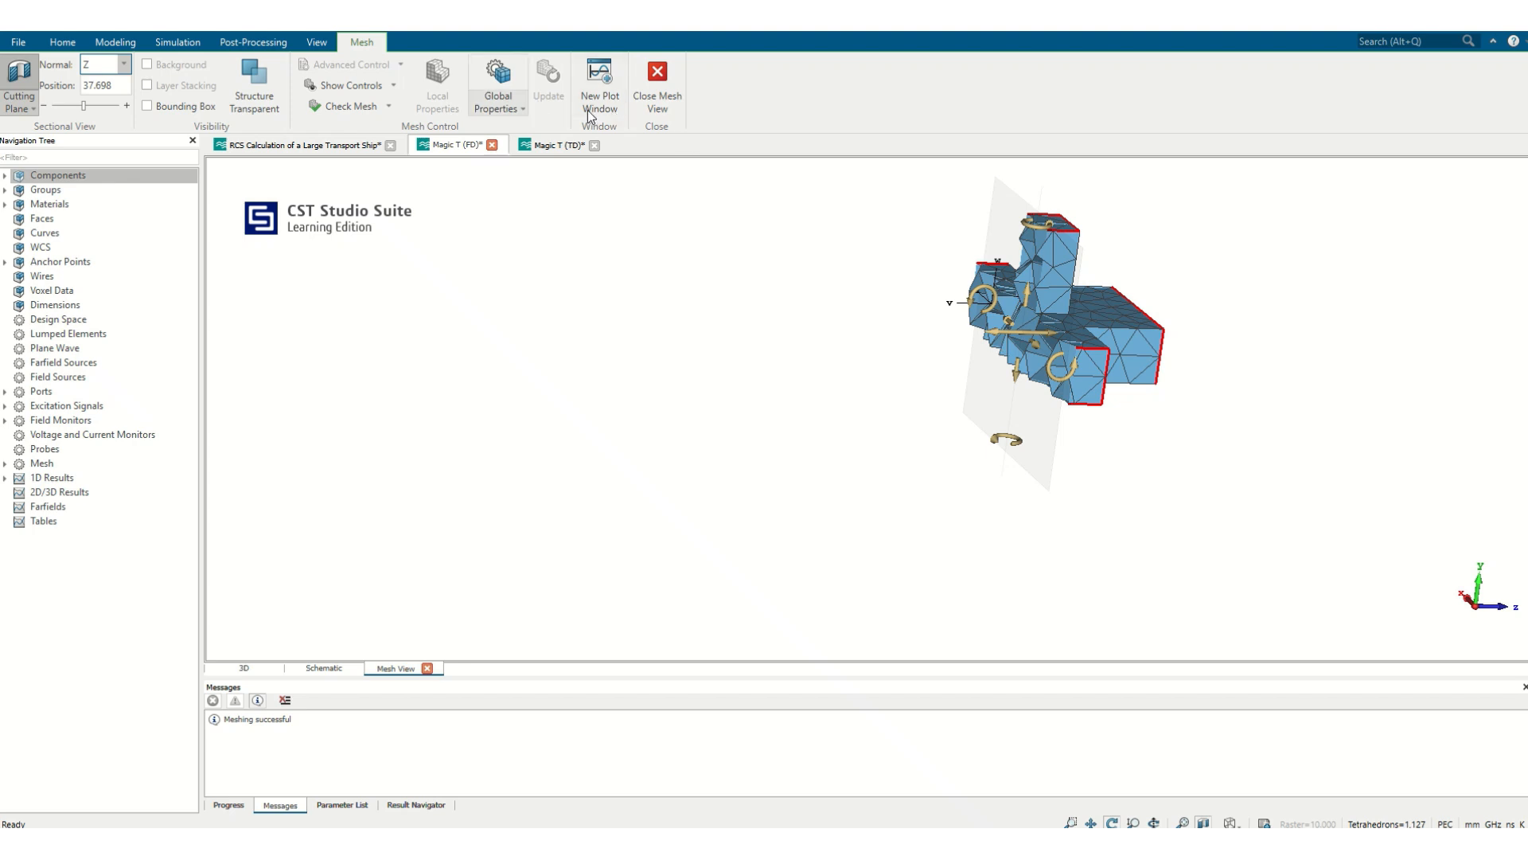
{"action": "left_click", "coordinate": [795, 248]}
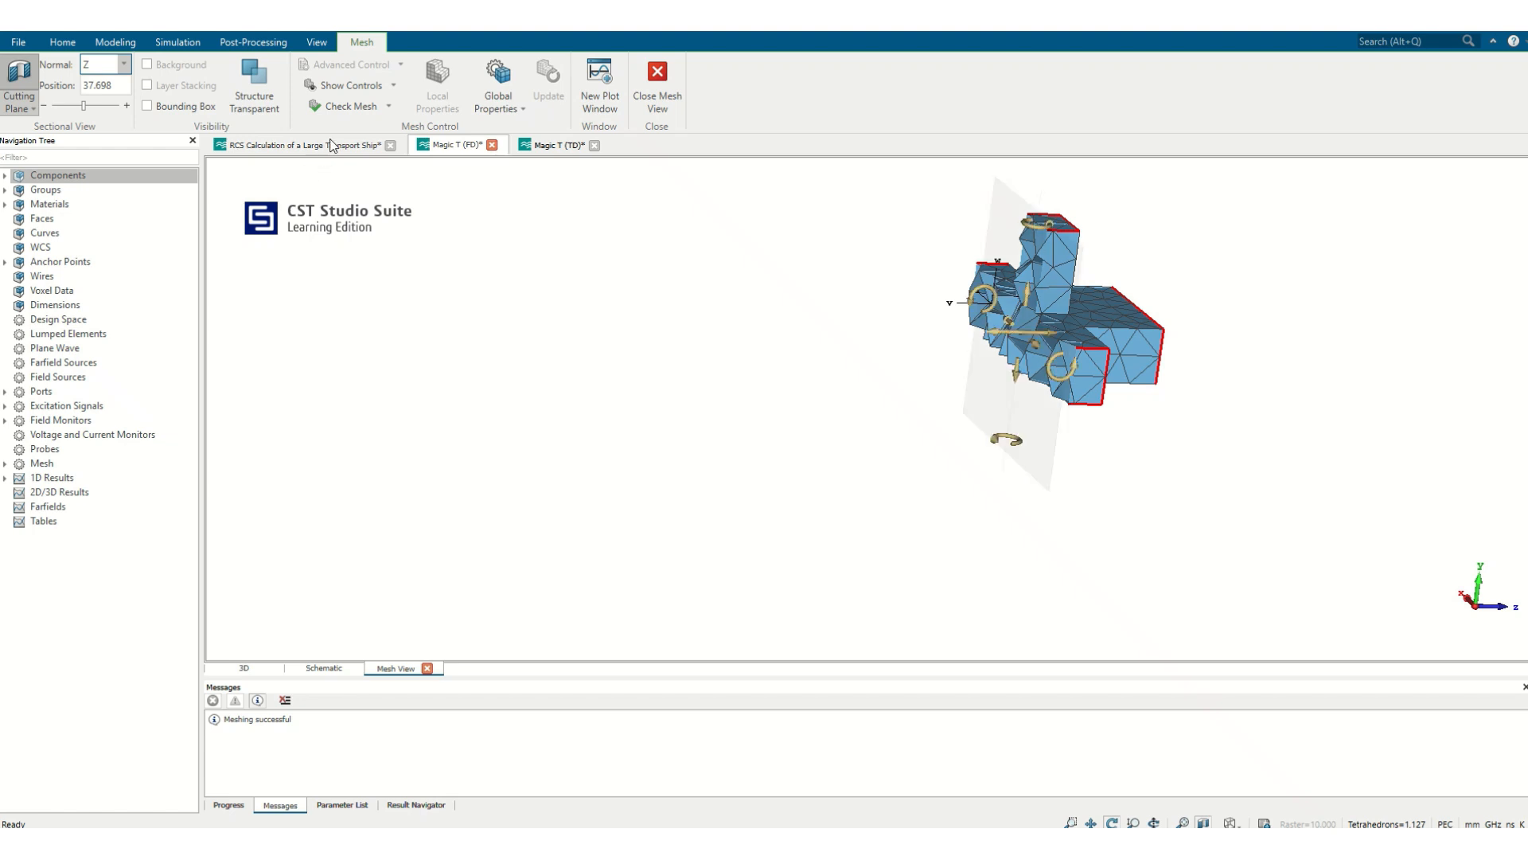
- Switch to the RCS Calculation of a Large Transport Ship project and examine the surface mesh on the hull, deck and stern
{"action": "left_click", "coordinate": [283, 144]}
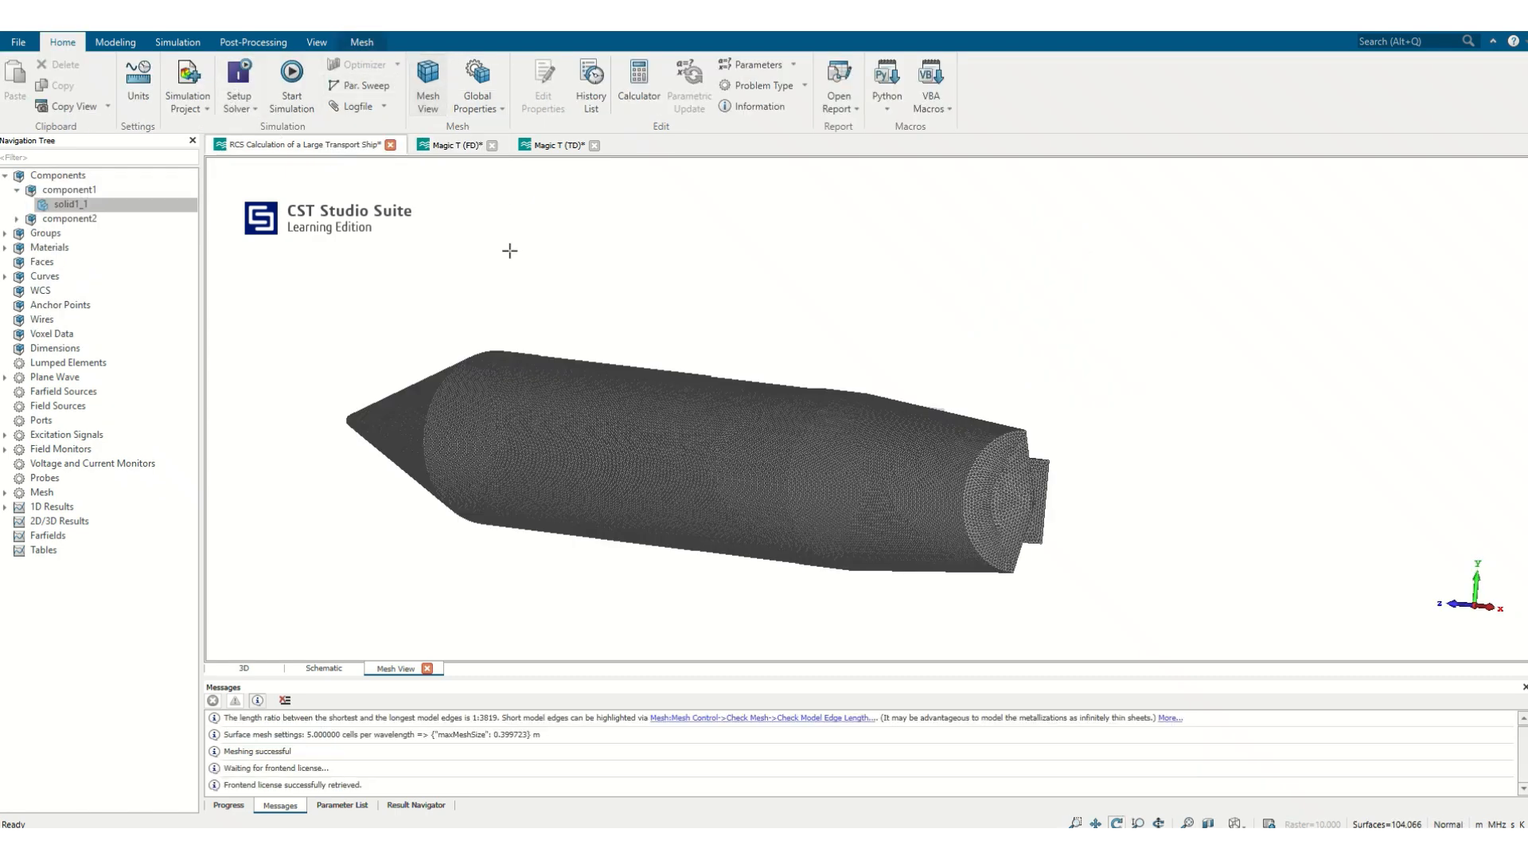
{"action": "scroll", "coordinate": [620, 460], "scroll_direction": "up", "scroll_amount": 10}
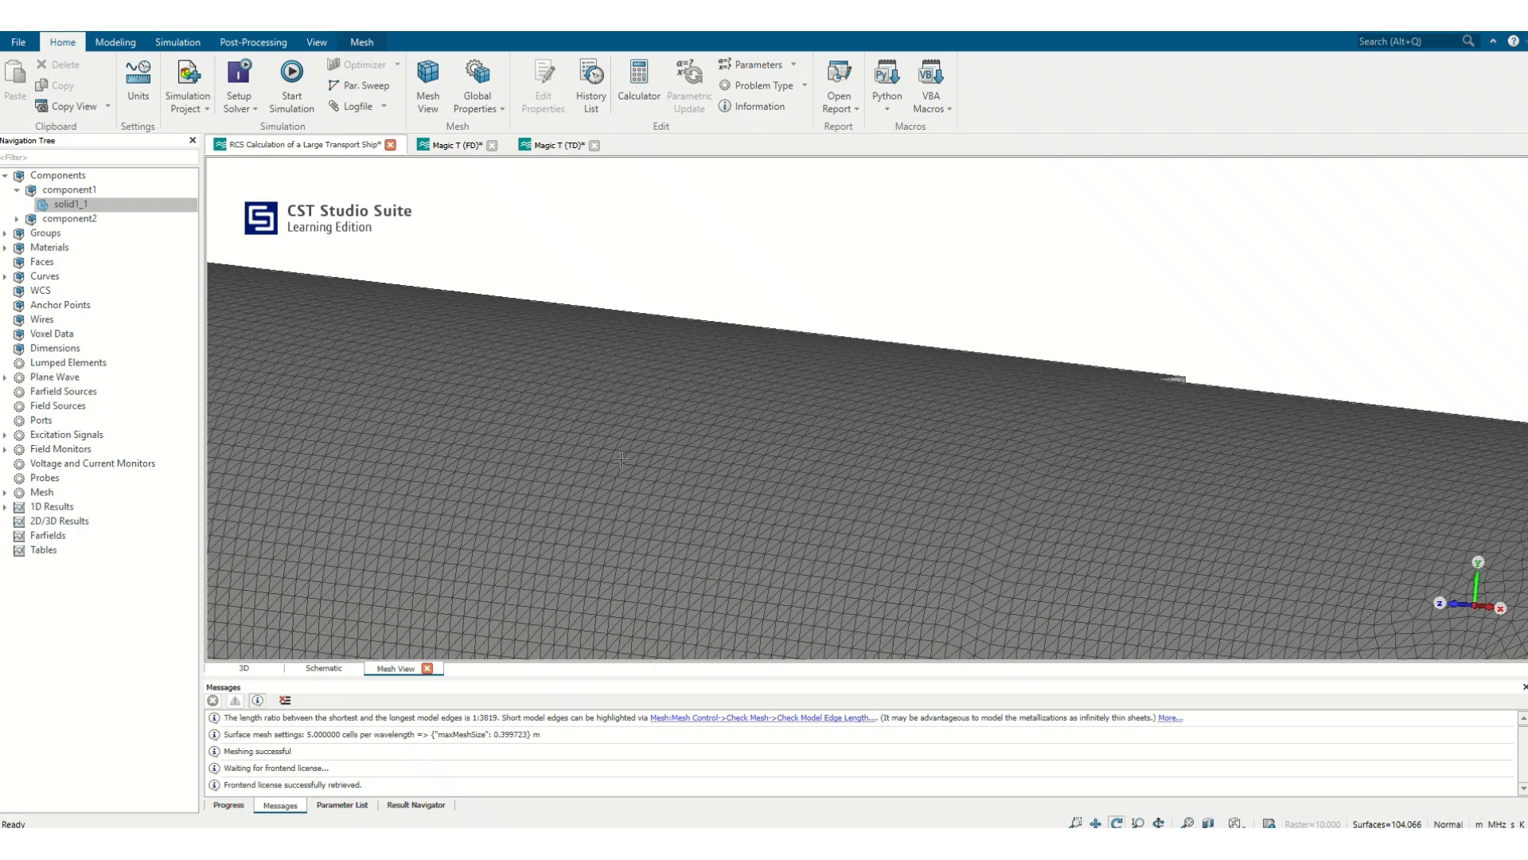
{"action": "scroll", "coordinate": [621, 460], "scroll_direction": "up", "scroll_amount": 3}
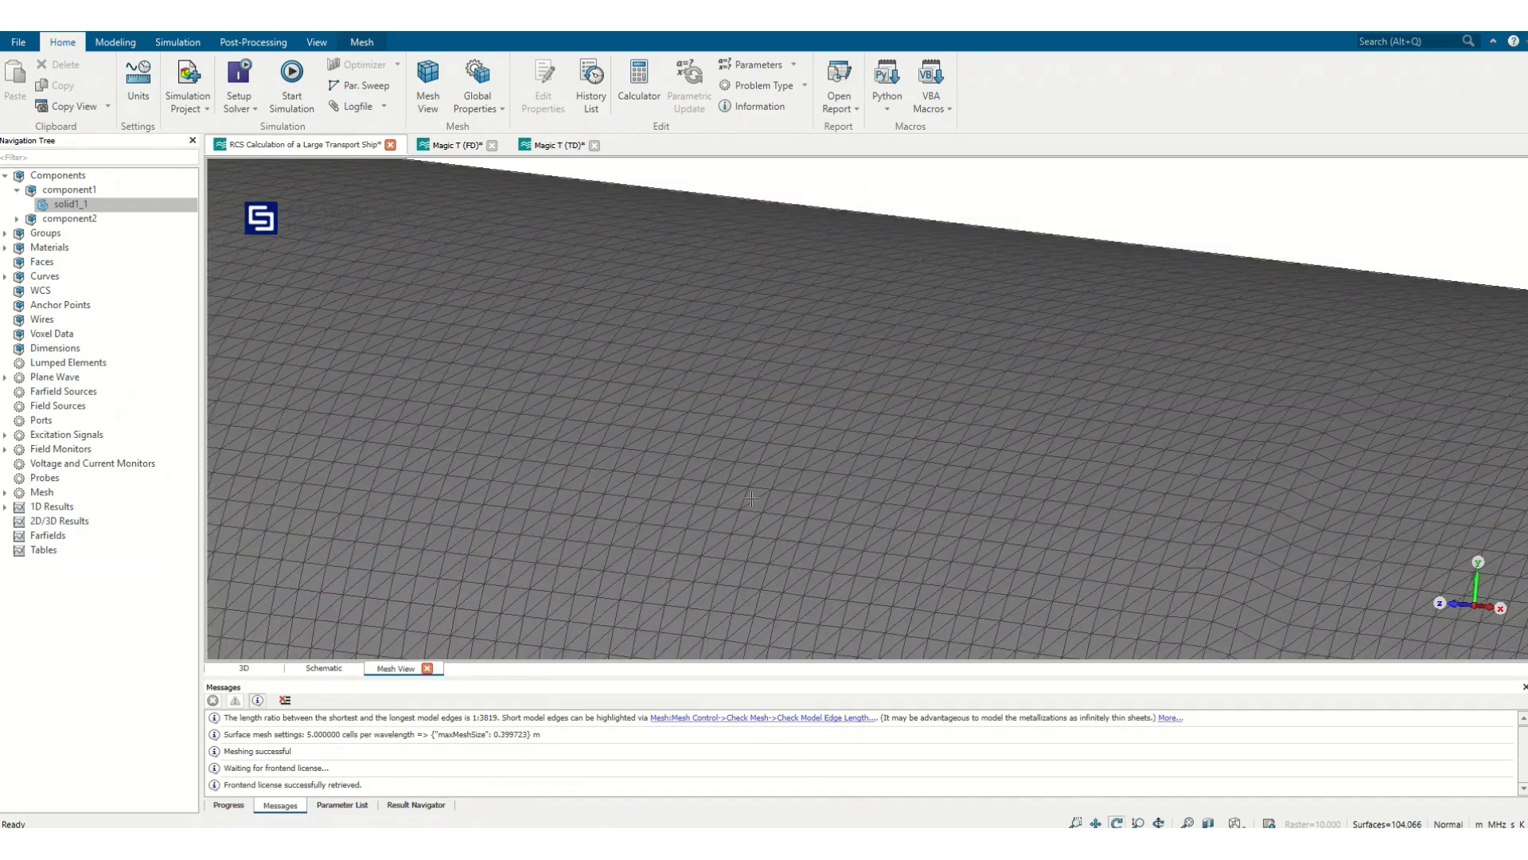
{"action": "scroll", "coordinate": [751, 499], "scroll_direction": "down", "scroll_amount": 15}
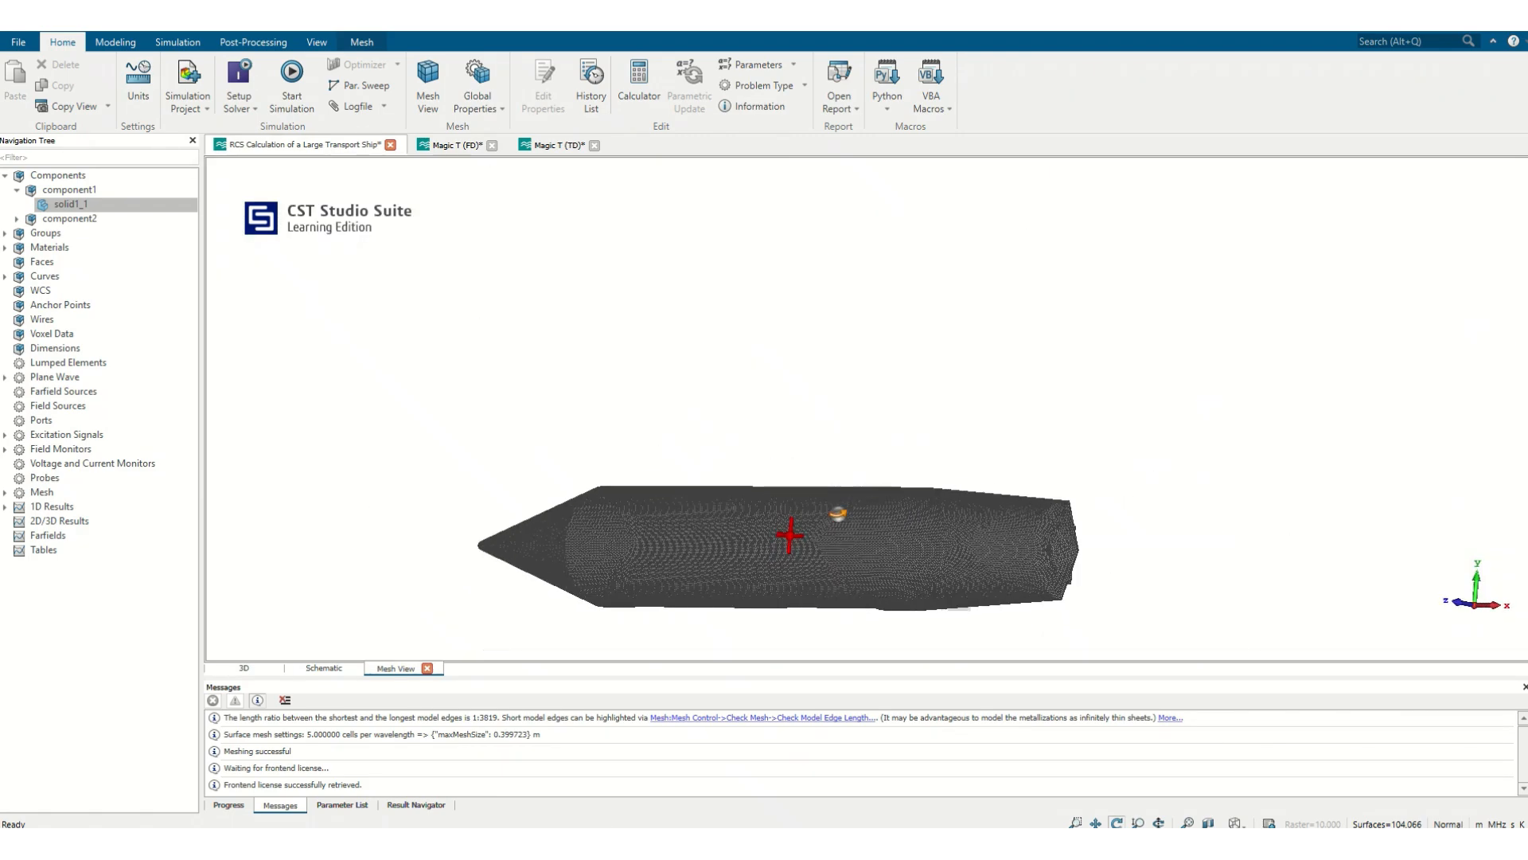
{"action": "left_click_drag", "start_coordinate": [838, 513], "coordinate": [342, 529]}
{"action": "scroll", "coordinate": [700, 550], "scroll_direction": "up", "scroll_amount": 4}
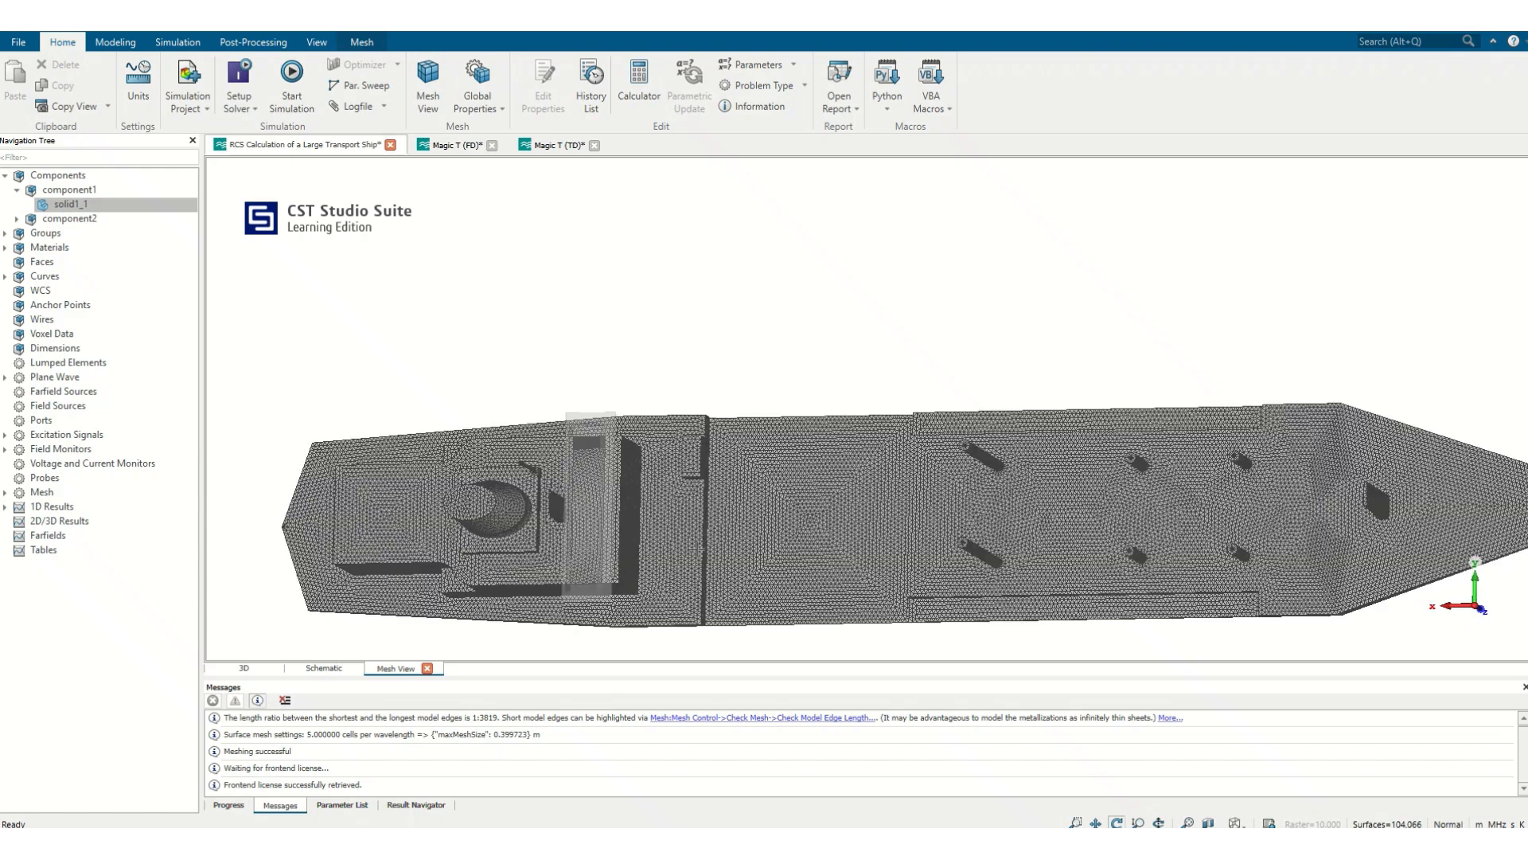
{"action": "scroll", "coordinate": [705, 540], "scroll_direction": "up", "scroll_amount": 6}
{"action": "scroll", "coordinate": [705, 540], "scroll_direction": "down", "scroll_amount": 4}
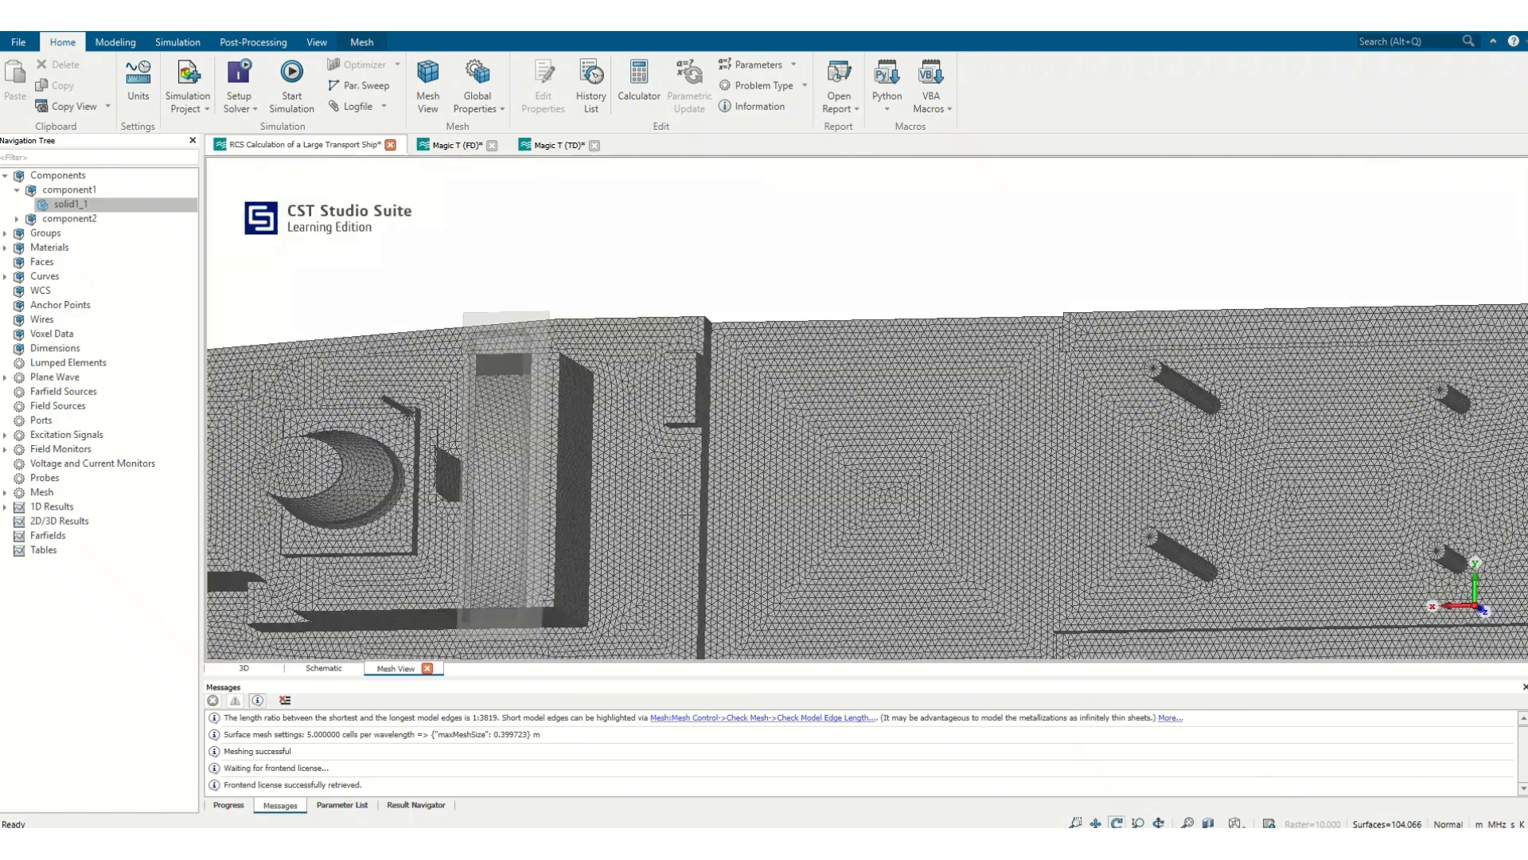
{"action": "scroll", "coordinate": [688, 515], "scroll_direction": "down", "scroll_amount": 5}
{"action": "left_click_drag", "start_coordinate": [689, 517], "coordinate": [1115, 581]}
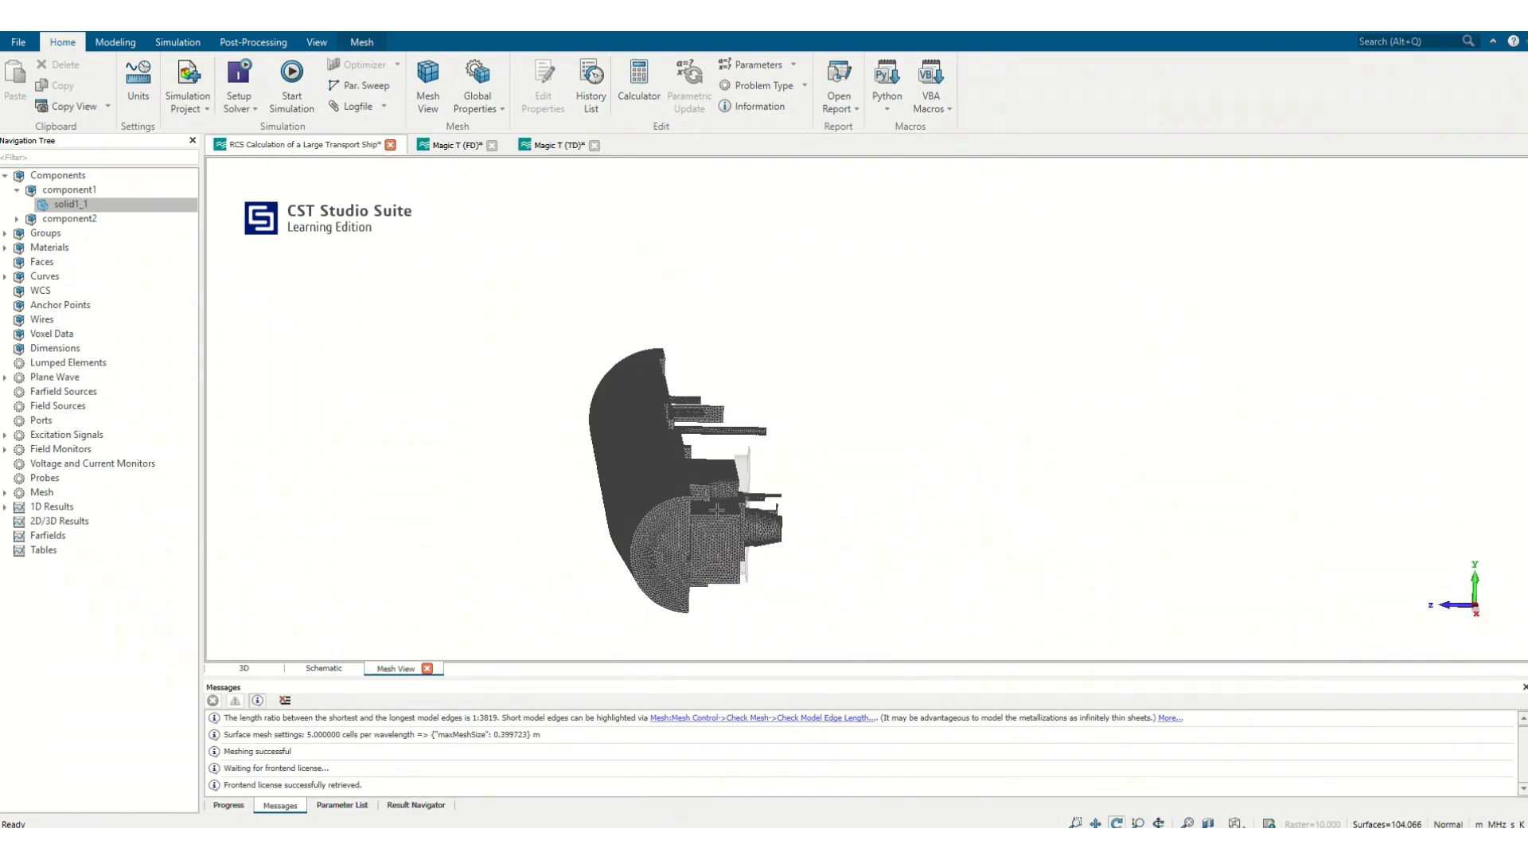
{"action": "scroll", "coordinate": [717, 509], "scroll_direction": "up", "scroll_amount": 6}
{"action": "left_click_drag", "start_coordinate": [702, 480], "coordinate": [589, 454]}
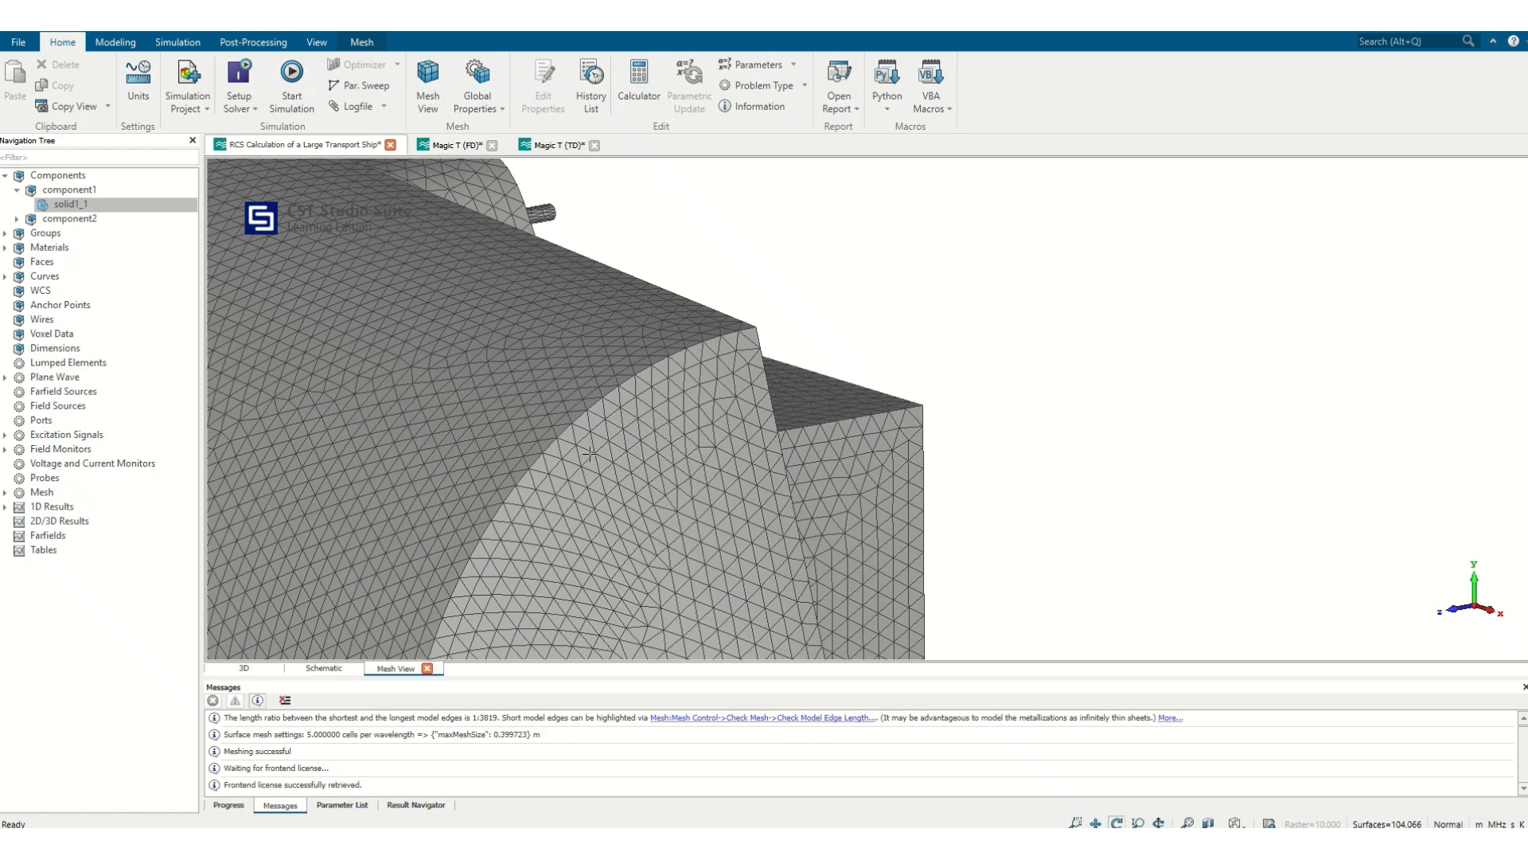
- Return to the Magic T (FD) project after a look at Magic T (TD), and turn off the mesh cutting plane
{"action": "left_click", "coordinate": [552, 144]}
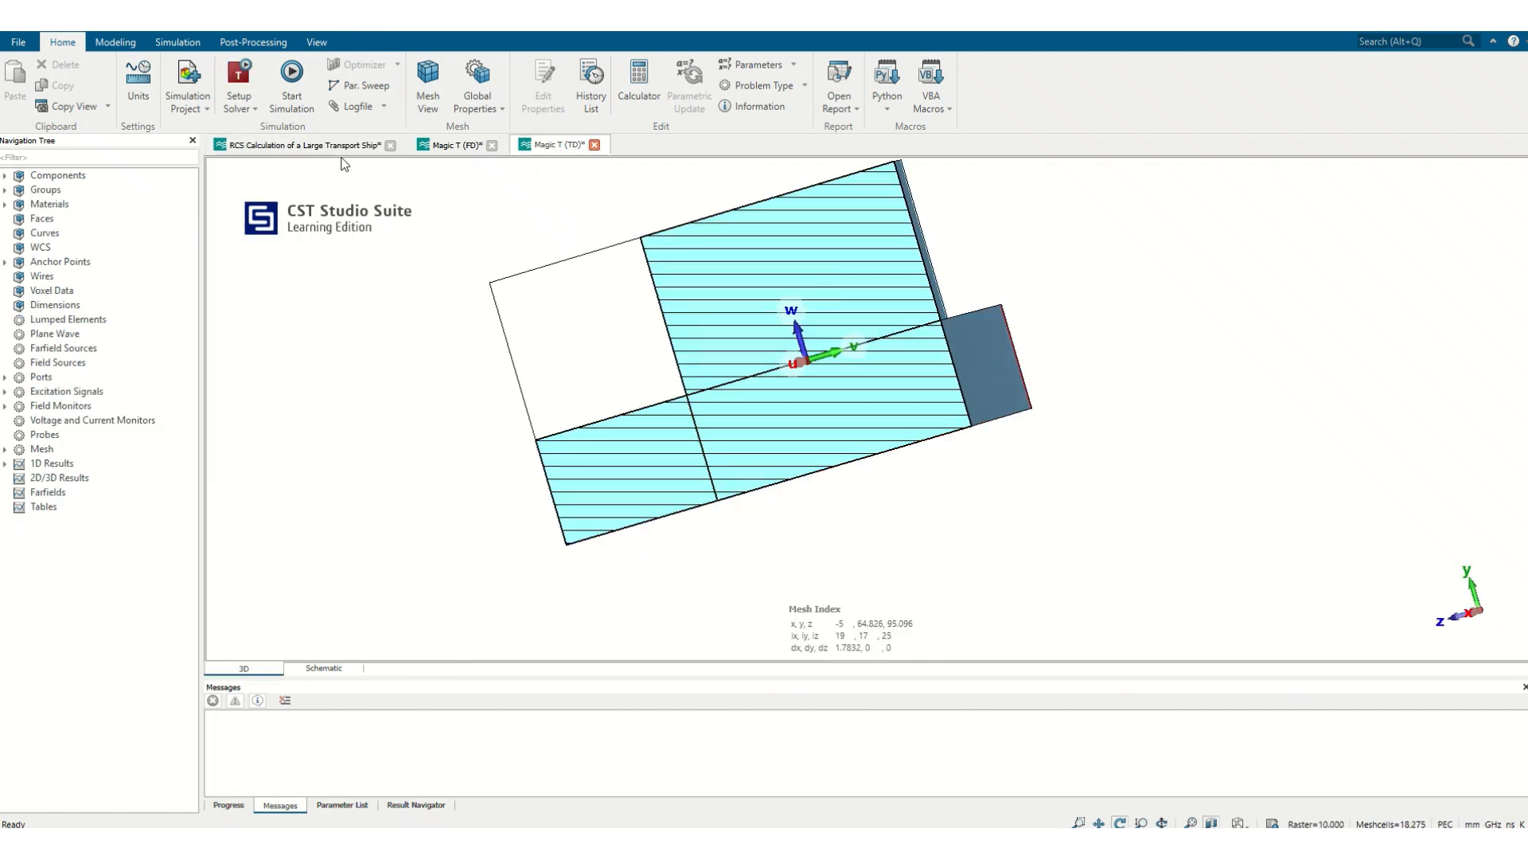
{"action": "left_click", "coordinate": [453, 145]}
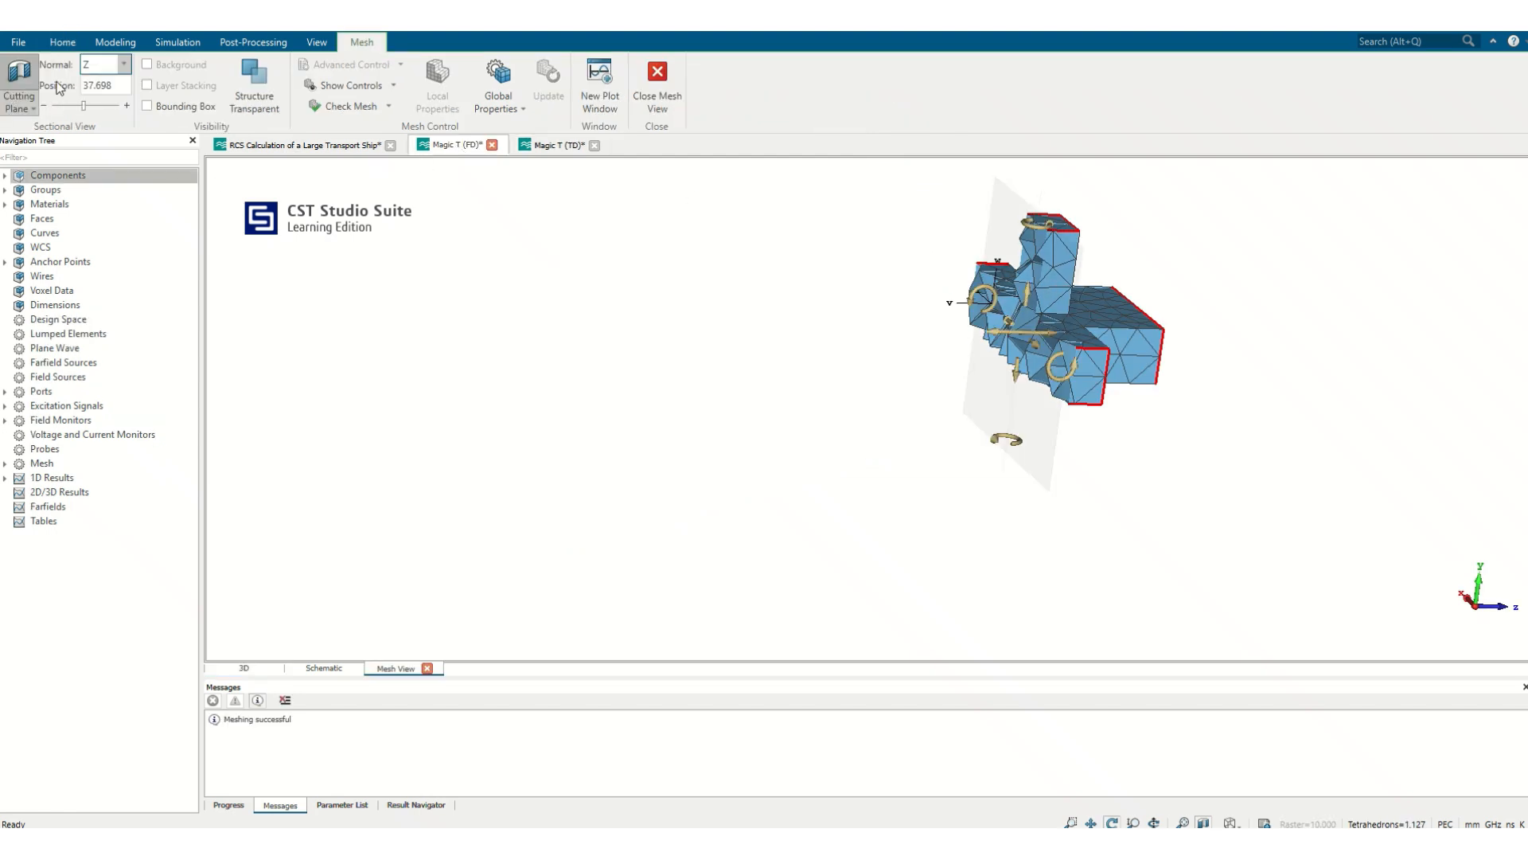
{"action": "left_click", "coordinate": [20, 74]}
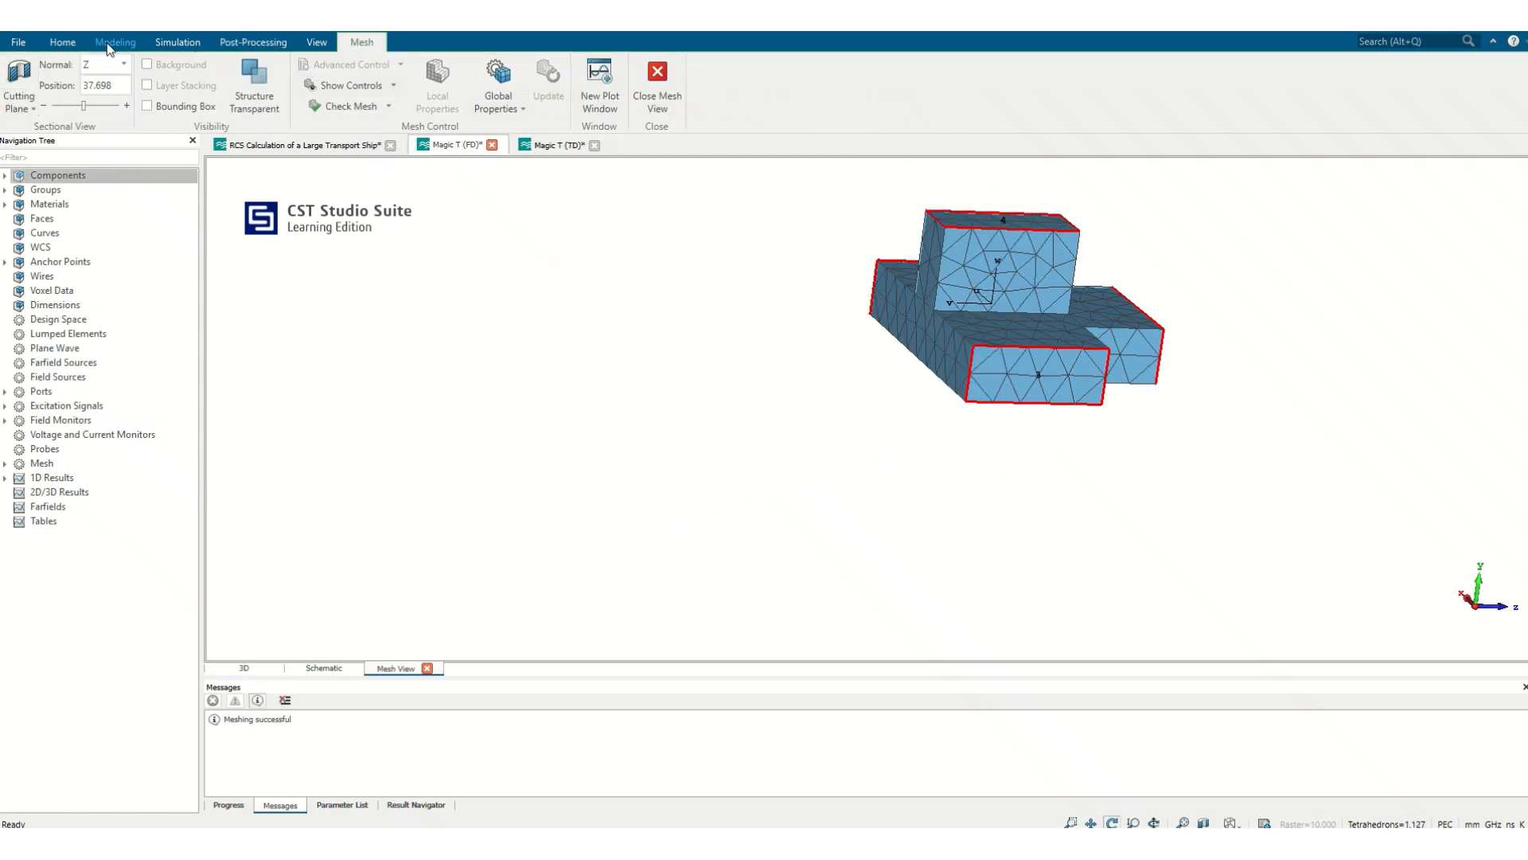
- Set the model's cells per max model box edge to 14 and update the tetrahedral mesh, deleting current and parametric results
{"action": "left_click", "coordinate": [64, 44]}
{"action": "left_click", "coordinate": [478, 80]}
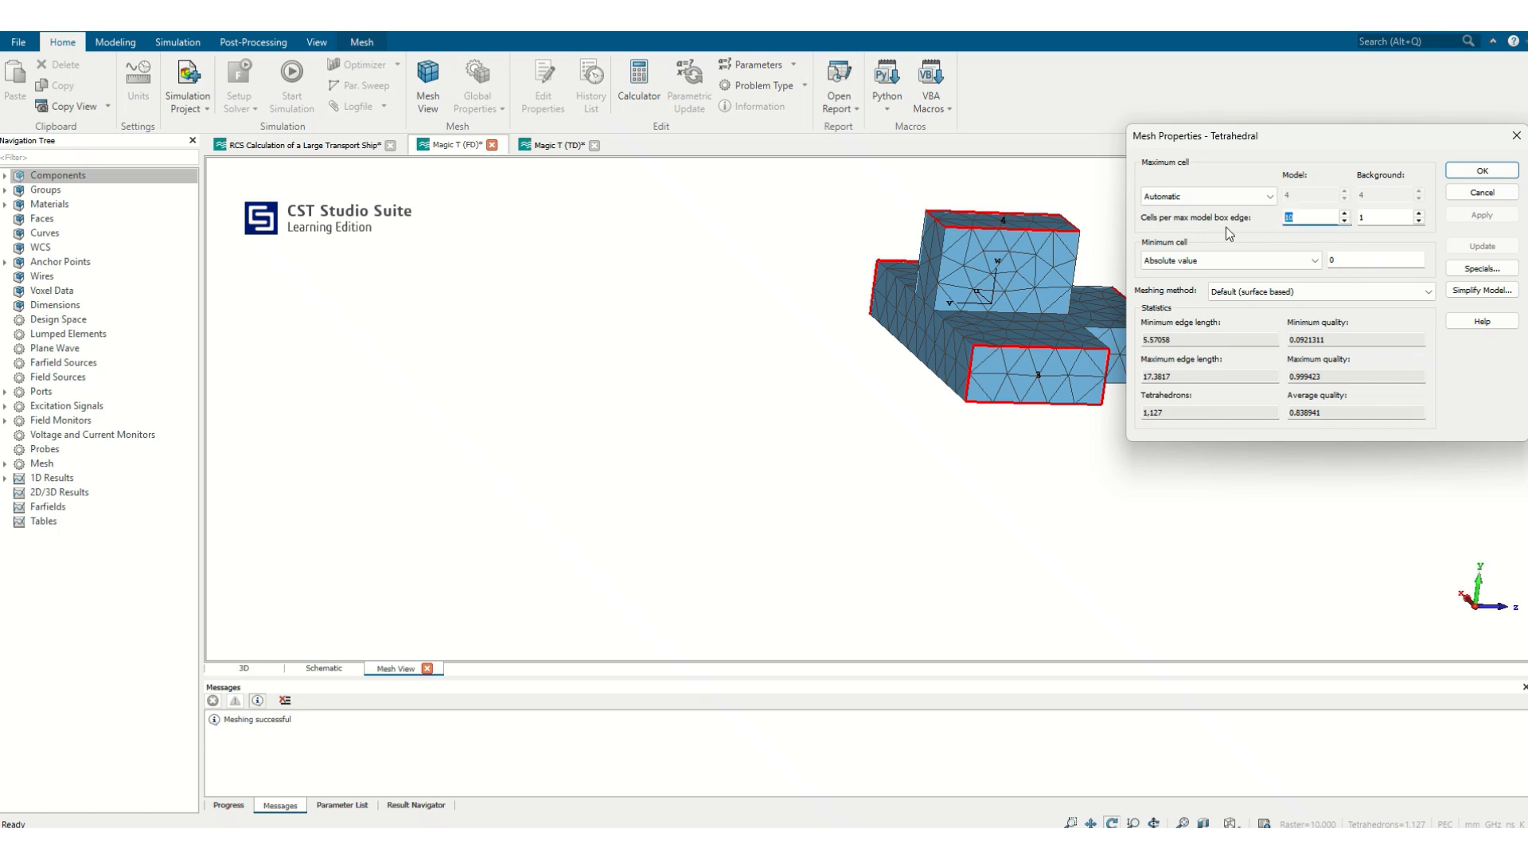
{"action": "type", "text": "14"}
{"action": "left_click", "coordinate": [1478, 218]}
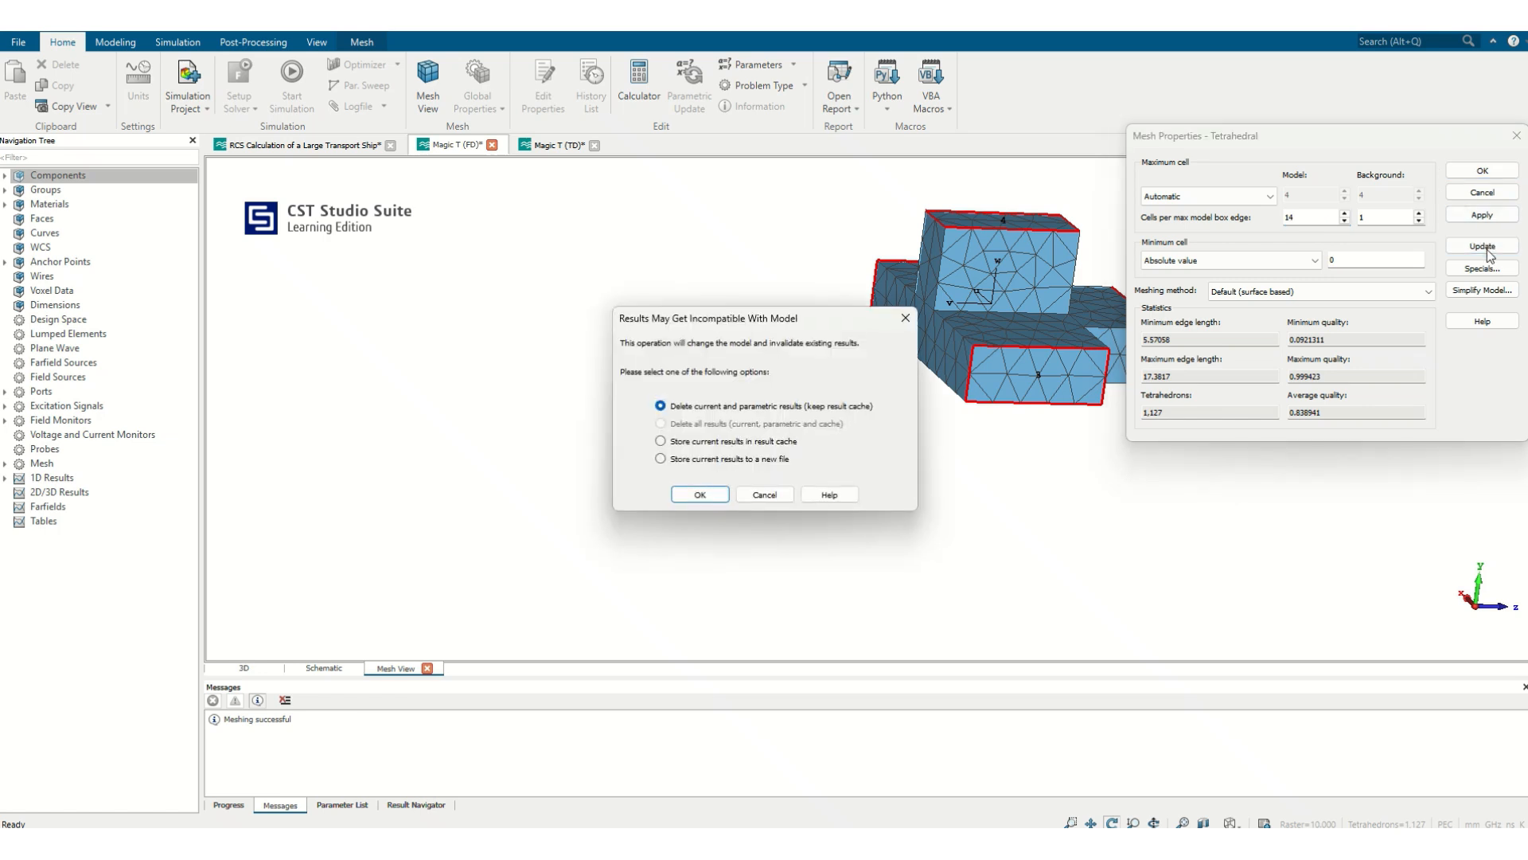
{"action": "left_click", "coordinate": [701, 495]}
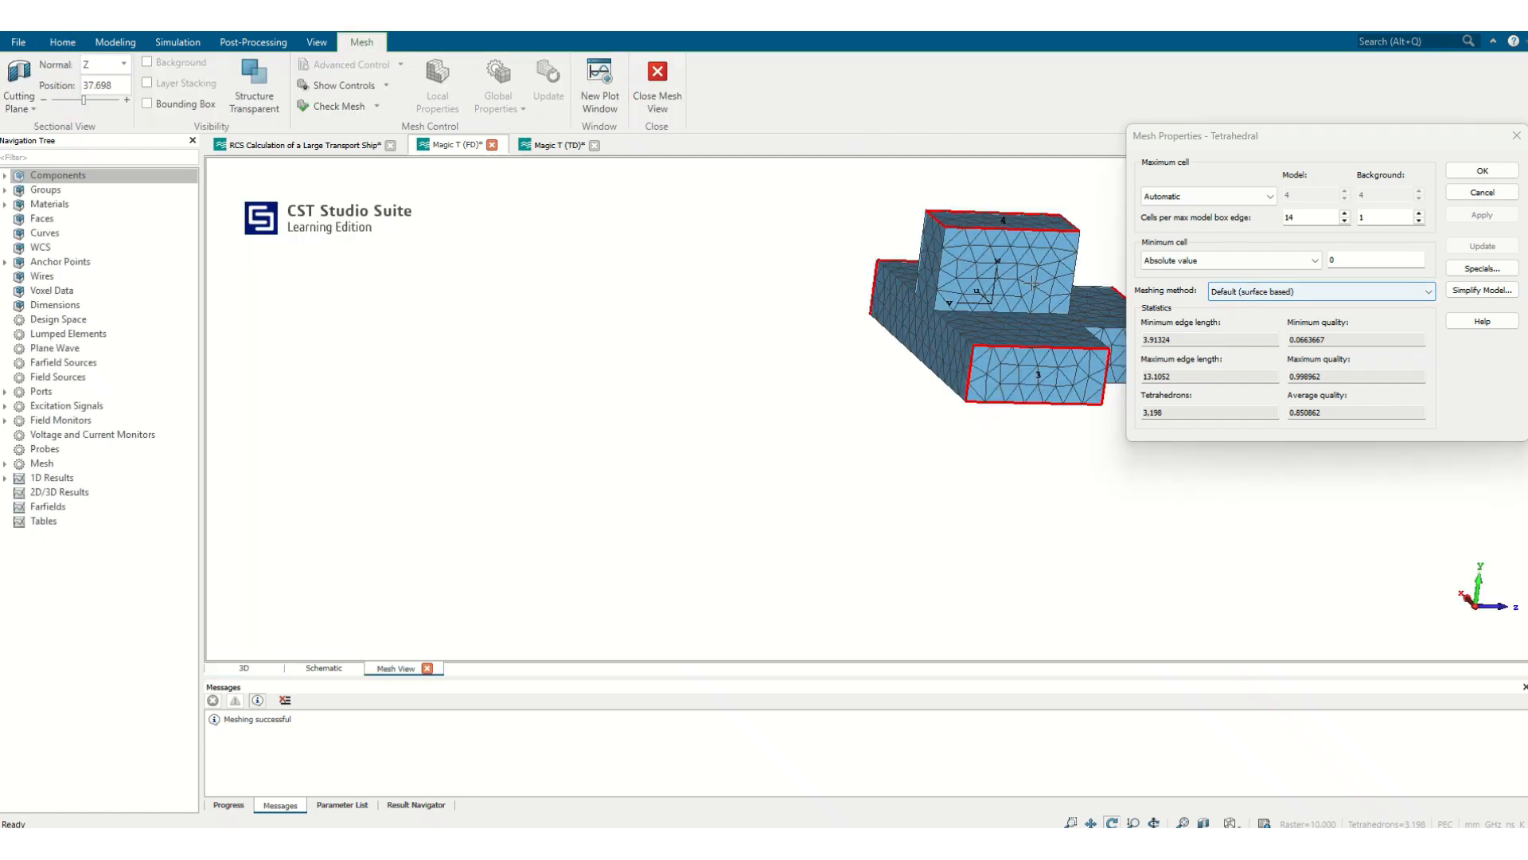
- Examine the refined Magic T (FD) mesh from several angles and at close range
{"action": "left_click_drag", "start_coordinate": [1006, 298], "coordinate": [624, 393]}
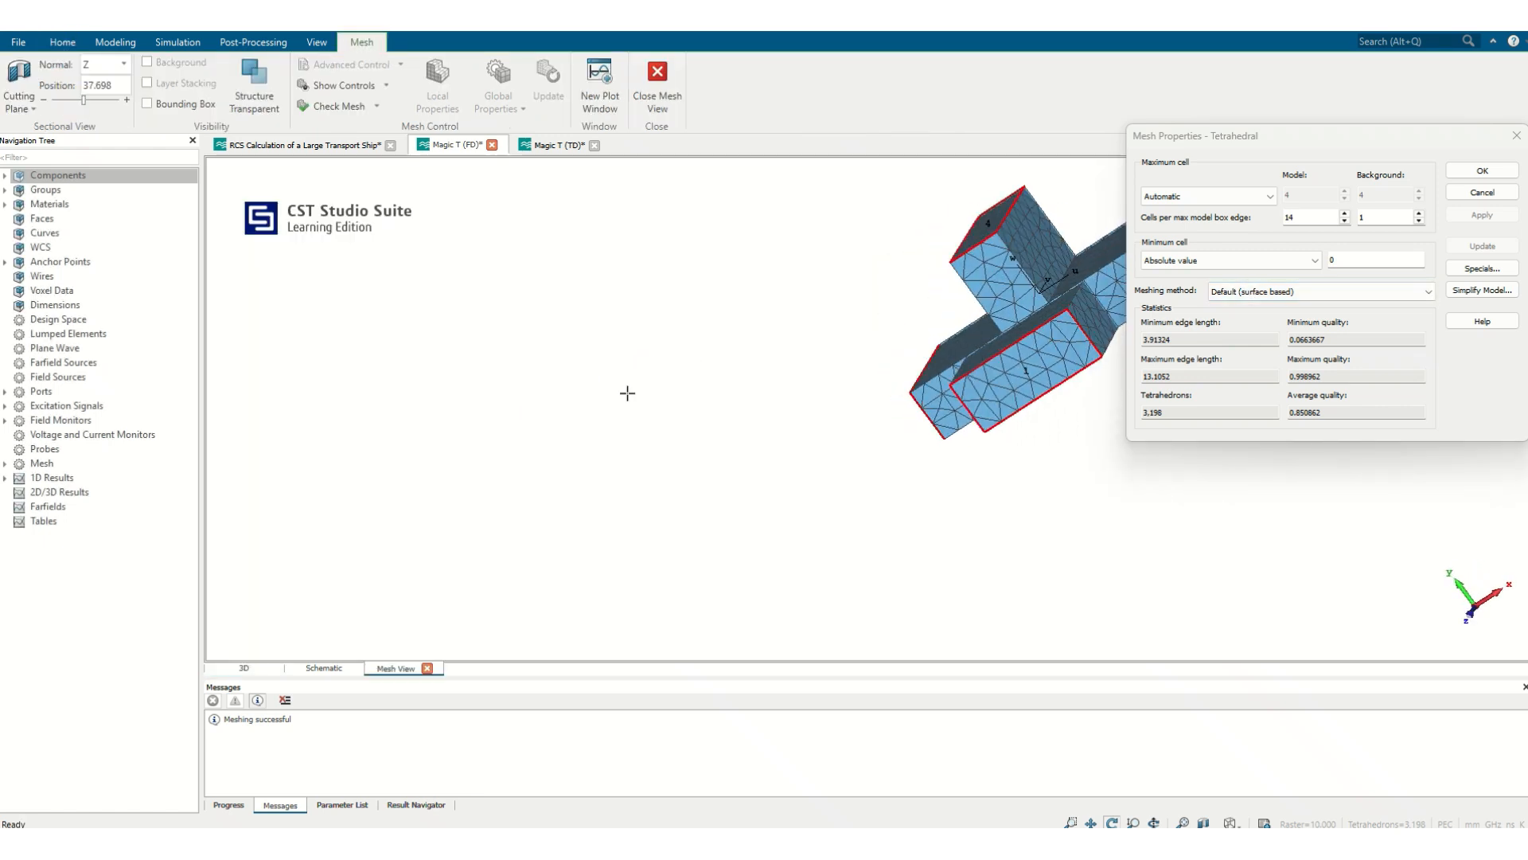
{"action": "left_click_drag", "start_coordinate": [911, 364], "coordinate": [964, 248]}
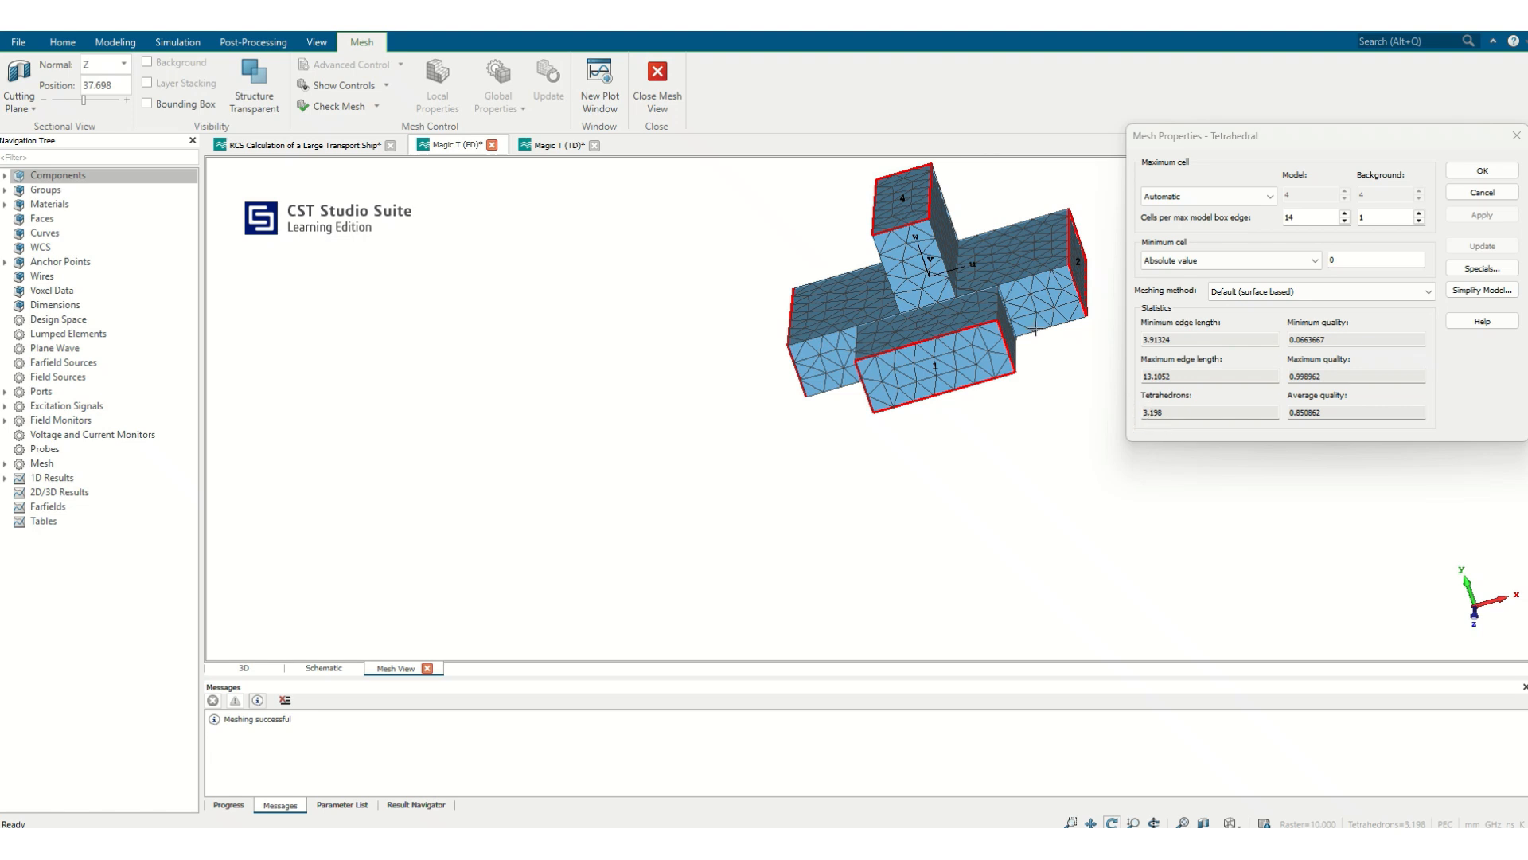
{"action": "left_click_drag", "start_coordinate": [902, 263], "coordinate": [931, 290]}
{"action": "scroll", "coordinate": [929, 290], "scroll_direction": "up", "scroll_amount": 4}
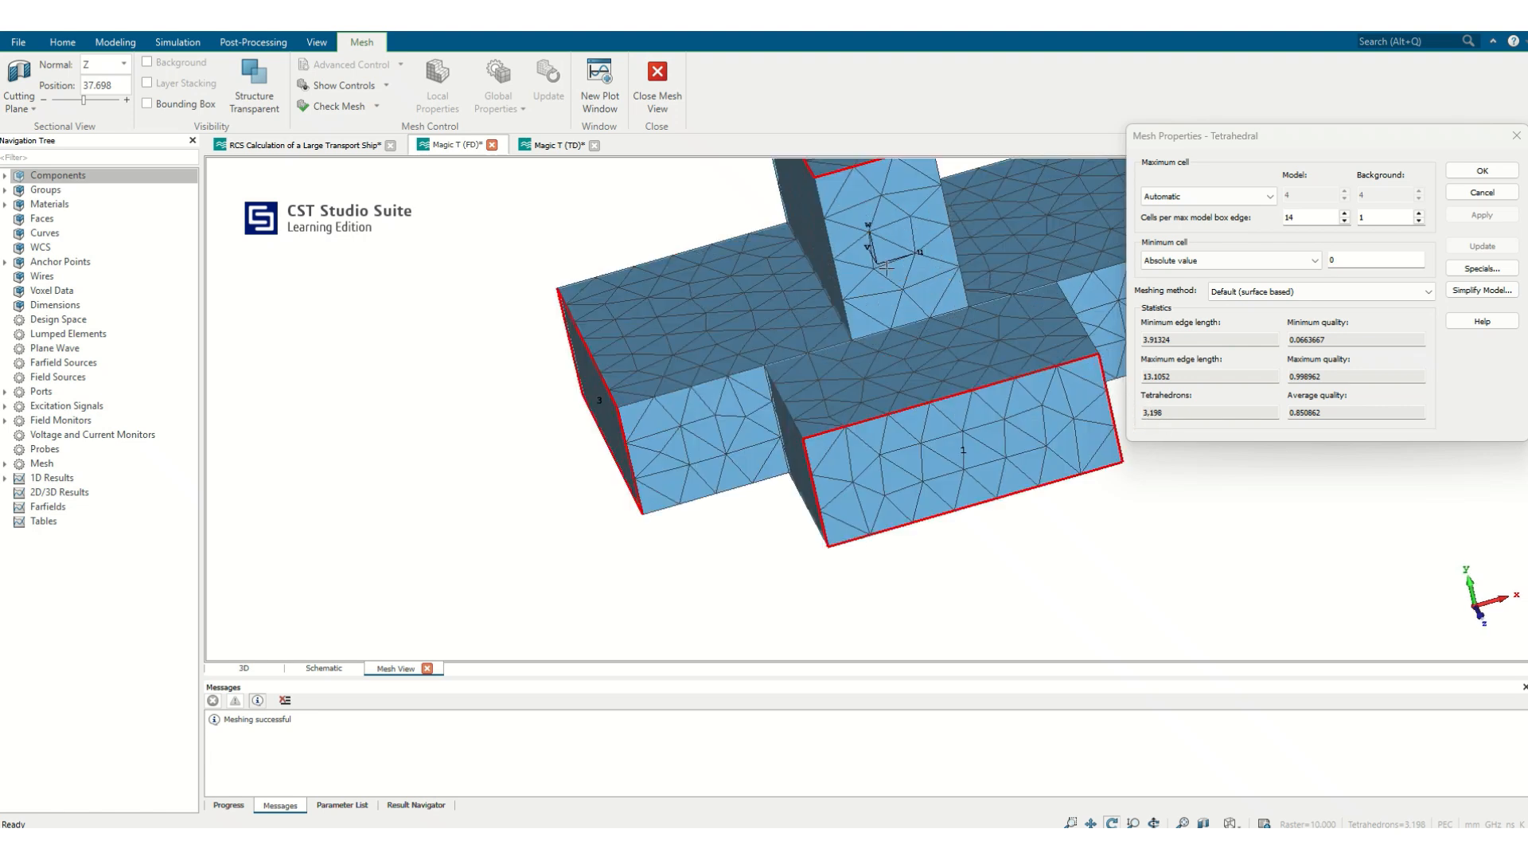
{"action": "scroll", "coordinate": [865, 295], "scroll_direction": "down", "scroll_amount": 3}
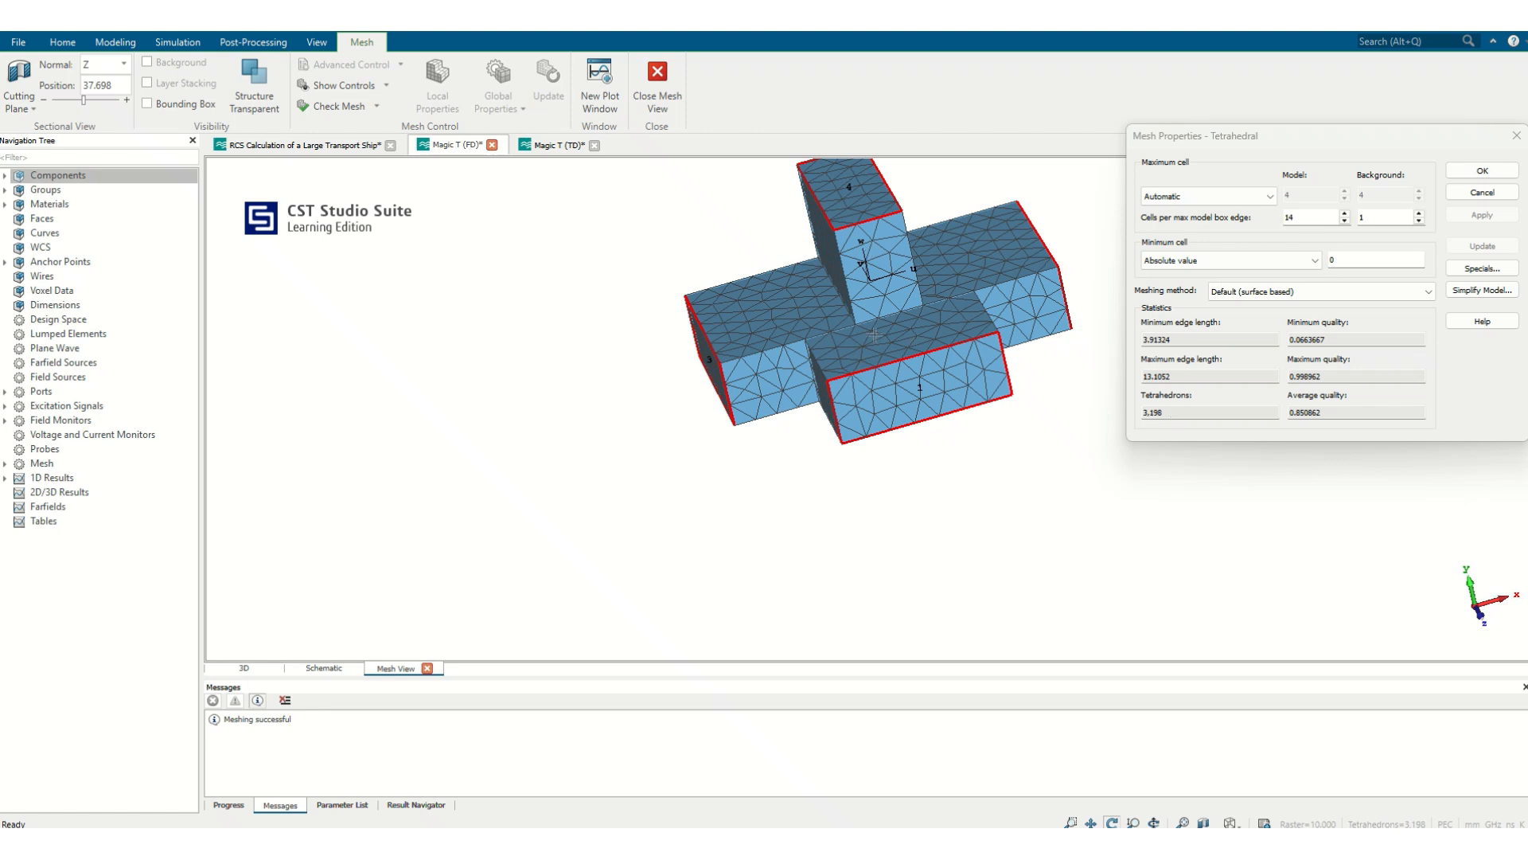
- Set the model's cells per max model box edge to 30, update the tetrahedral mesh and inspect the finer cells
{"action": "left_click", "coordinate": [1210, 215]}
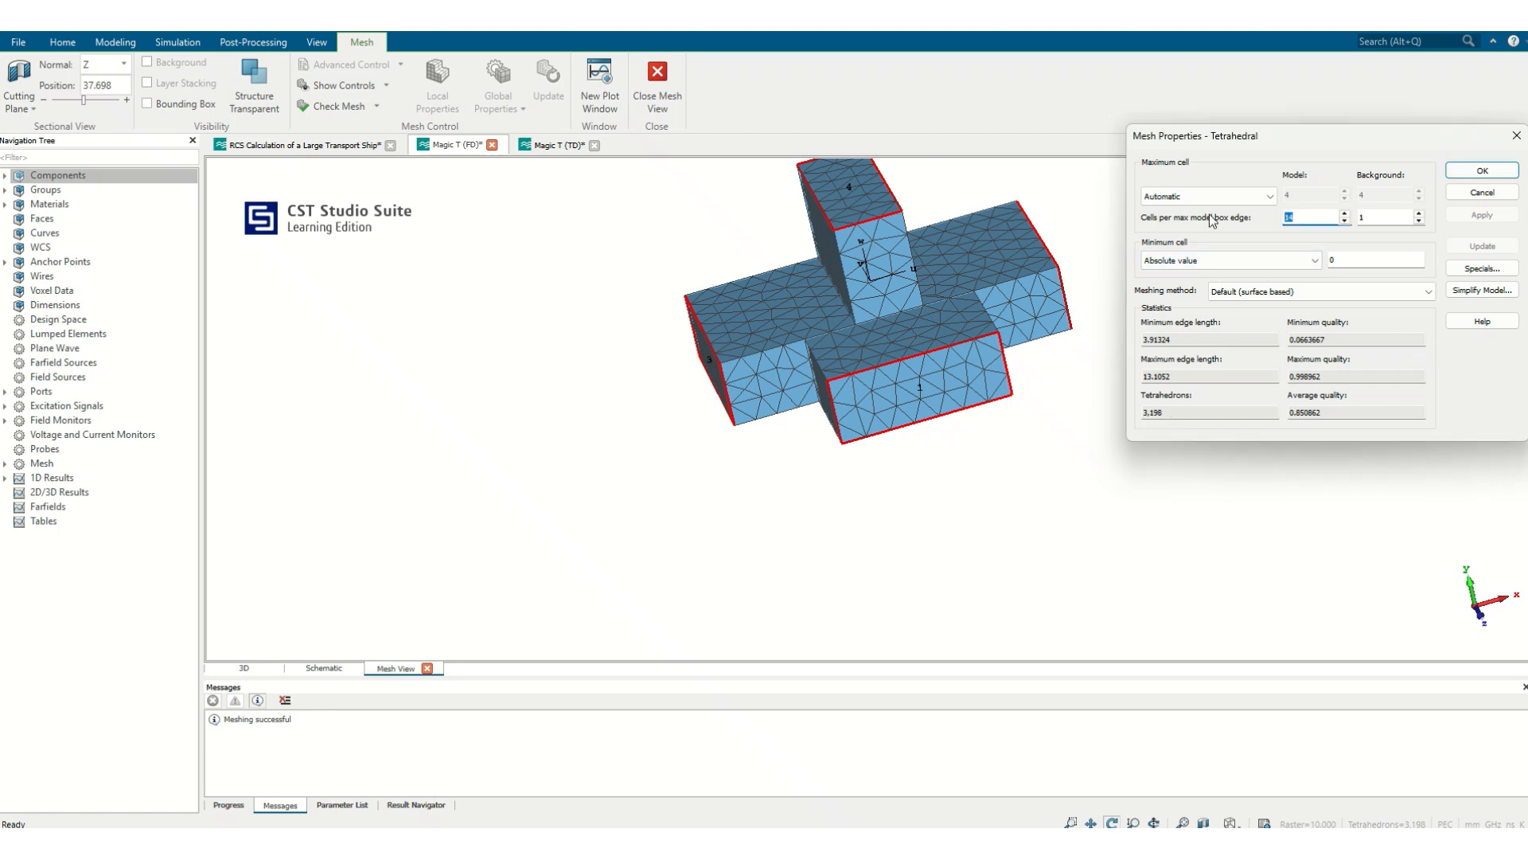
{"action": "type", "text": "3"}
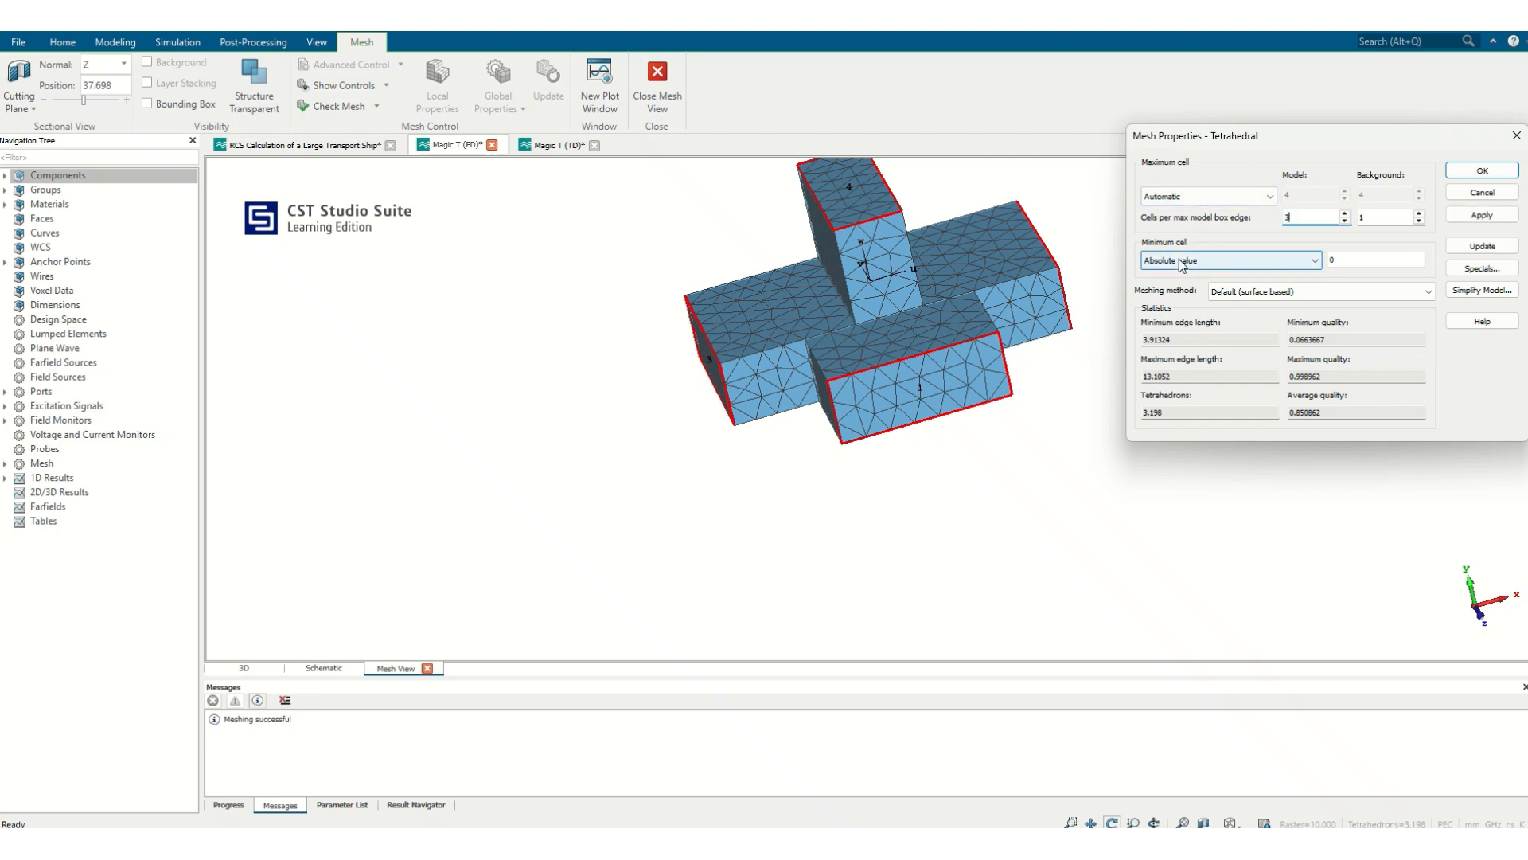
{"action": "type", "text": "0"}
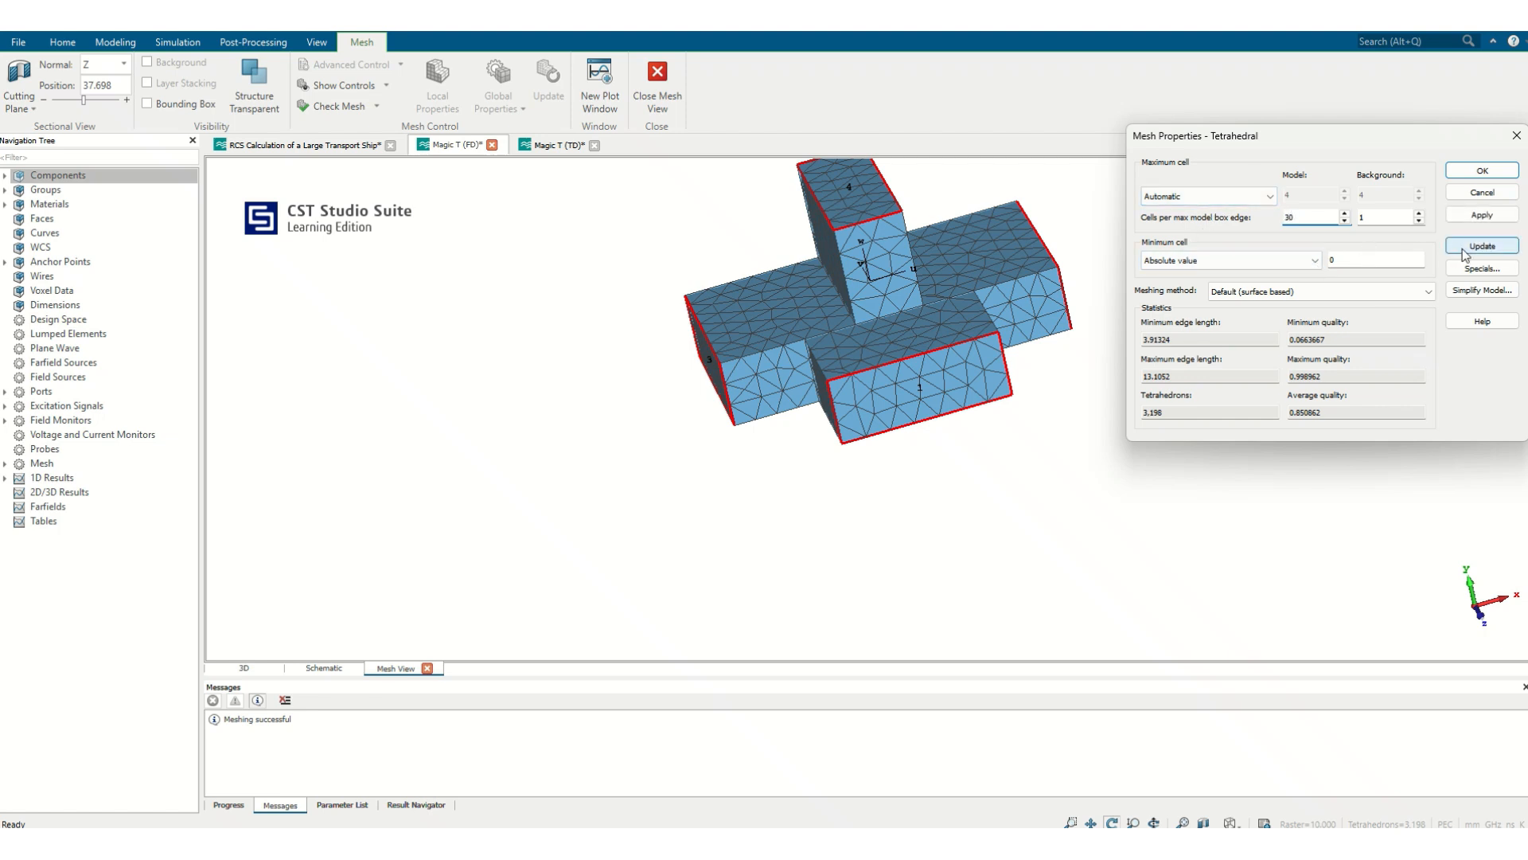
{"action": "left_click", "coordinate": [1465, 249]}
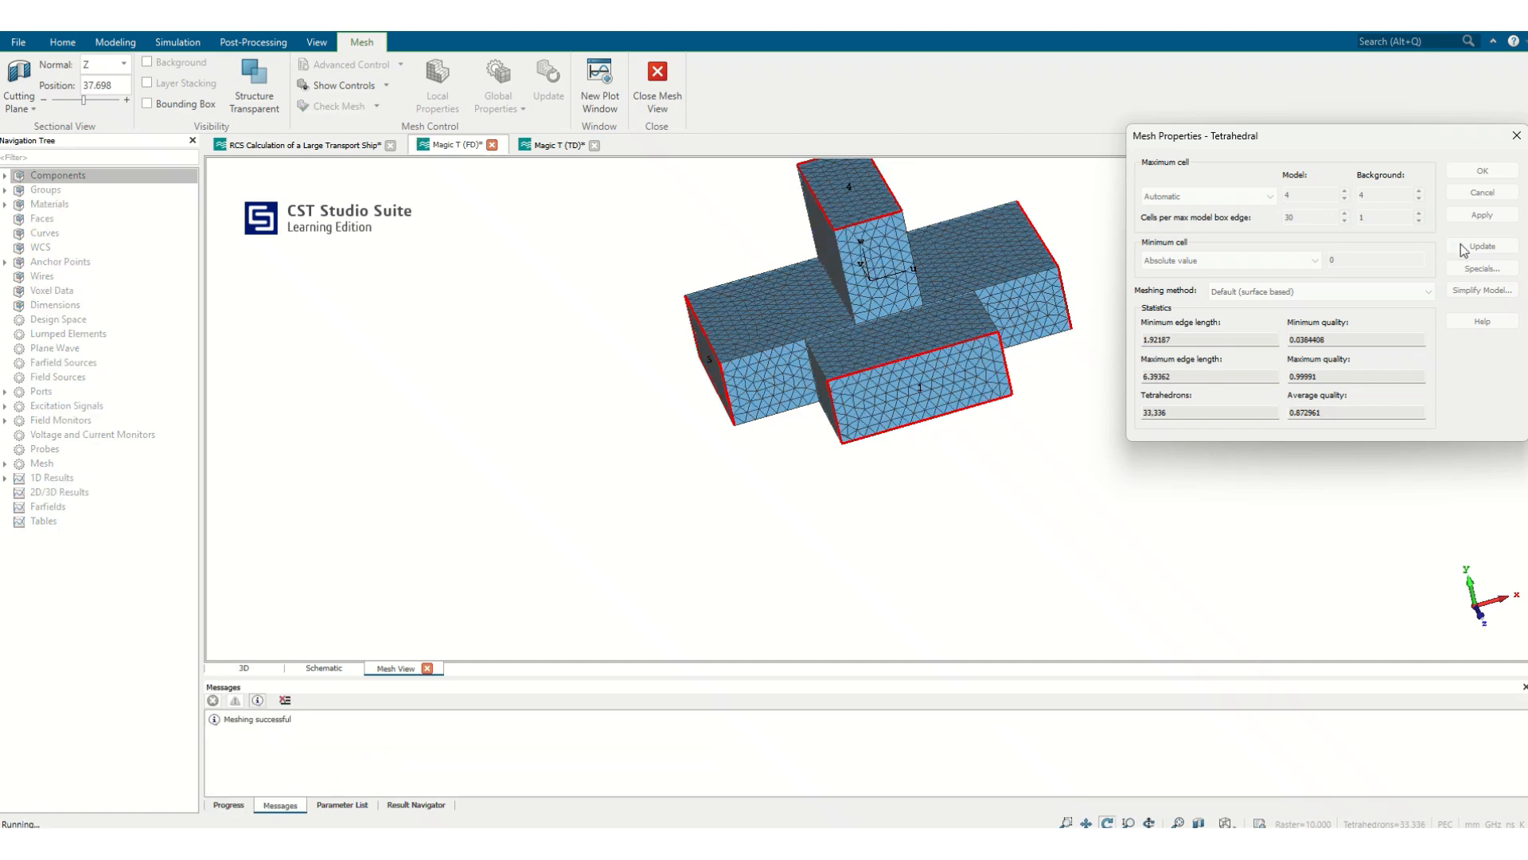
{"action": "left_click_drag", "start_coordinate": [886, 382], "coordinate": [801, 360]}
{"action": "scroll", "coordinate": [796, 365], "scroll_direction": "up", "scroll_amount": 5}
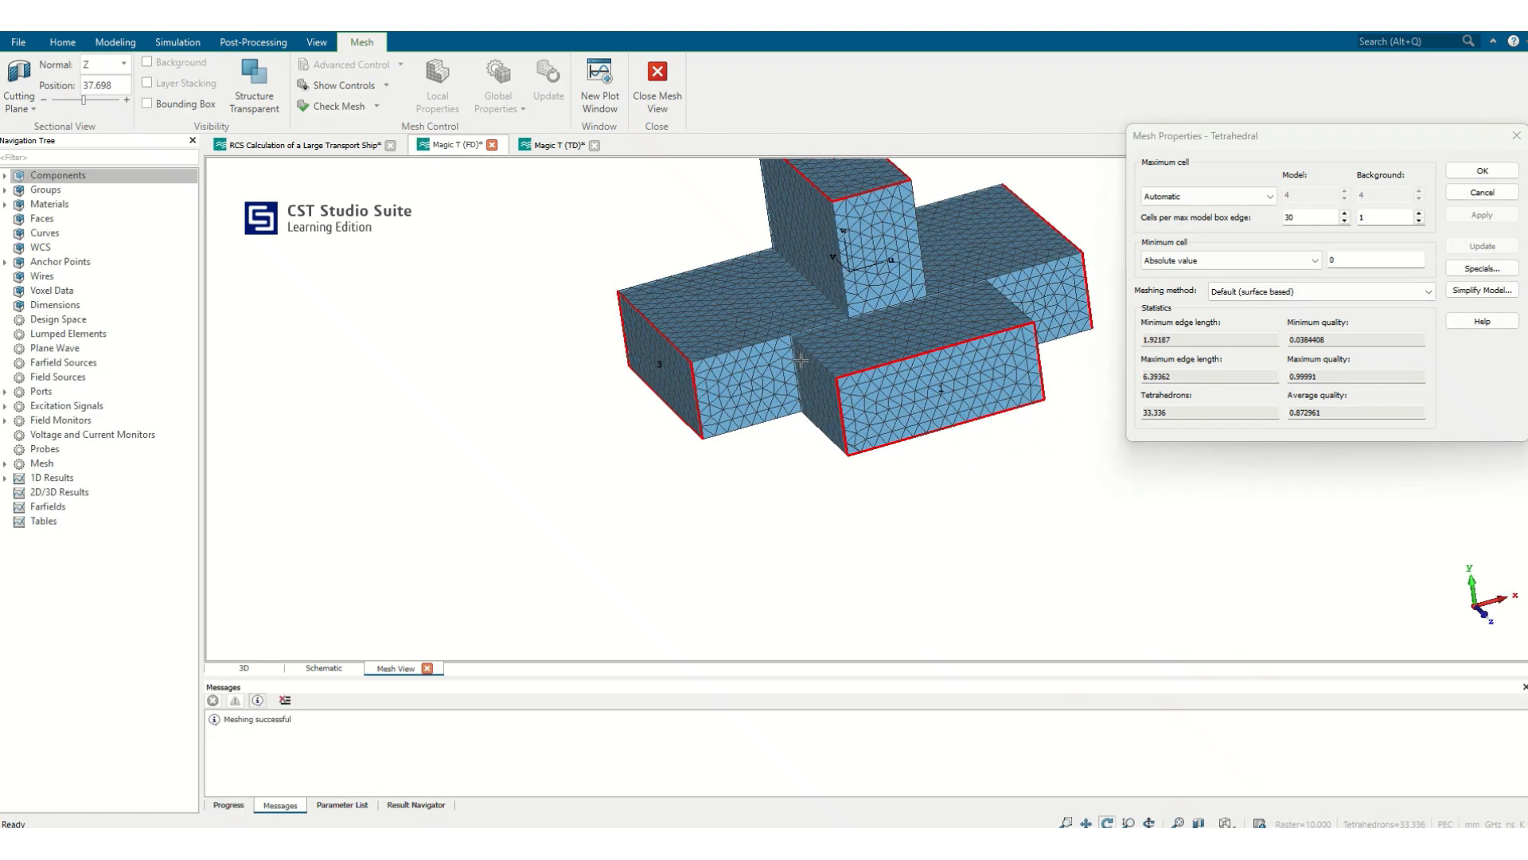
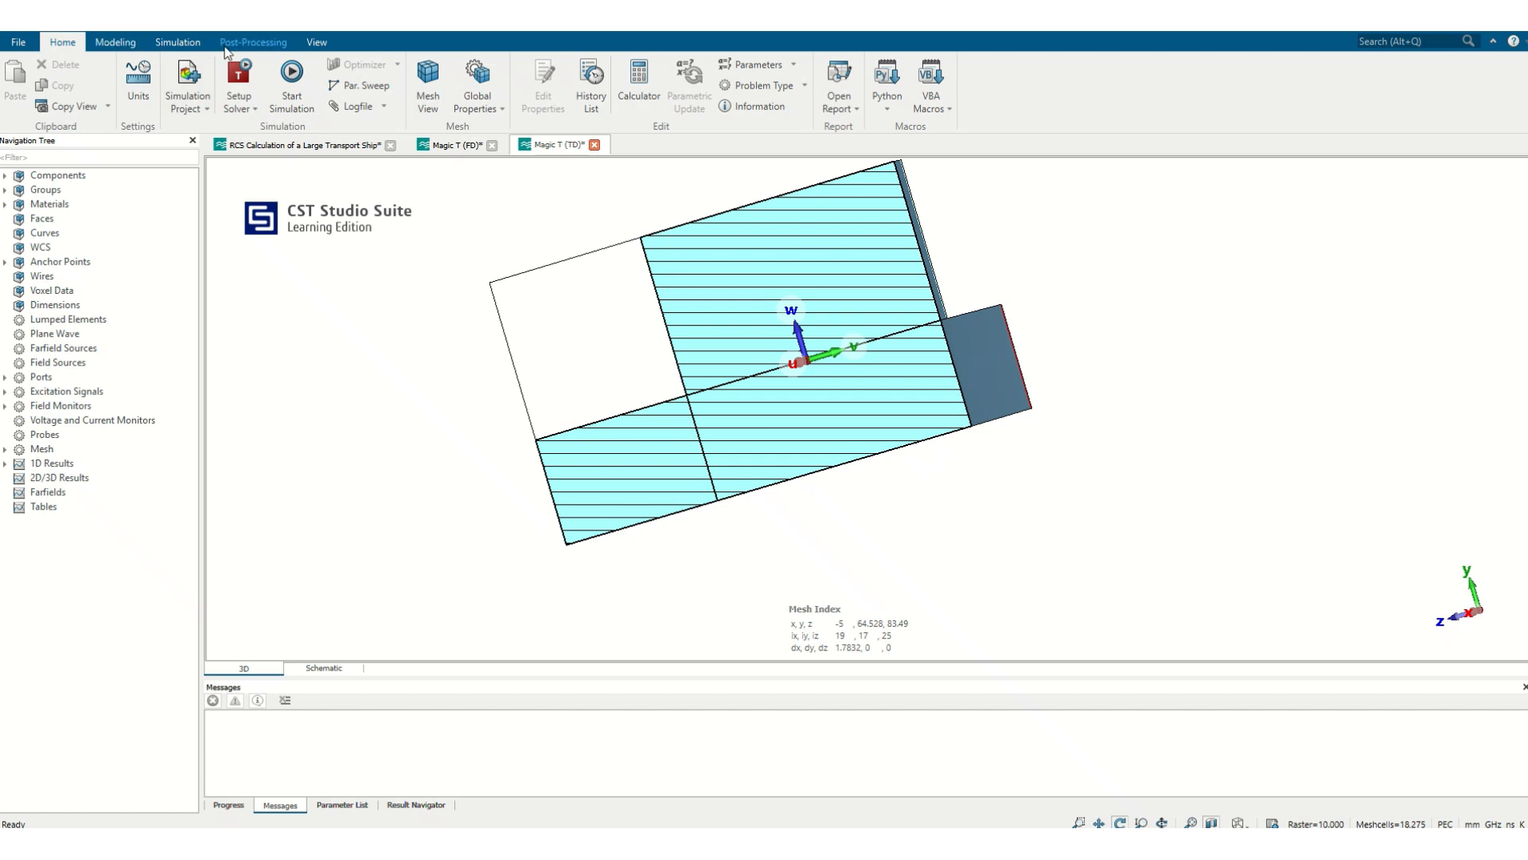
- Open the global hexahedral mesh properties of Magic T (TD) and turn off the cutting plane to show the whole model
{"action": "left_click", "coordinate": [478, 77]}
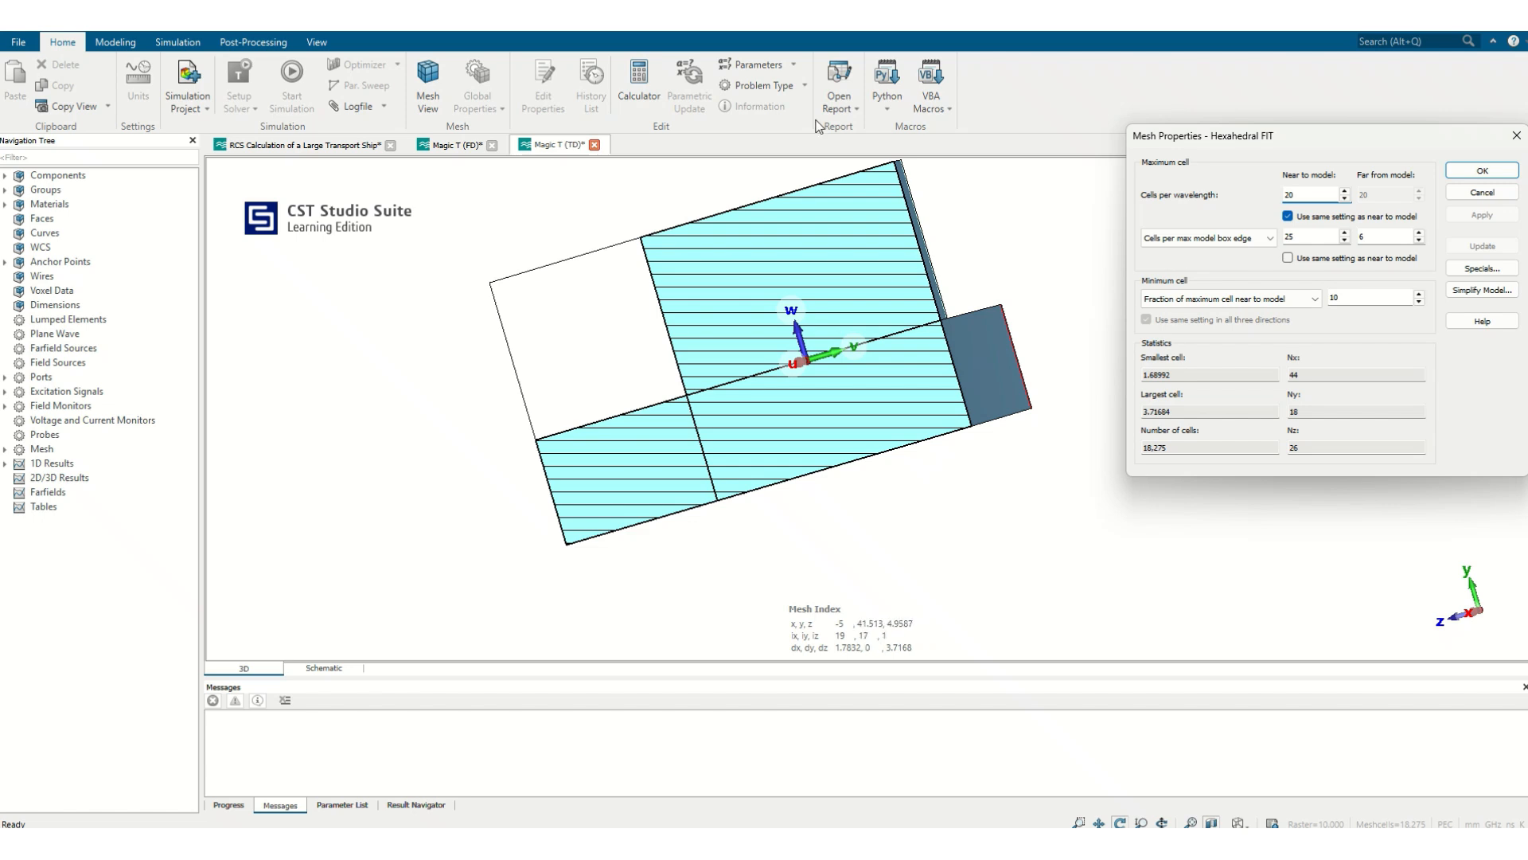
{"action": "left_click", "coordinate": [316, 41]}
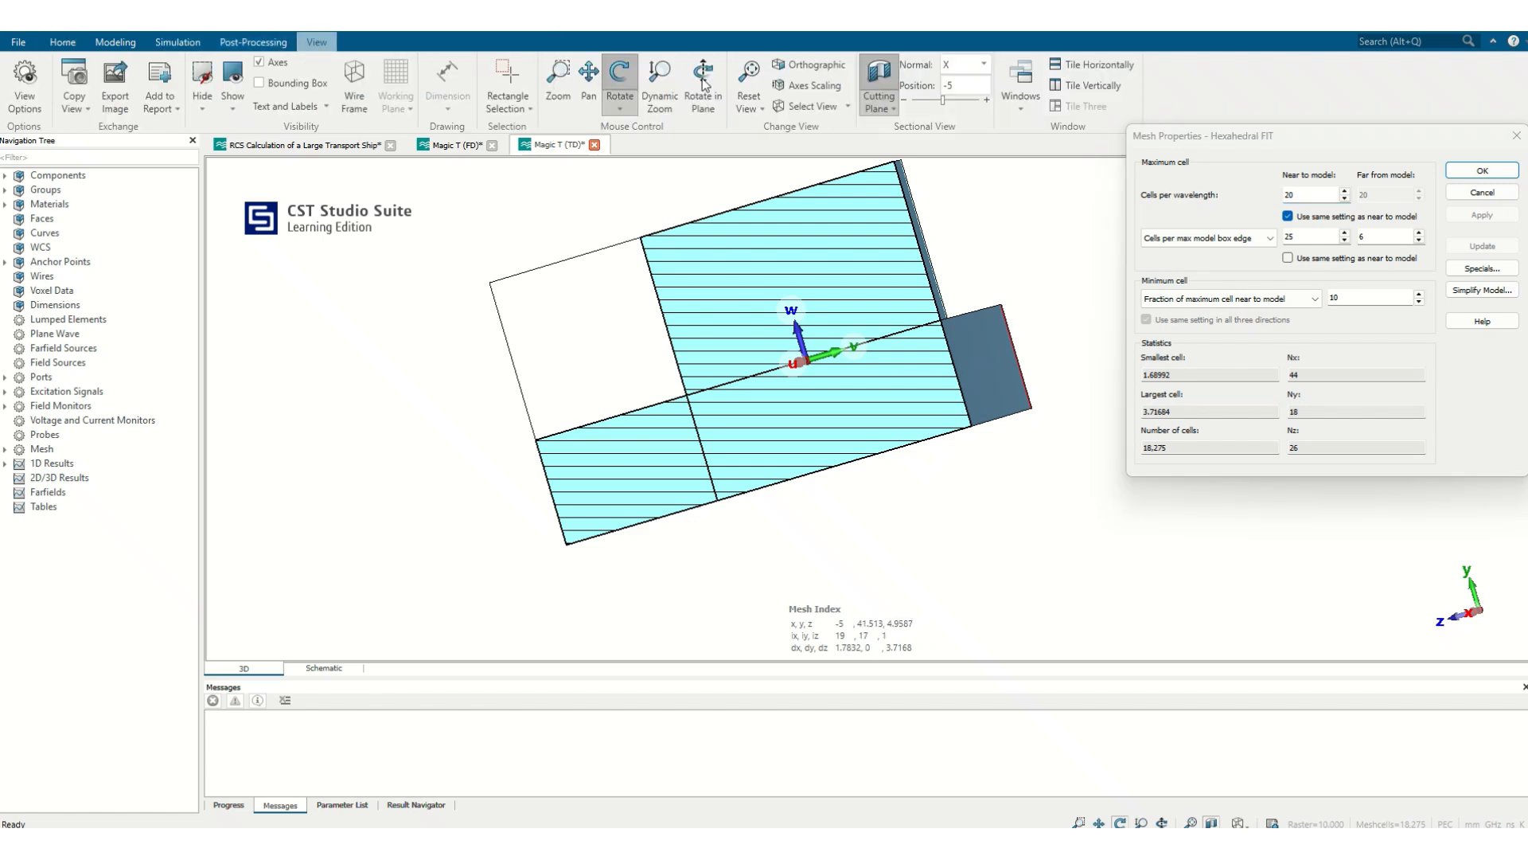
{"action": "left_click", "coordinate": [878, 73]}
{"action": "left_click_drag", "start_coordinate": [985, 347], "coordinate": [1052, 440]}
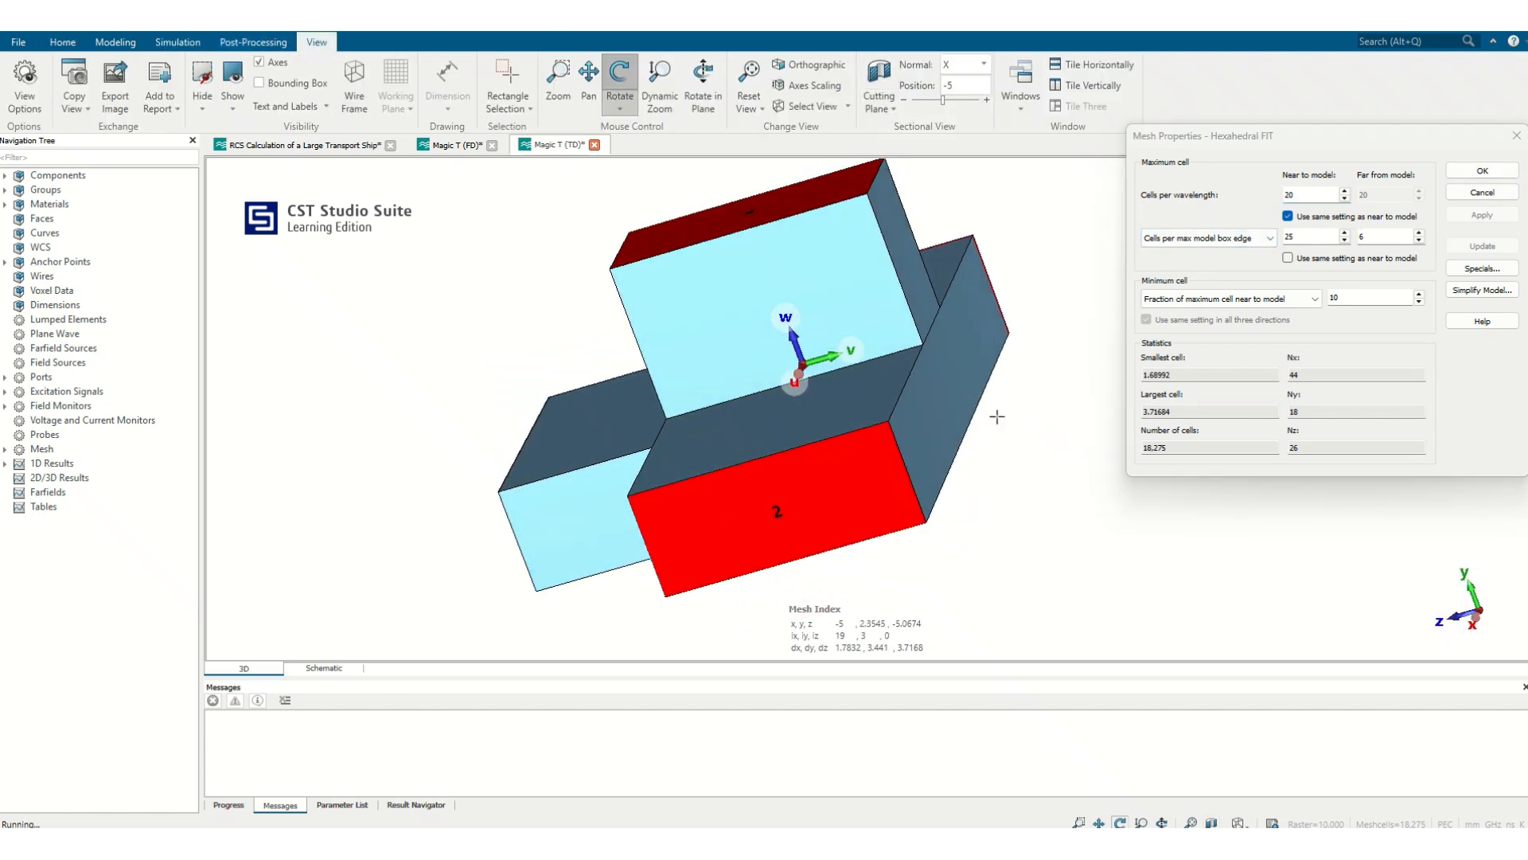
- Set cells per wavelength to 10 and update the mesh in mesh view with the cutting plane on, deleting current and parametric results
{"action": "left_click", "coordinate": [1209, 199]}
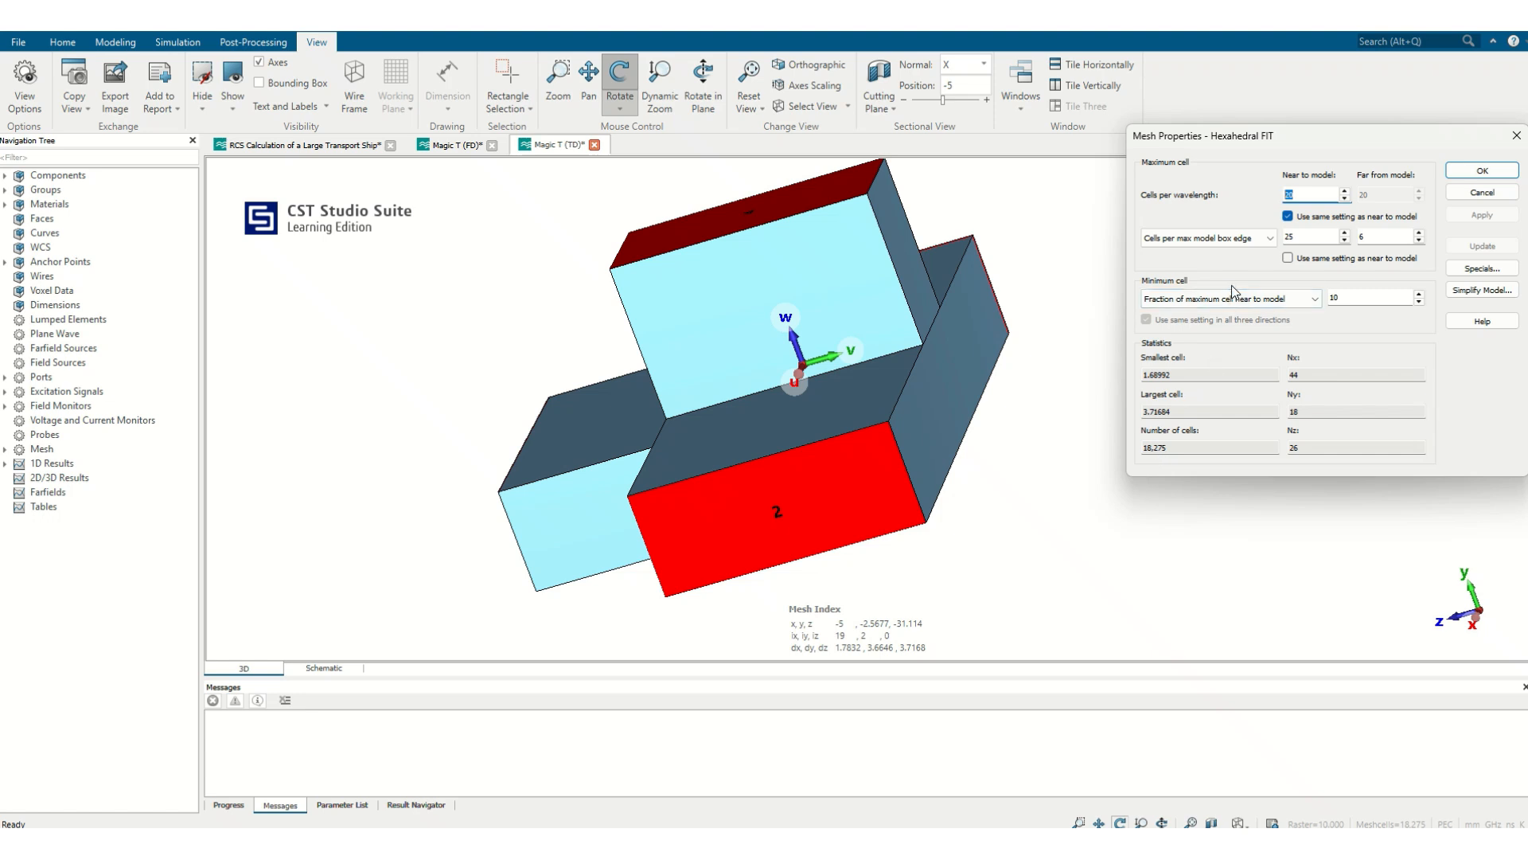
{"action": "type", "text": "10"}
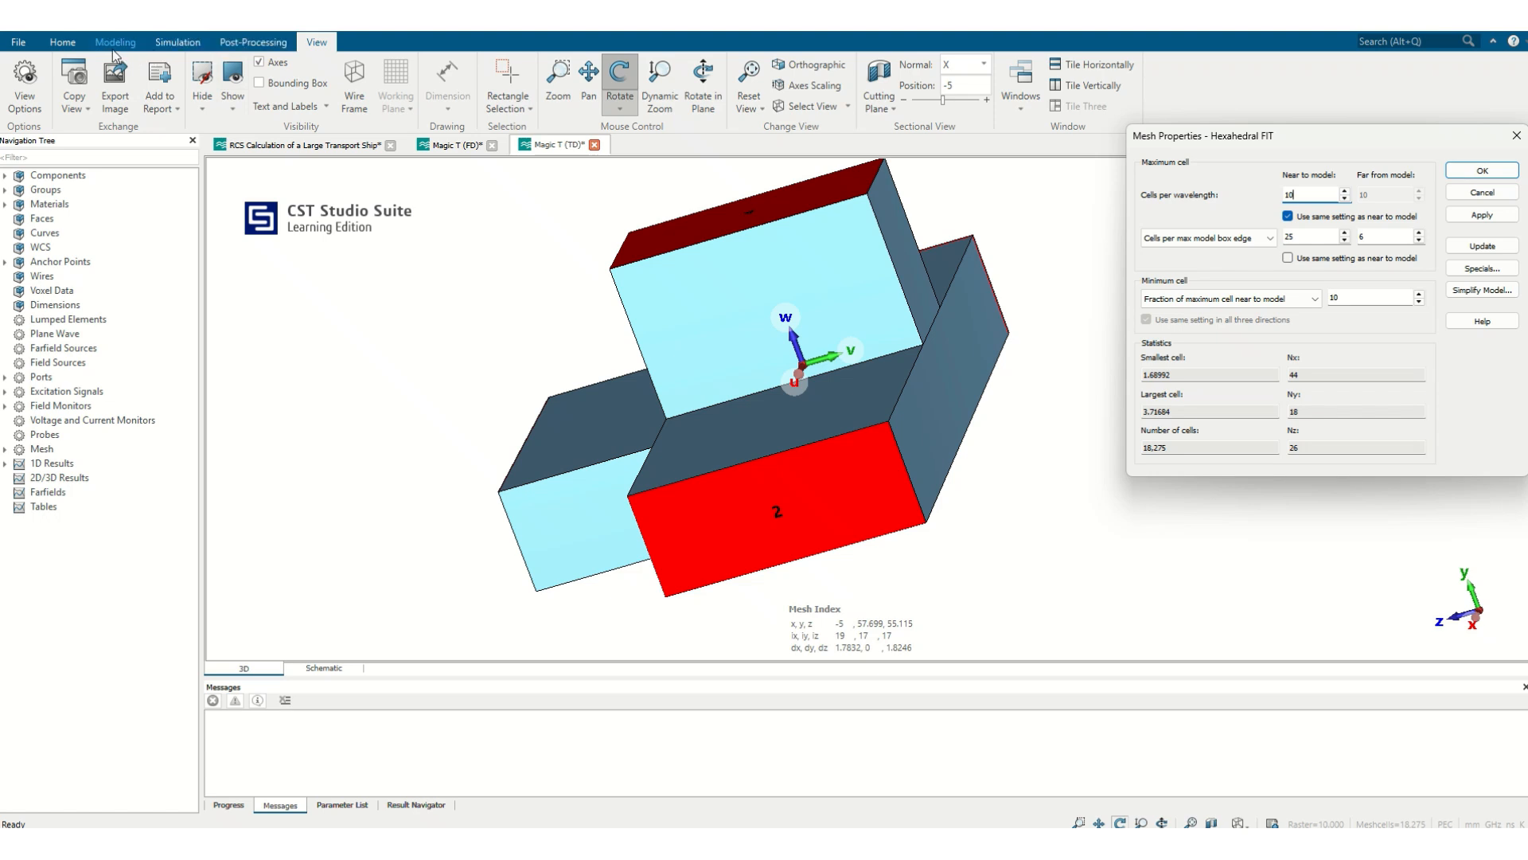
{"action": "left_click", "coordinate": [64, 43]}
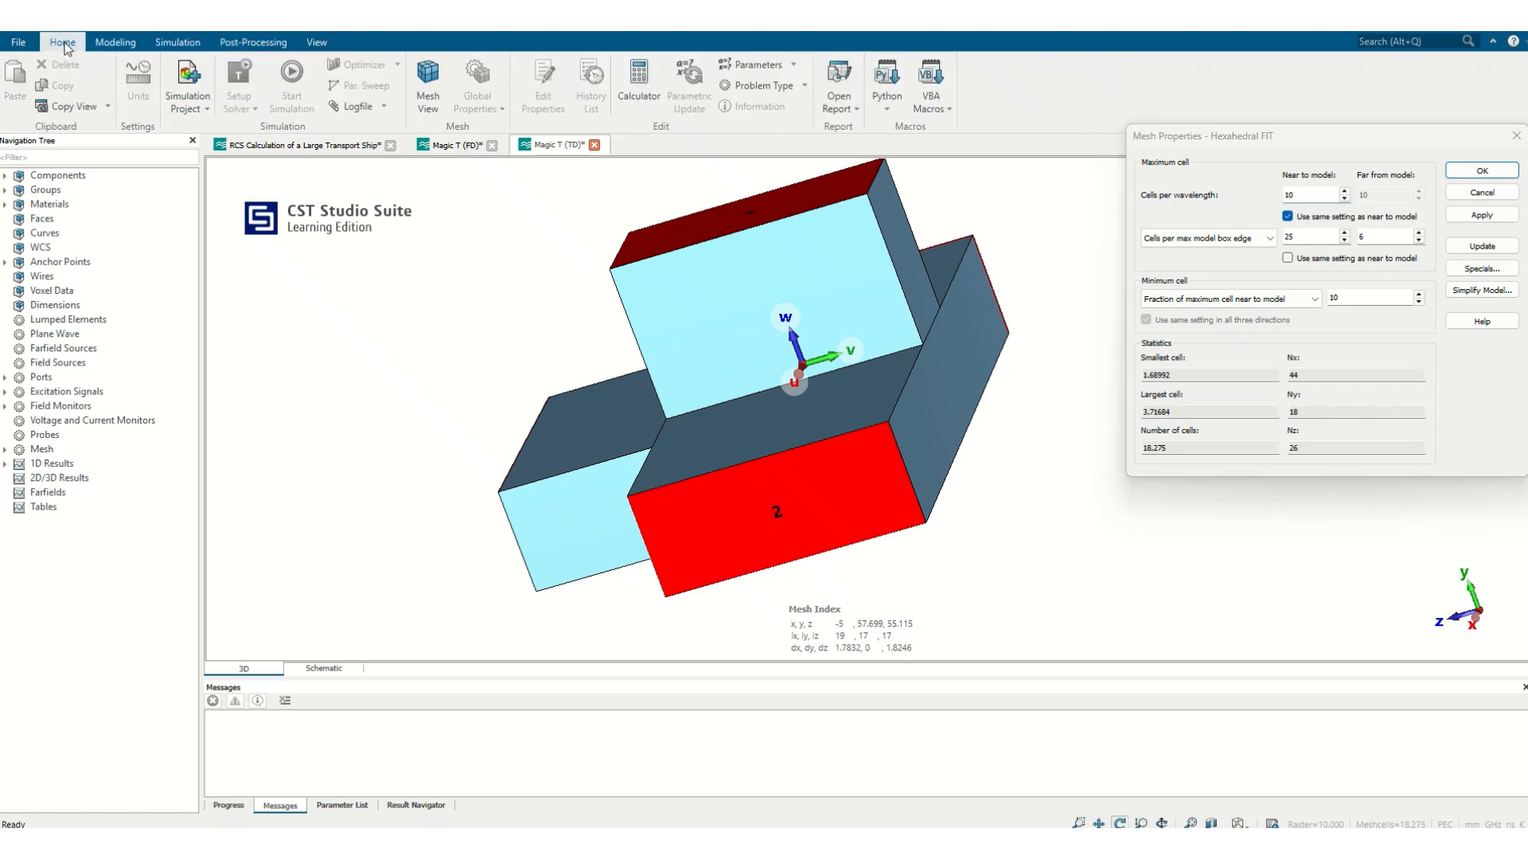
{"action": "left_click", "coordinate": [428, 84]}
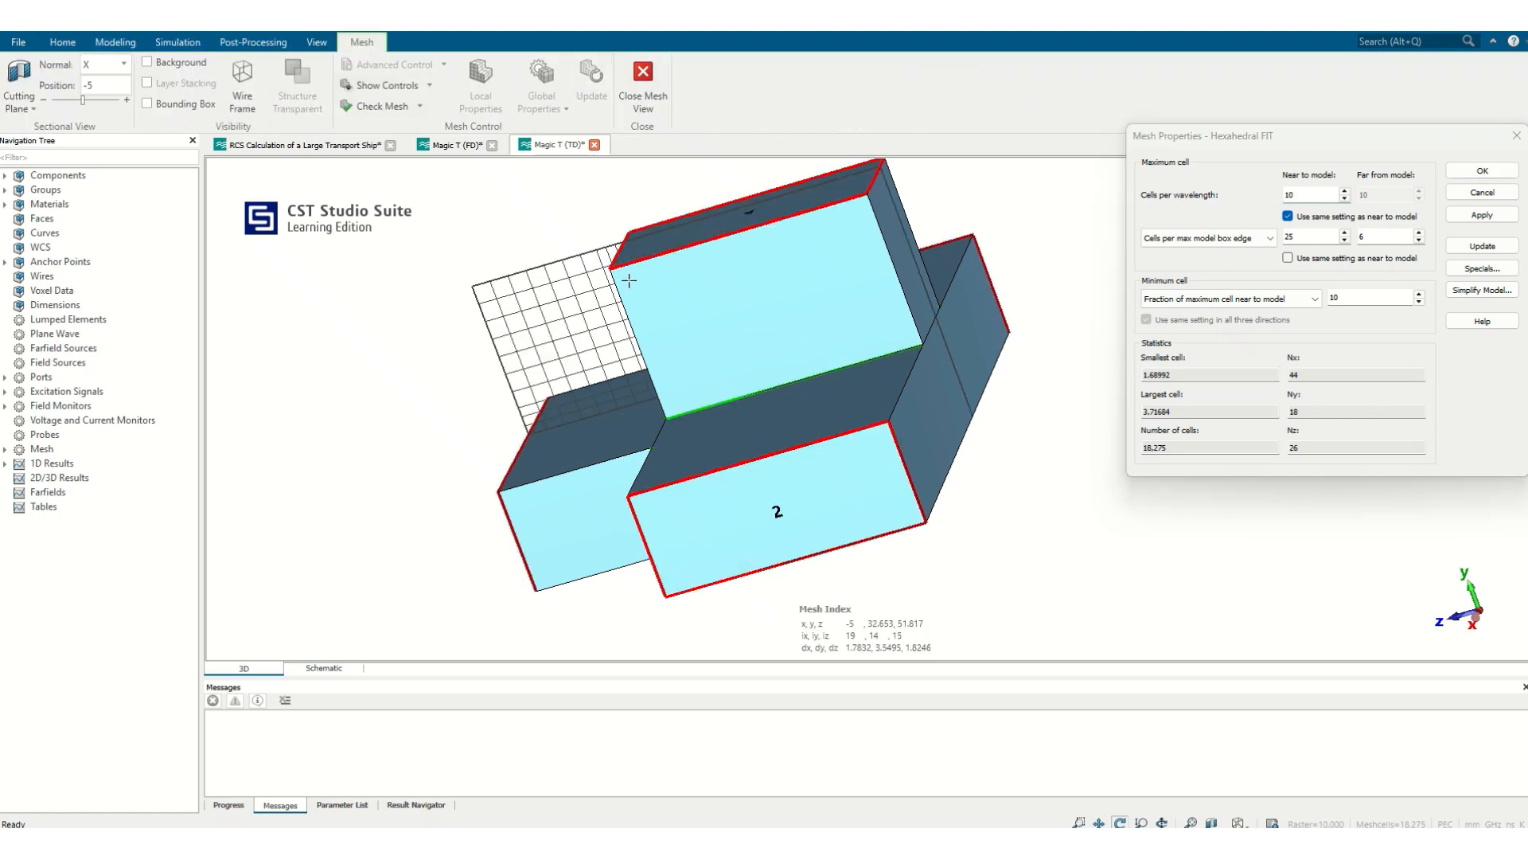
{"action": "left_click", "coordinate": [19, 76]}
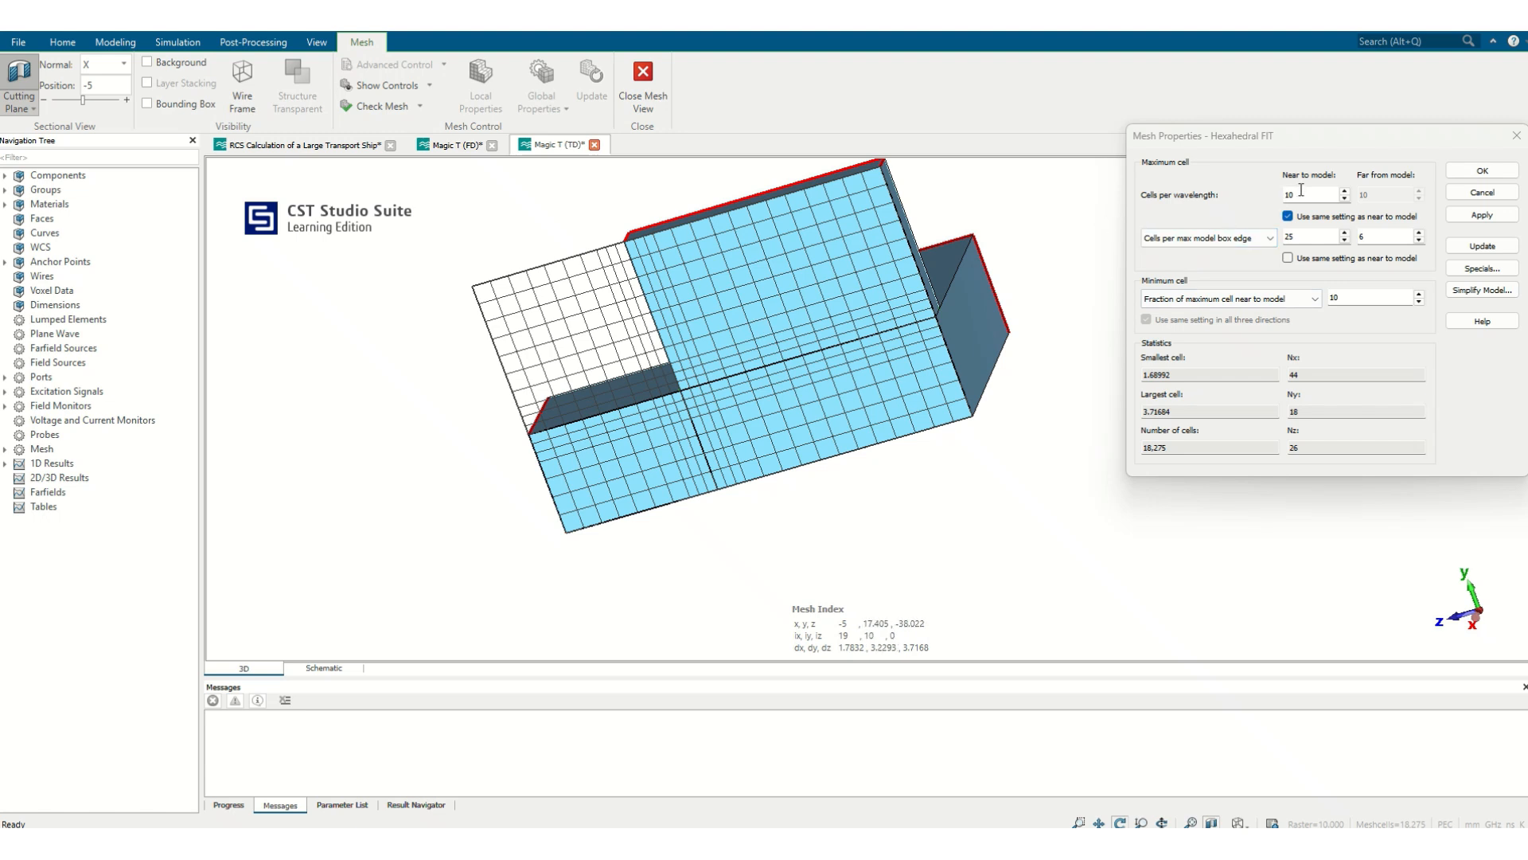
{"action": "left_click", "coordinate": [1482, 246]}
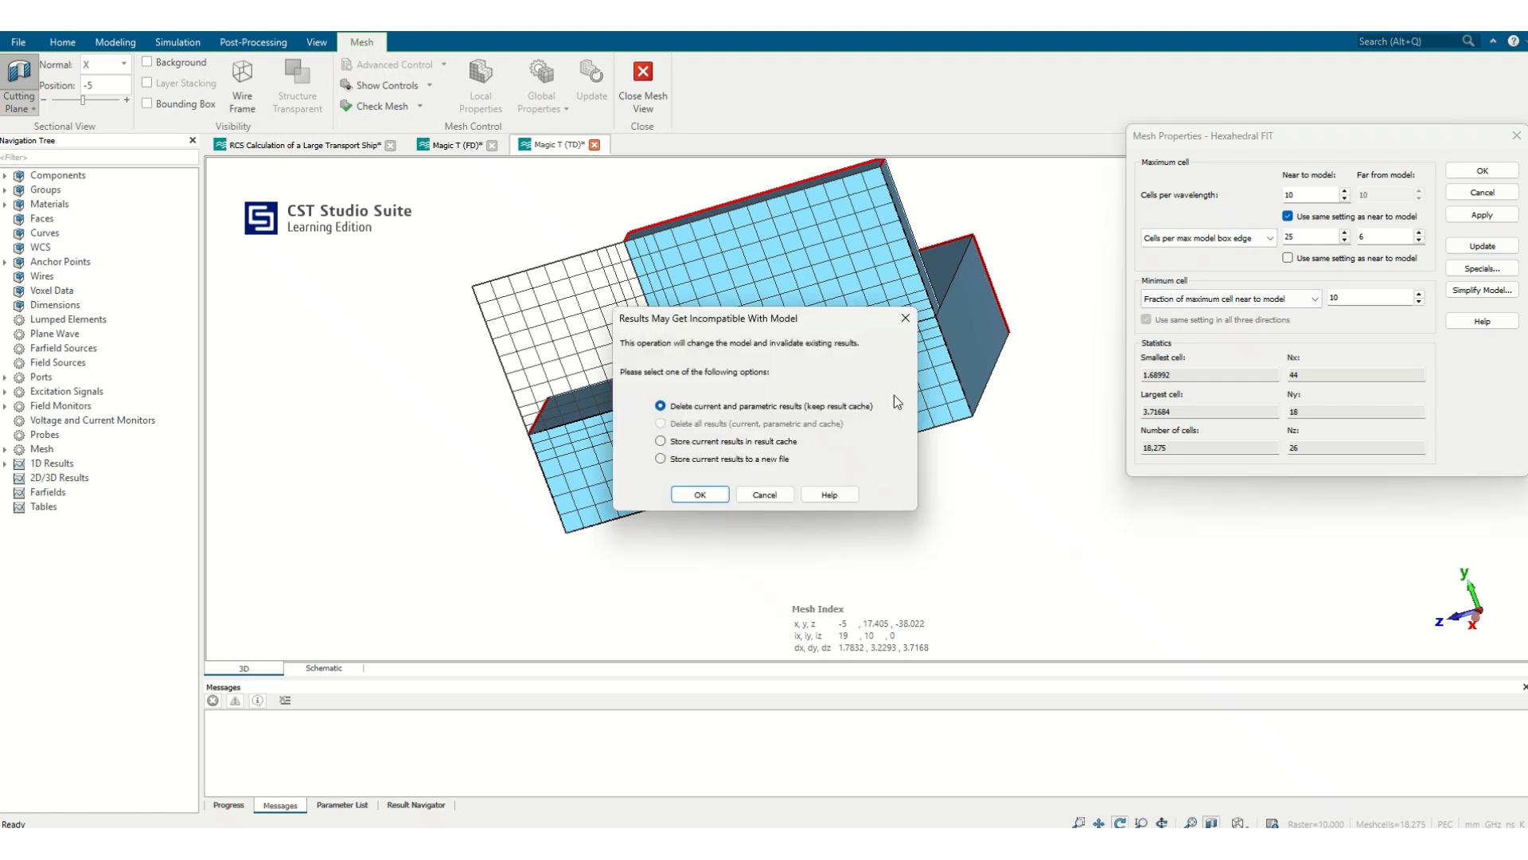
{"action": "left_click", "coordinate": [700, 494]}
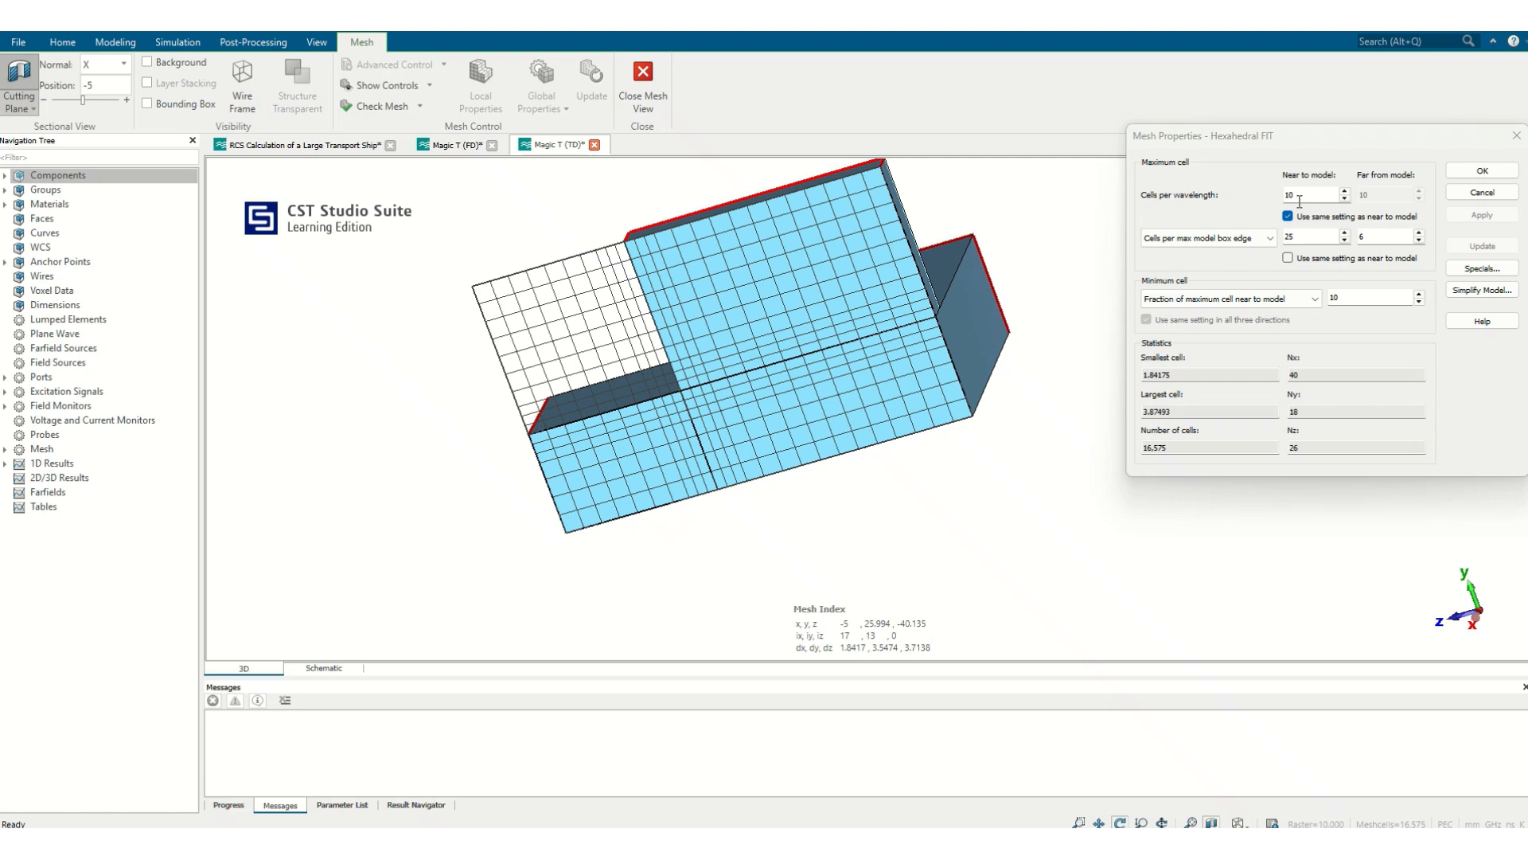
- Review the refinement, snapping and discretizer options in the special mesh properties, and leave the mesh settings without changes
{"action": "left_click_drag", "start_coordinate": [1299, 202], "coordinate": [1283, 201]}
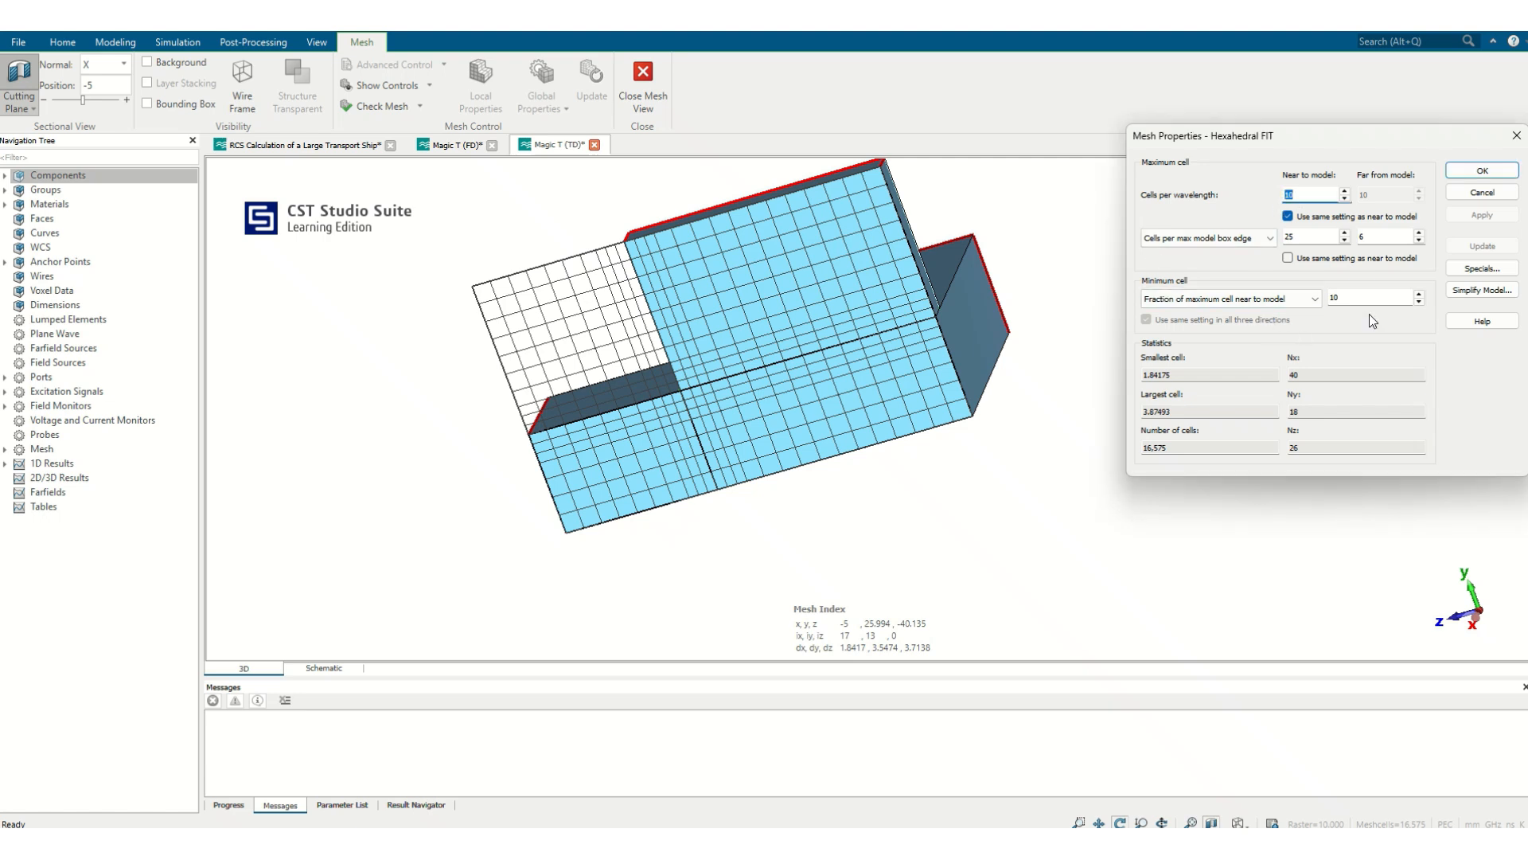
{"action": "left_click", "coordinate": [1481, 269]}
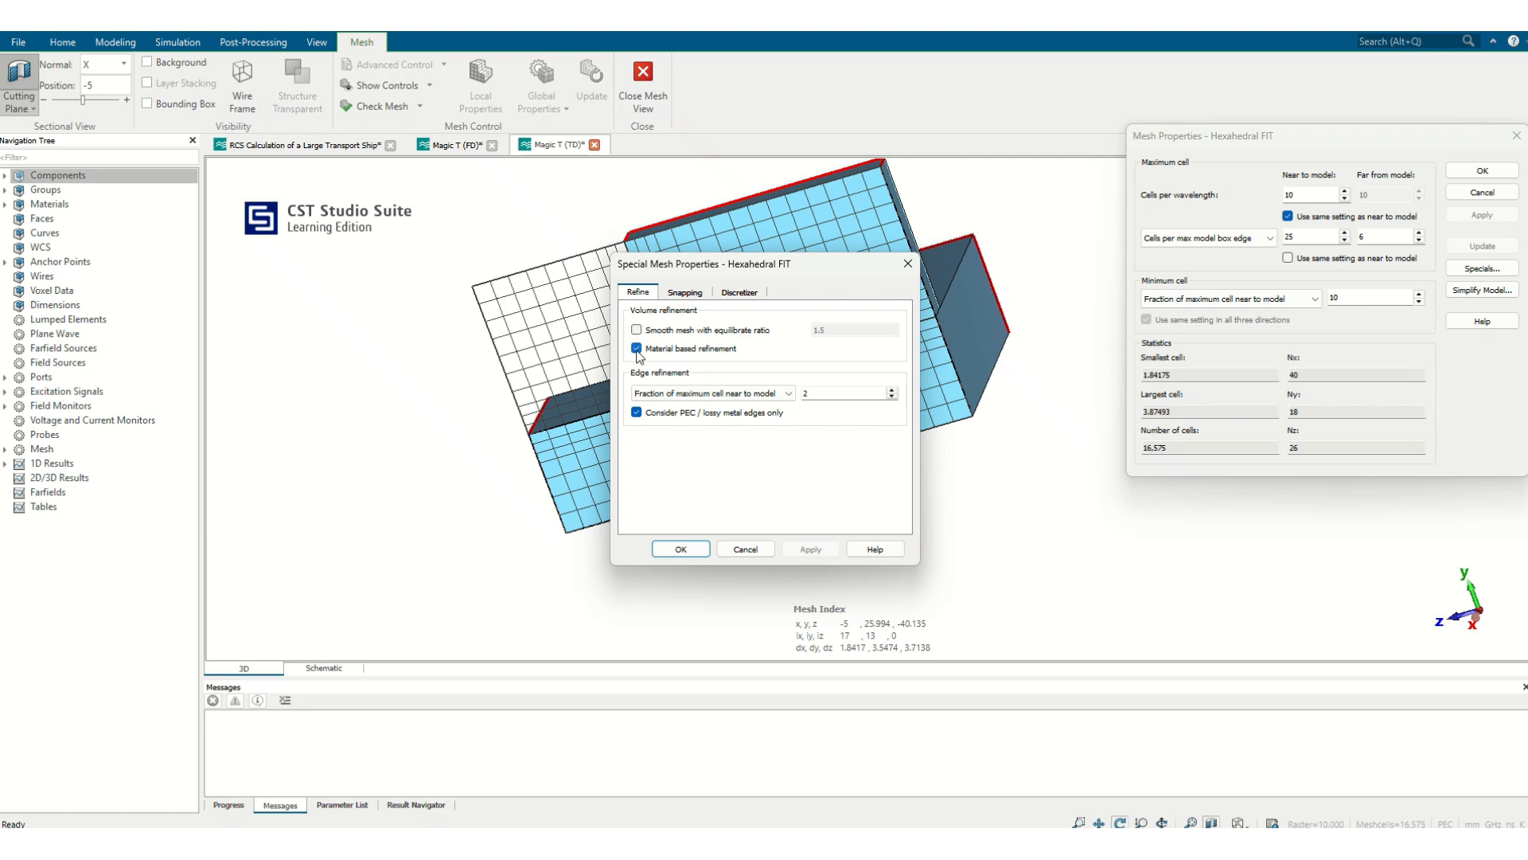
{"action": "left_click_drag", "start_coordinate": [703, 266], "coordinate": [1079, 327]}
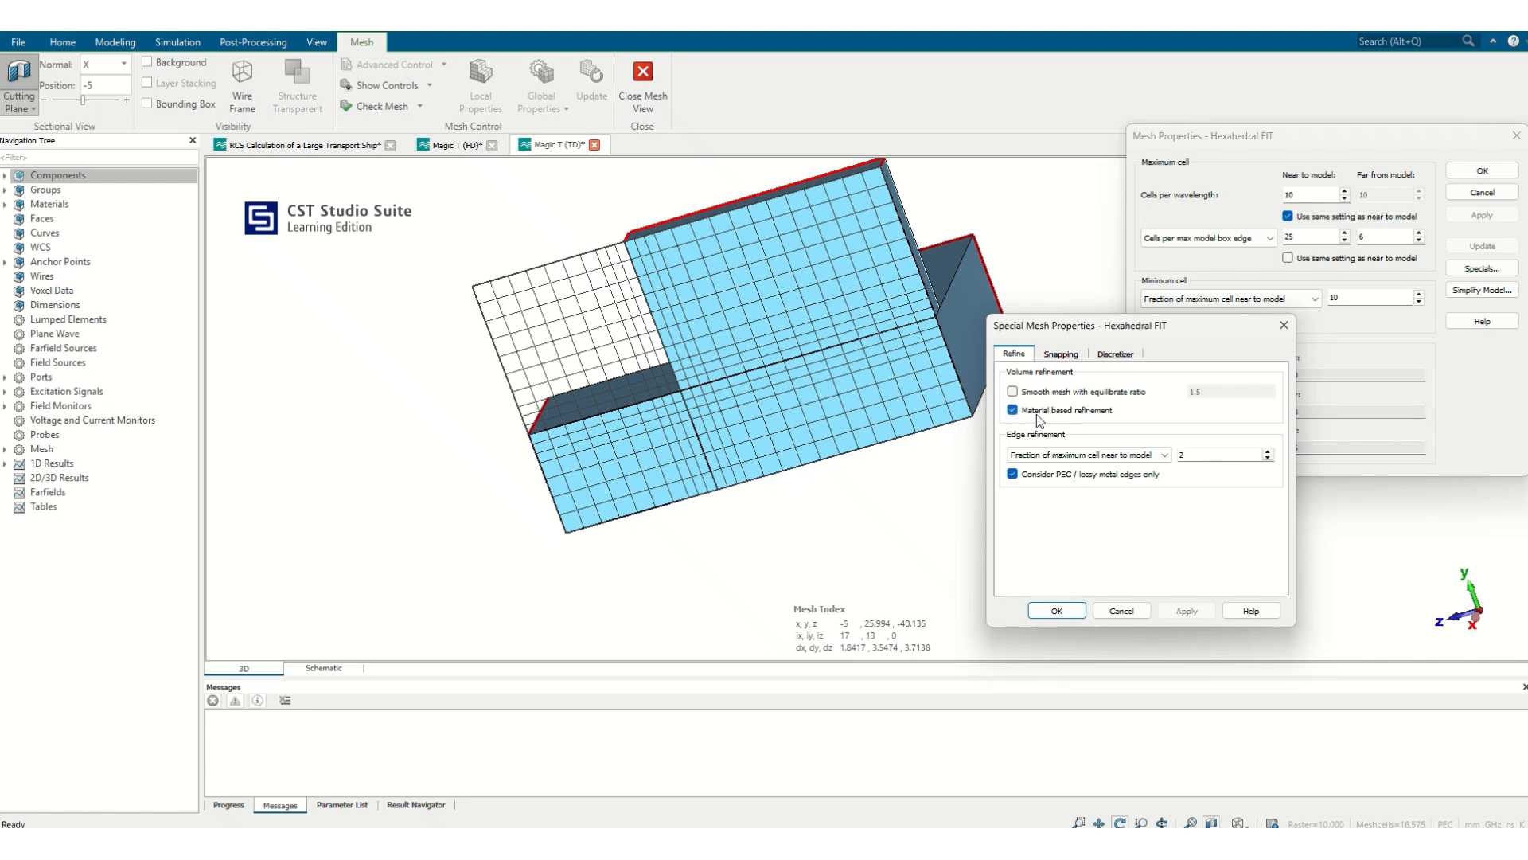
{"action": "left_click", "coordinate": [1062, 361]}
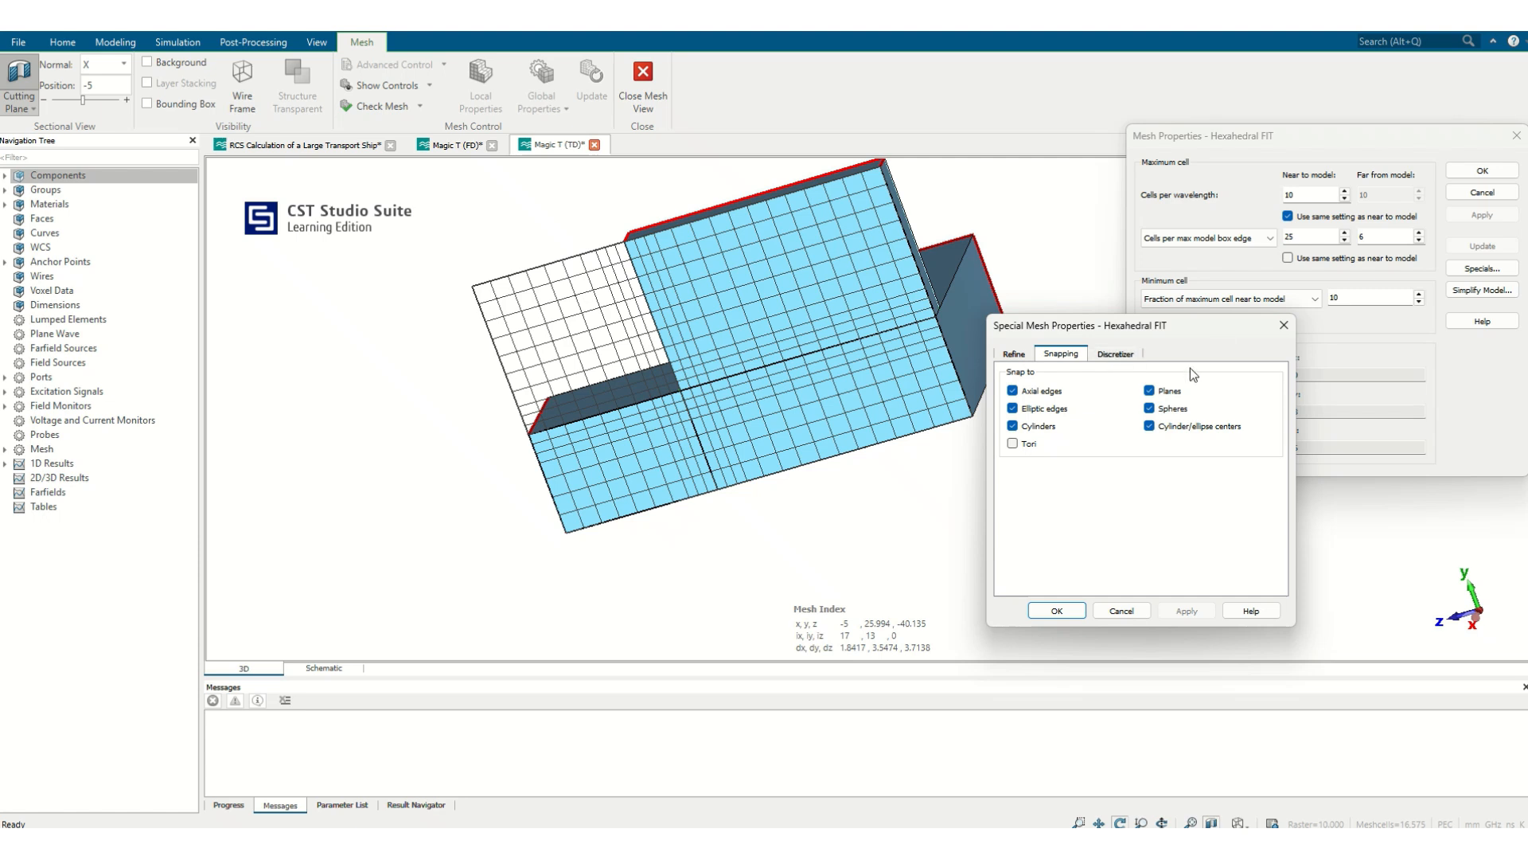
{"action": "left_click", "coordinate": [1107, 358]}
{"action": "left_click", "coordinate": [1049, 505]}
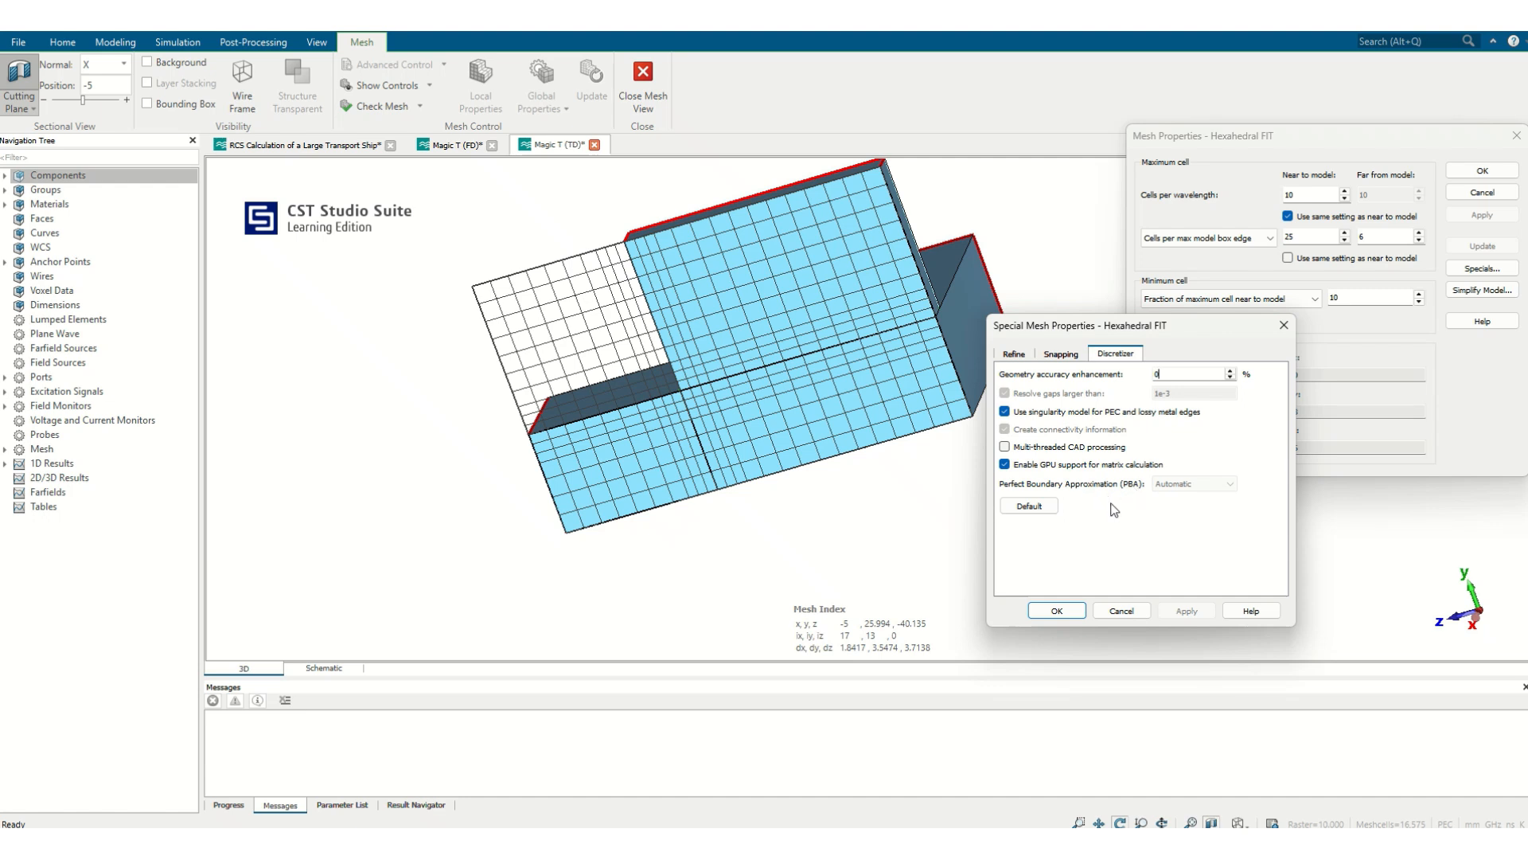
{"action": "left_click", "coordinate": [1121, 611]}
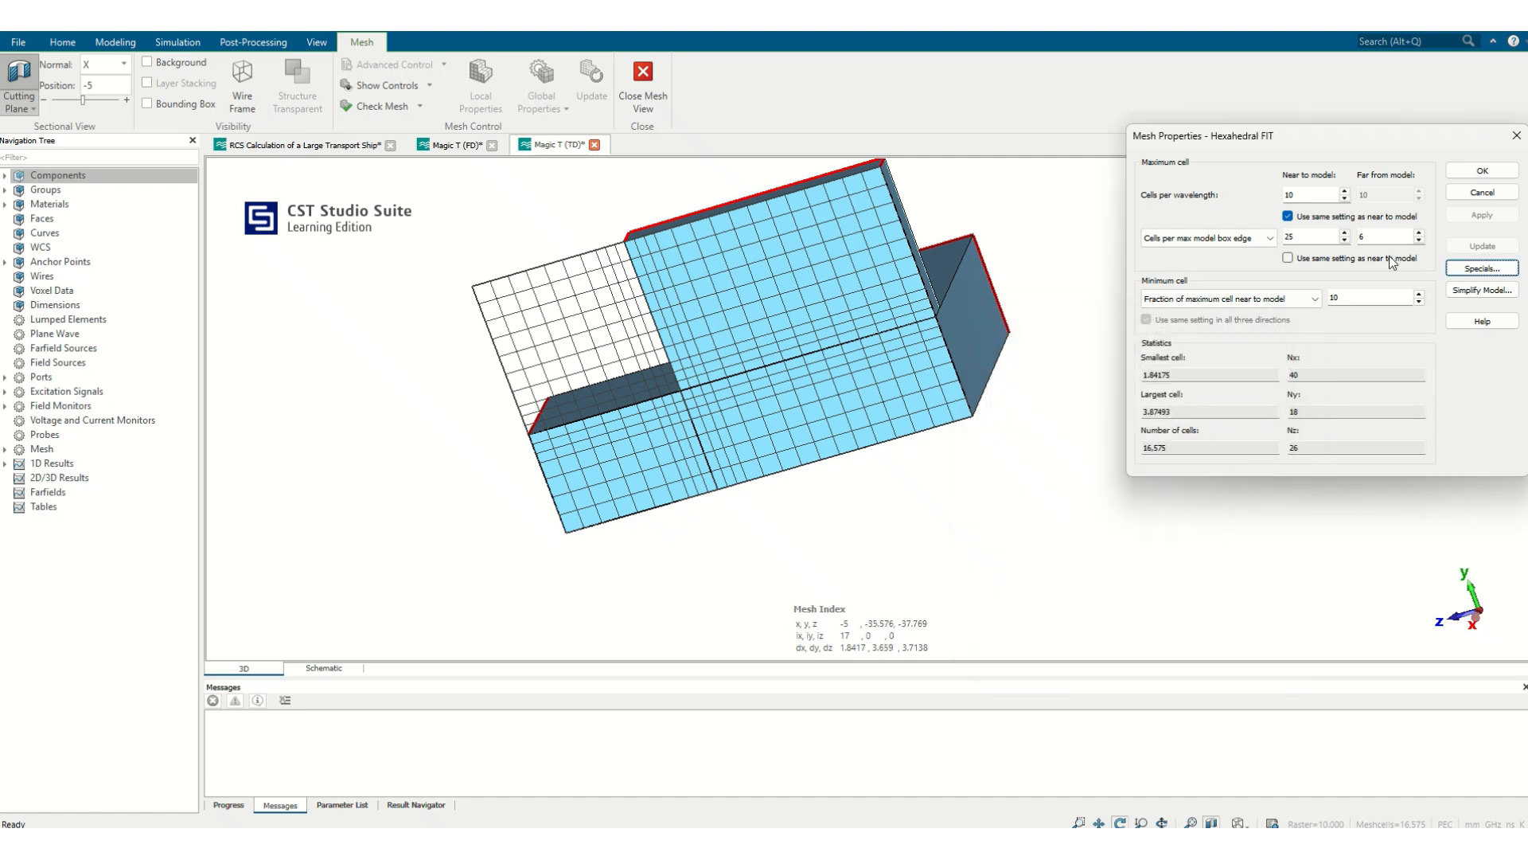
{"action": "left_click", "coordinate": [1482, 194]}
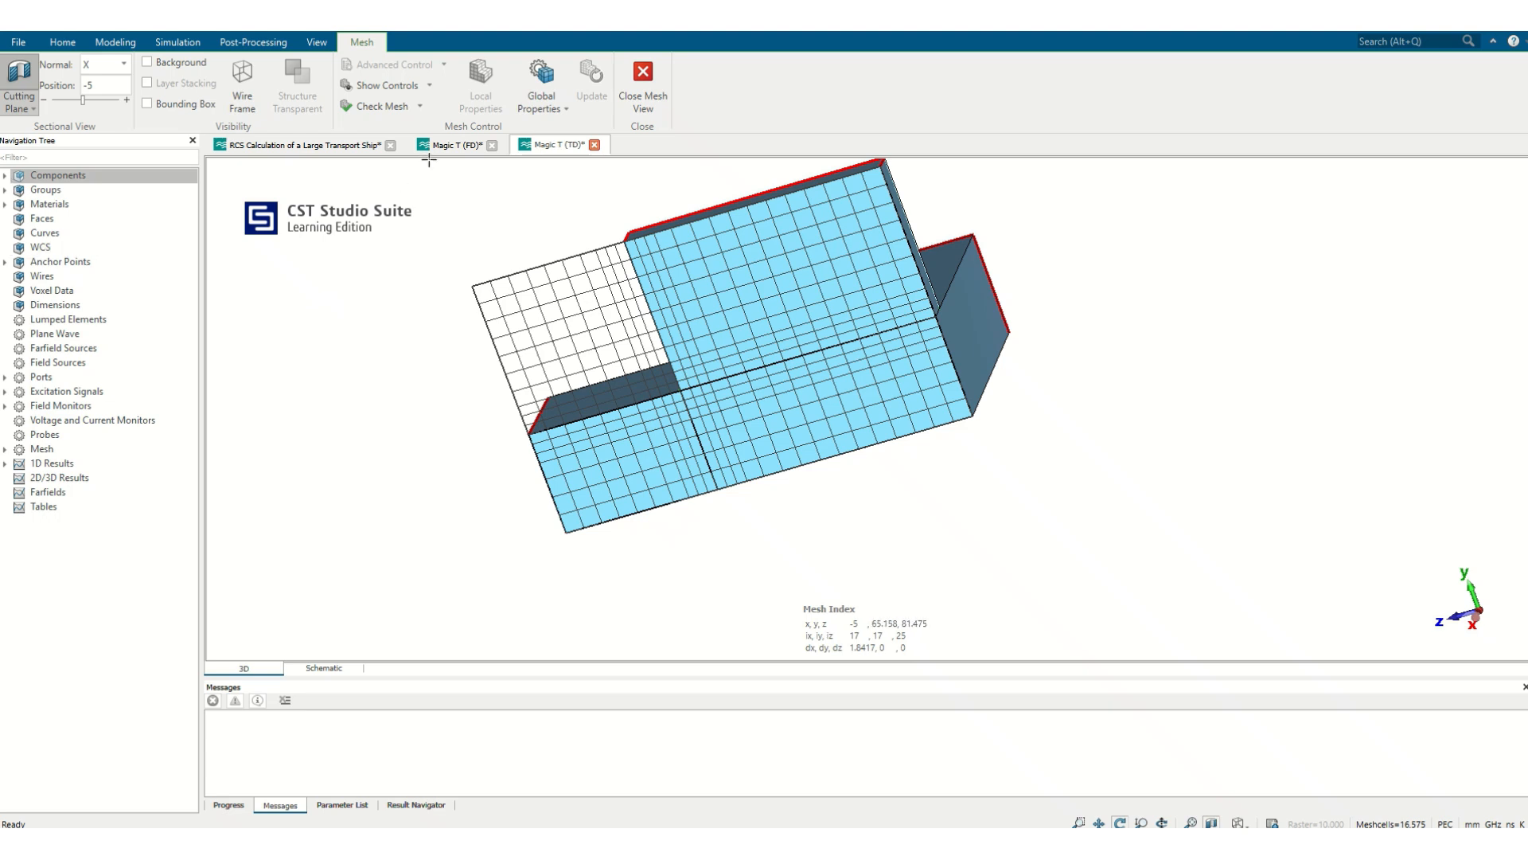
- Switch to Magic T (FD), display its tetrahedral mesh and turn on the cutting plane to examine the interior cells up close
{"action": "left_click", "coordinate": [468, 146]}
{"action": "mouse_move", "coordinate": [806, 325]}
{"action": "left_mouse_down"}
{"action": "mouse_move", "coordinate": [693, 331]}
{"action": "mouse_move", "coordinate": [651, 430]}
{"action": "left_mouse_up"}
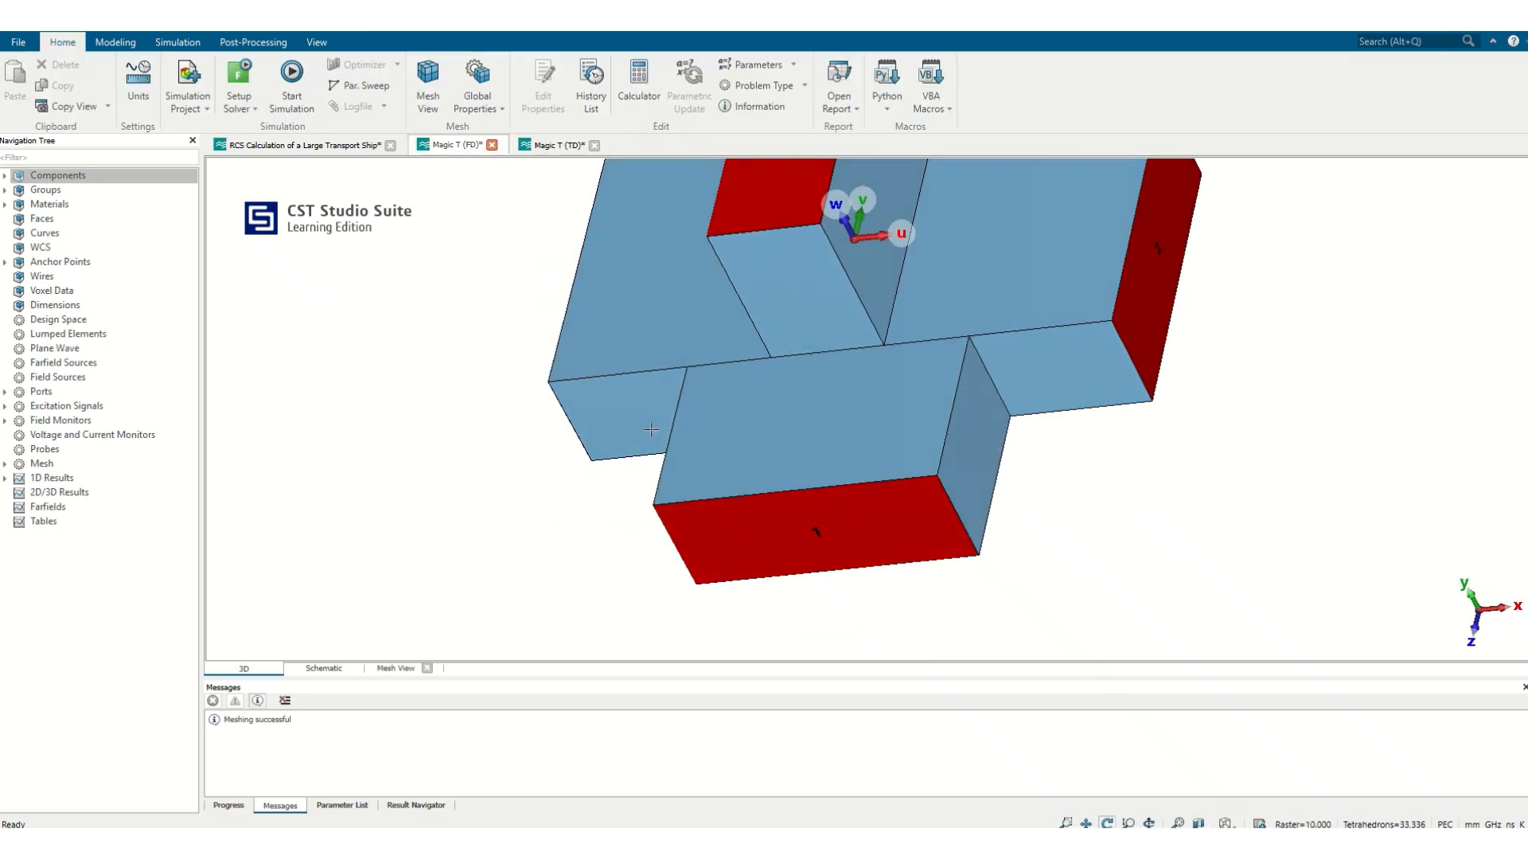
{"action": "left_click", "coordinate": [429, 99]}
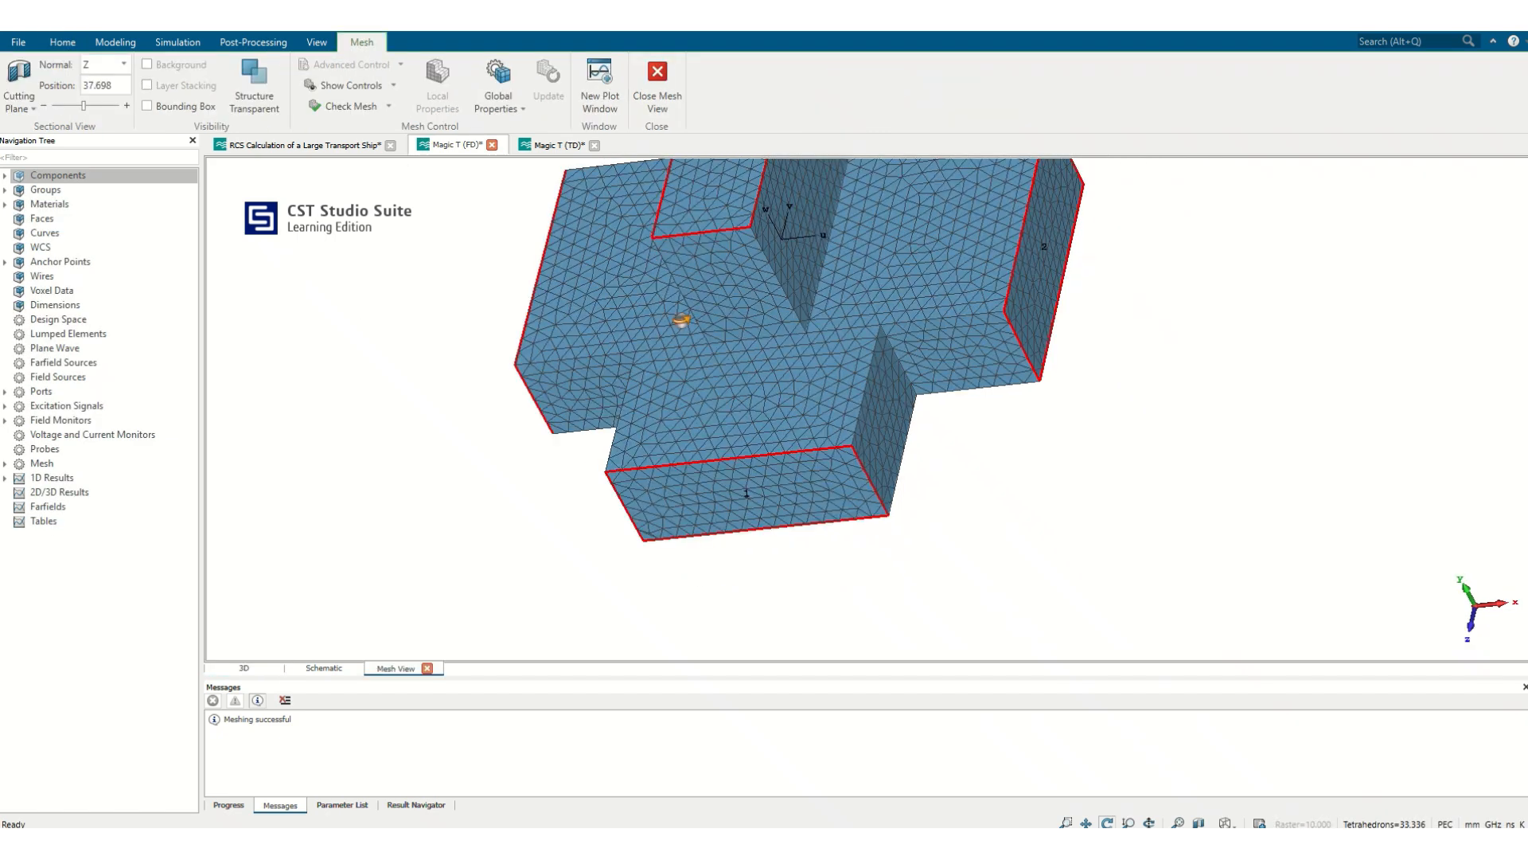
{"action": "left_click_drag", "start_coordinate": [682, 316], "coordinate": [790, 185]}
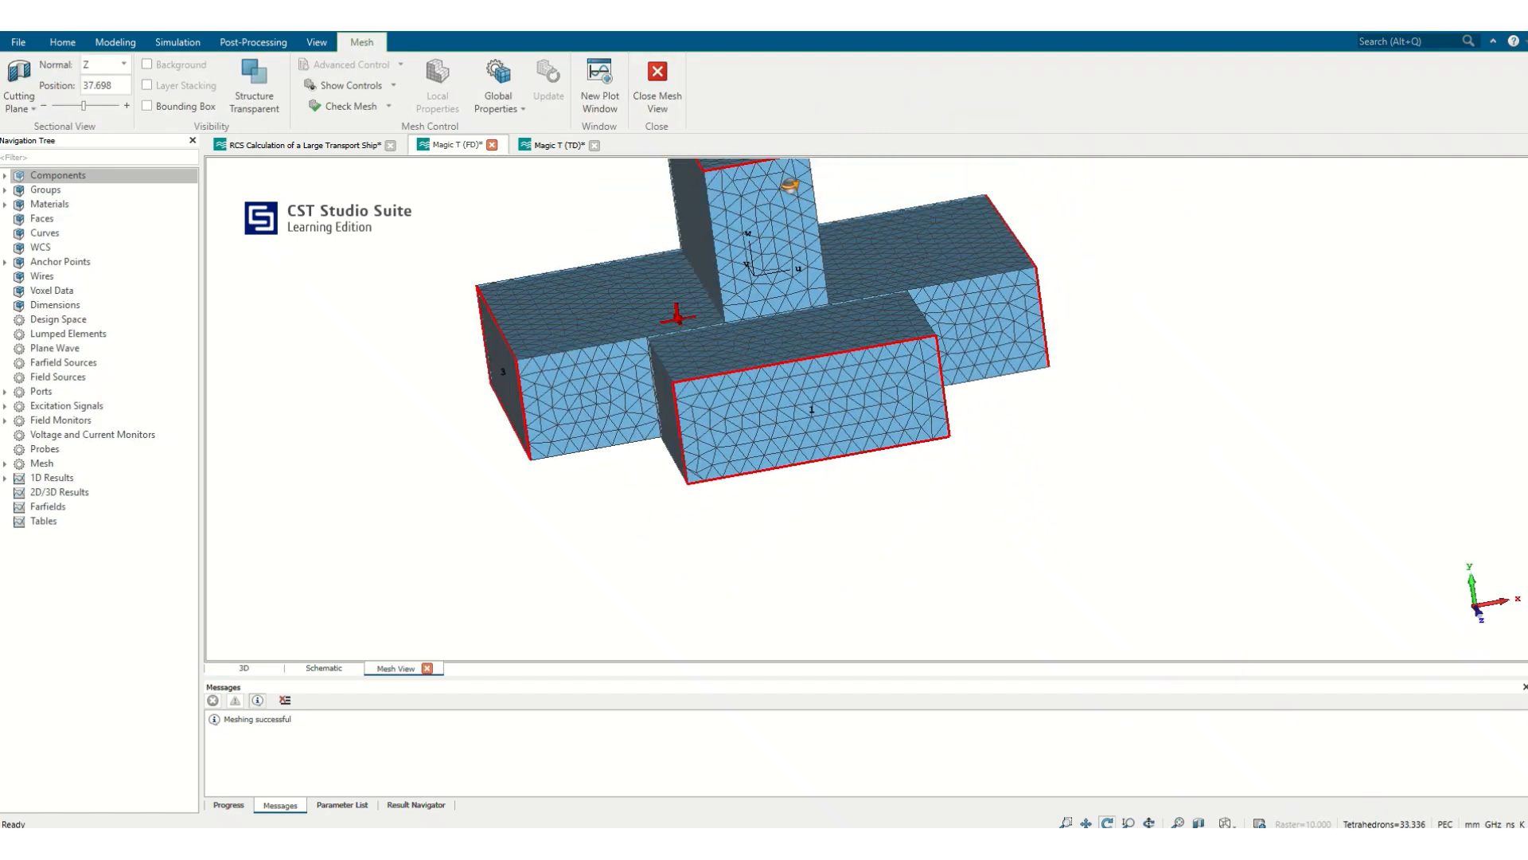
{"action": "left_click", "coordinate": [19, 79]}
{"action": "left_click_drag", "start_coordinate": [785, 311], "coordinate": [692, 317]}
{"action": "scroll", "coordinate": [815, 312], "scroll_direction": "down", "scroll_amount": 5}
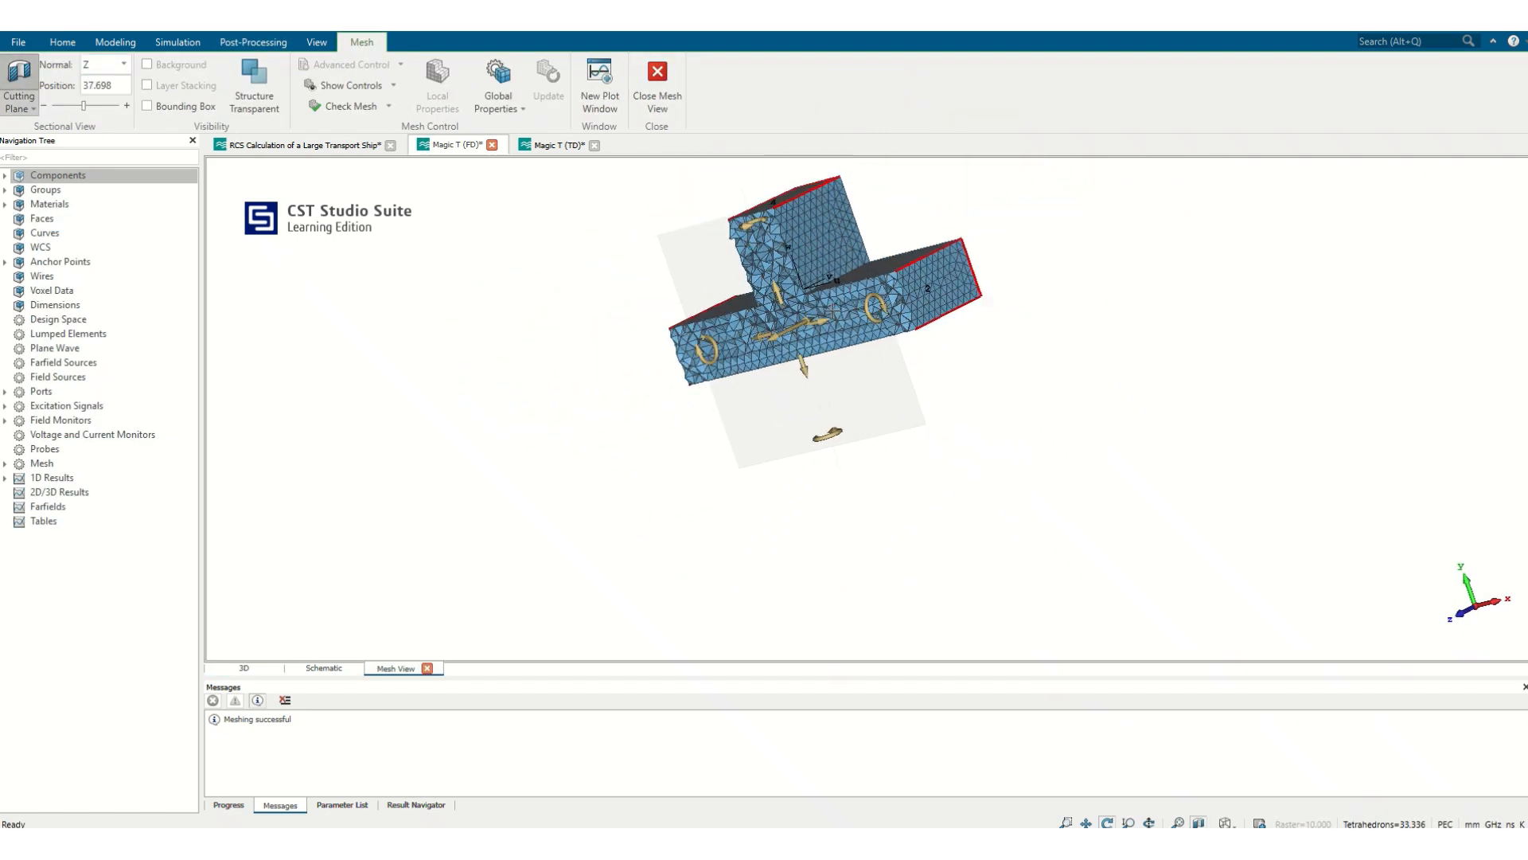
{"action": "scroll", "coordinate": [867, 310], "scroll_direction": "up", "scroll_amount": 10}
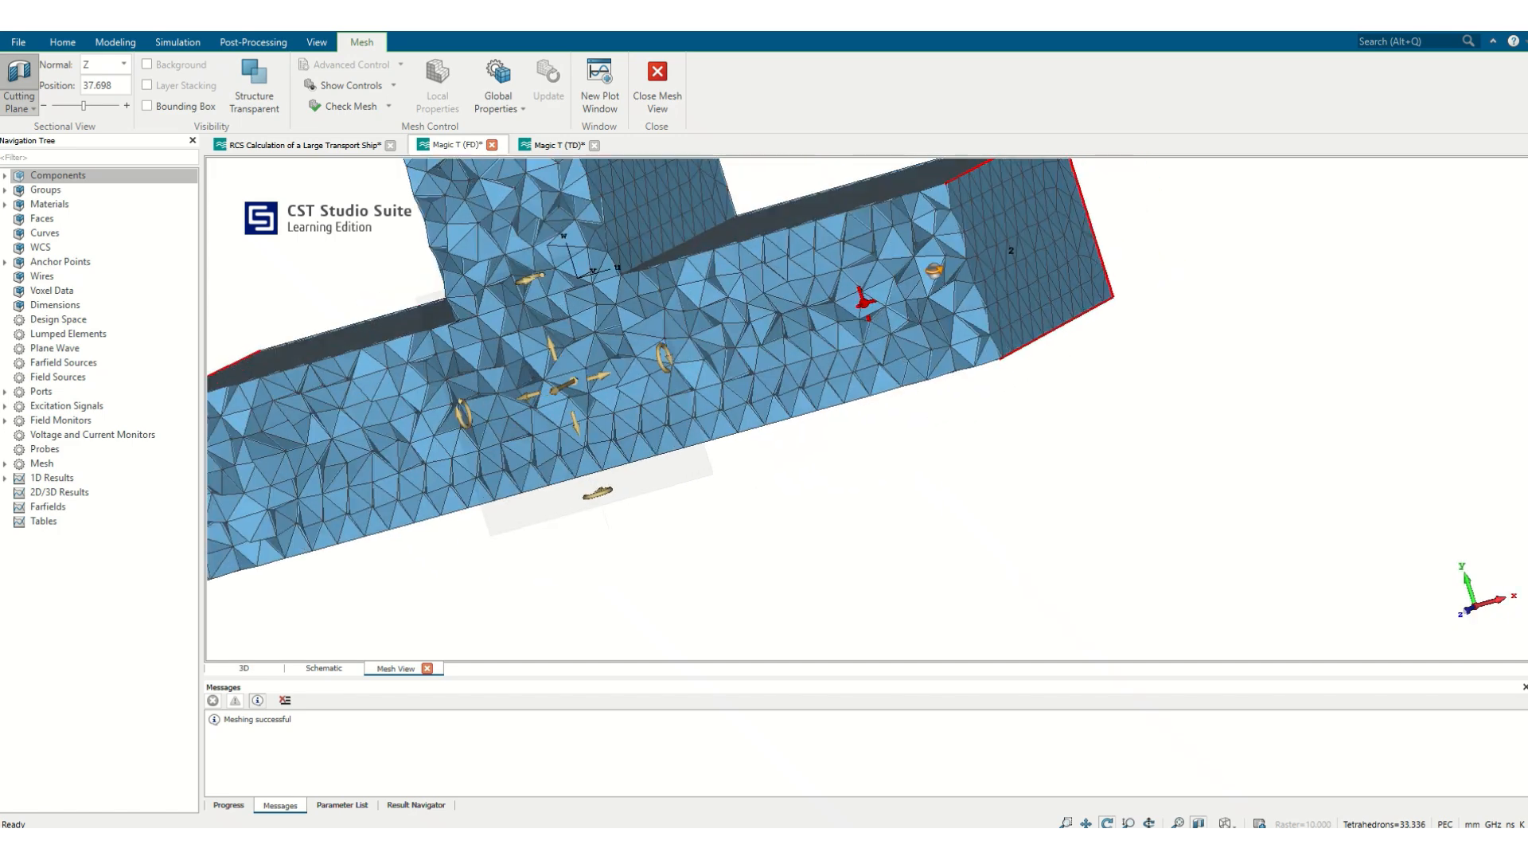
- Set the model's cells per max model box edge to 10, update the tetrahedral mesh and inspect the coarser cut mesh
{"action": "left_click", "coordinate": [493, 81]}
{"action": "double_click", "coordinate": [1307, 213]}
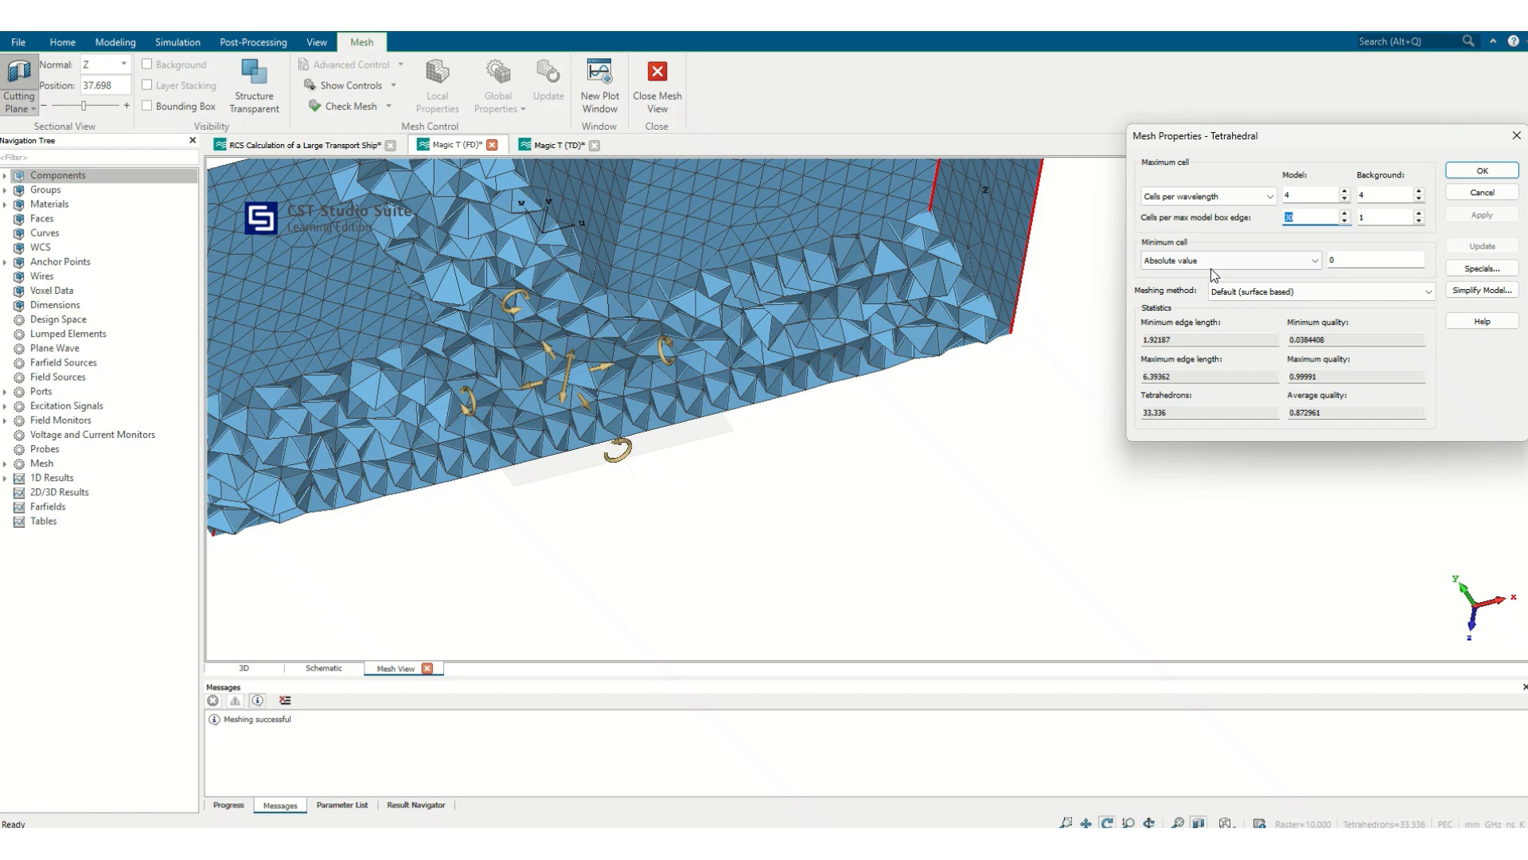
{"action": "type", "text": "1"}
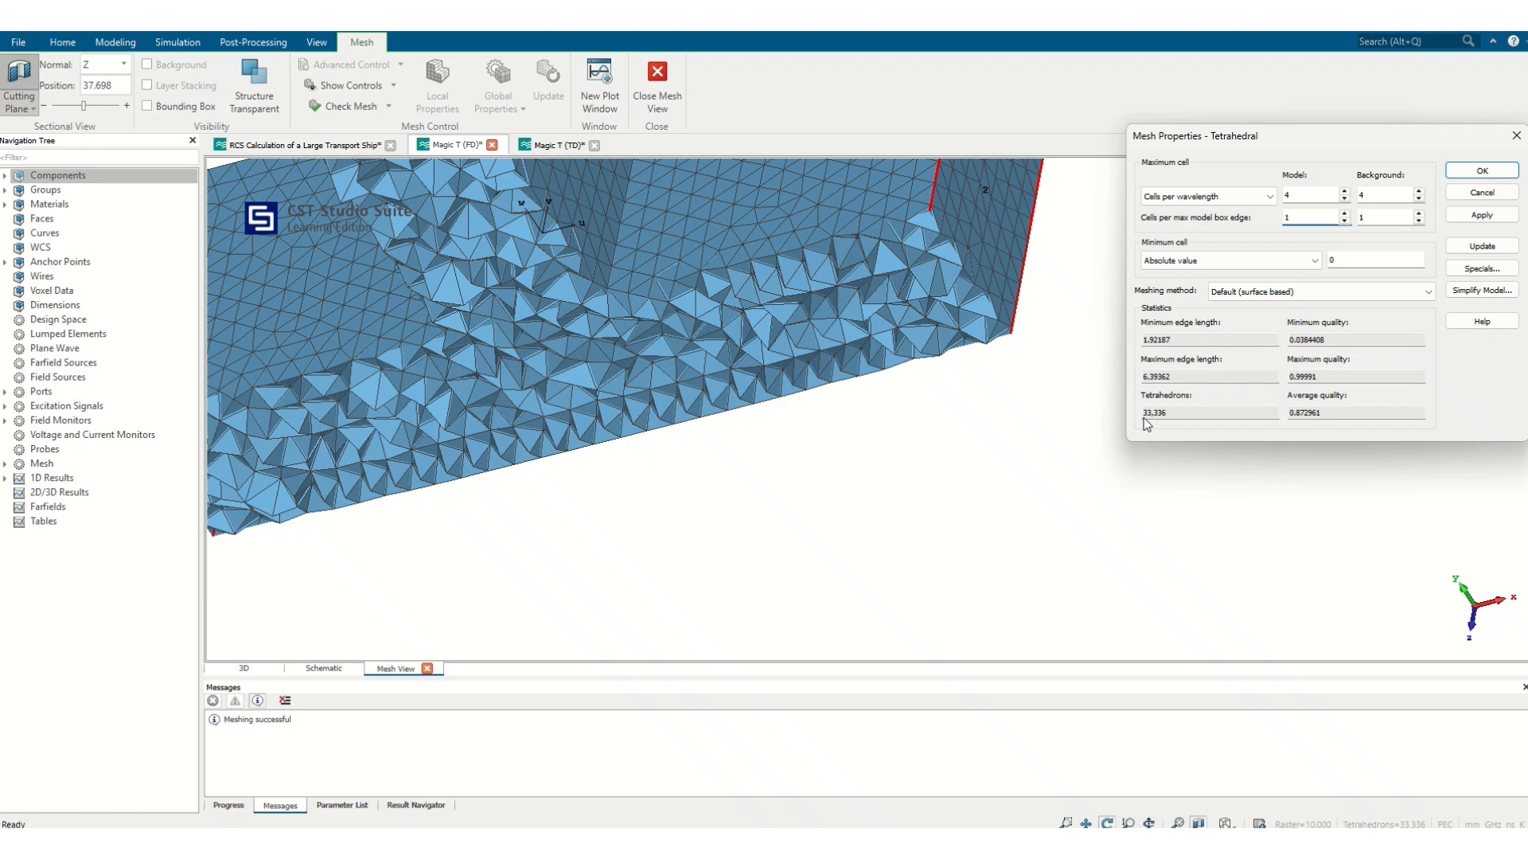
{"action": "left_click", "coordinate": [1469, 250]}
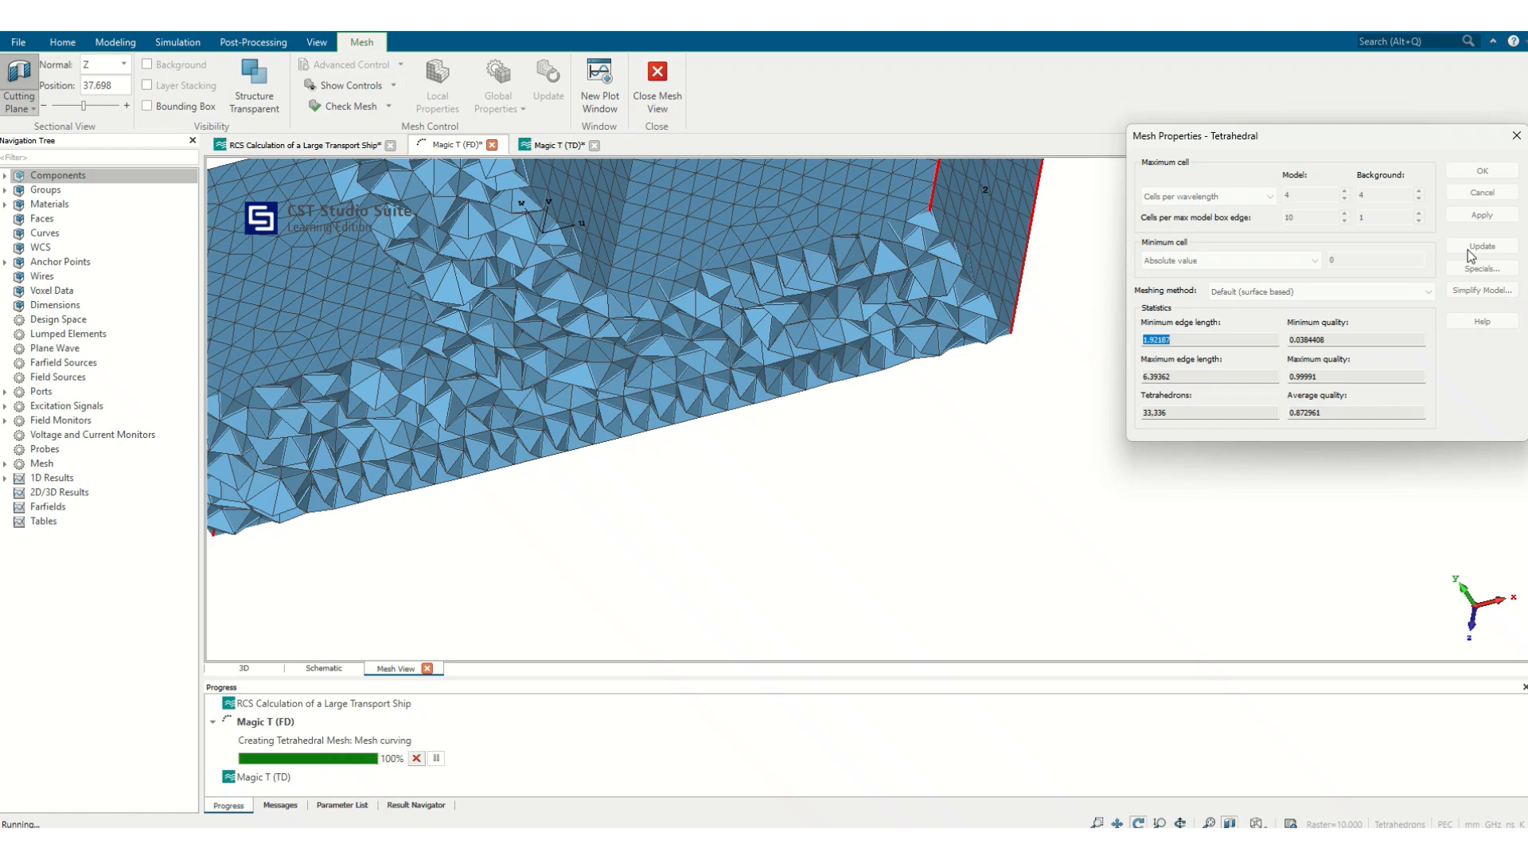
{"action": "left_click", "coordinate": [1482, 170]}
{"action": "mouse_move", "coordinate": [992, 337]}
{"action": "left_mouse_down"}
{"action": "mouse_move", "coordinate": [1081, 185]}
{"action": "mouse_move", "coordinate": [1067, 119]}
{"action": "left_mouse_up"}
{"action": "left_click_drag", "start_coordinate": [811, 424], "coordinate": [856, 471]}
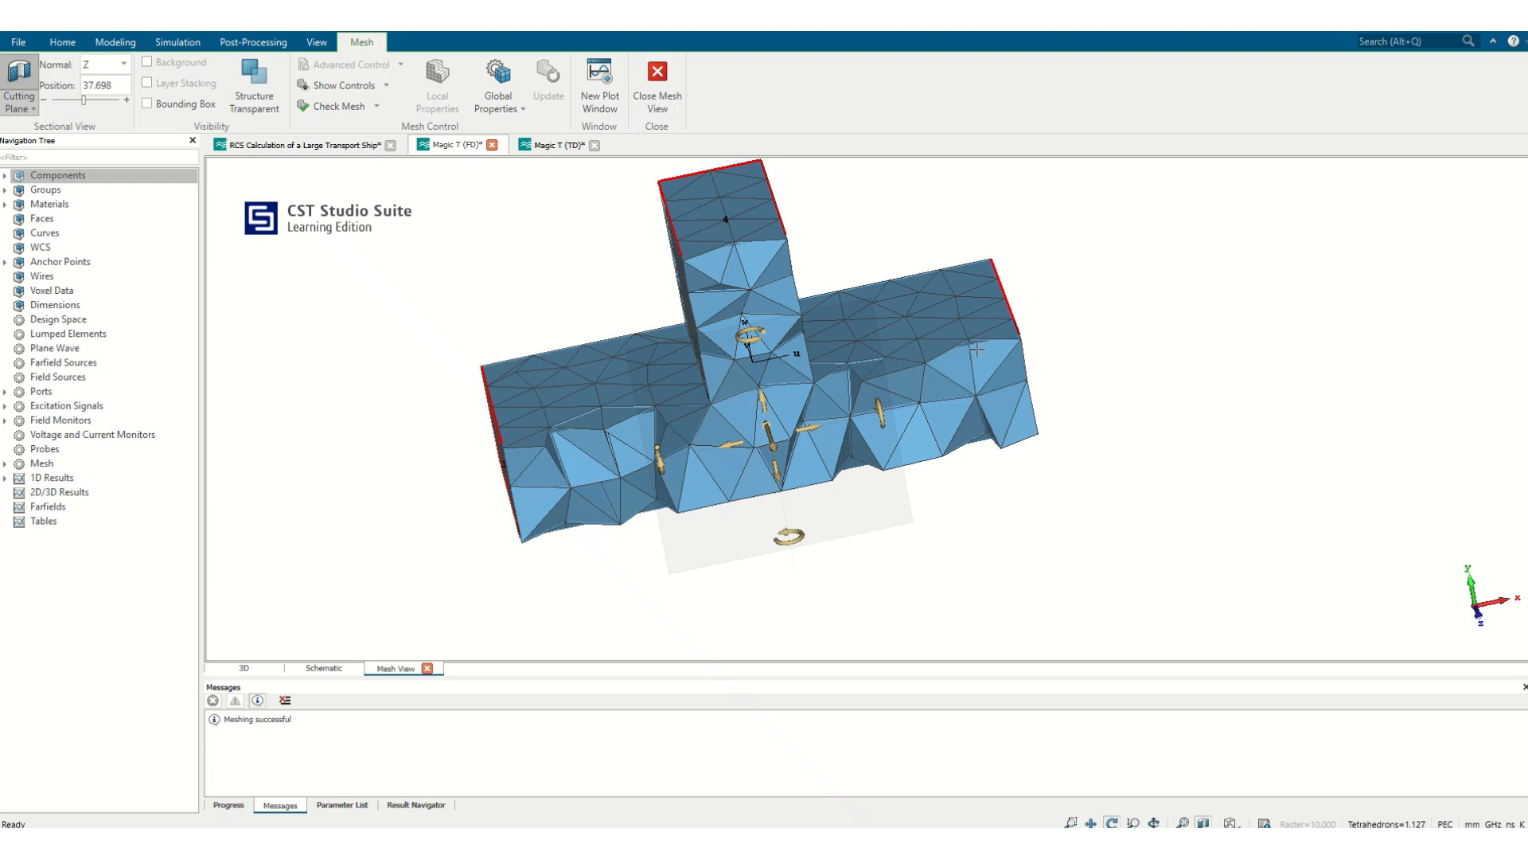
{"action": "left_click_drag", "start_coordinate": [919, 397], "coordinate": [986, 474]}
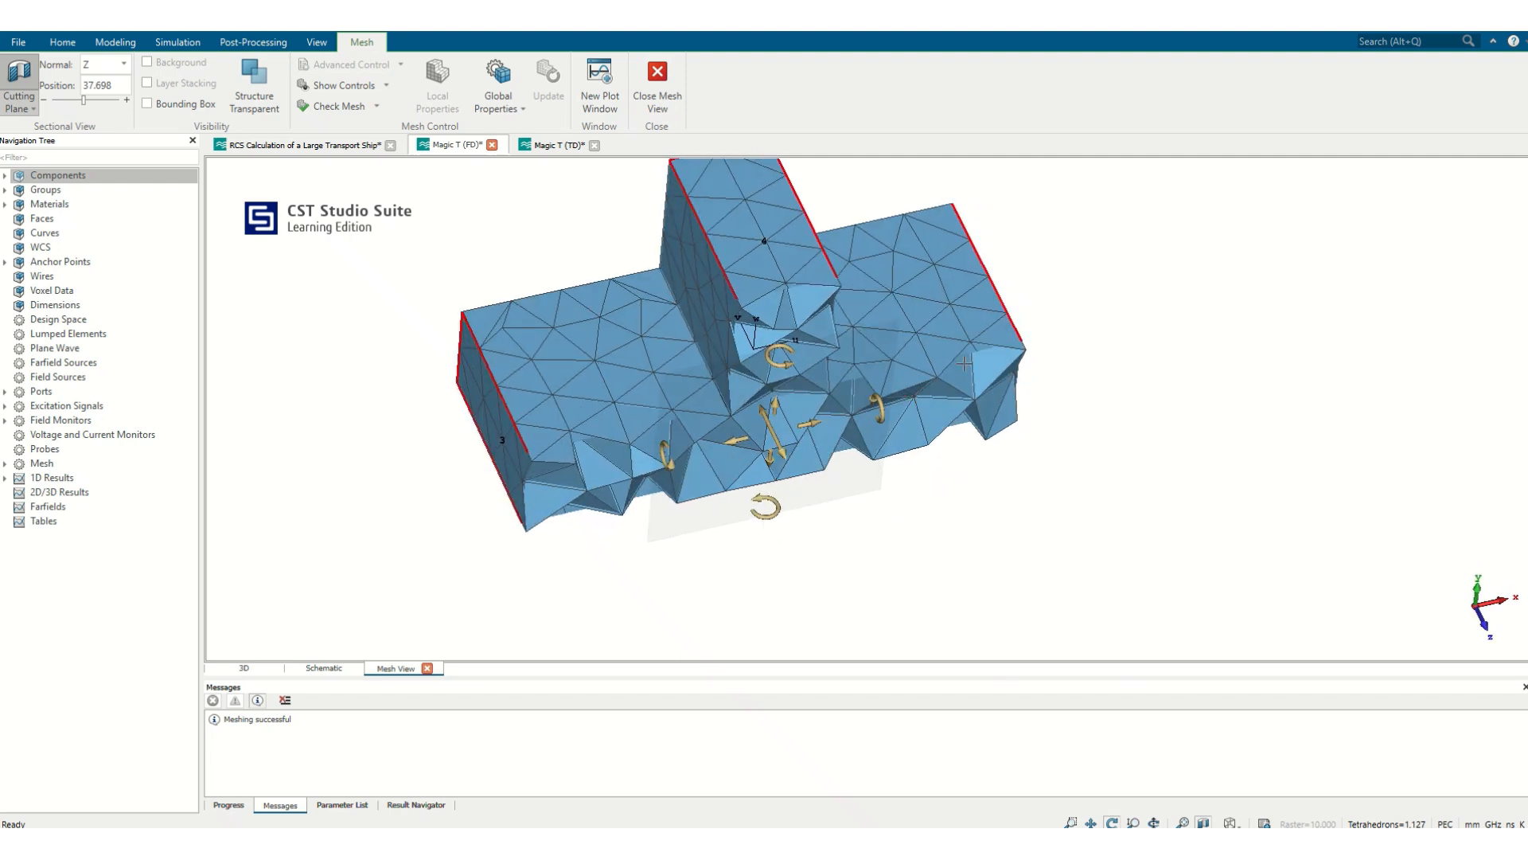
- Expand component1 among the Magic T (FD) components and select solid1
{"action": "left_click", "coordinate": [5, 175]}
{"action": "left_click", "coordinate": [17, 190]}
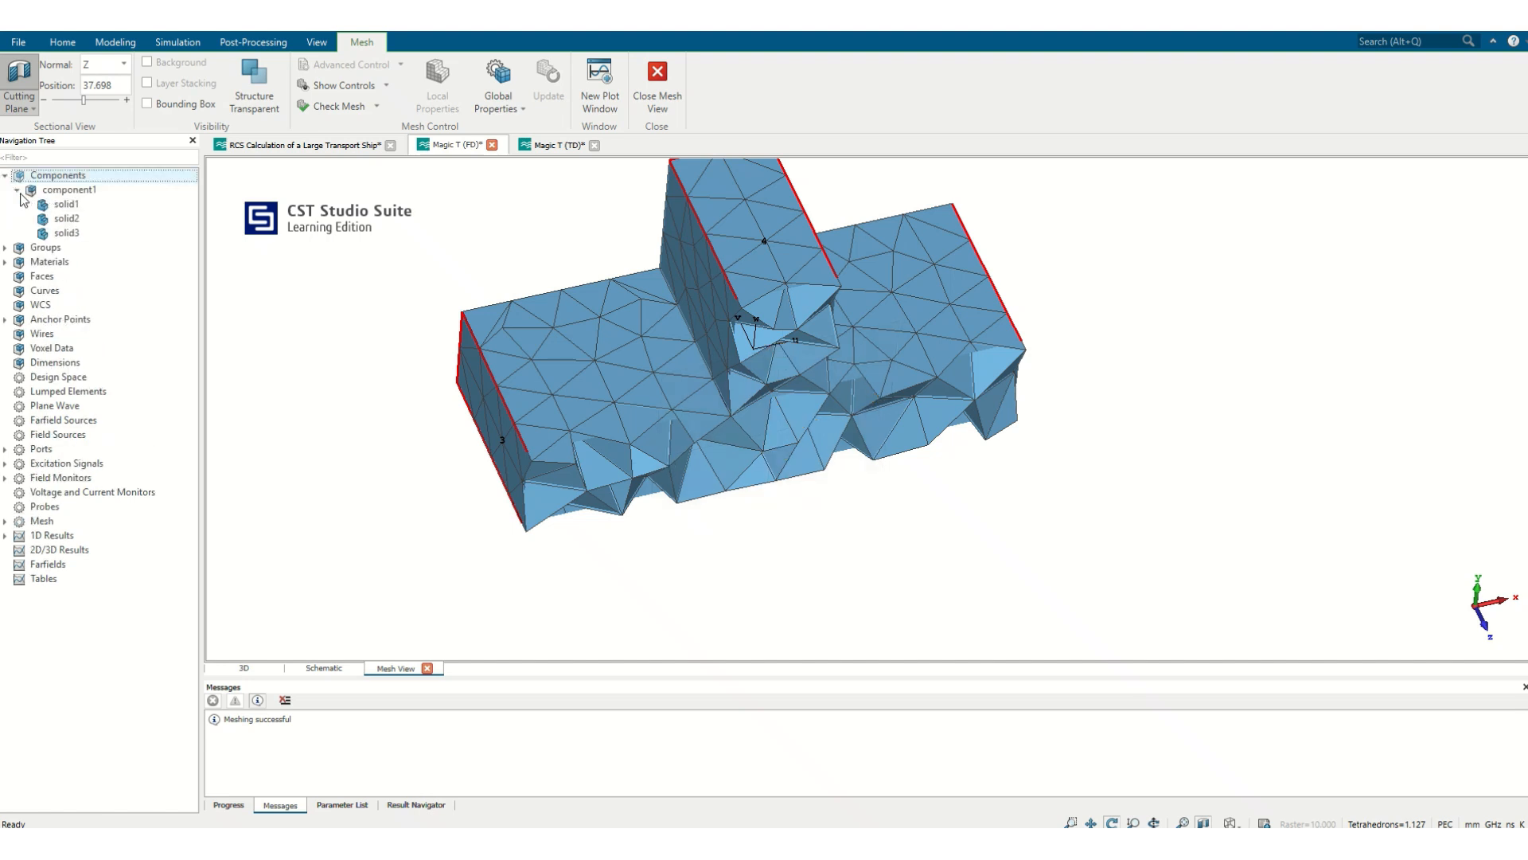
{"action": "left_click", "coordinate": [65, 204]}
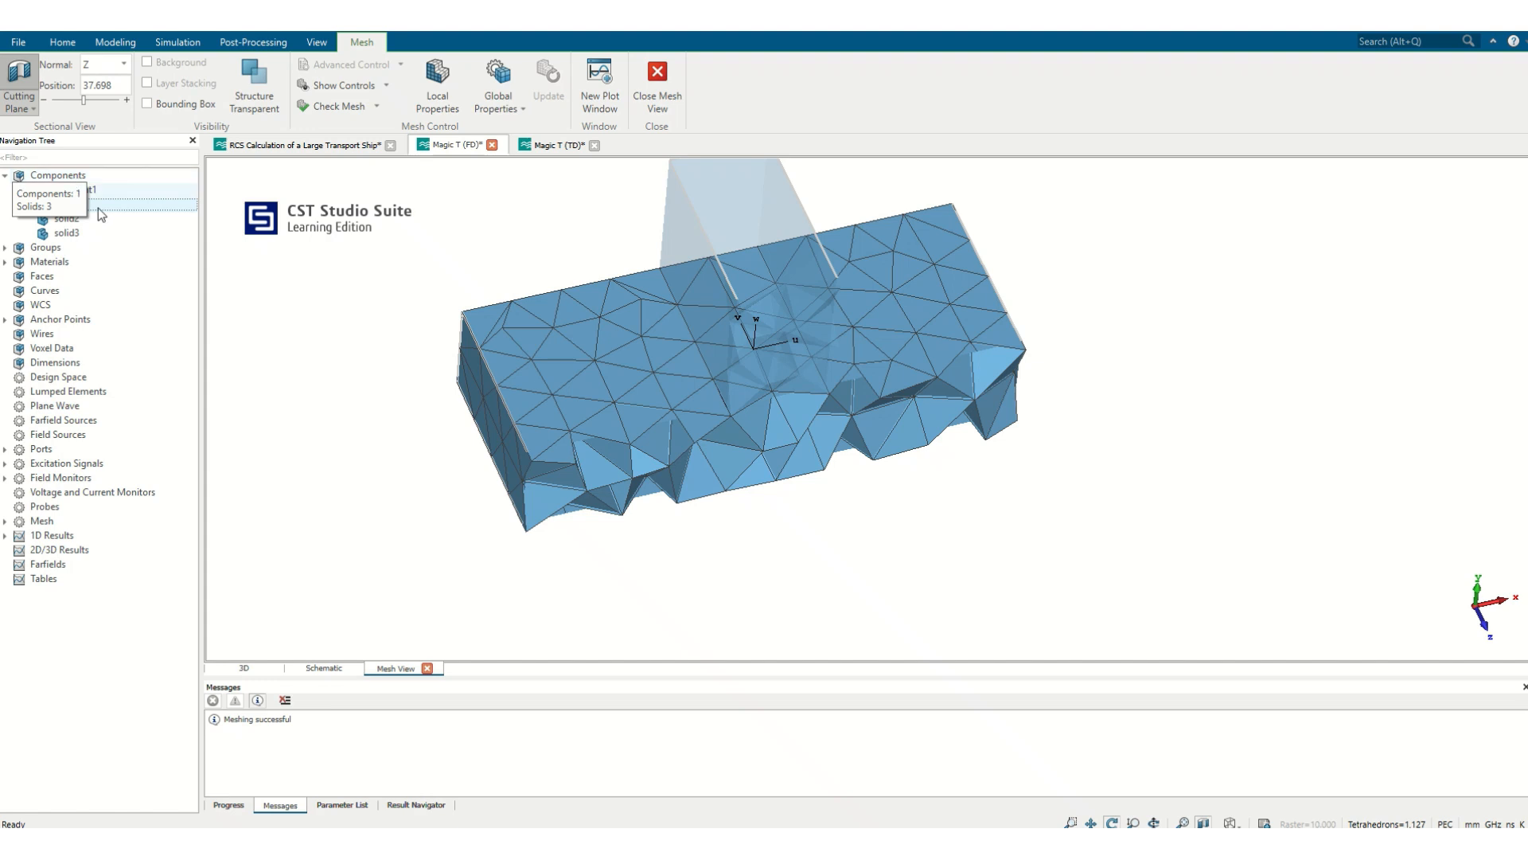
- Highlight solid2, solid3 and solid1 in turn and examine the cut tetrahedral mesh of solid1
{"action": "mouse_move", "coordinate": [95, 225]}
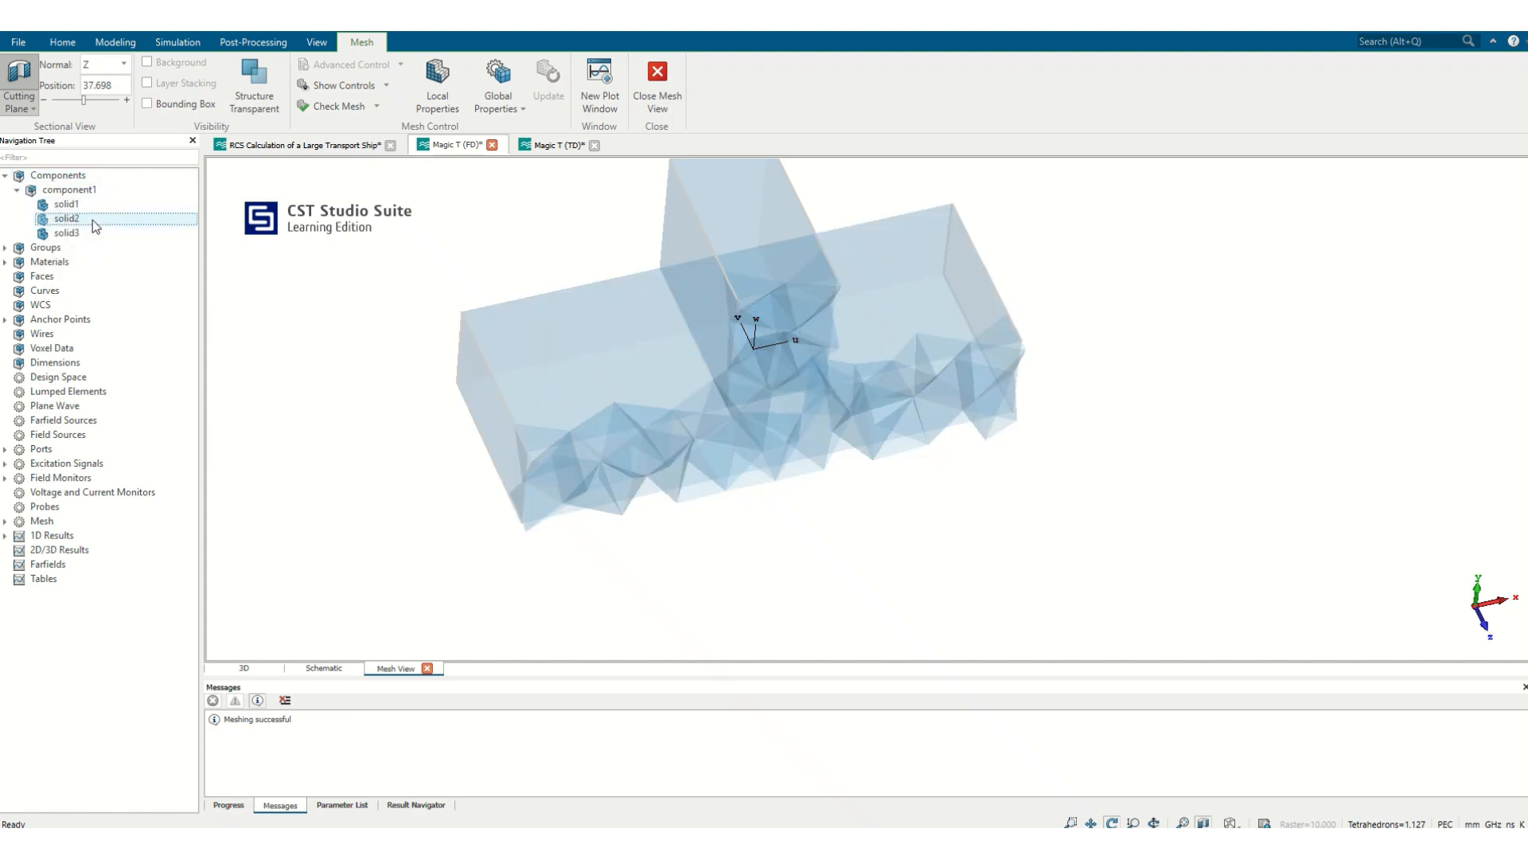
{"action": "left_click", "coordinate": [99, 220]}
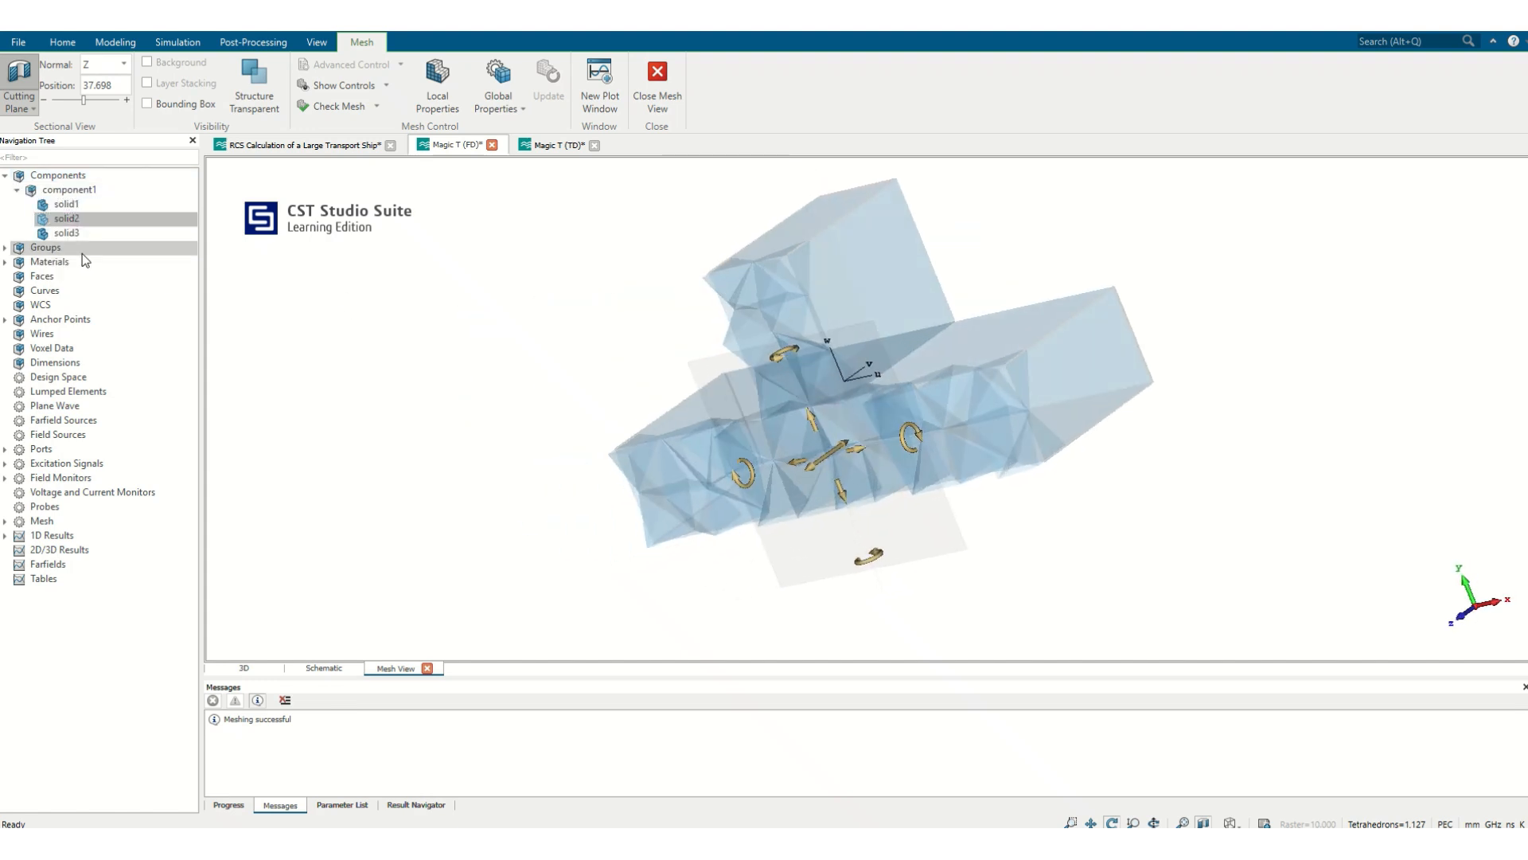
{"action": "left_click", "coordinate": [93, 231]}
{"action": "left_click", "coordinate": [96, 207]}
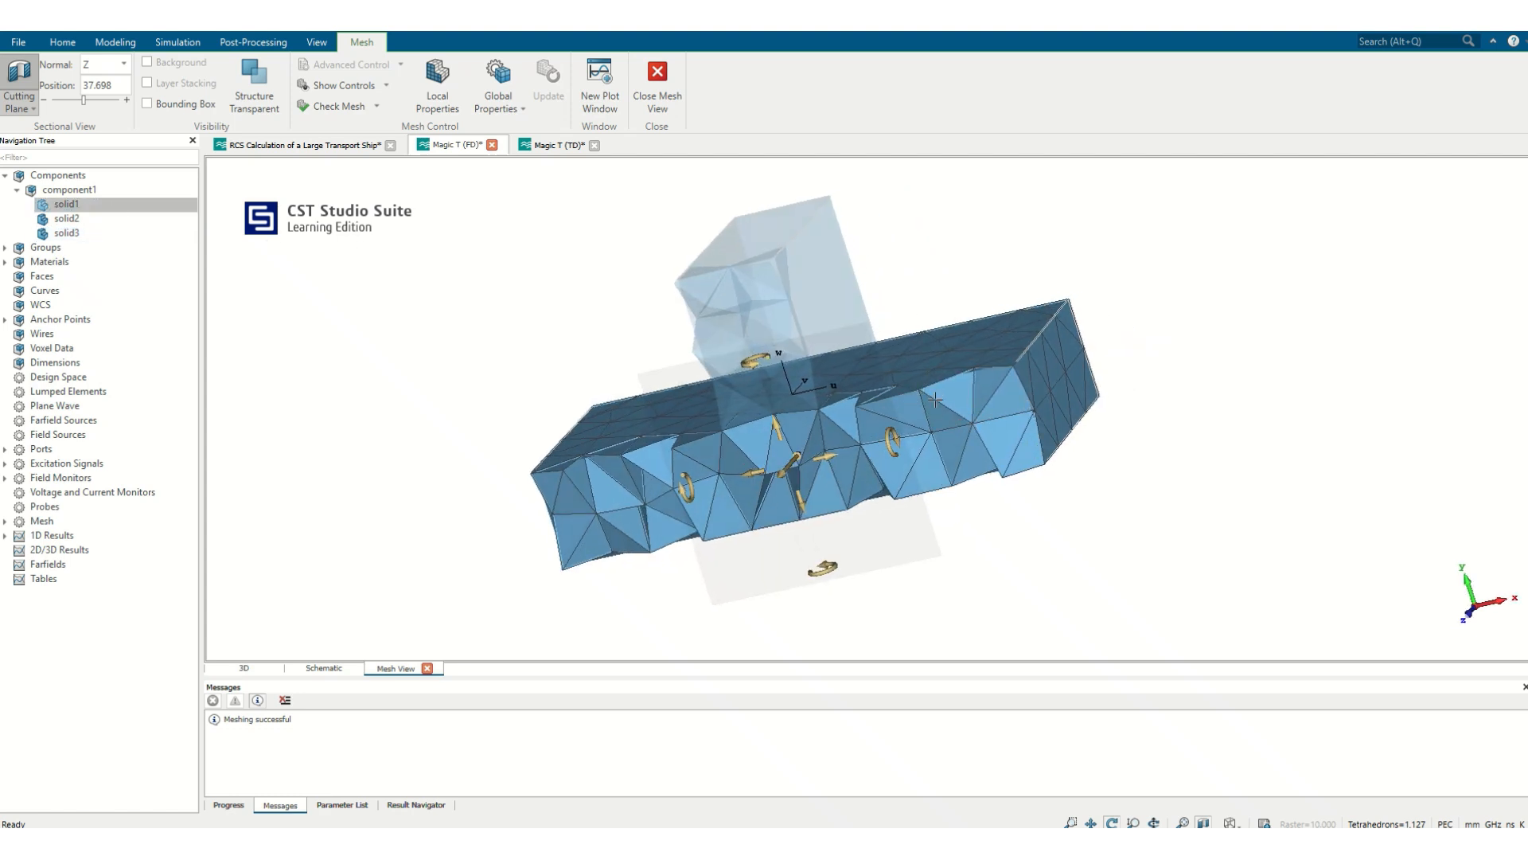
{"action": "left_click_drag", "start_coordinate": [935, 400], "coordinate": [541, 301]}
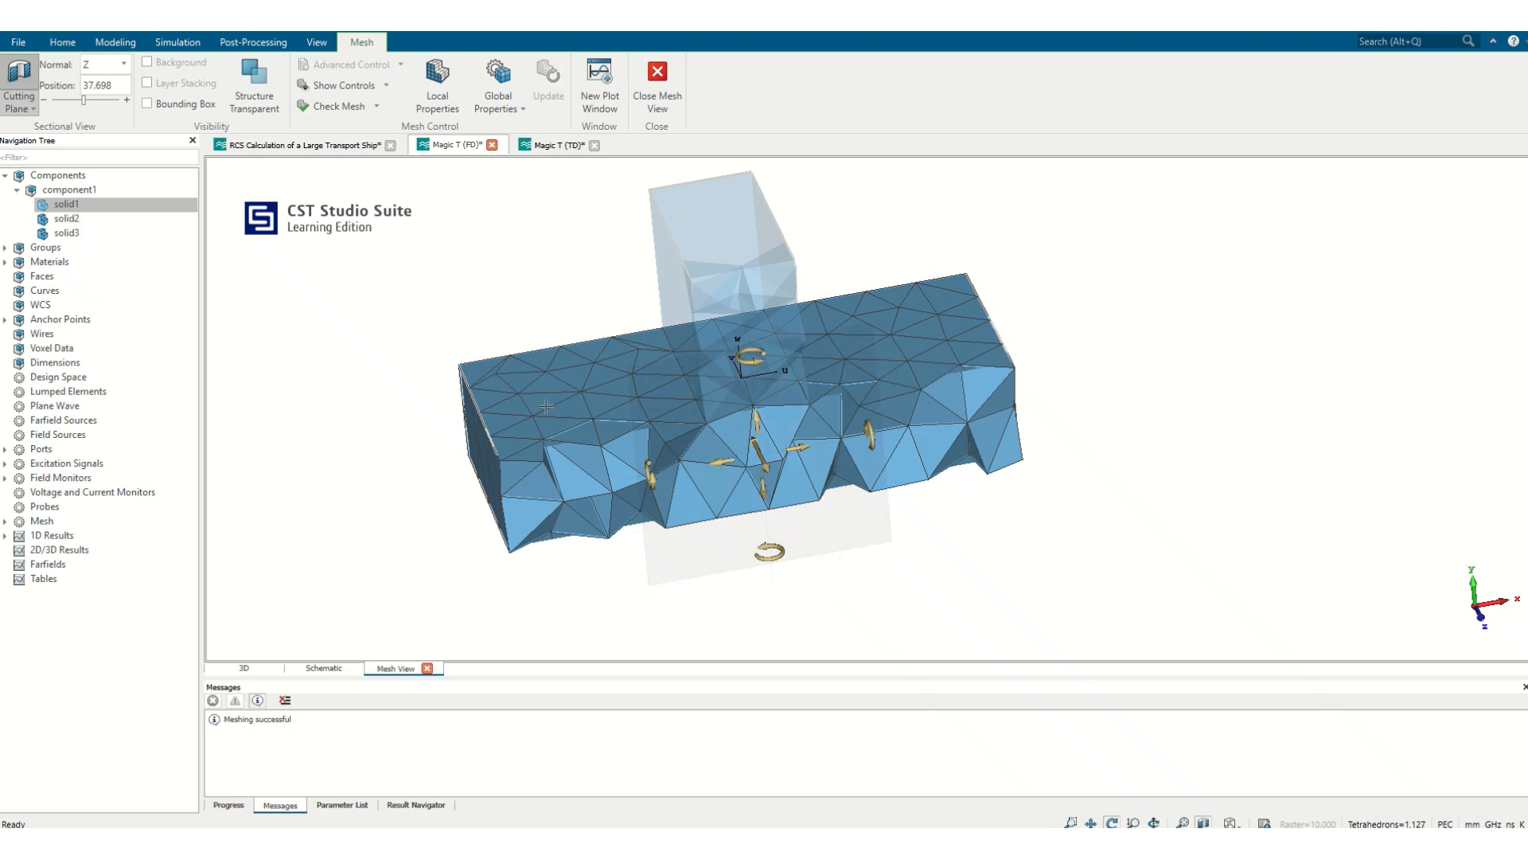
- Set solid1's local maximum mesh step width to 3 and accept deleting the current and parametric results
{"action": "right_click", "coordinate": [86, 204]}
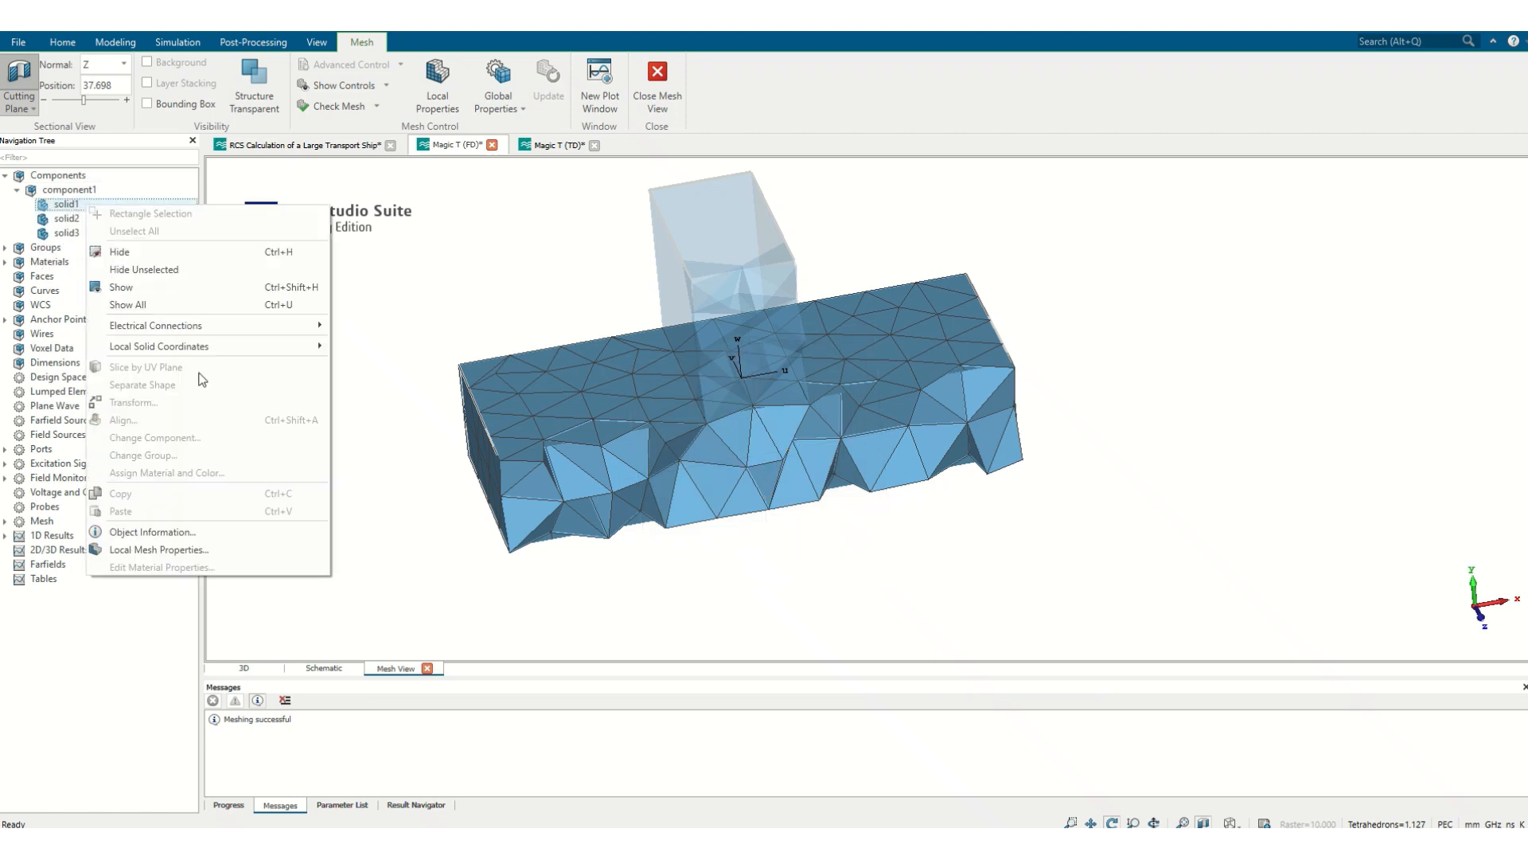
{"action": "left_click", "coordinate": [204, 554]}
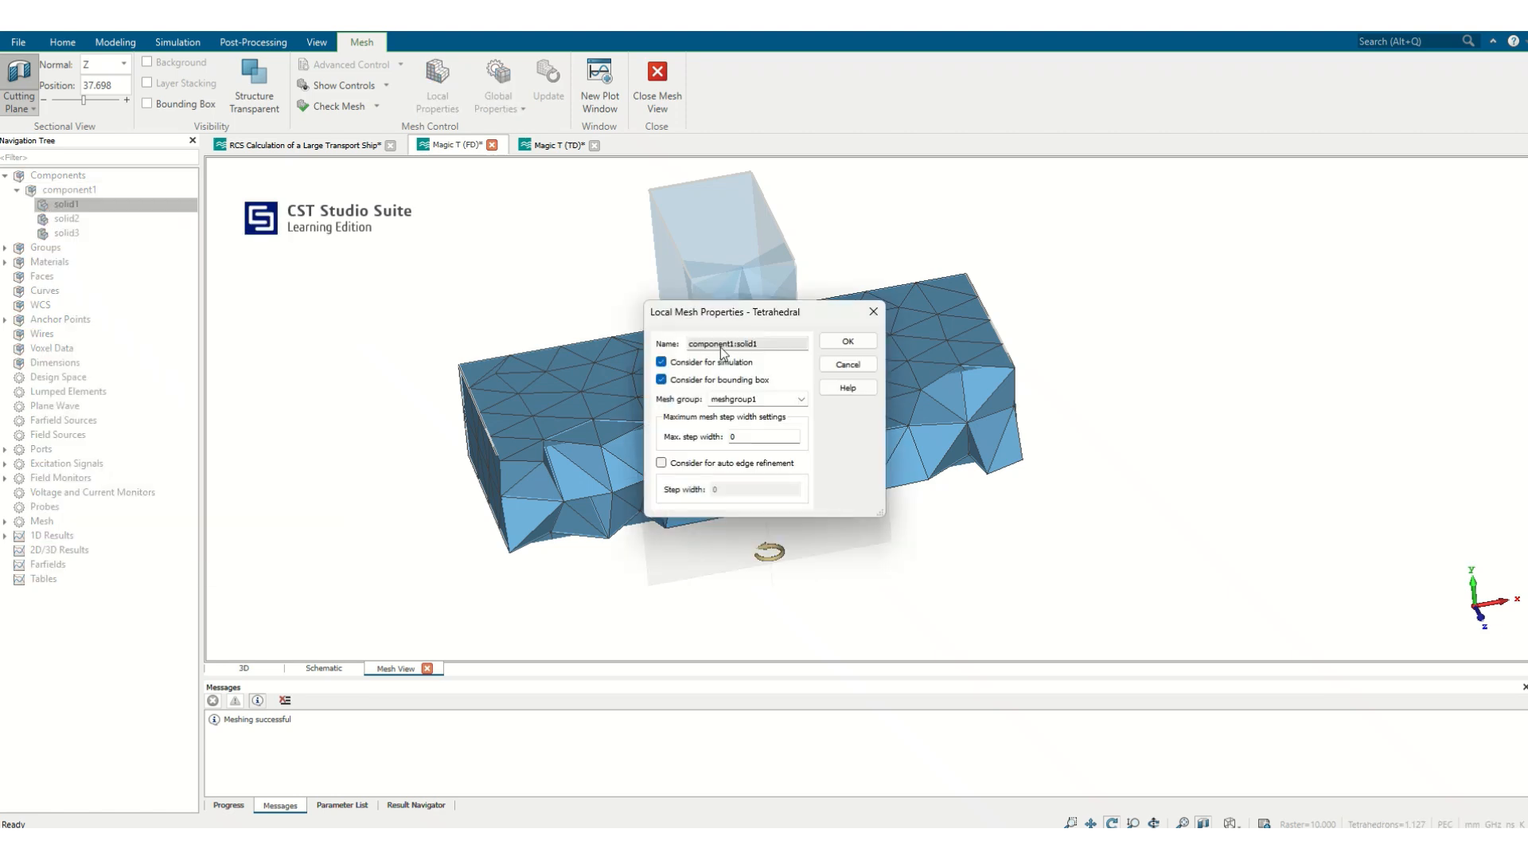
{"action": "left_click_drag", "start_coordinate": [740, 317], "coordinate": [1200, 324]}
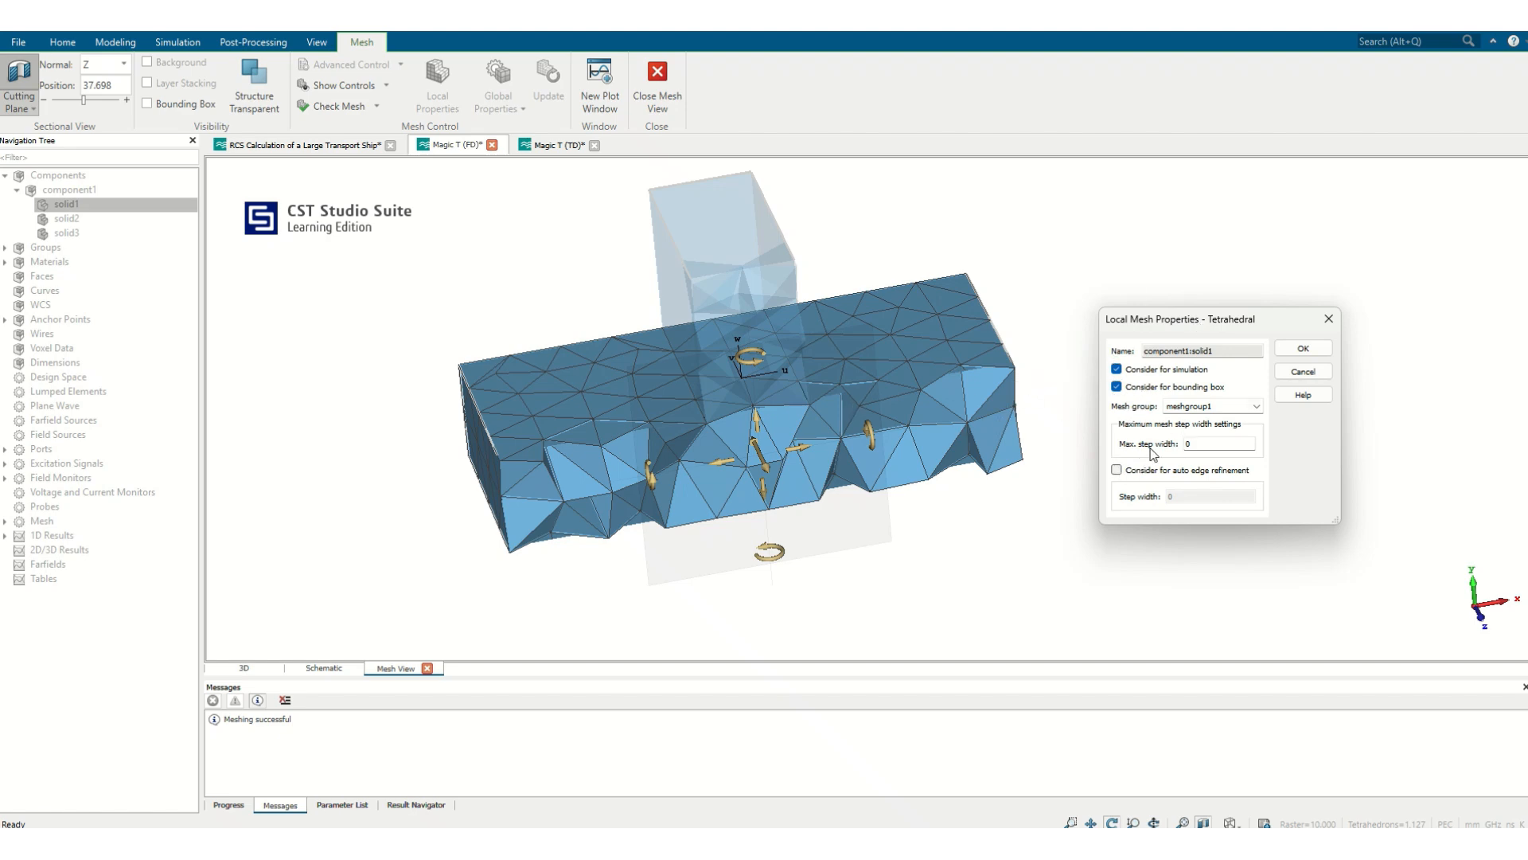
{"action": "left_click_drag", "start_coordinate": [856, 386], "coordinate": [772, 427]}
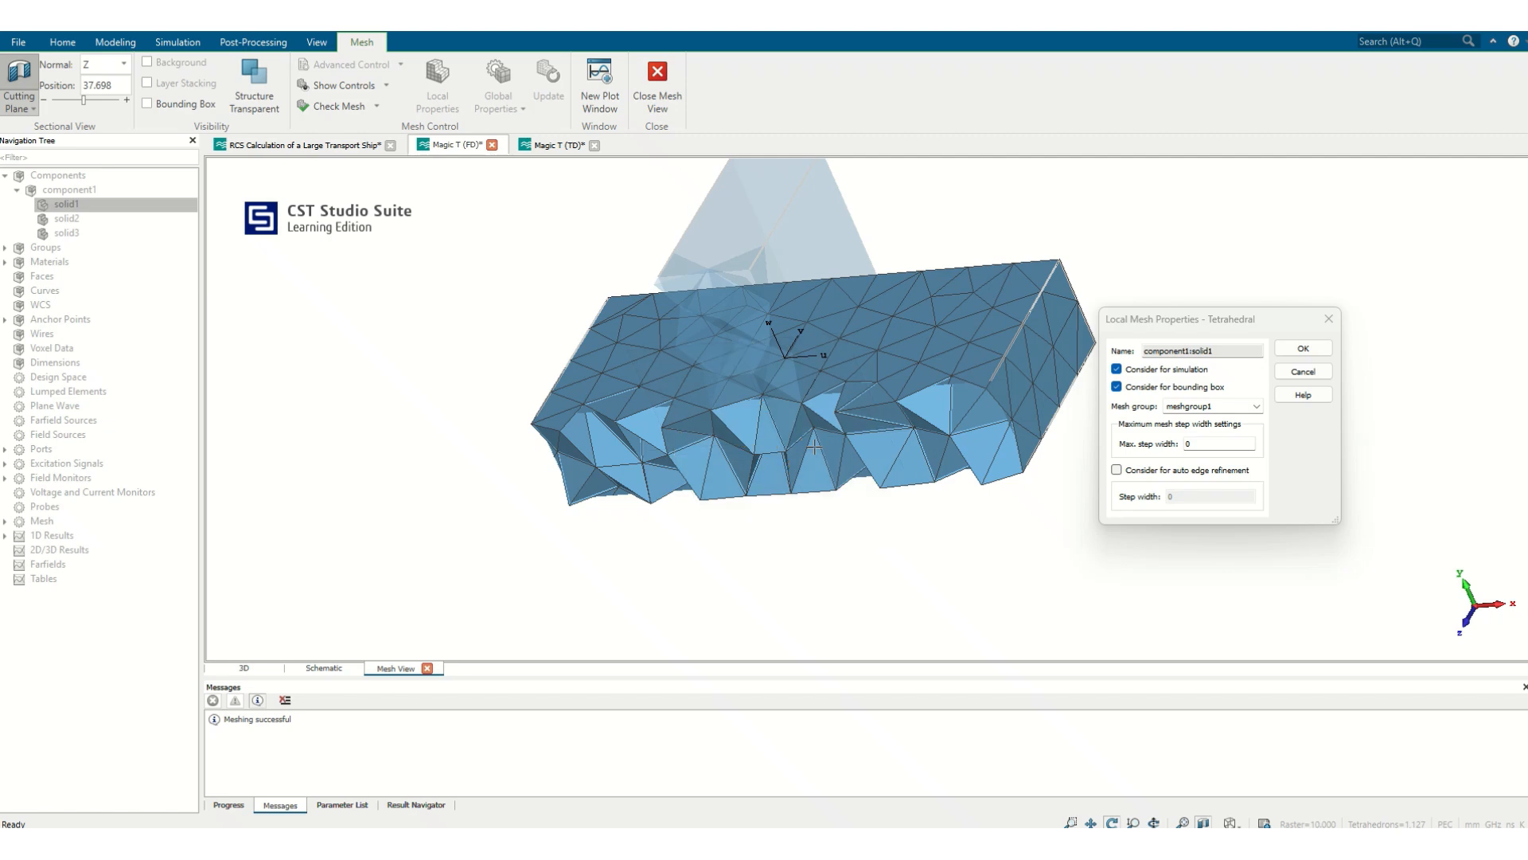
{"action": "double_click", "coordinate": [1202, 444]}
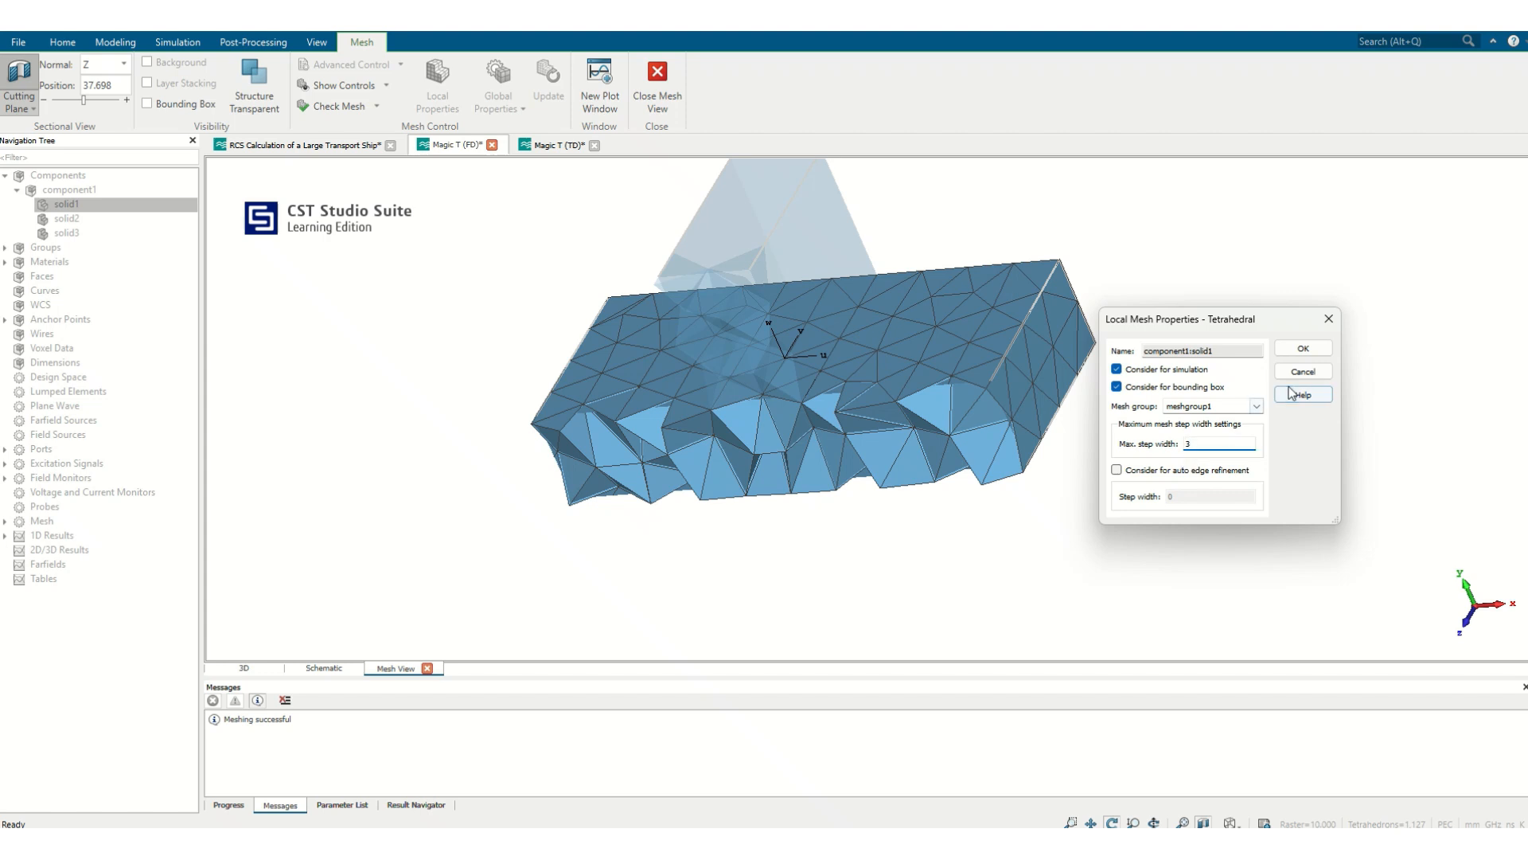
{"action": "left_click", "coordinate": [1306, 350]}
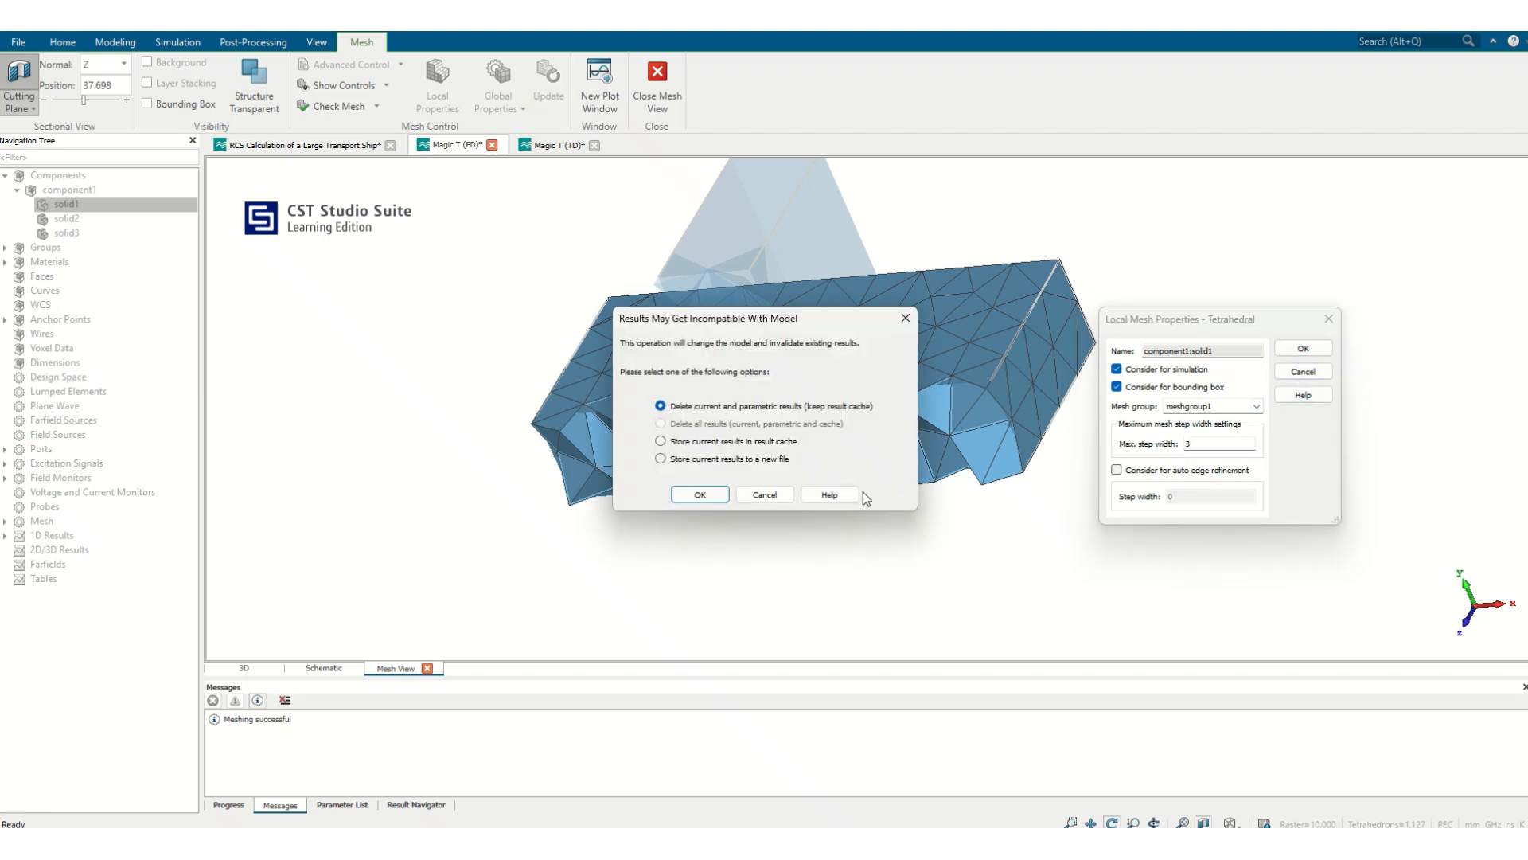
{"action": "left_click", "coordinate": [697, 497]}
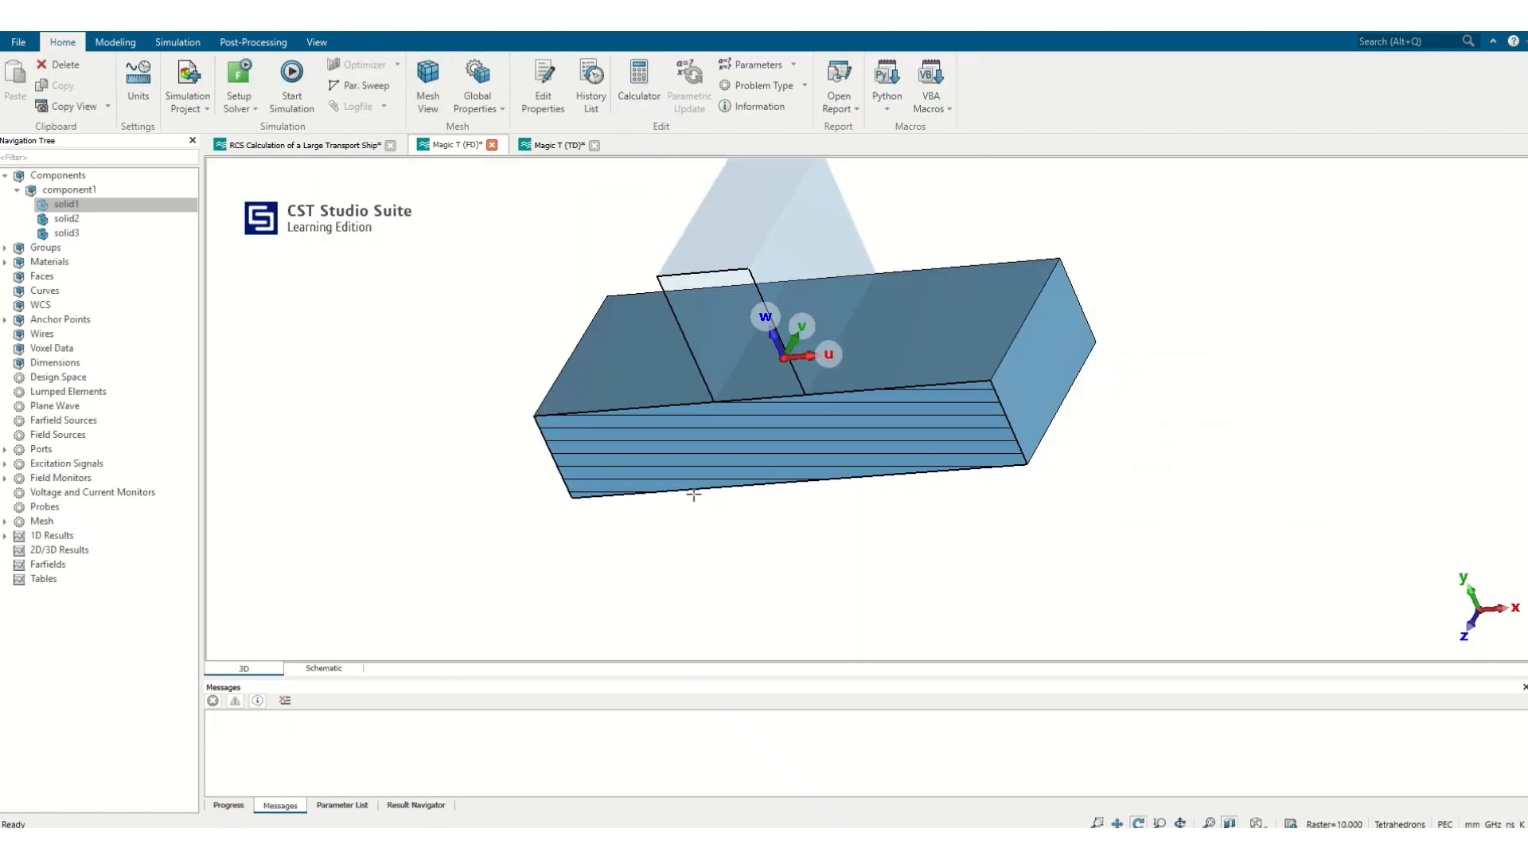
- Display the mesh view of Magic T (FD) and update the tetrahedral mesh to include solid1's local refinement
{"action": "left_click", "coordinate": [425, 76]}
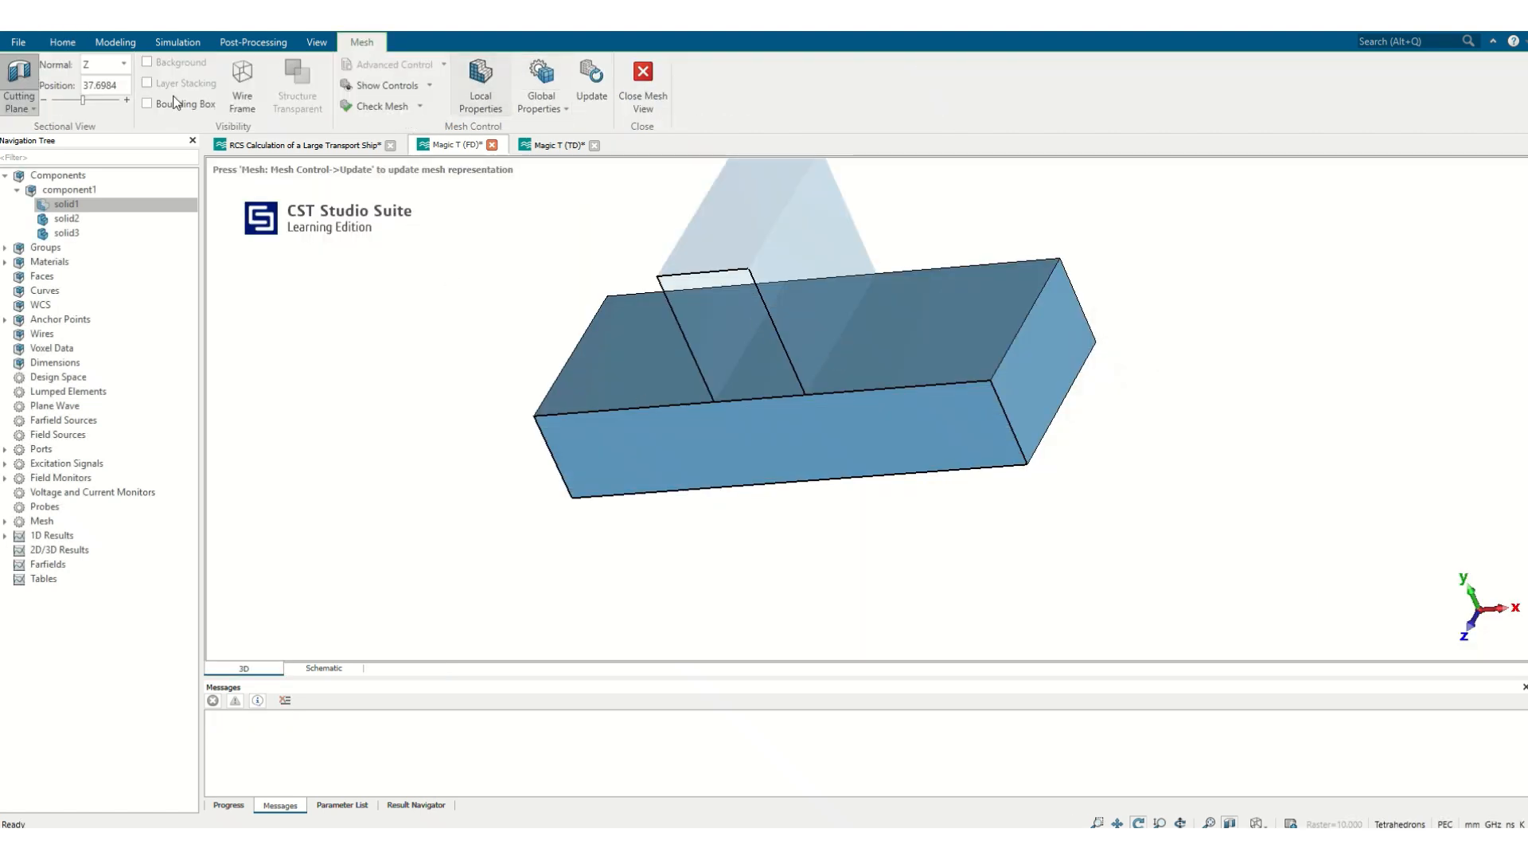
{"action": "left_click", "coordinate": [594, 65]}
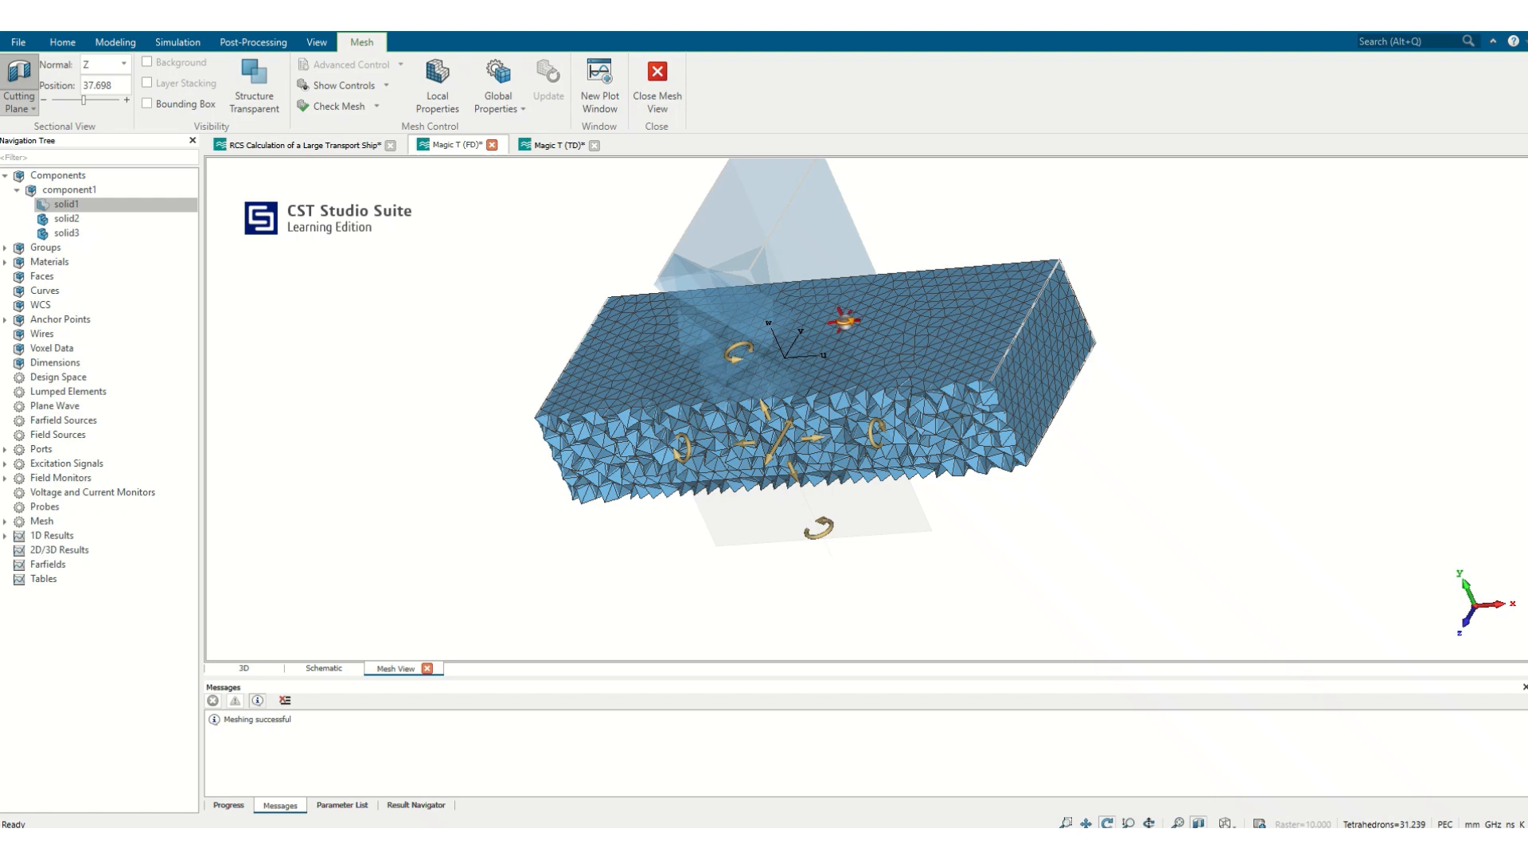
{"action": "left_click_drag", "start_coordinate": [844, 320], "coordinate": [914, 239]}
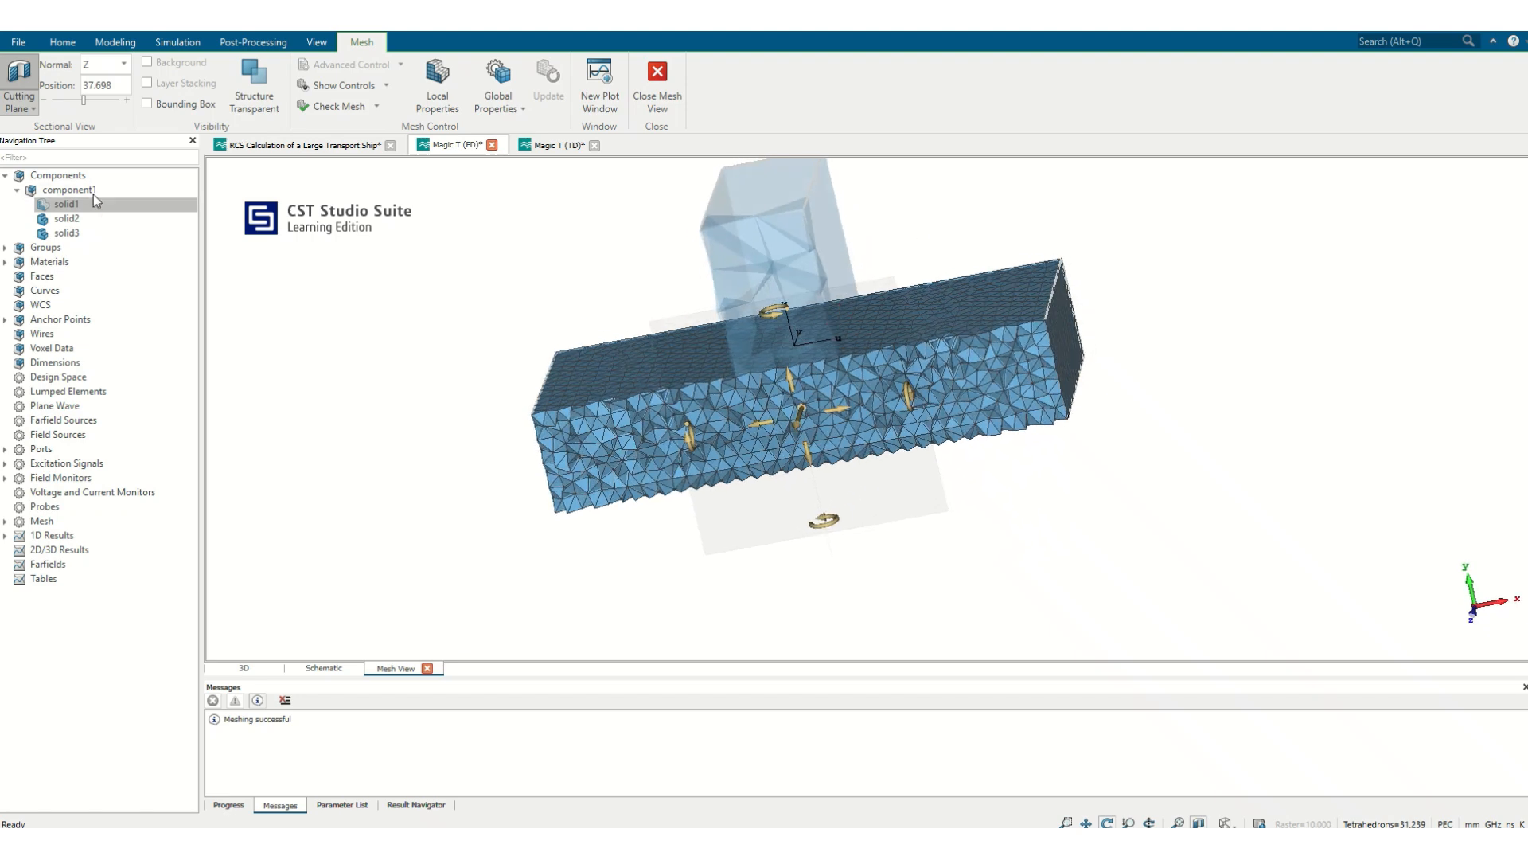
- Show the mesh of all components and compare solid1's cell size with the adjoining solids at the cut
{"action": "left_click", "coordinate": [40, 176]}
{"action": "left_click_drag", "start_coordinate": [461, 273], "coordinate": [532, 406]}
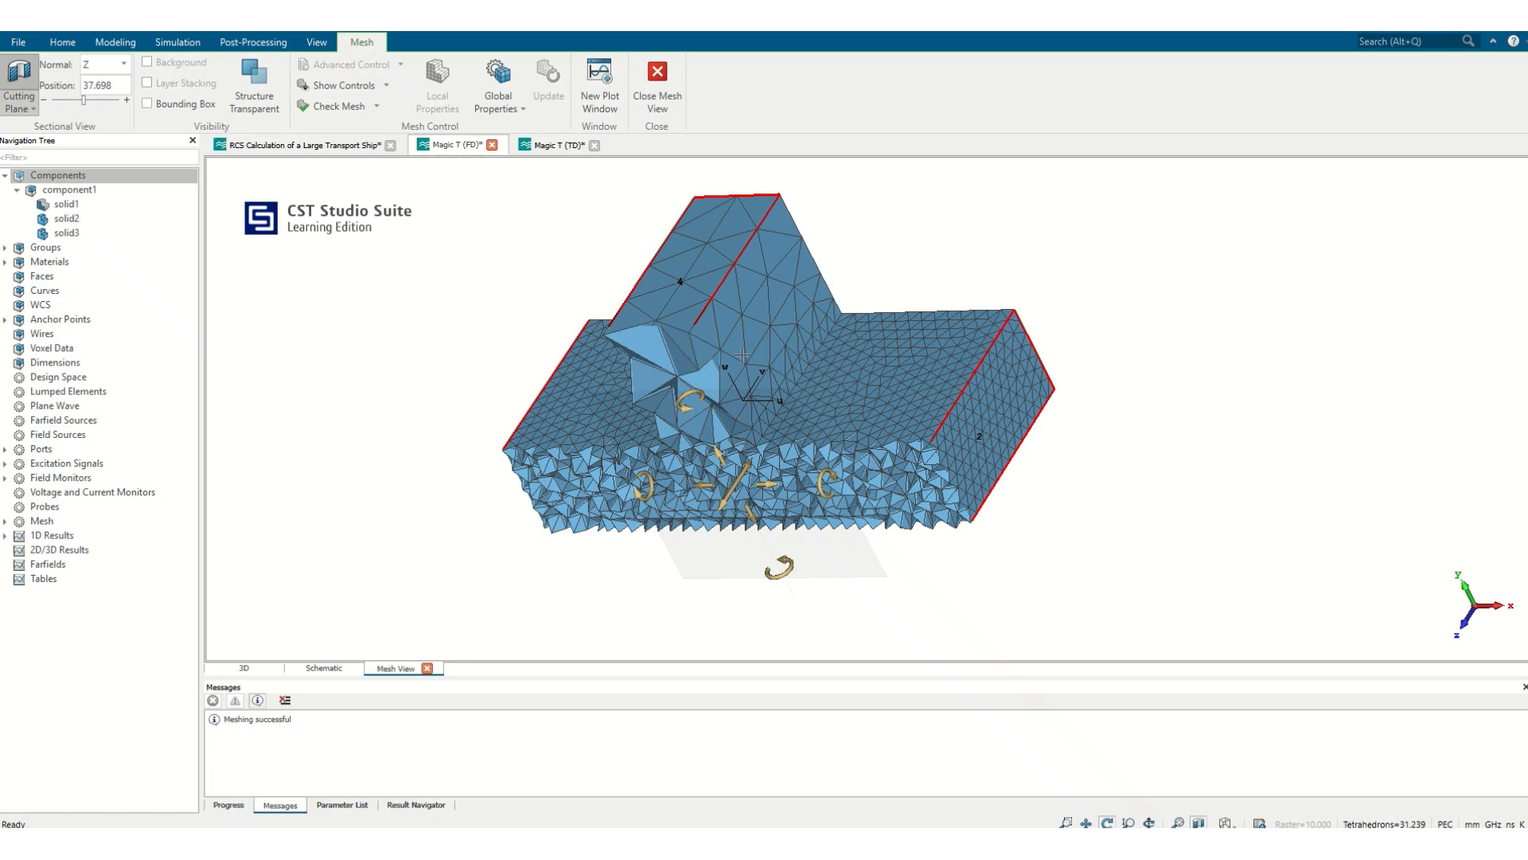
{"action": "left_click_drag", "start_coordinate": [863, 443], "coordinate": [808, 453]}
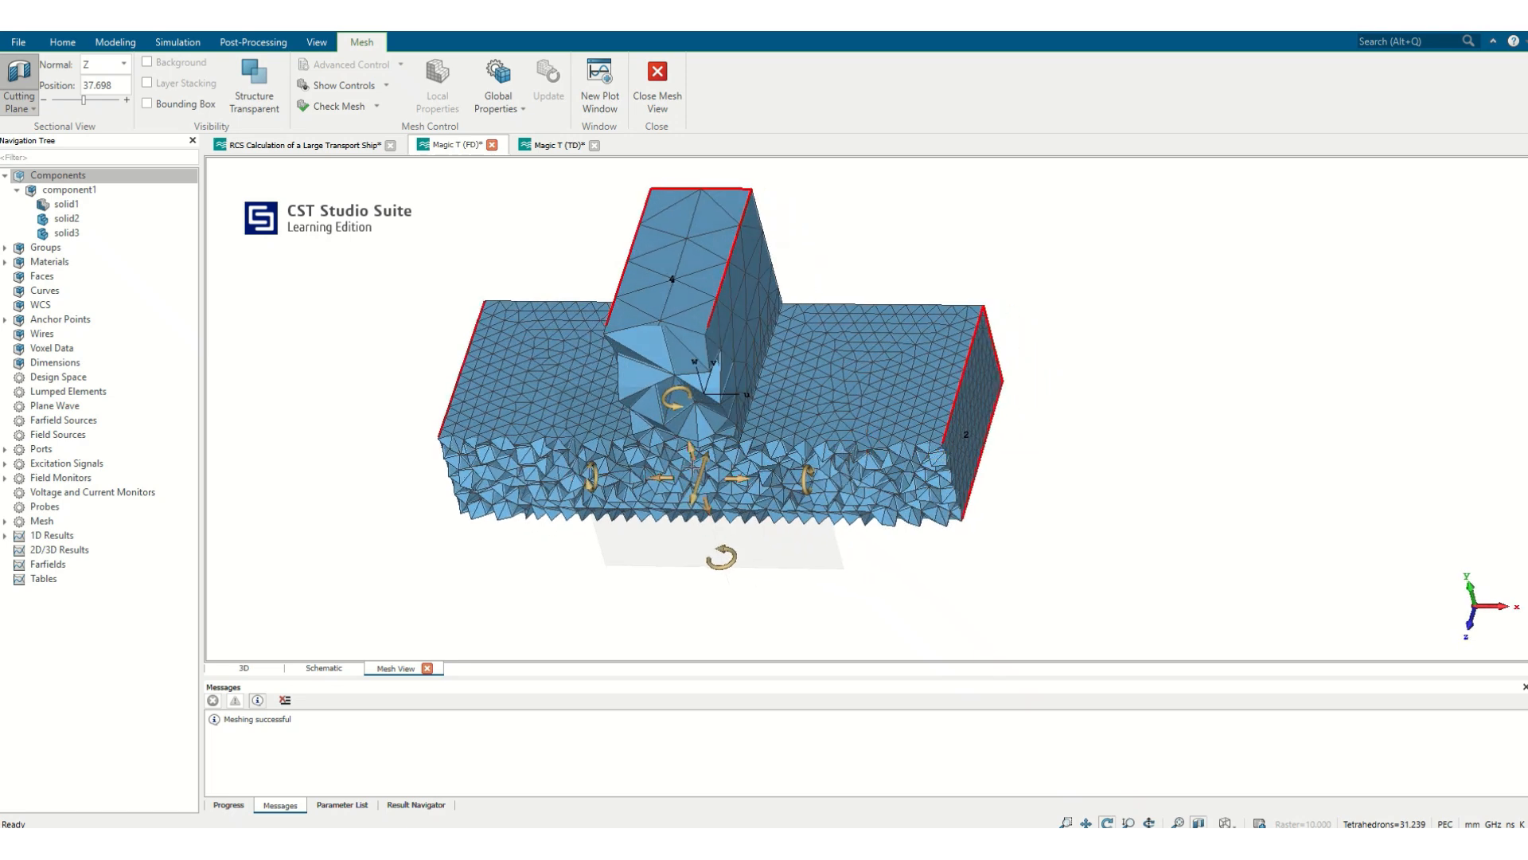
{"action": "scroll", "coordinate": [791, 471], "scroll_direction": "up", "scroll_amount": 5}
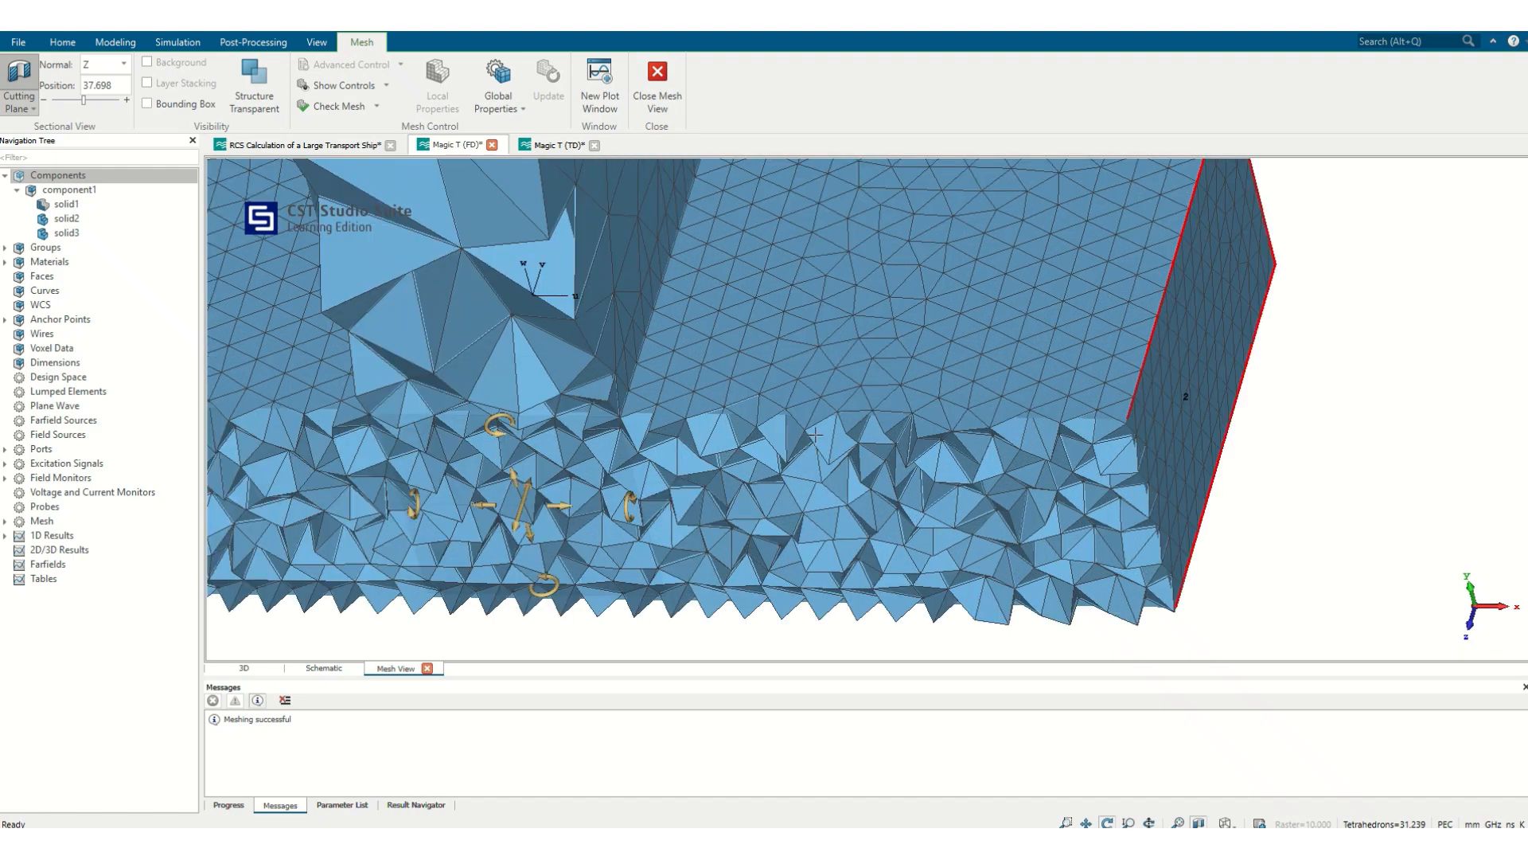
{"action": "left_click_drag", "start_coordinate": [816, 434], "coordinate": [723, 406]}
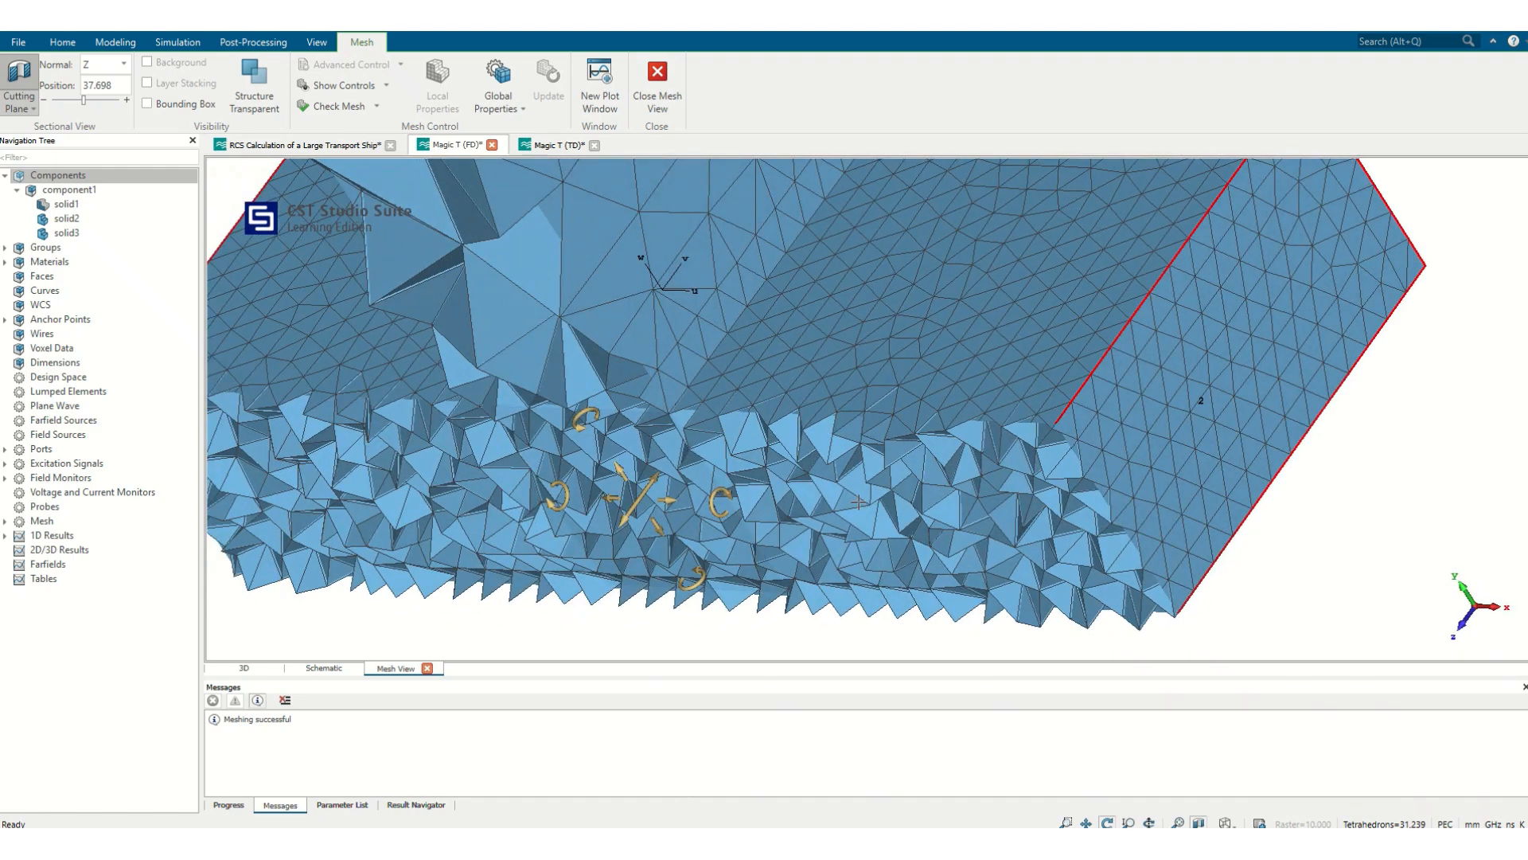
{"action": "scroll", "coordinate": [830, 429], "scroll_direction": "down", "scroll_amount": 6}
{"action": "left_click_drag", "start_coordinate": [984, 396], "coordinate": [888, 476]}
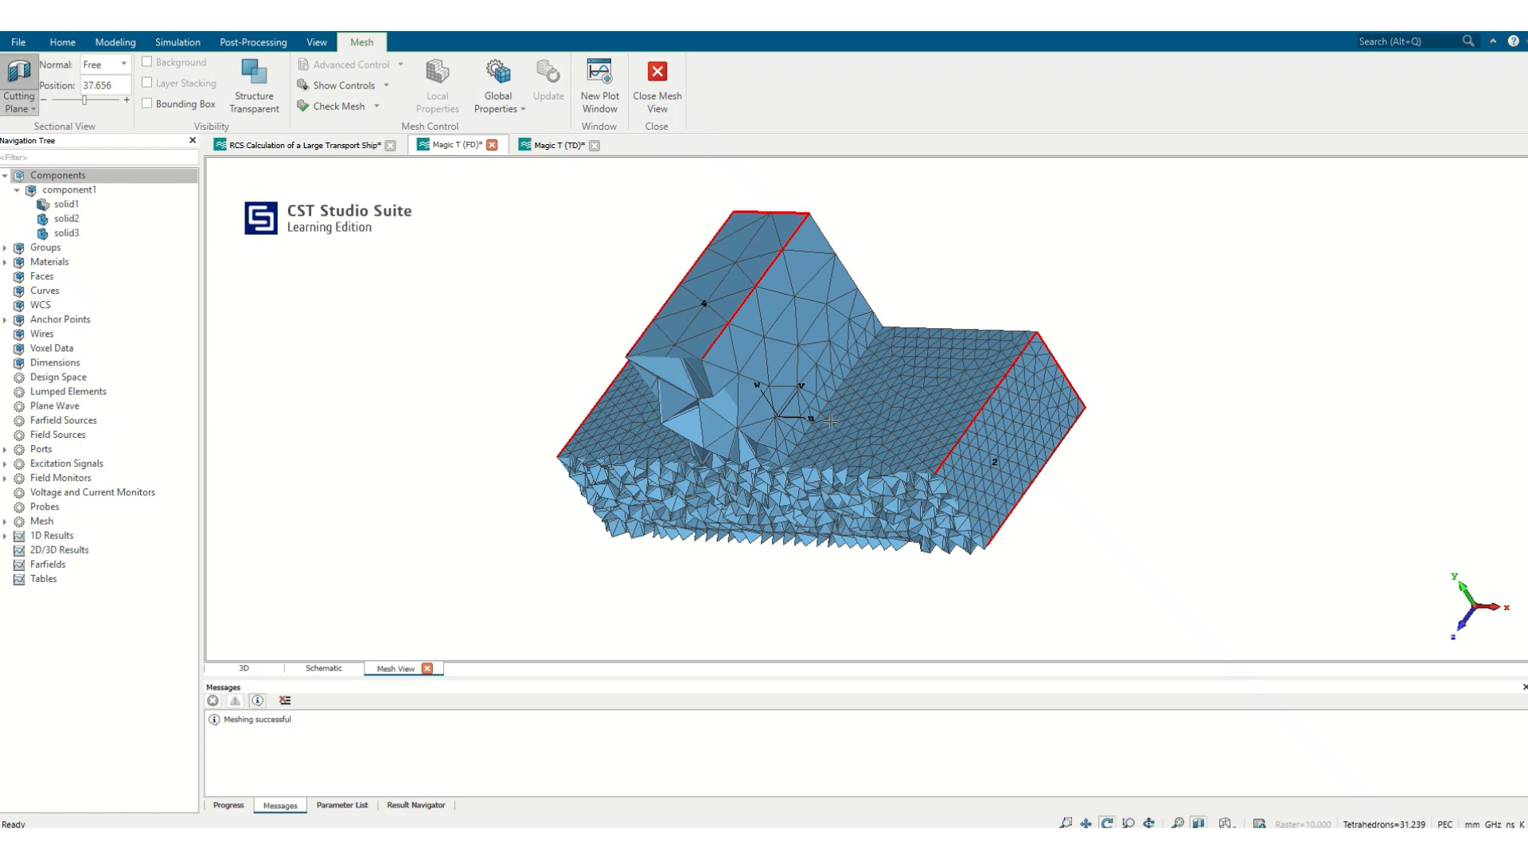
- Switch to Magic T (TD), review the hexahedral local mesh properties of component1's solid1, and leave them without changes
{"action": "left_click", "coordinate": [562, 146]}
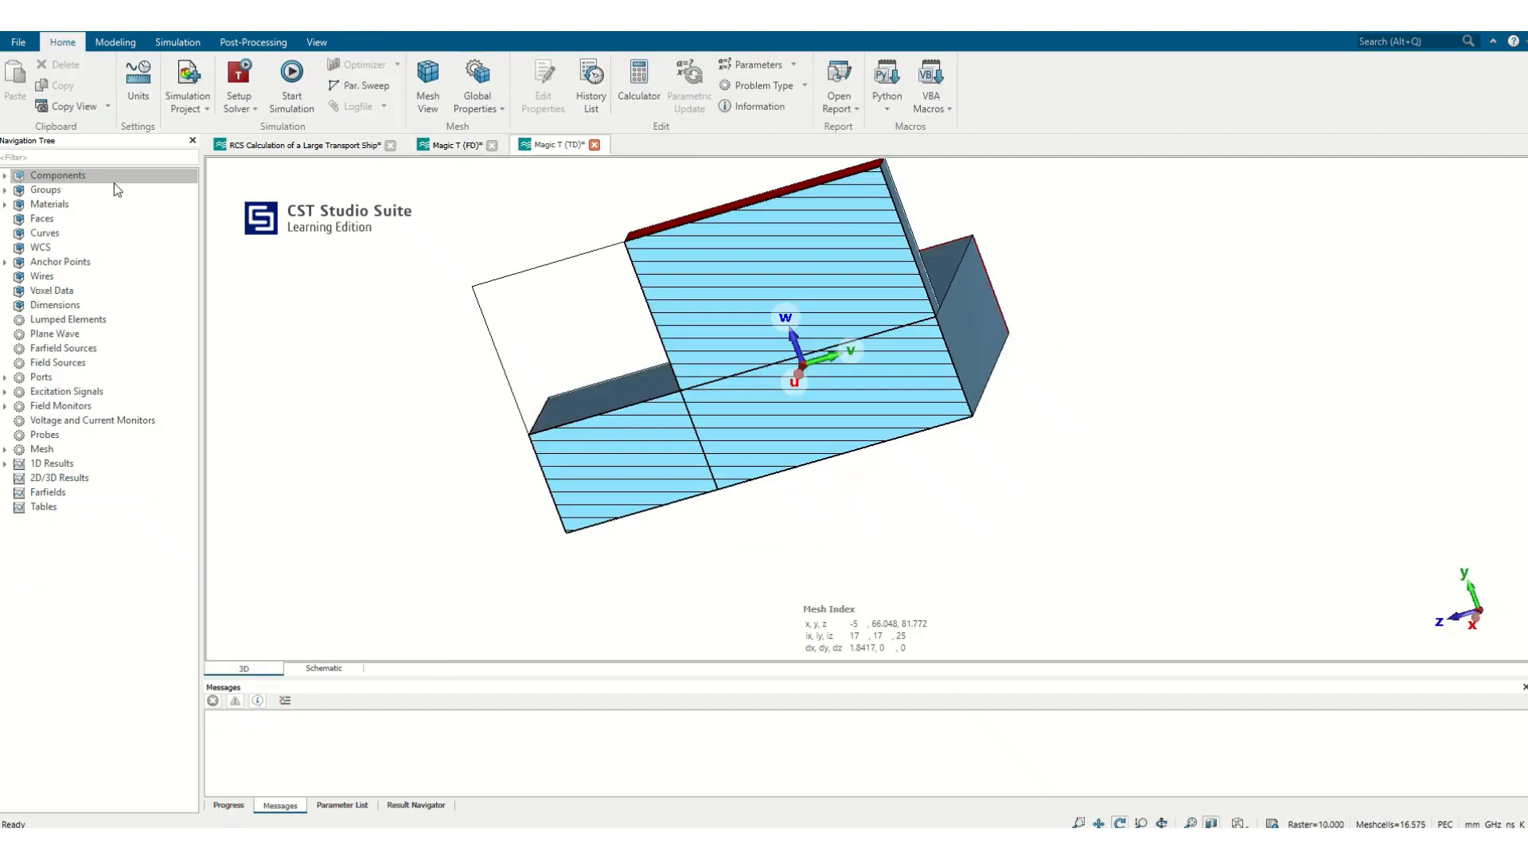
{"action": "left_click", "coordinate": [17, 191]}
{"action": "left_click", "coordinate": [65, 206]}
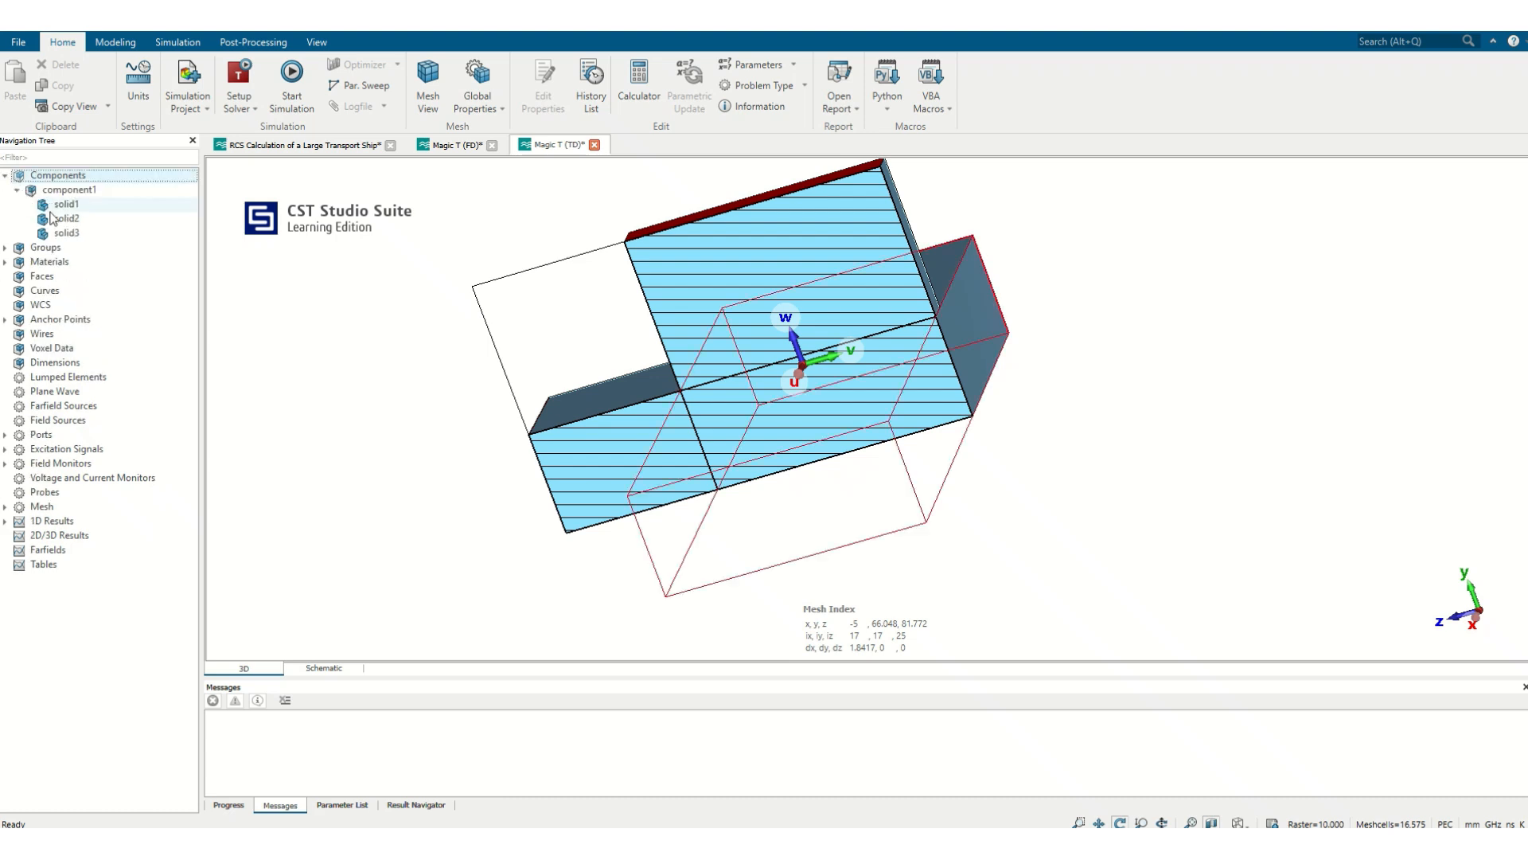
{"action": "right_click", "coordinate": [63, 209]}
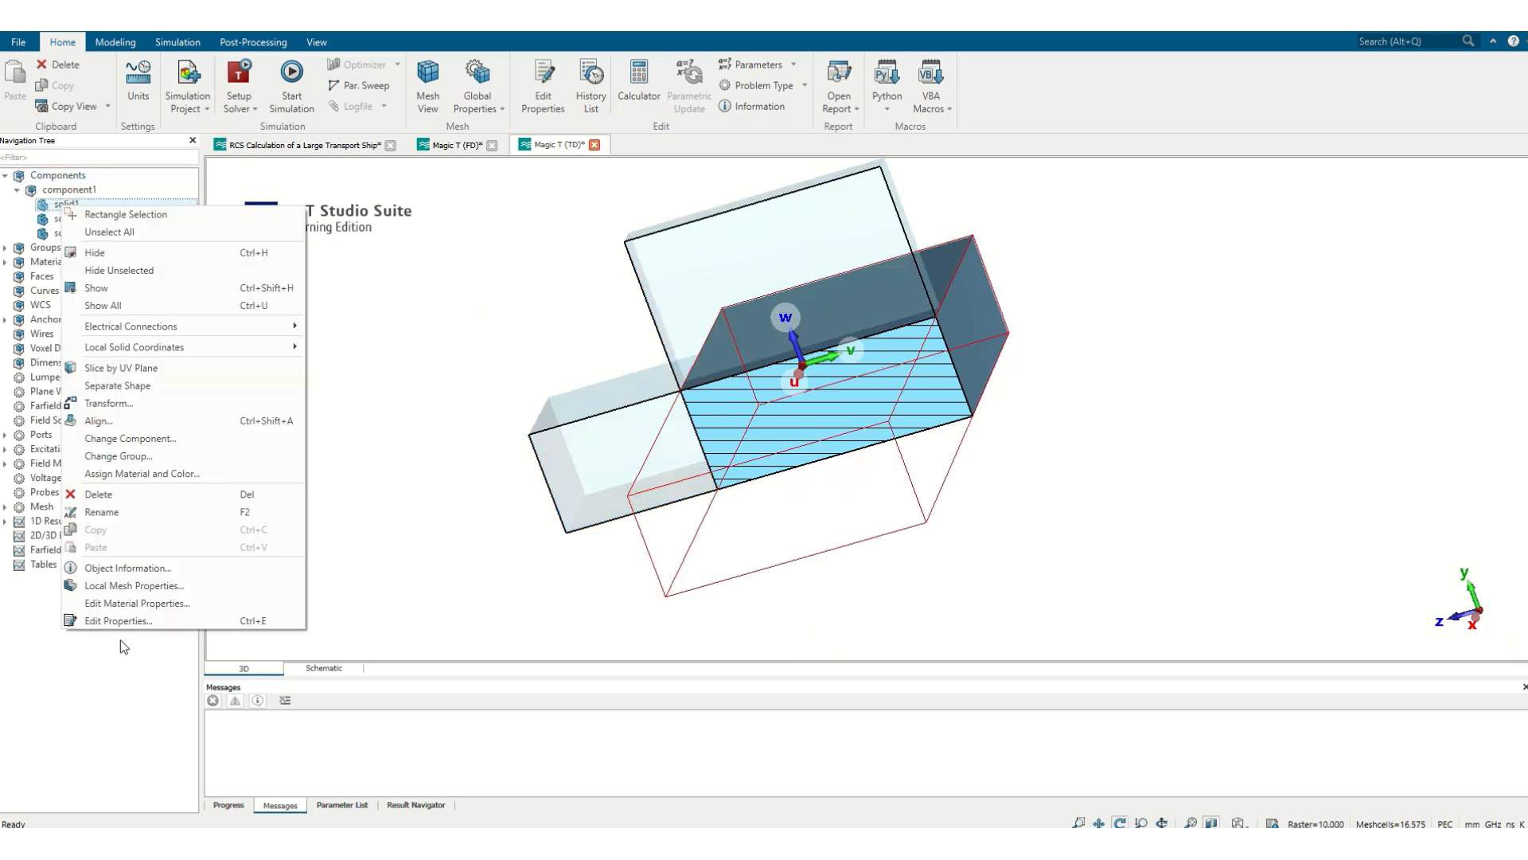
{"action": "left_click", "coordinate": [138, 592]}
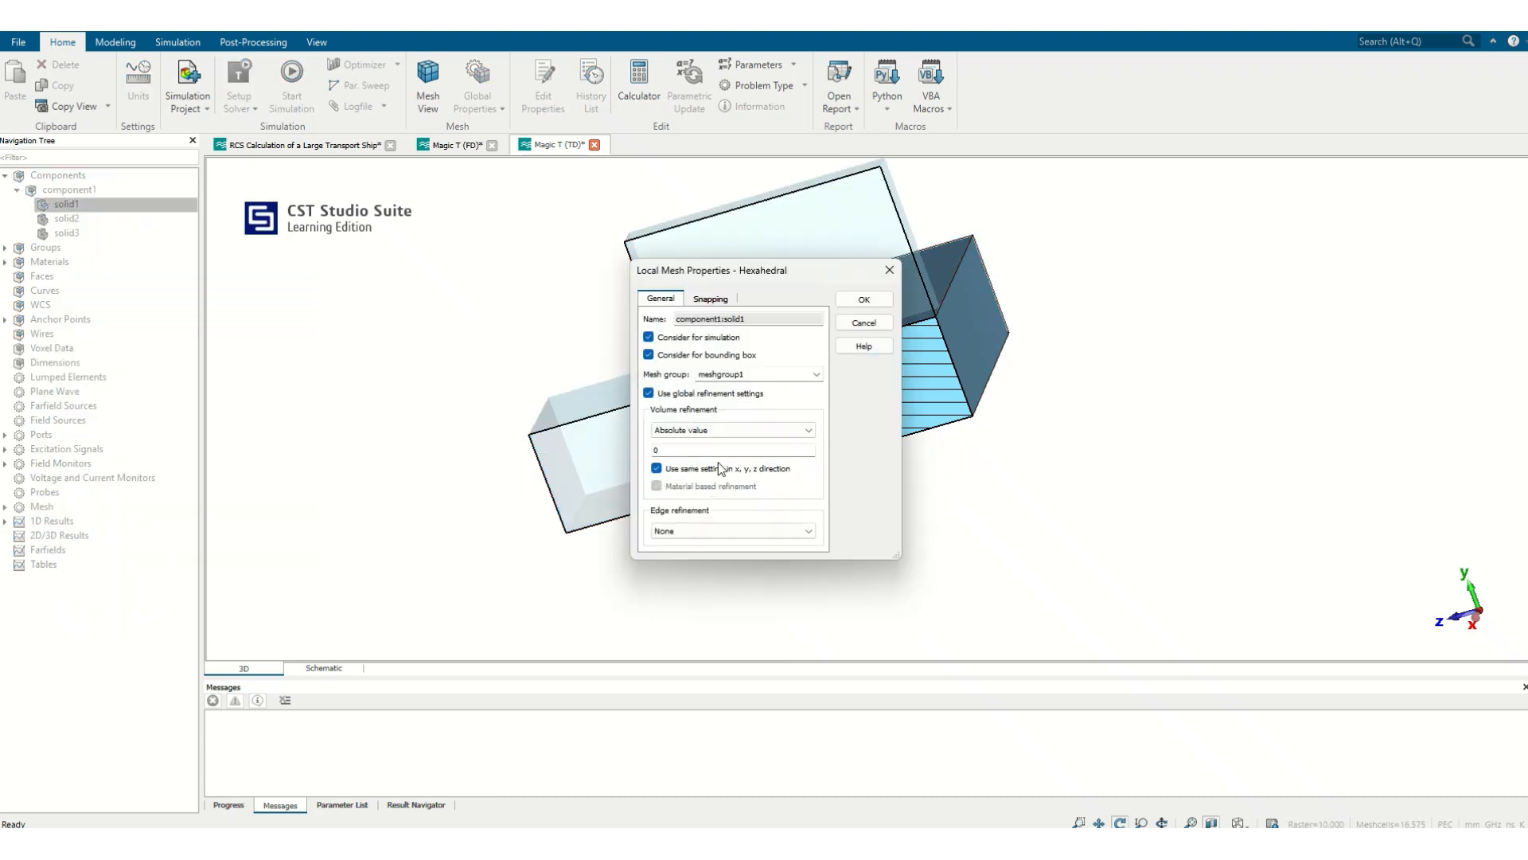
{"action": "left_click", "coordinate": [863, 323]}
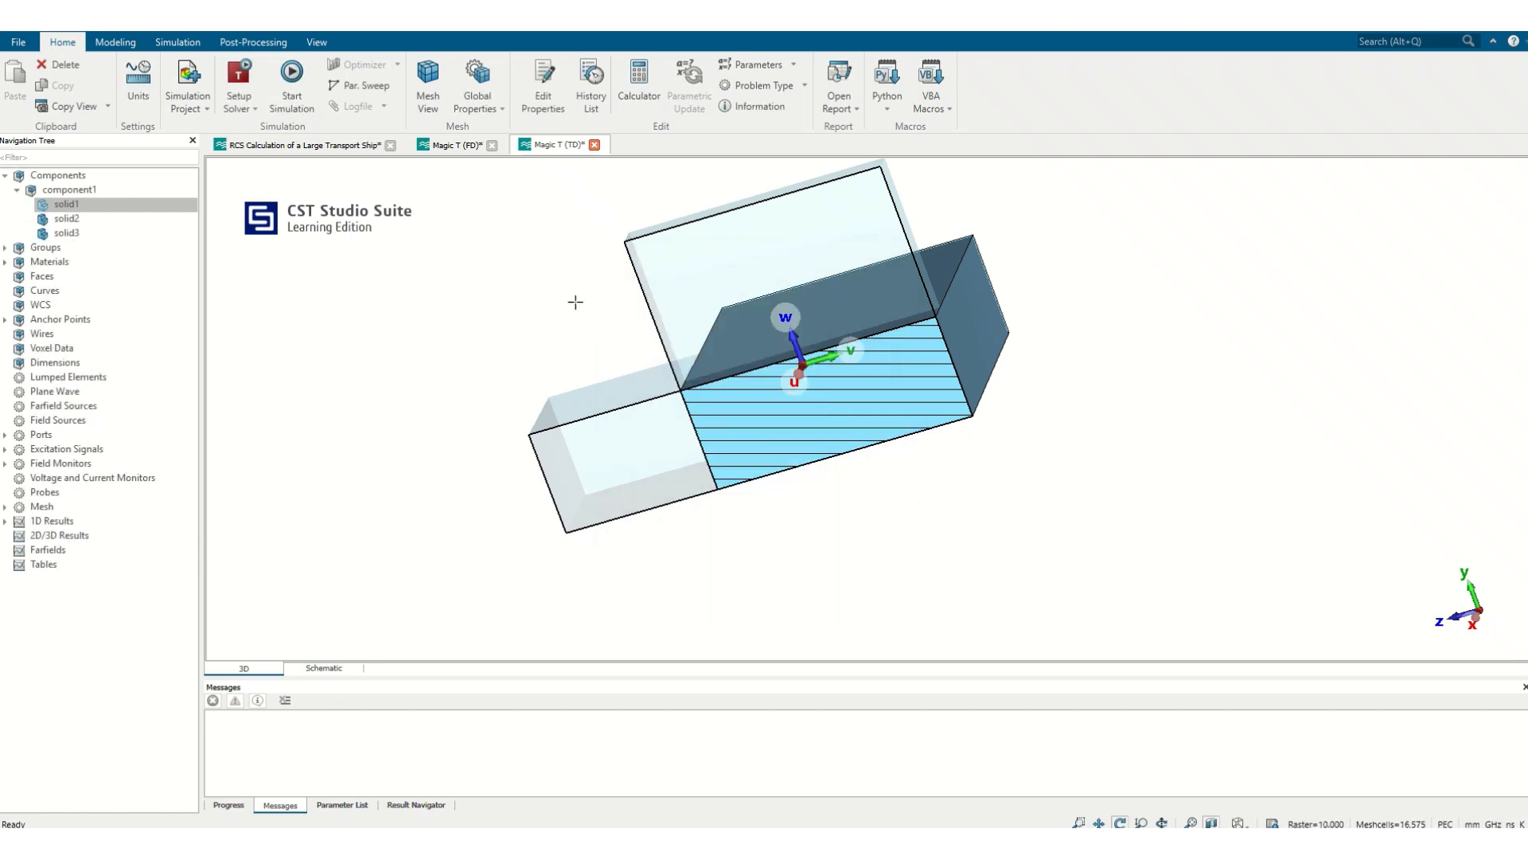
- Expand the groups and turn off the global snapping settings in solid1's local mesh properties
{"action": "left_click", "coordinate": [5, 248]}
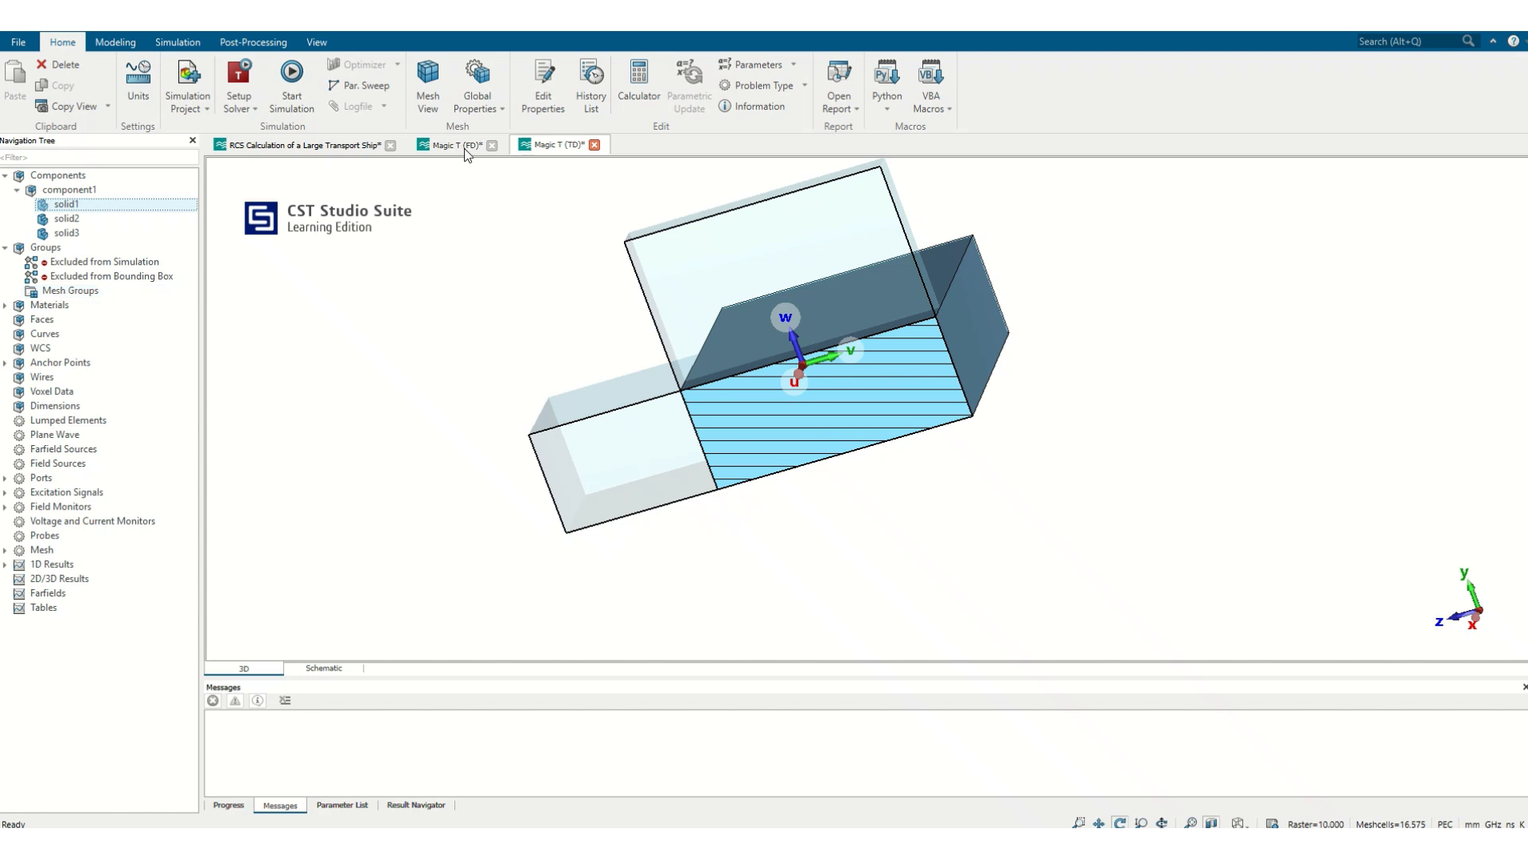
{"action": "right_click", "coordinate": [107, 204]}
{"action": "left_click", "coordinate": [179, 583]}
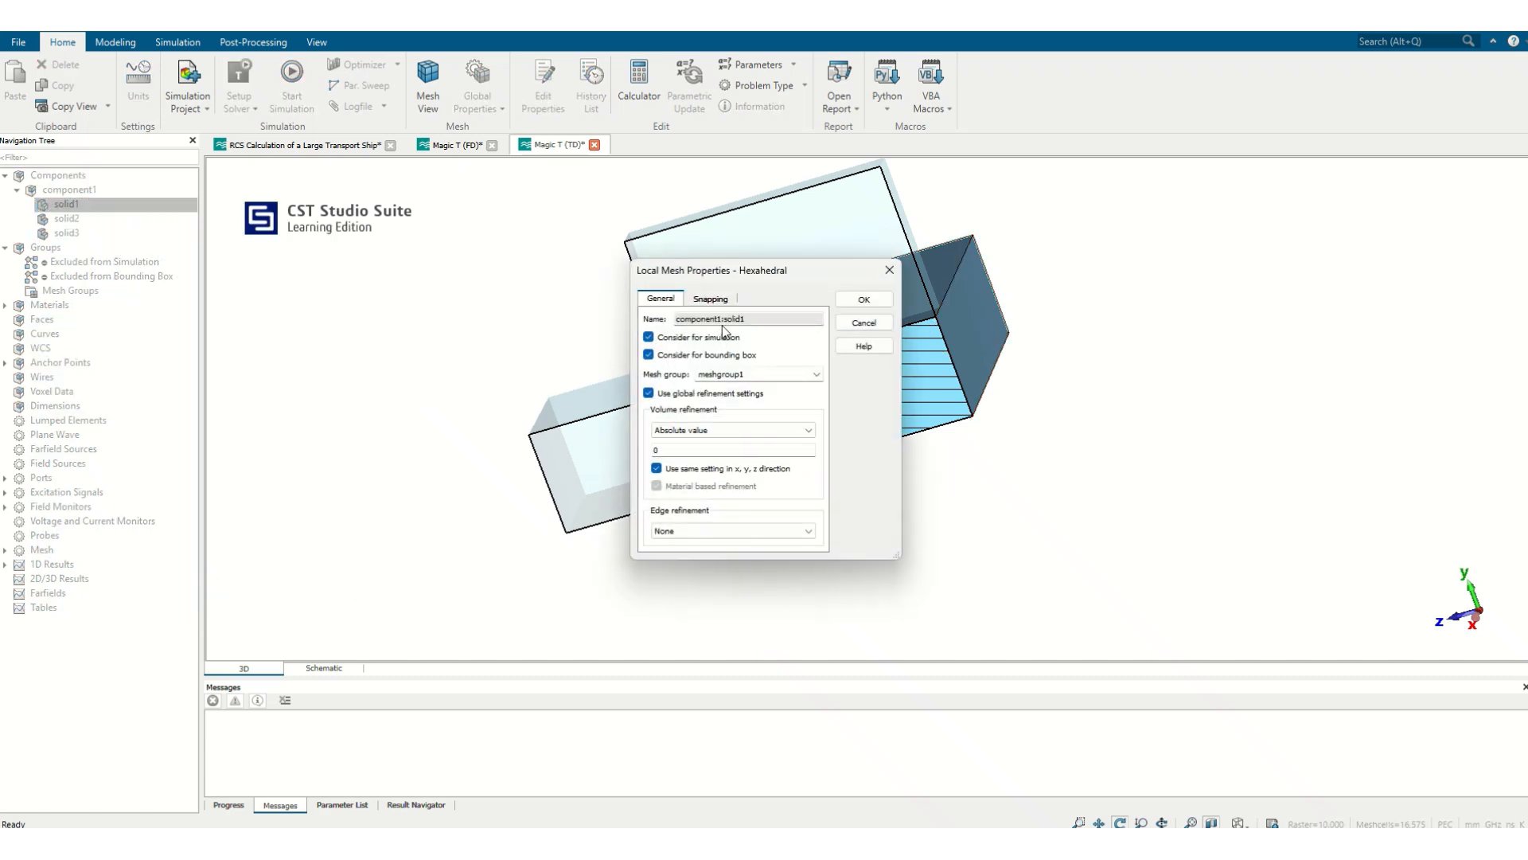
{"action": "left_click", "coordinate": [711, 299]}
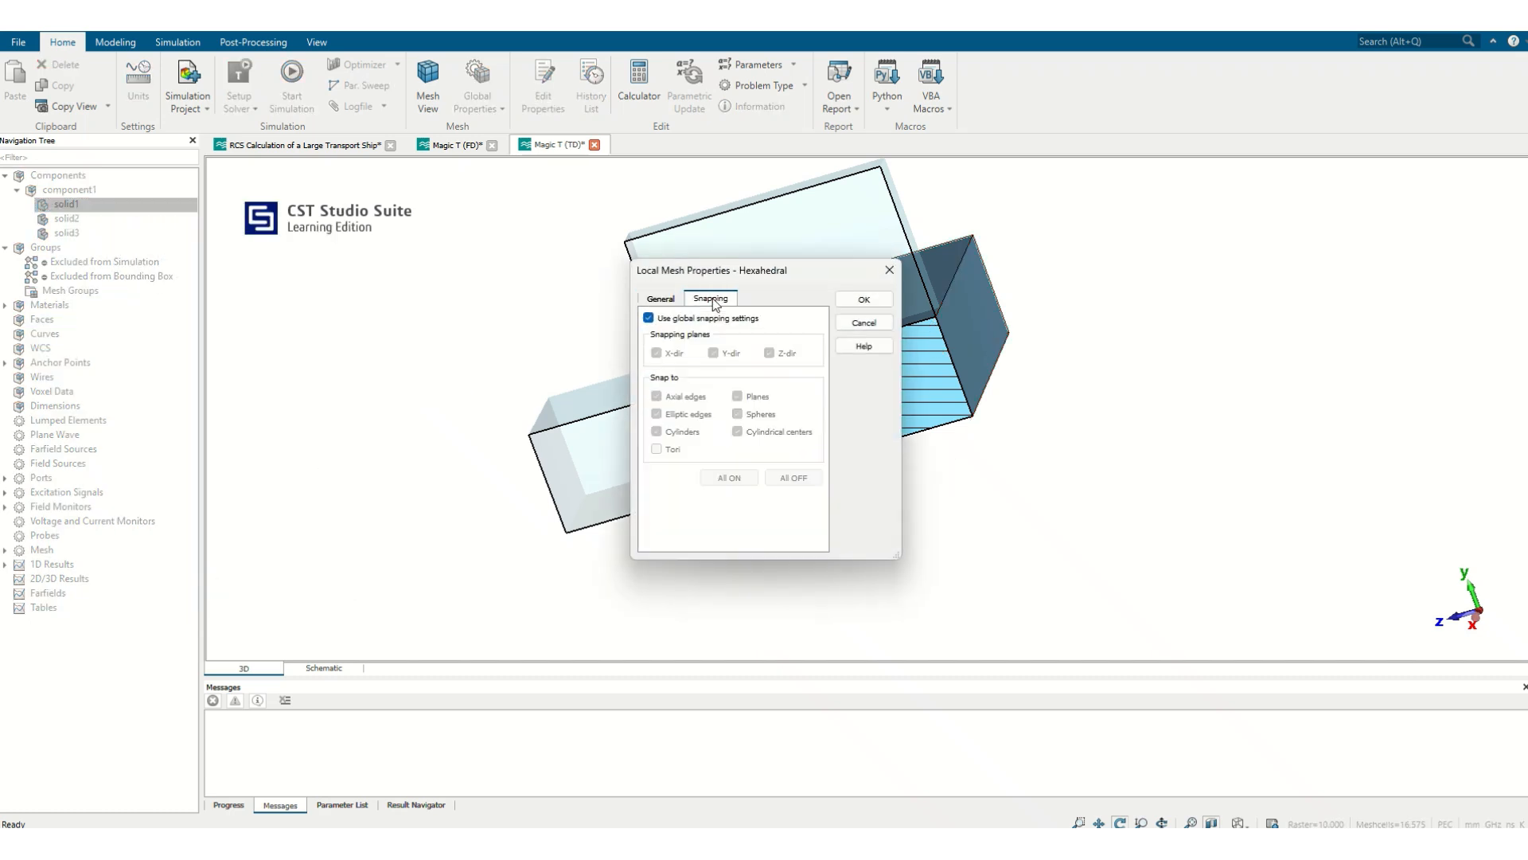
{"action": "left_click", "coordinate": [818, 319]}
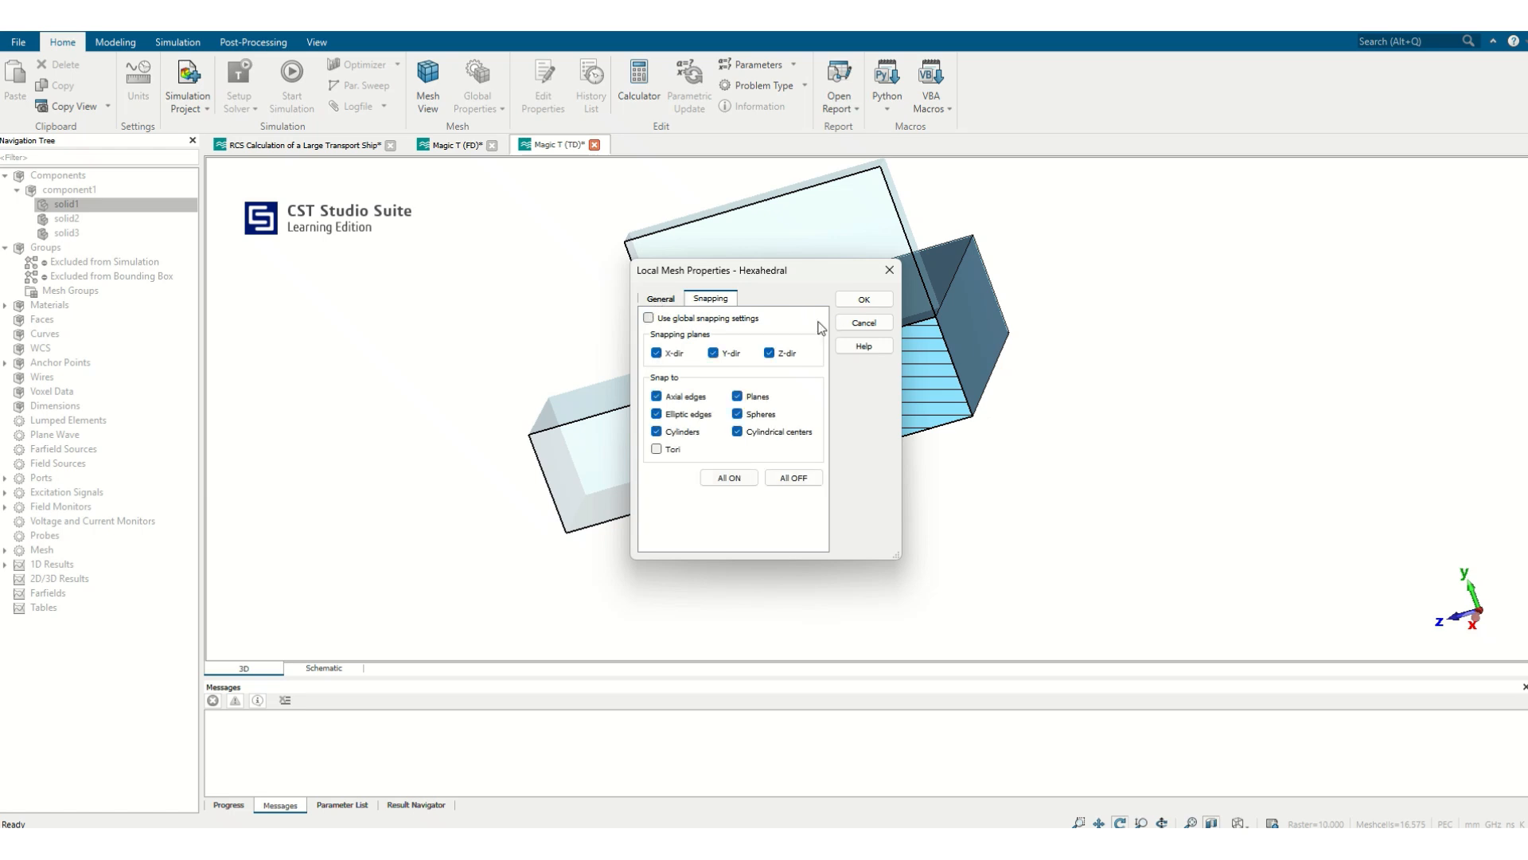
{"action": "left_click", "coordinate": [863, 299]}
- Review the snapping options in solid2's local mesh properties and apply the local settings
{"action": "left_click", "coordinate": [64, 233]}
{"action": "left_click", "coordinate": [66, 219]}
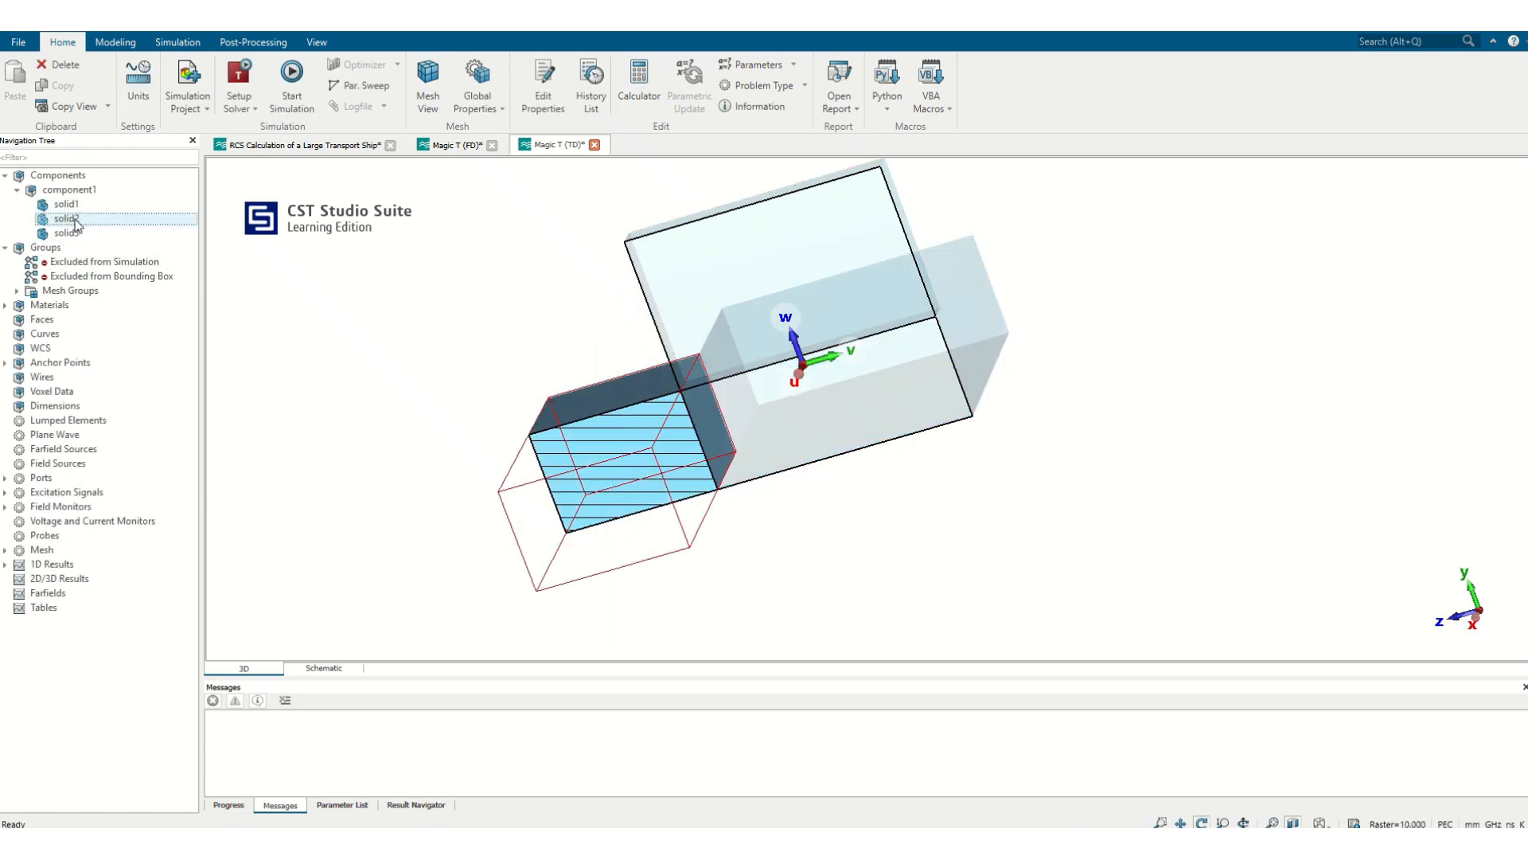
{"action": "right_click", "coordinate": [71, 218]}
{"action": "left_click", "coordinate": [162, 599]}
{"action": "left_click", "coordinate": [710, 299]}
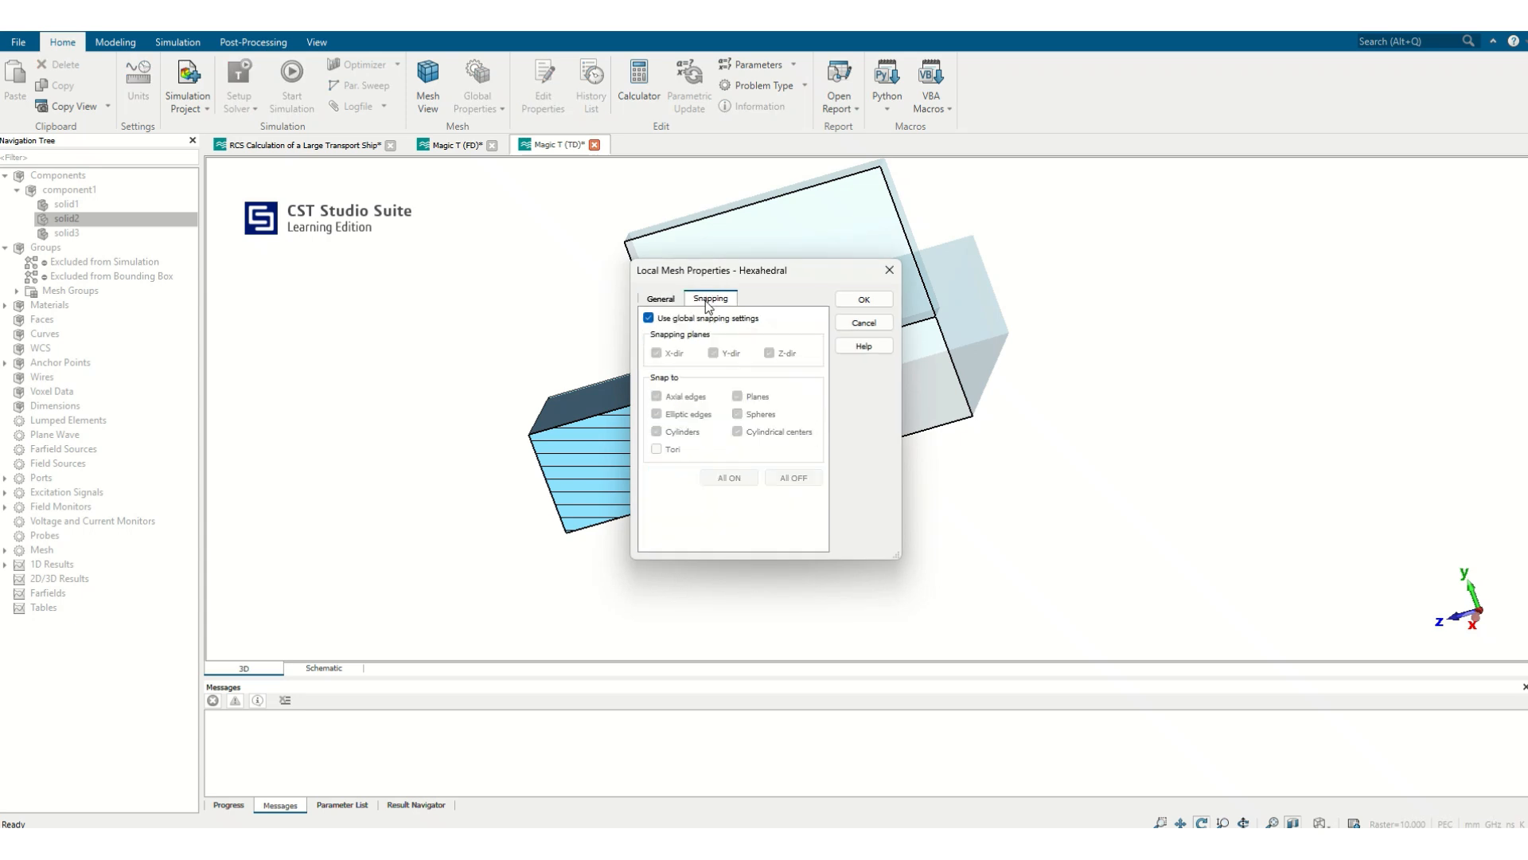
{"action": "left_click", "coordinate": [863, 300]}
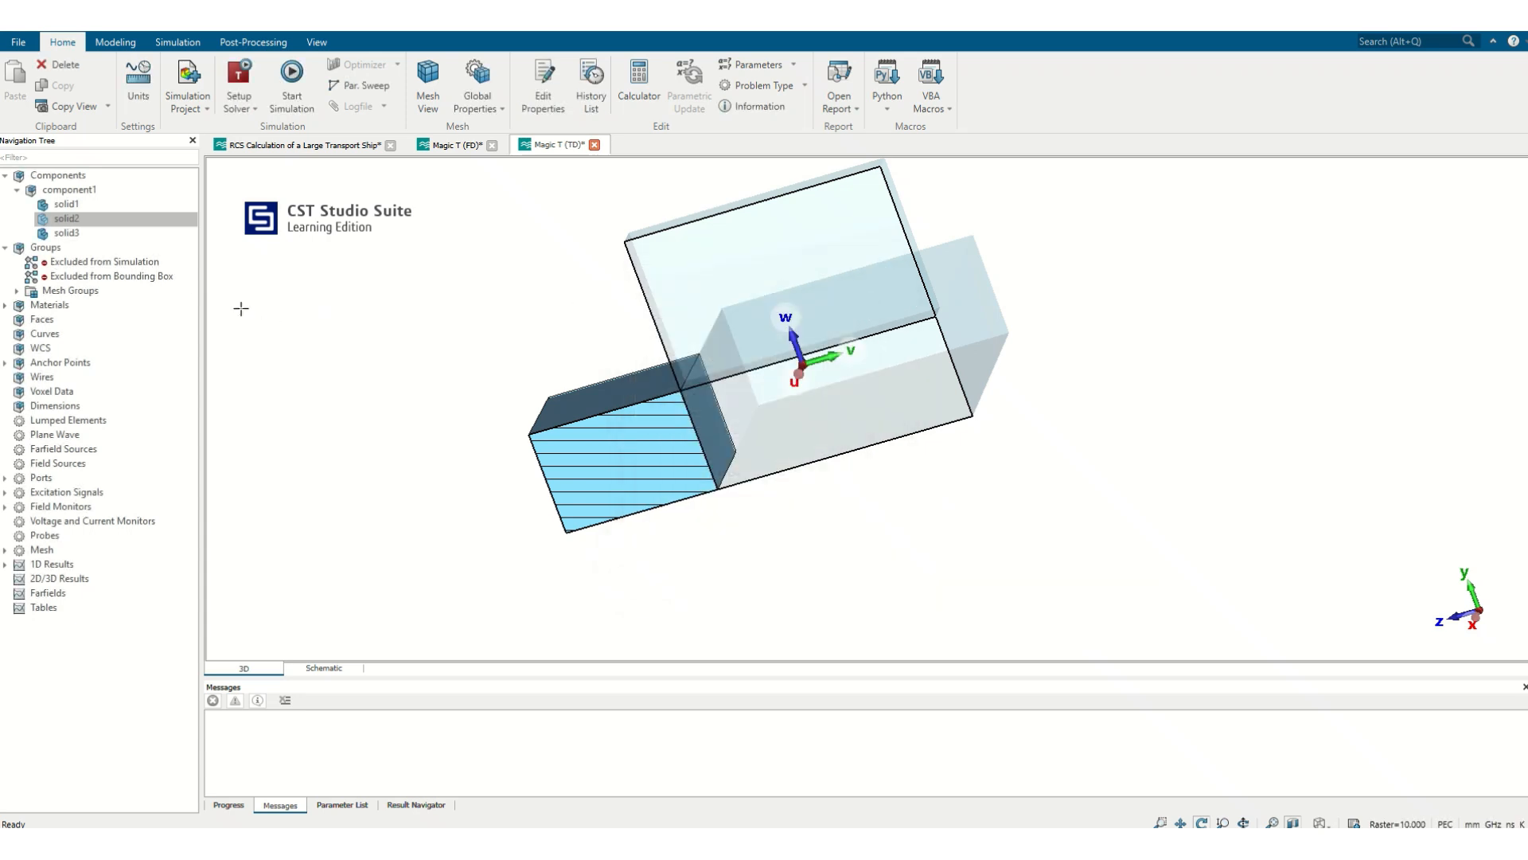
- Expand the mesh groups and check which part of component1 belongs to meshgroup1 and meshgroup2
{"action": "left_click", "coordinate": [17, 291]}
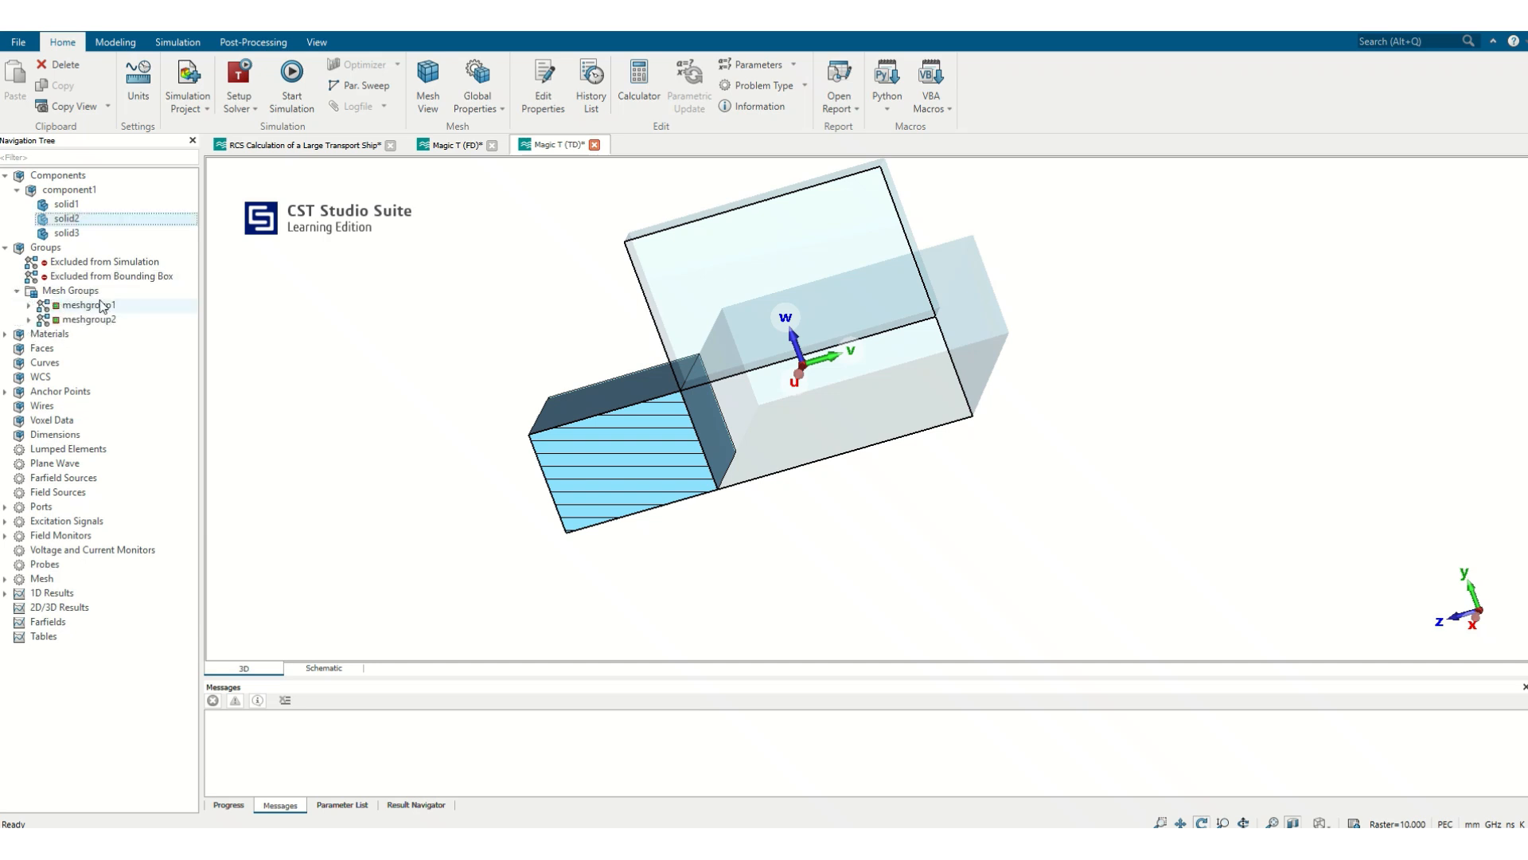
{"action": "left_click", "coordinate": [64, 306]}
{"action": "left_click", "coordinate": [64, 316]}
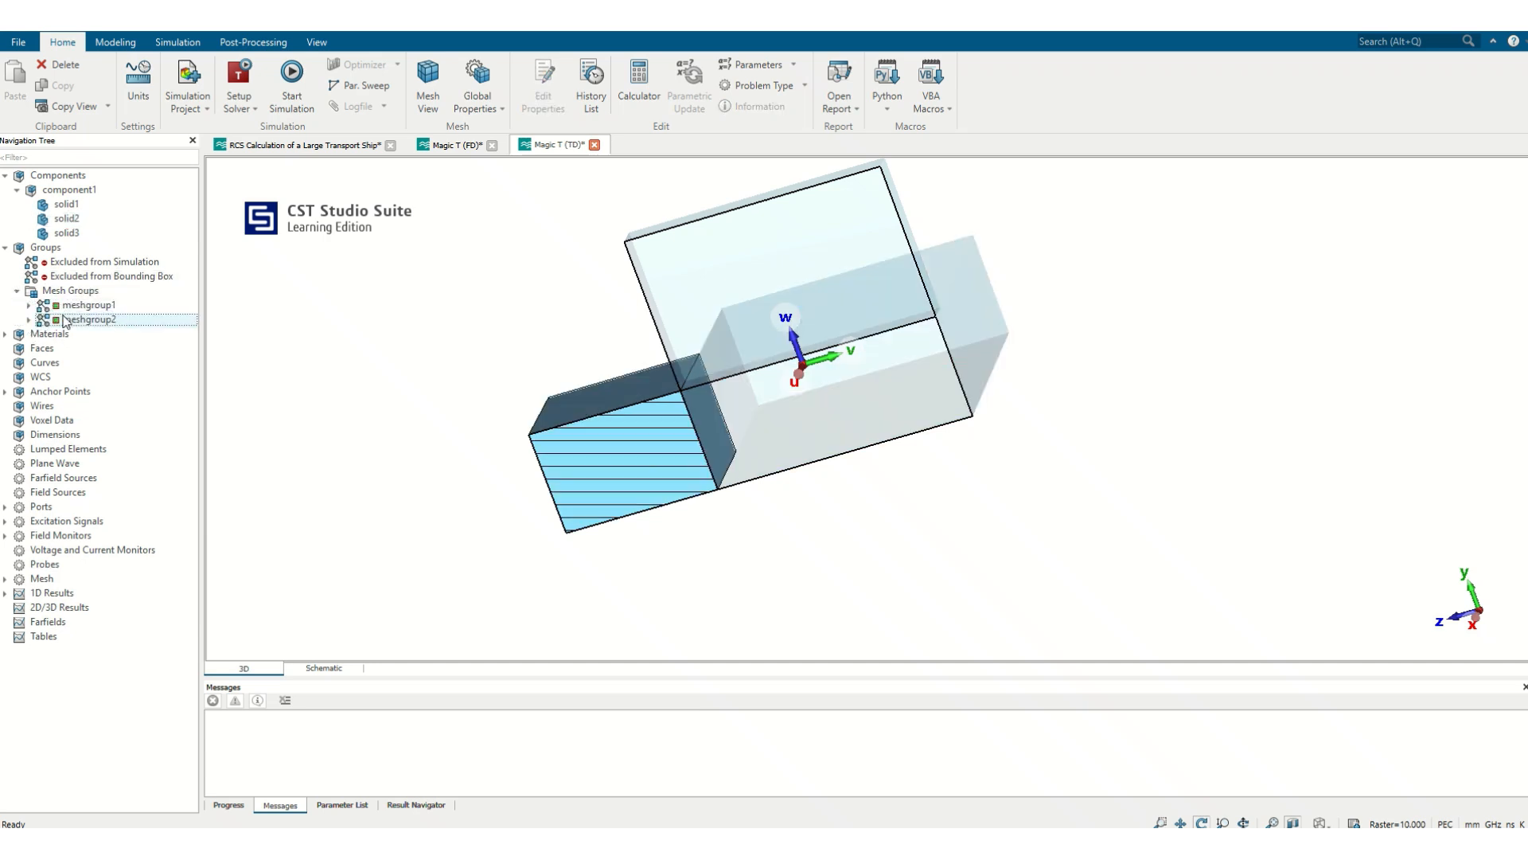
{"action": "double_click", "coordinate": [70, 305]}
{"action": "left_click", "coordinate": [71, 319]}
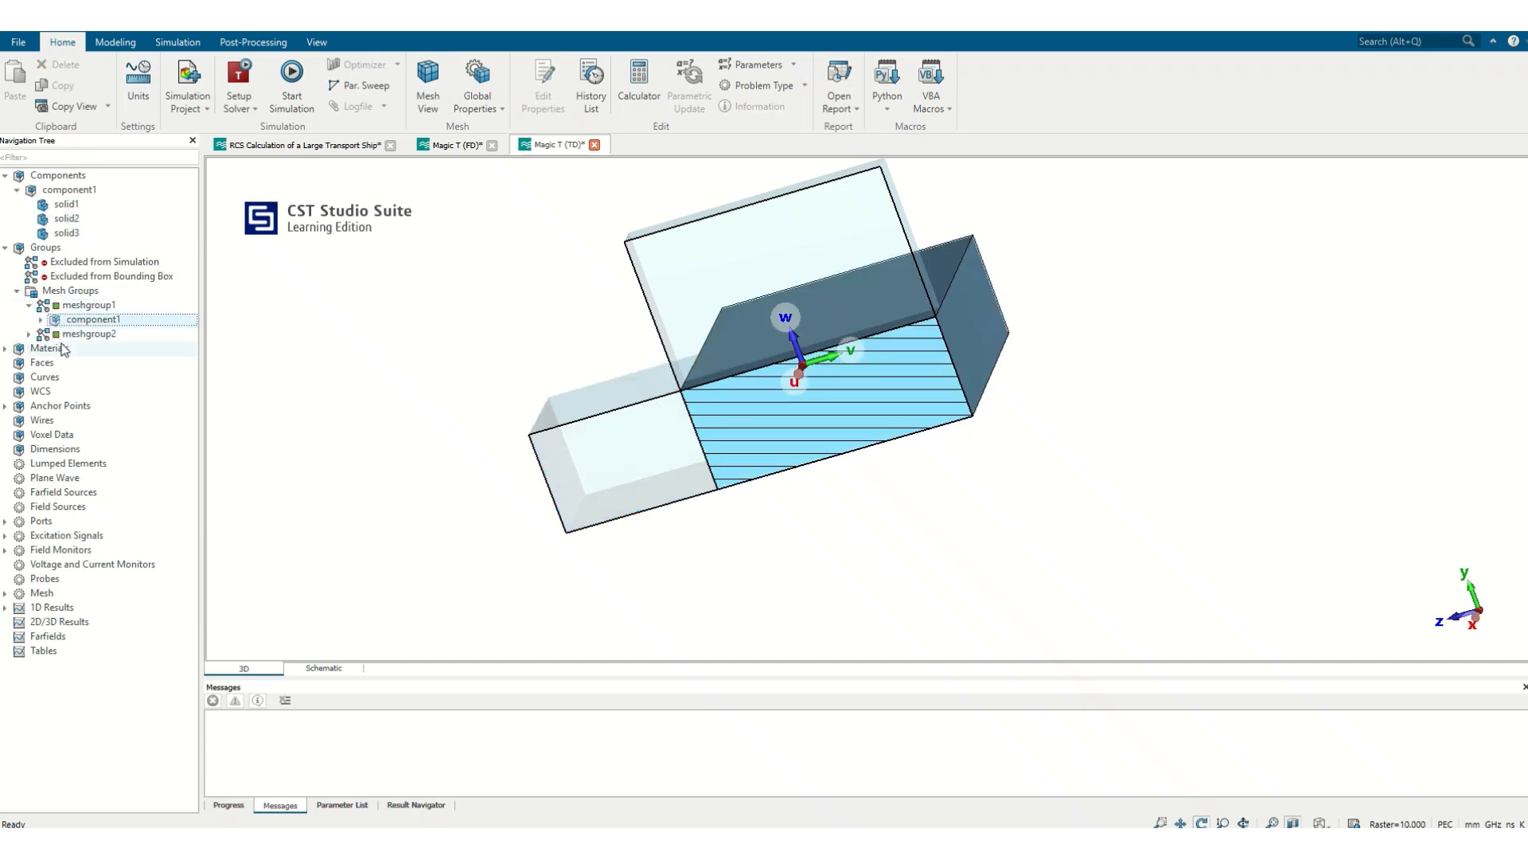
{"action": "left_click", "coordinate": [29, 335]}
{"action": "left_click", "coordinate": [74, 349]}
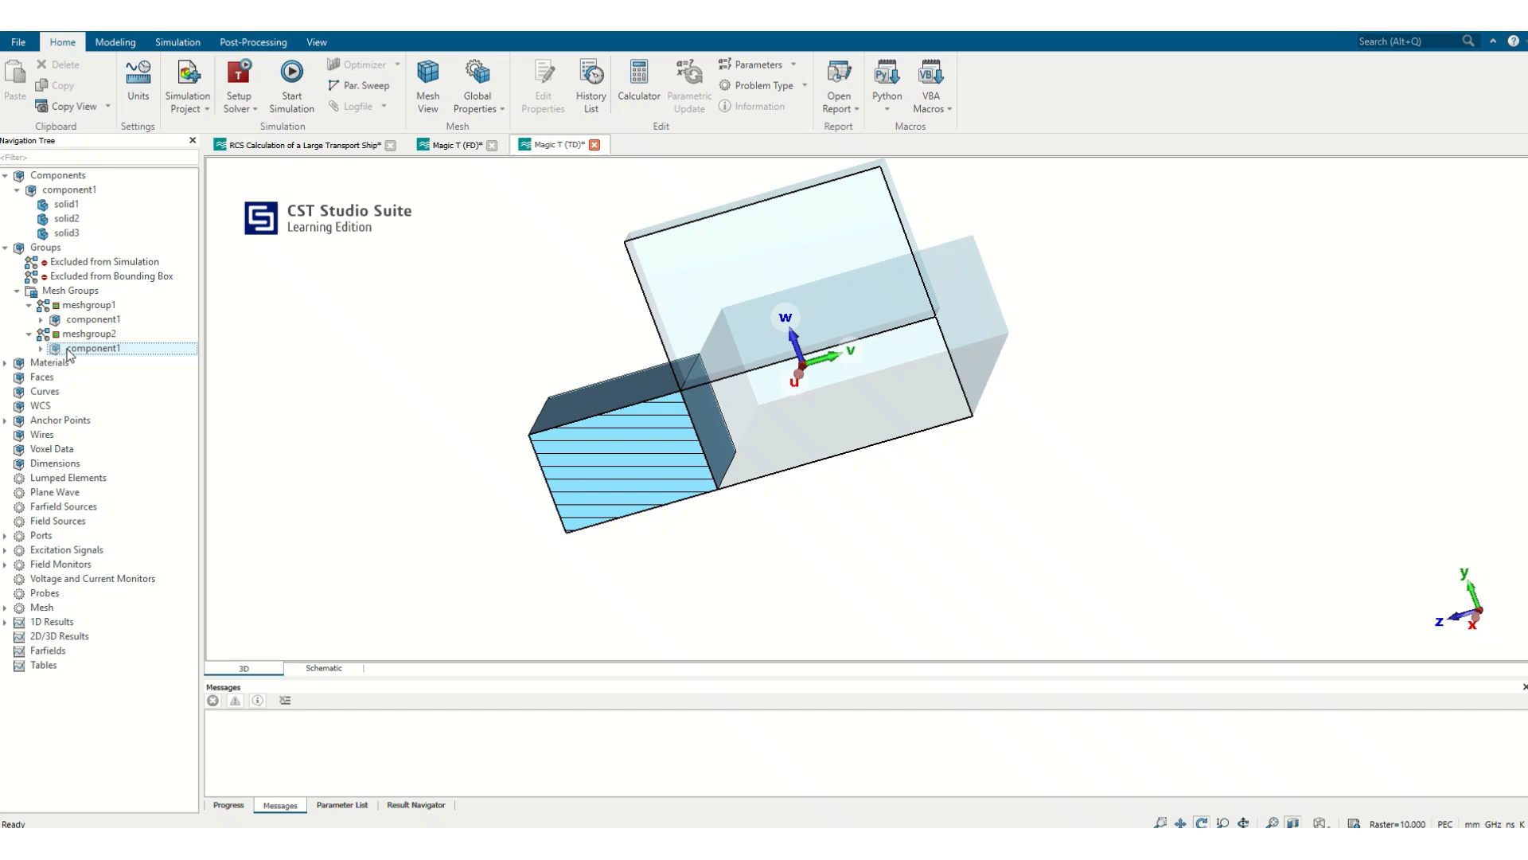
- Move component1's solid2 from meshgroup2 into meshgroup1 and select it there
{"action": "left_click_drag", "start_coordinate": [68, 354], "coordinate": [69, 310]}
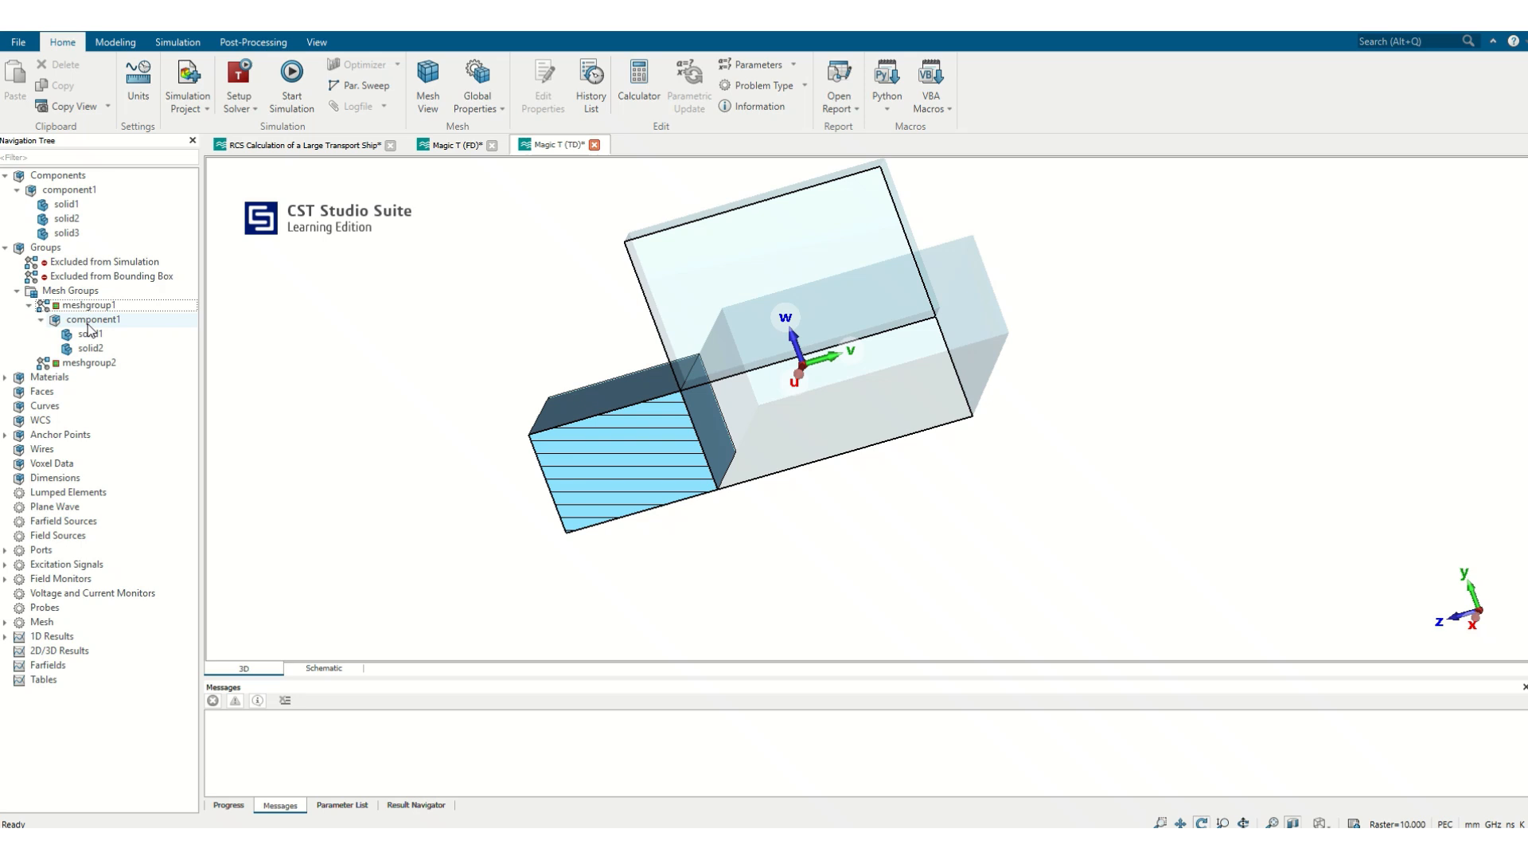
{"action": "left_click", "coordinate": [94, 347]}
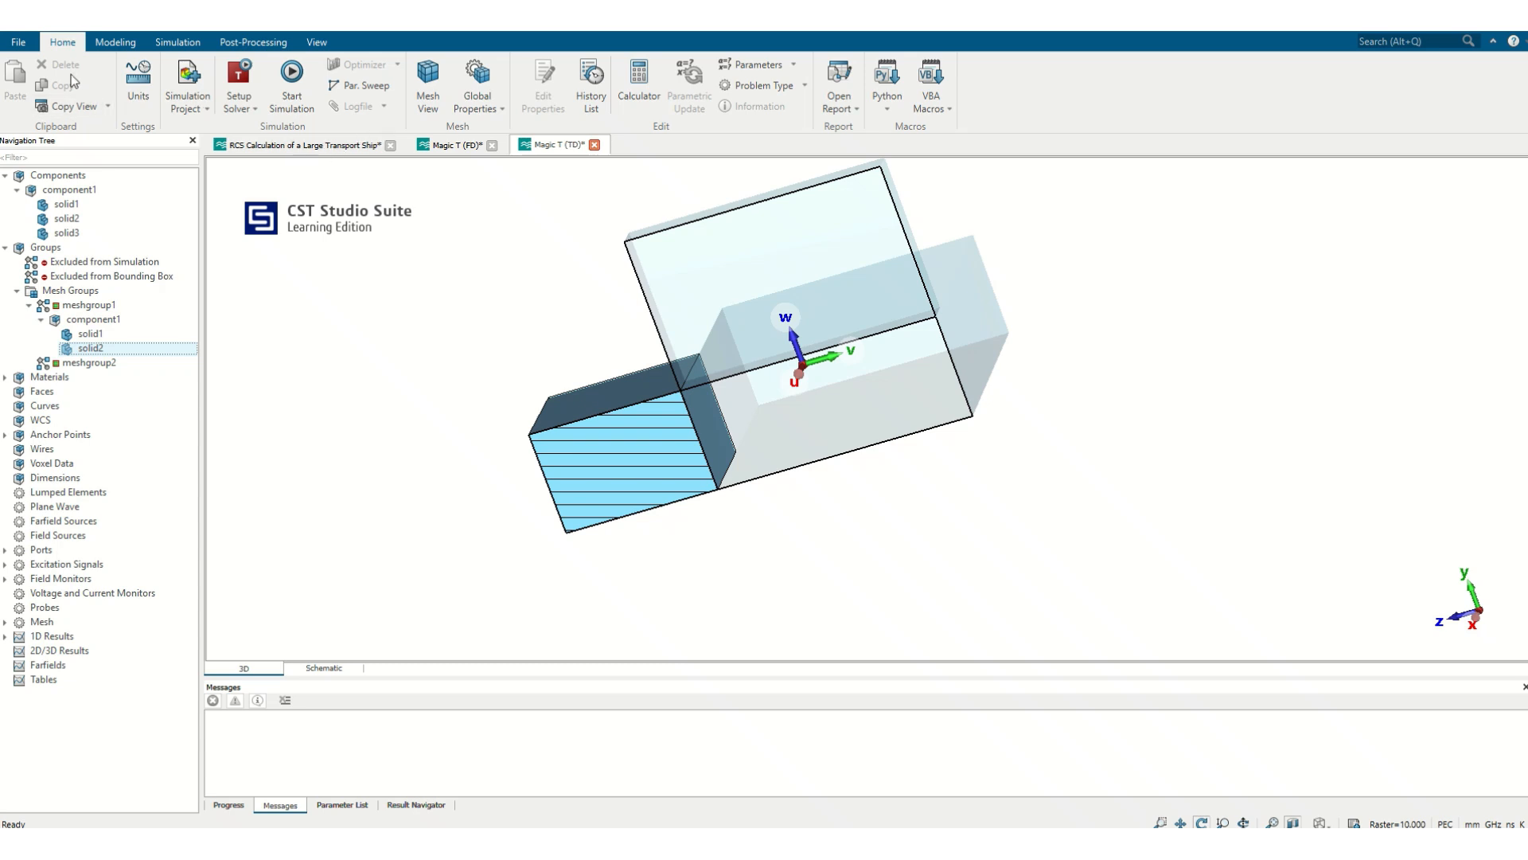
- Create a new Microwaves & RF/Optical antenna project from the Waveguide (Horn, Cone, etc.) template, keeping the default solver, units and settings
{"action": "left_click", "coordinate": [20, 43]}
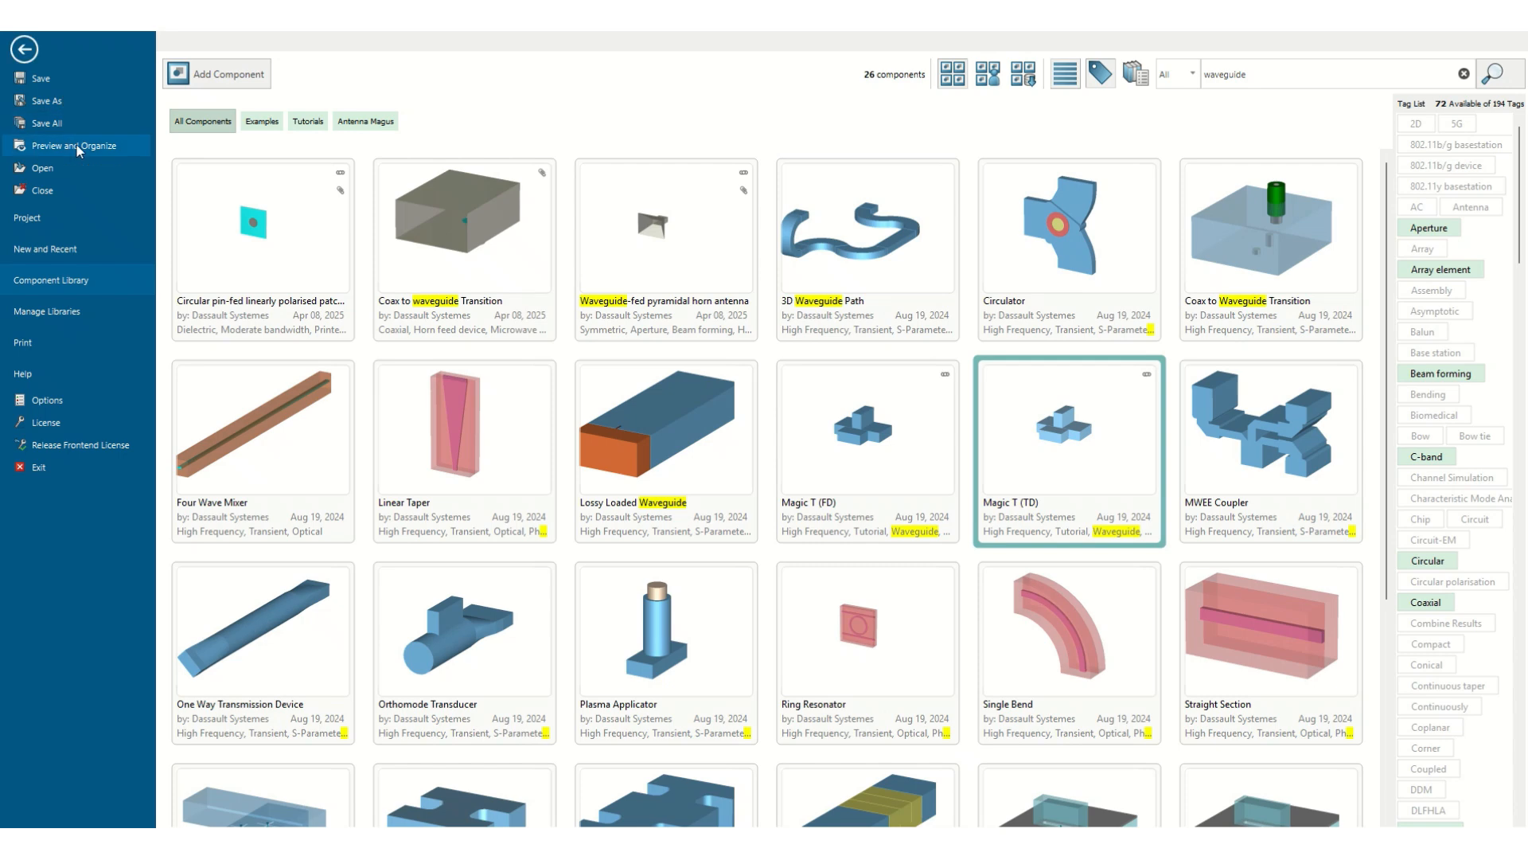
{"action": "left_click", "coordinate": [65, 253]}
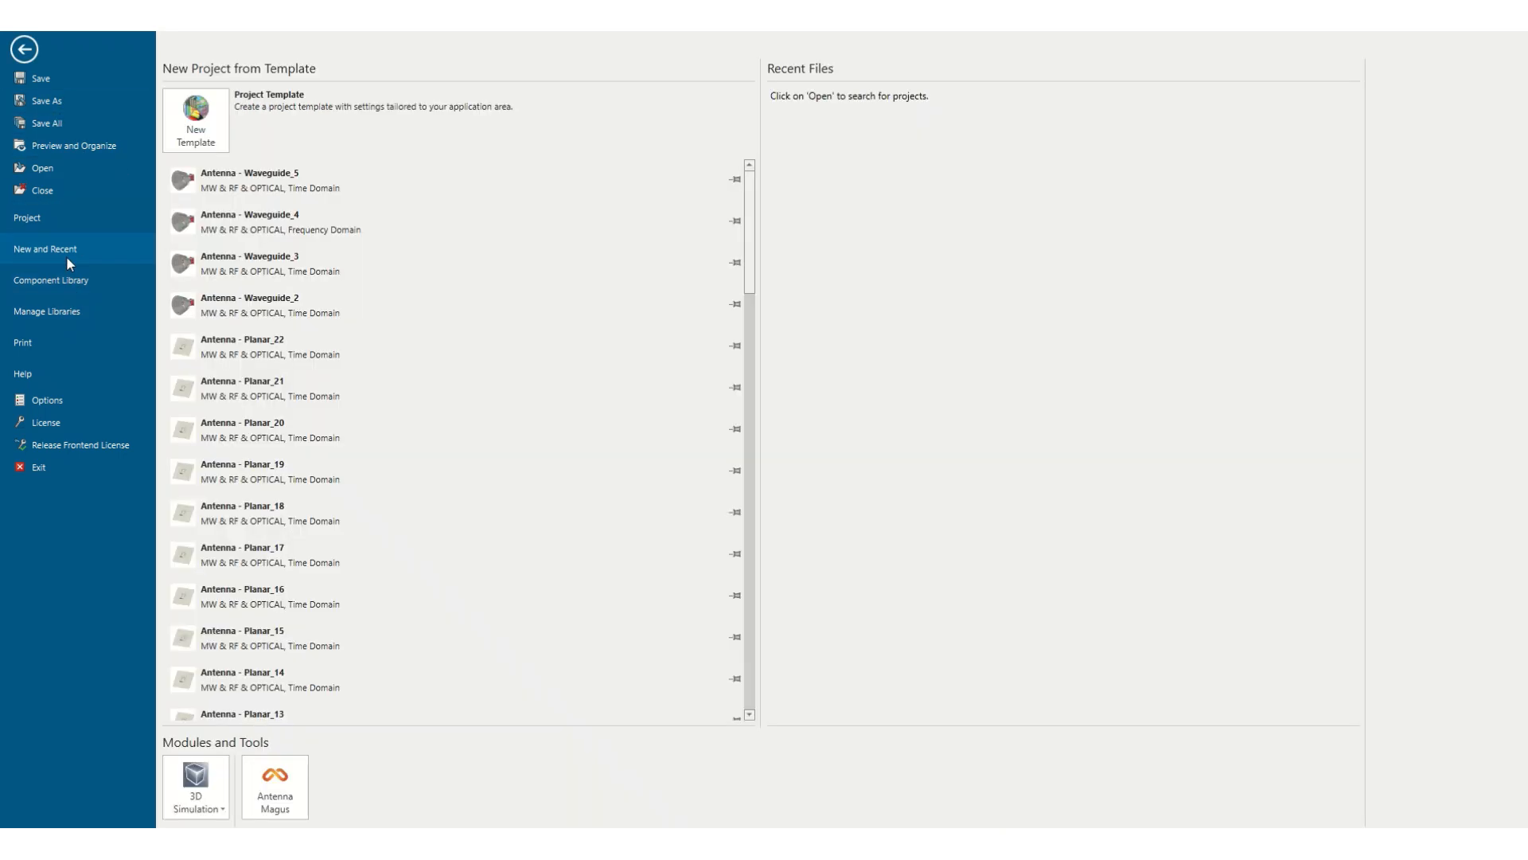
{"action": "left_click", "coordinate": [195, 119]}
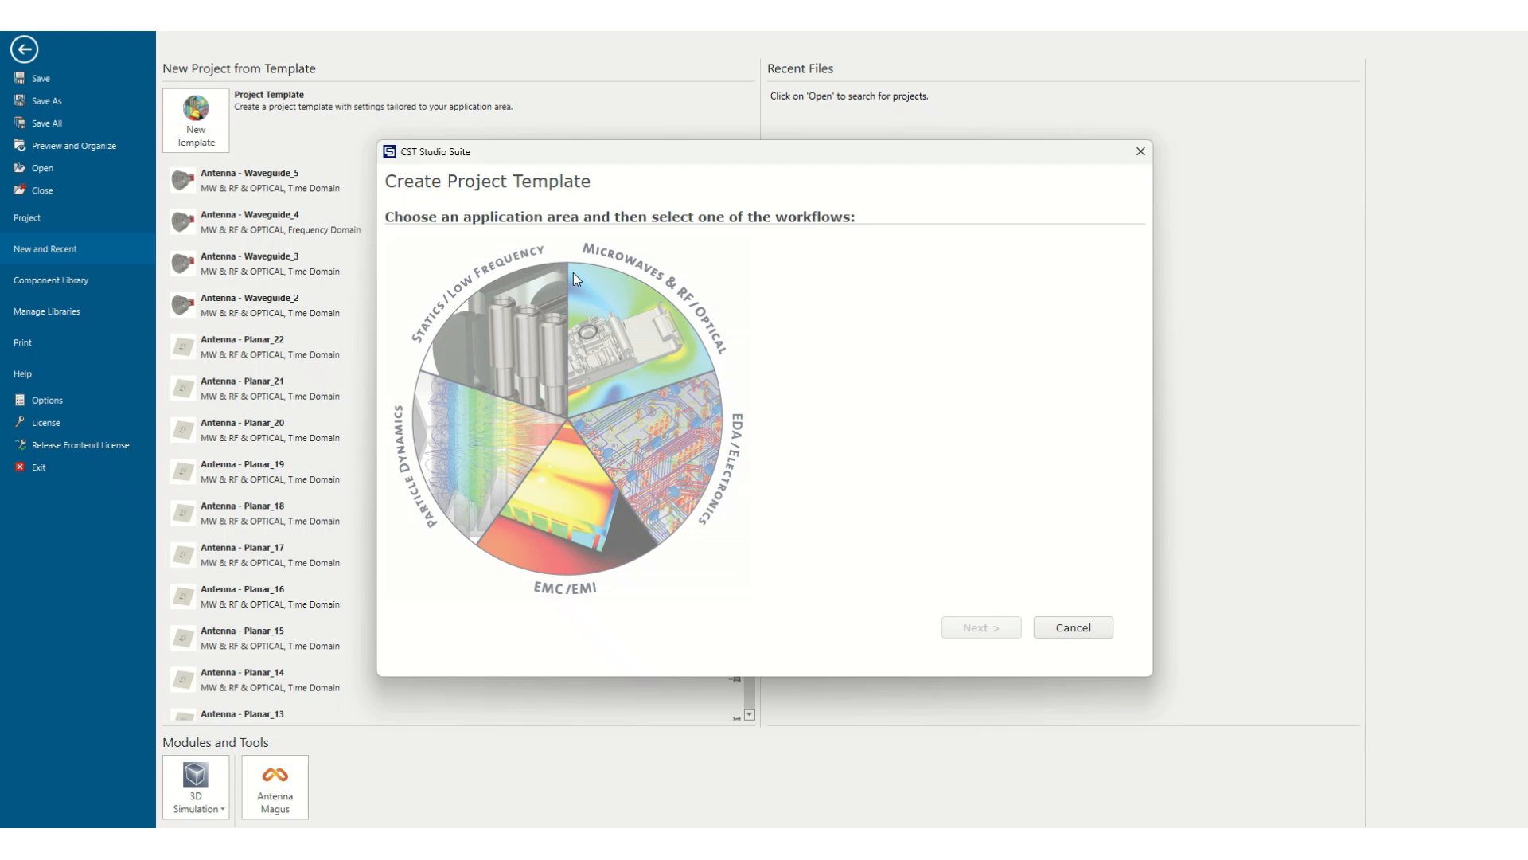
{"action": "left_click", "coordinate": [917, 269]}
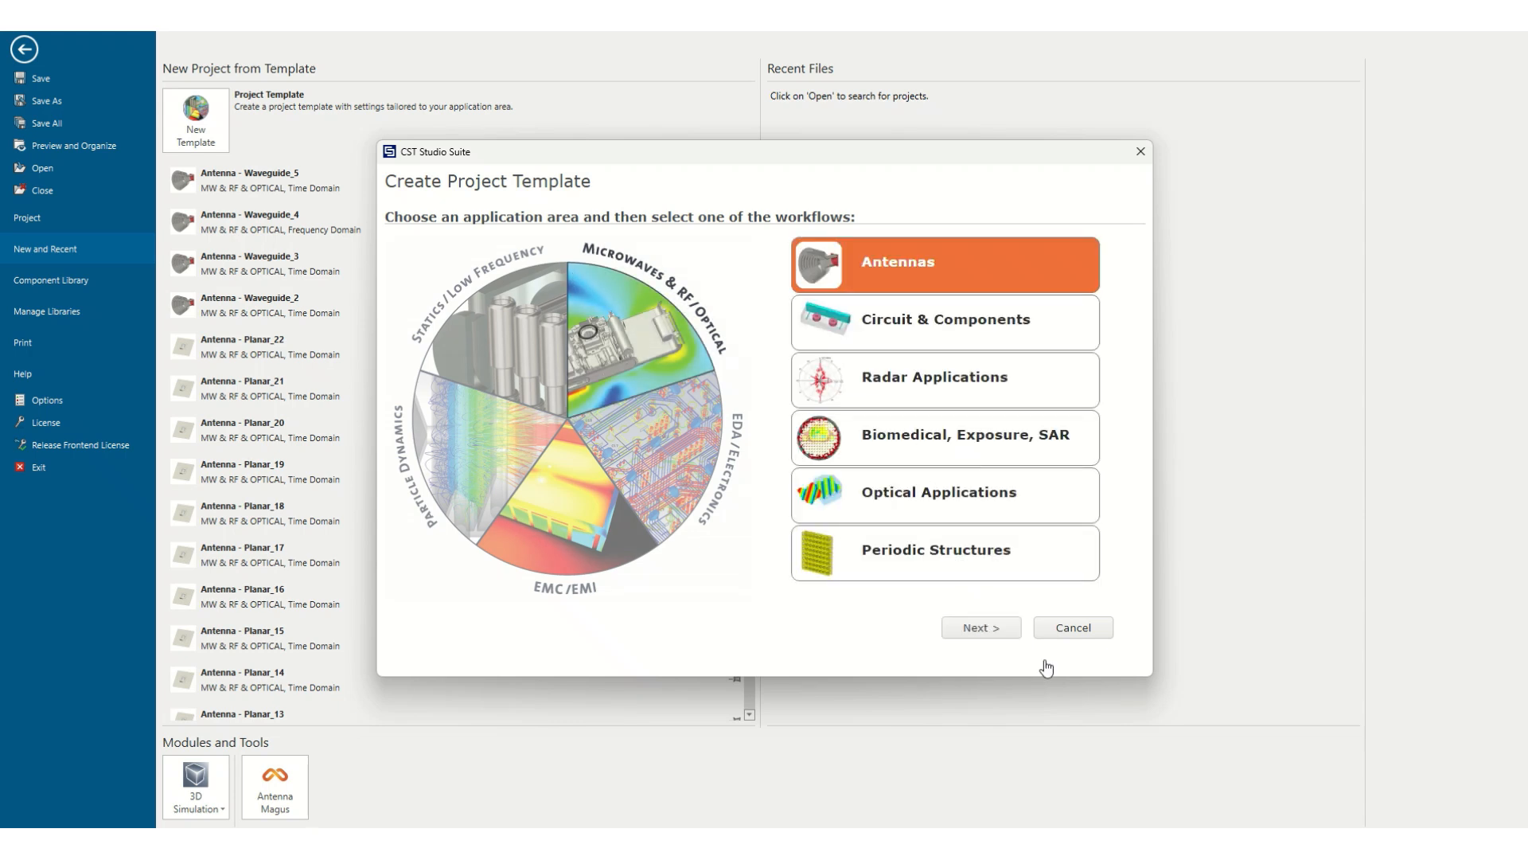
{"action": "left_click", "coordinate": [981, 628]}
{"action": "left_click", "coordinate": [980, 627]}
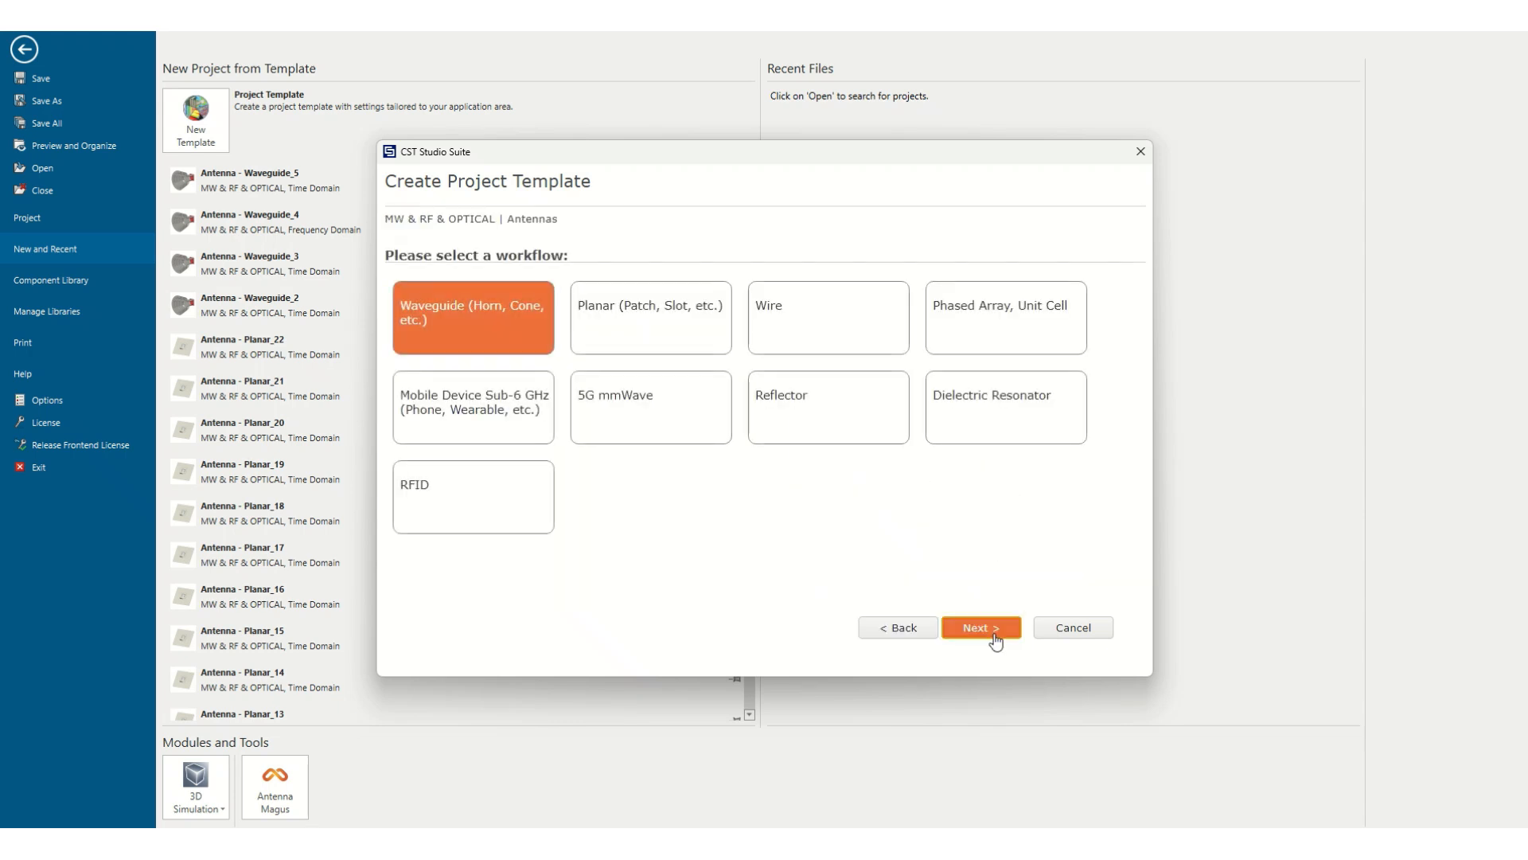
{"action": "left_click", "coordinate": [994, 635]}
{"action": "left_click", "coordinate": [994, 636]}
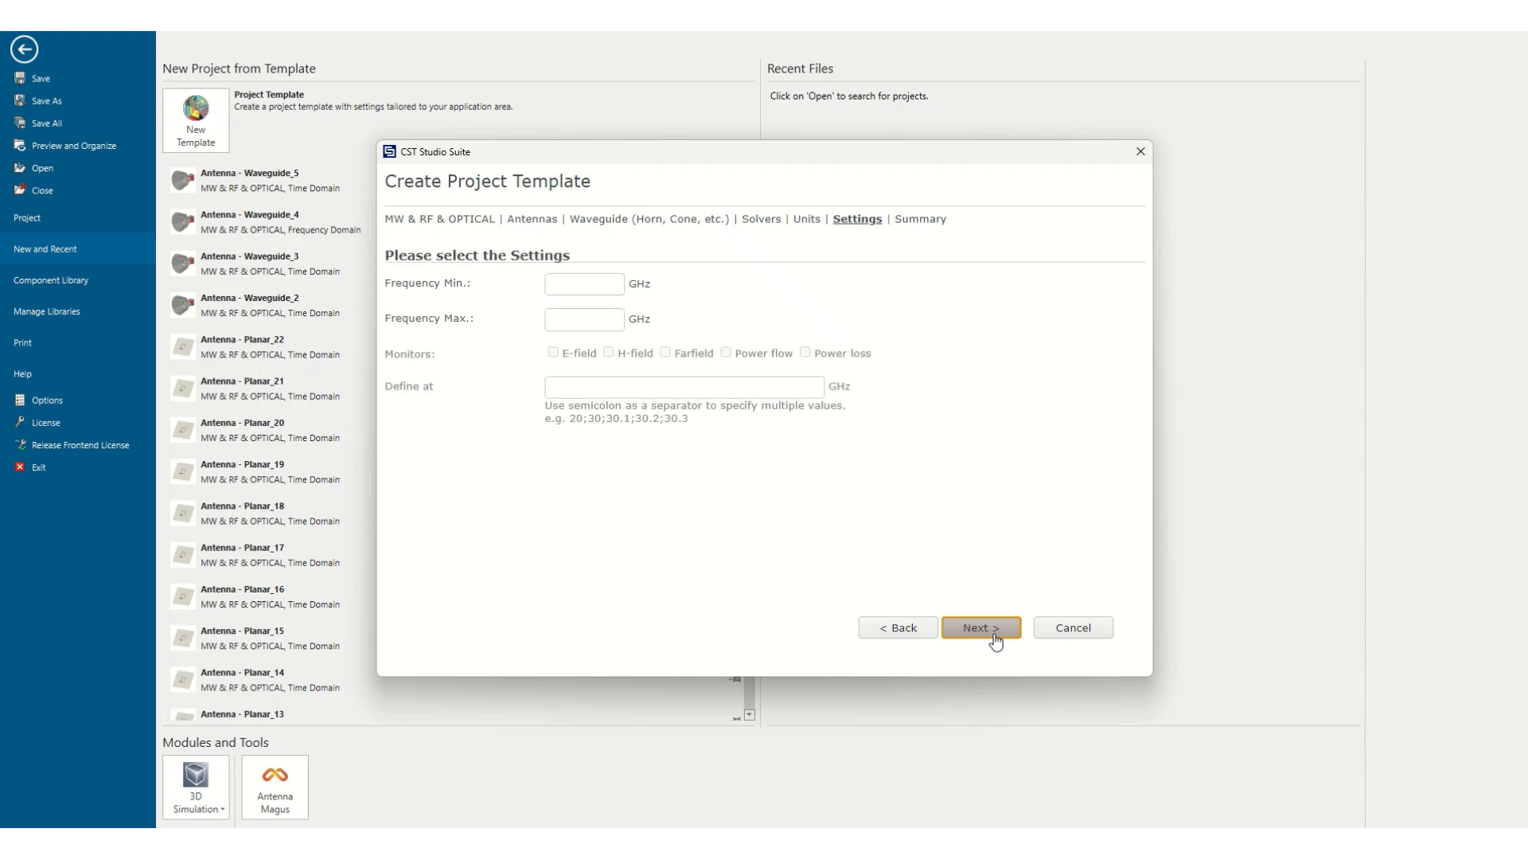
{"action": "left_click", "coordinate": [994, 636]}
{"action": "left_click", "coordinate": [995, 636]}
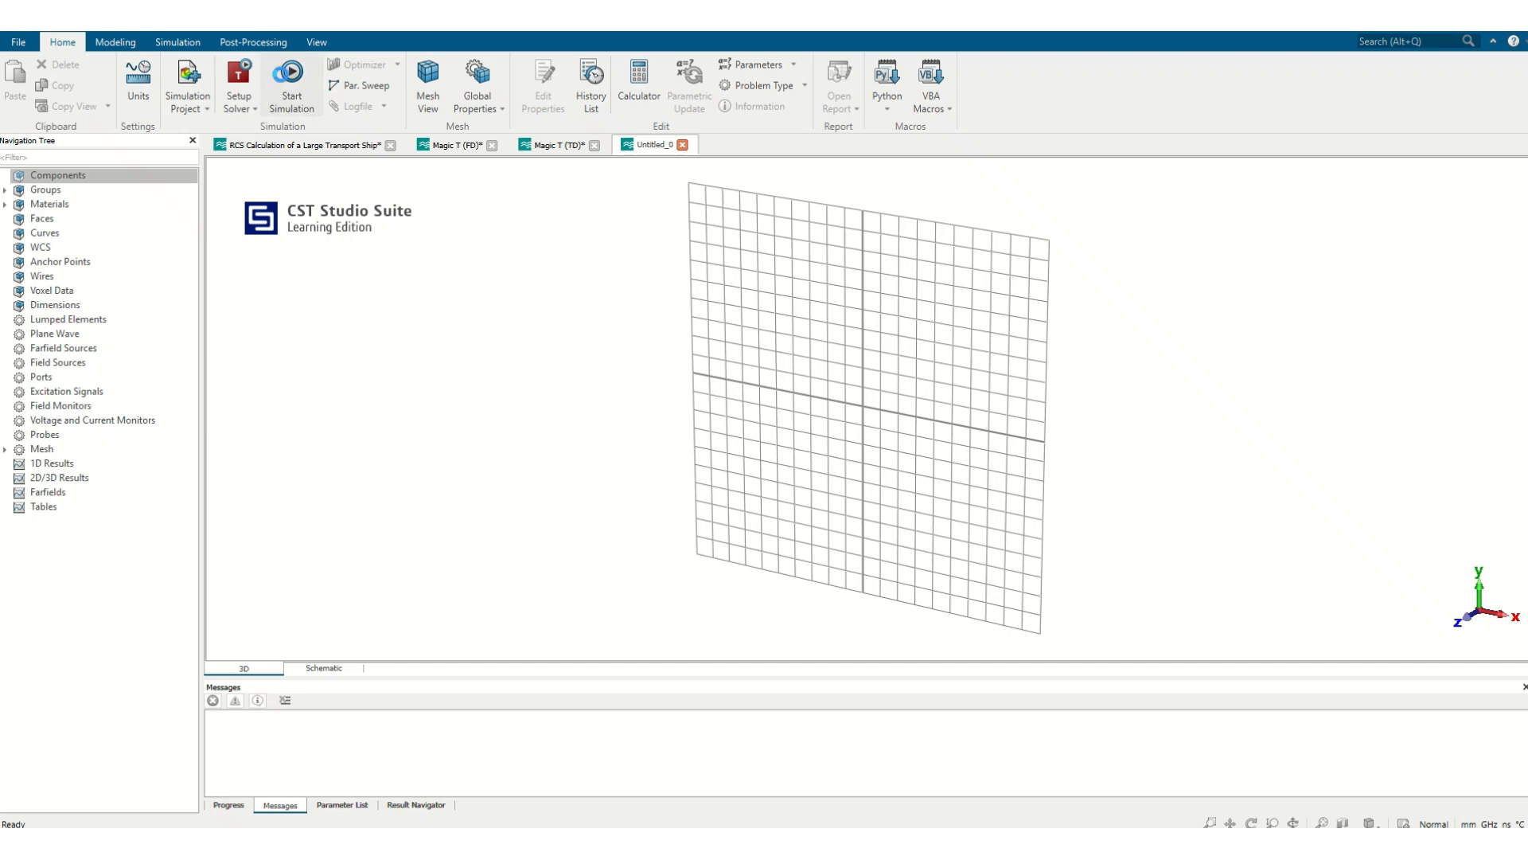
- Draw a brick on the working plane from about (-4, 4) to (5, -5) with a height of about 5 mm
{"action": "left_click", "coordinate": [118, 42]}
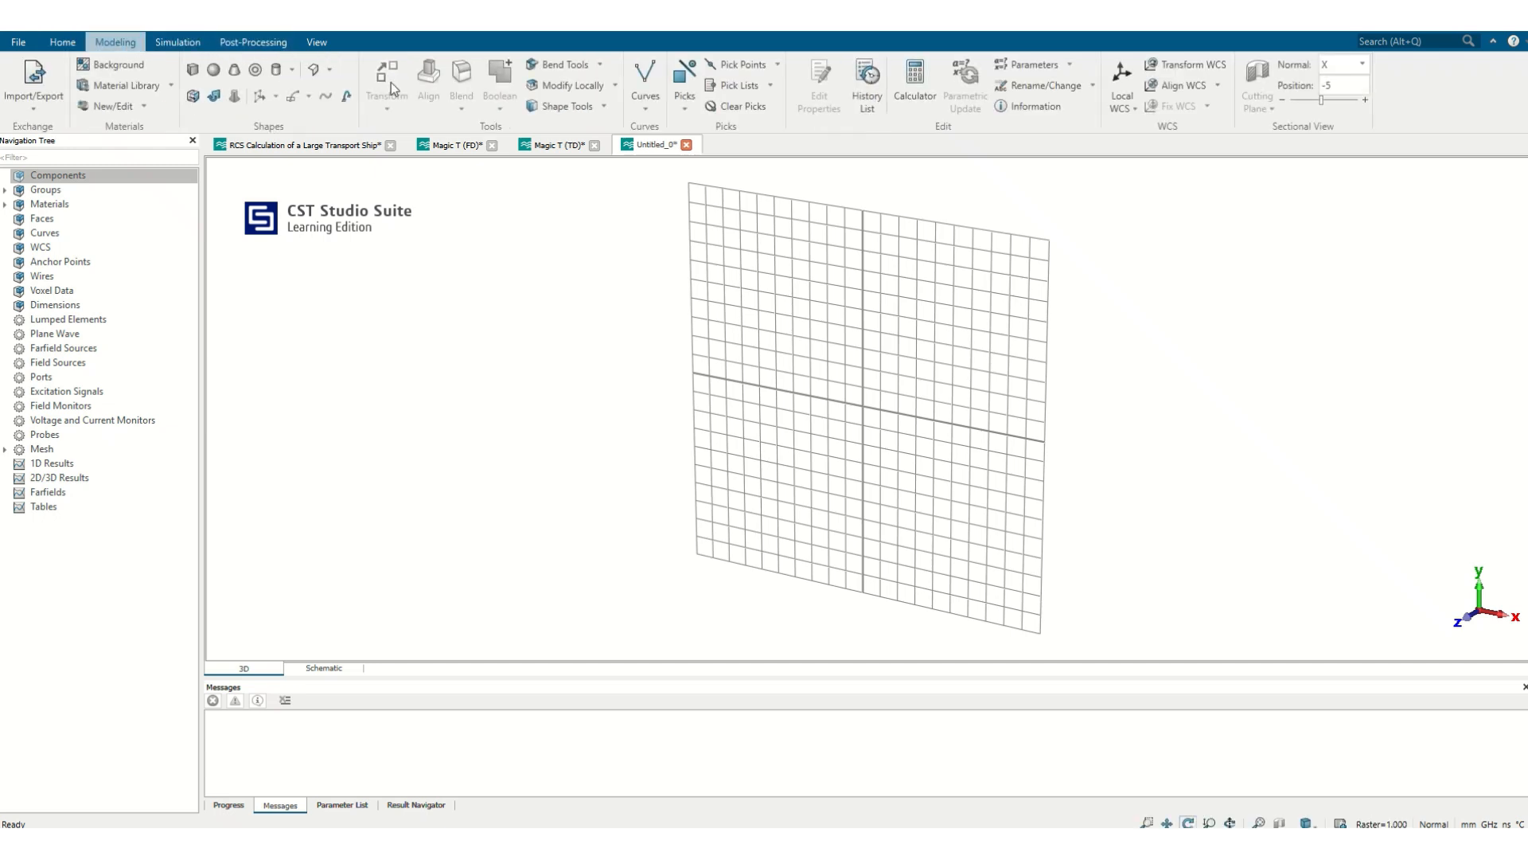
{"action": "left_click", "coordinate": [197, 74]}
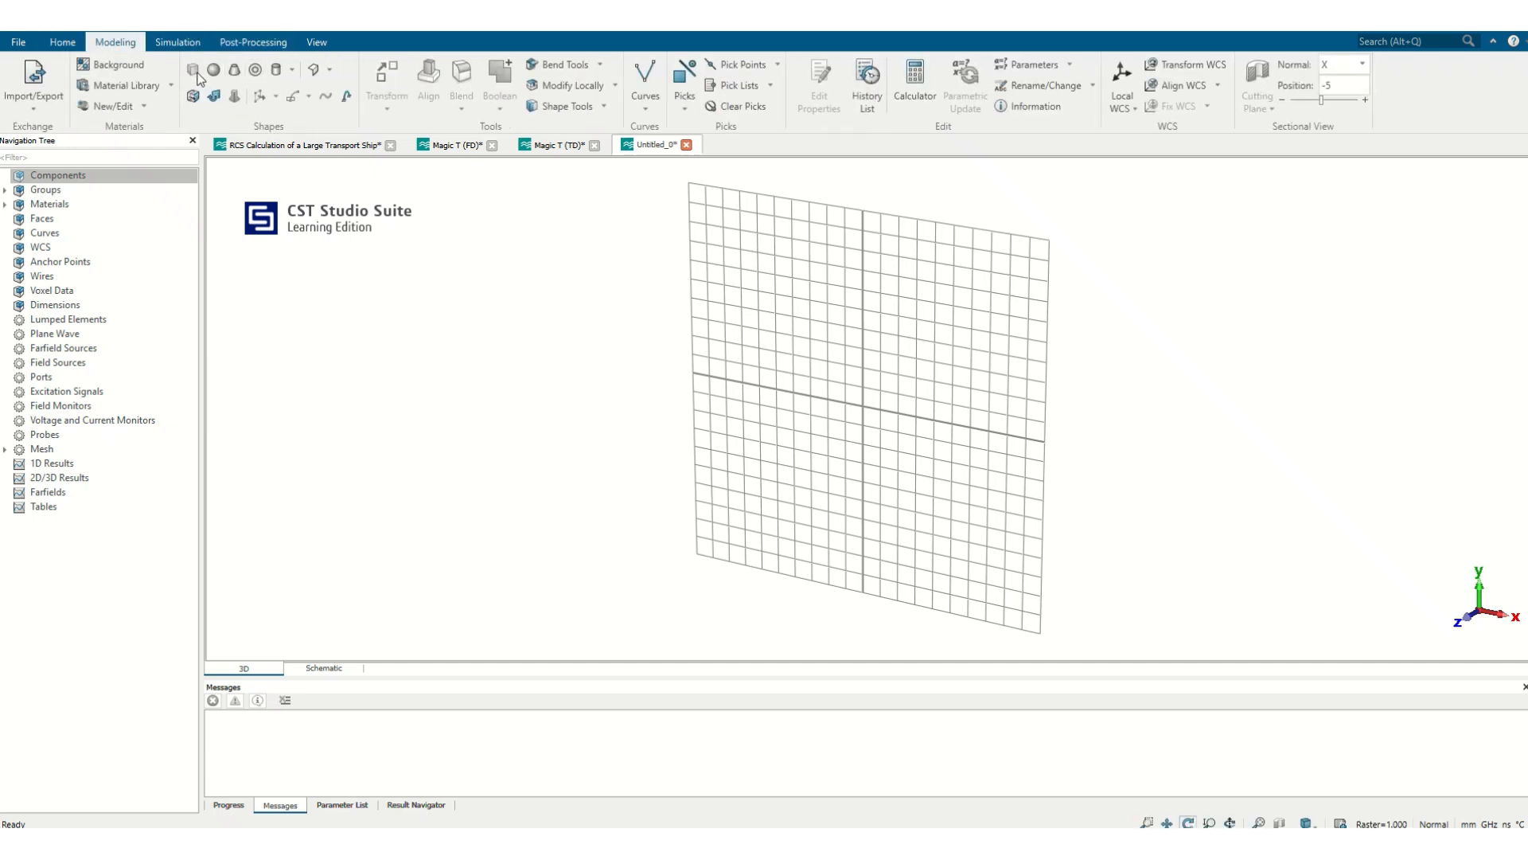
{"action": "double_click", "coordinate": [792, 315]}
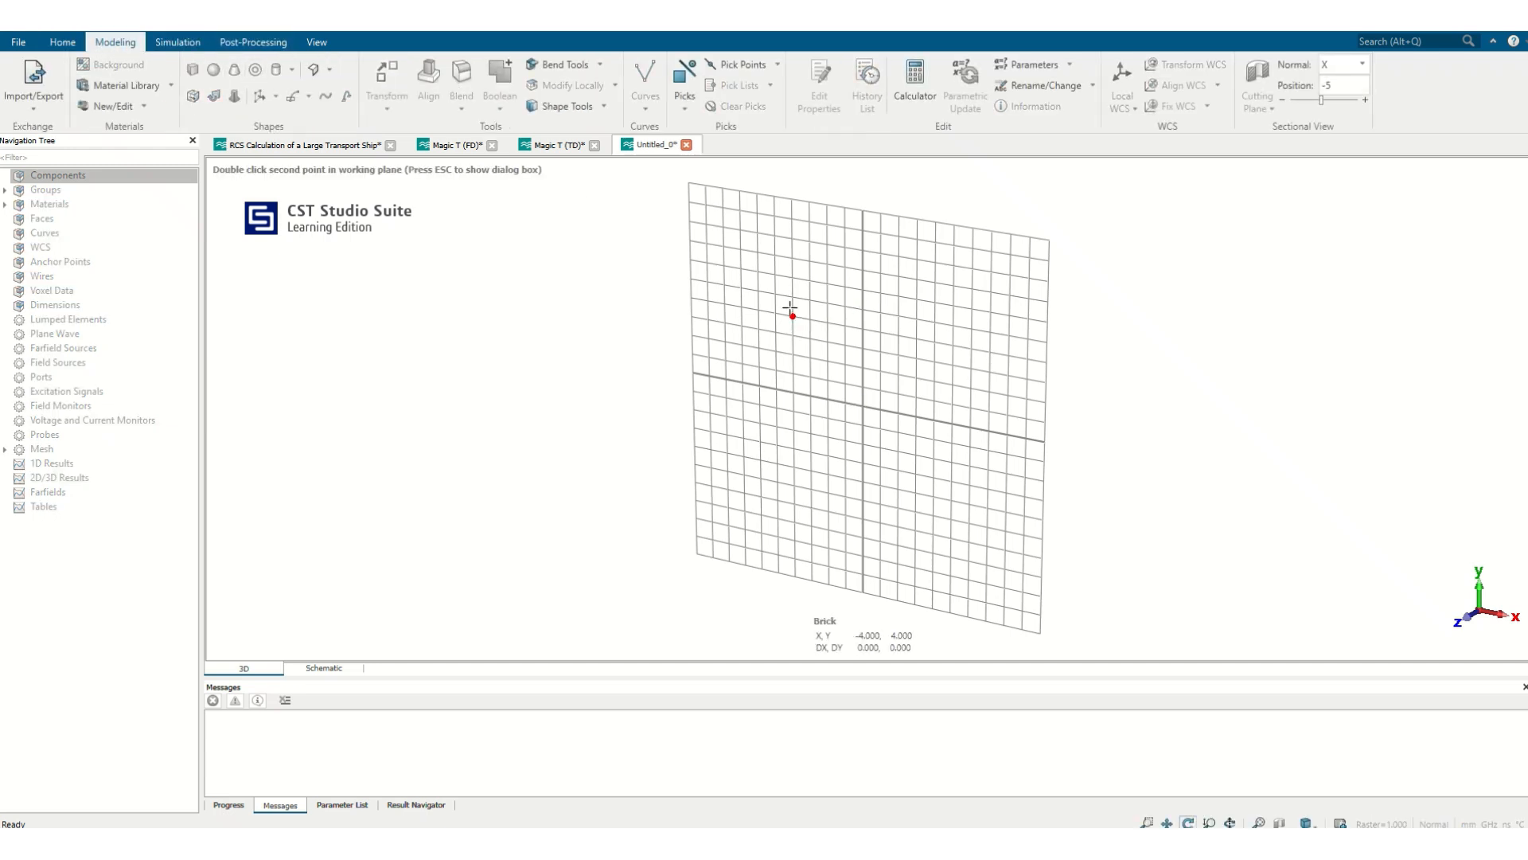
{"action": "double_click", "coordinate": [952, 519]}
{"action": "double_click", "coordinate": [900, 535]}
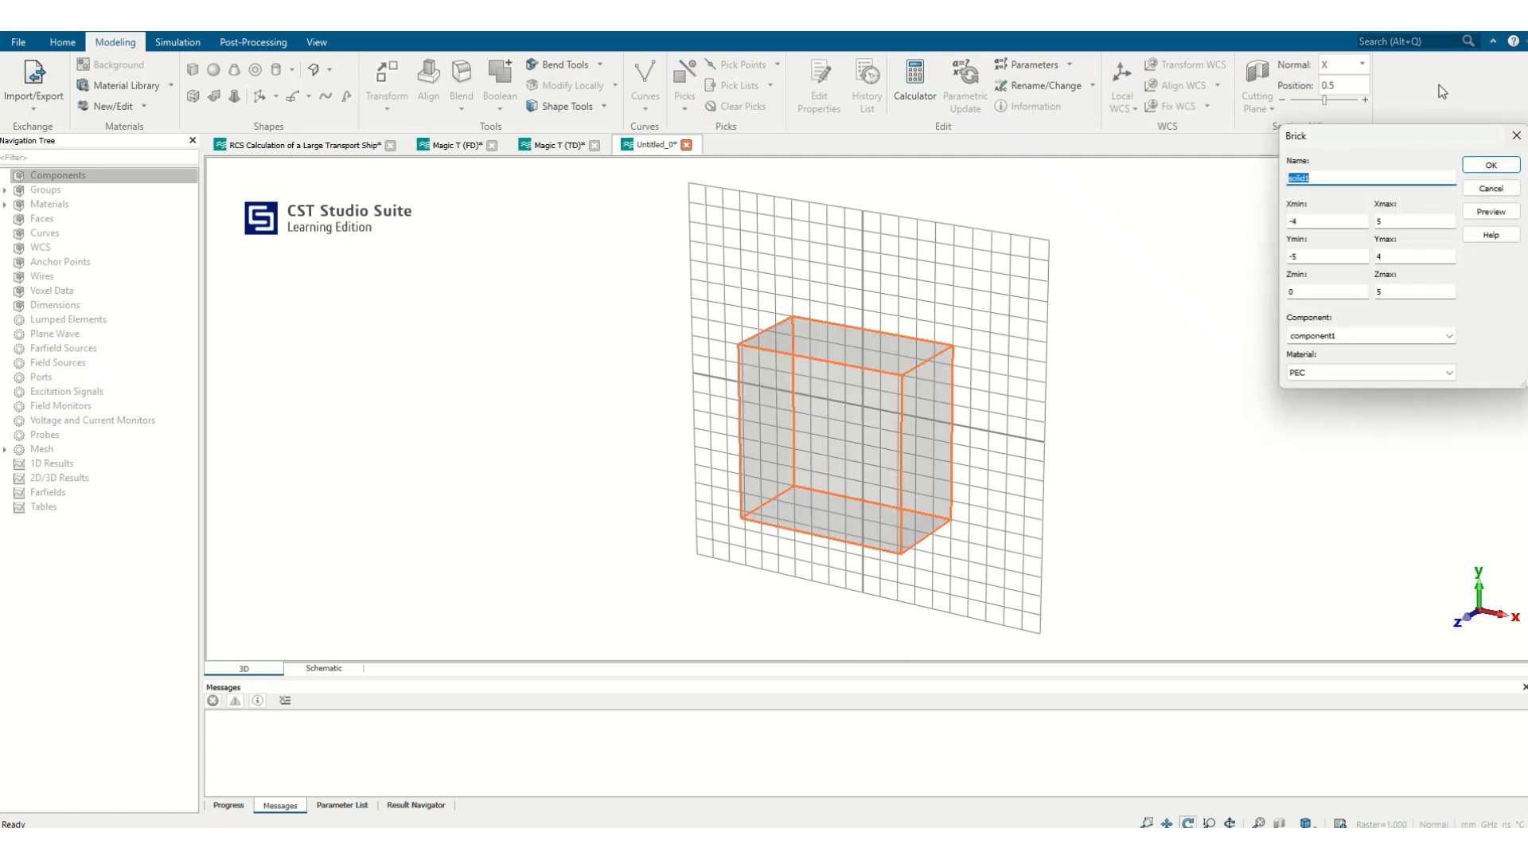
- Set the brick's X and Y ranges from -d/2 to d/2, create it in PEC, and define parameter d as 20
{"action": "key", "text": "Tab"}
{"action": "type", "text": "2"}
{"action": "key", "text": "Tab"}
{"action": "type", "text": "-d/2"}
{"action": "key", "text": "Tab"}
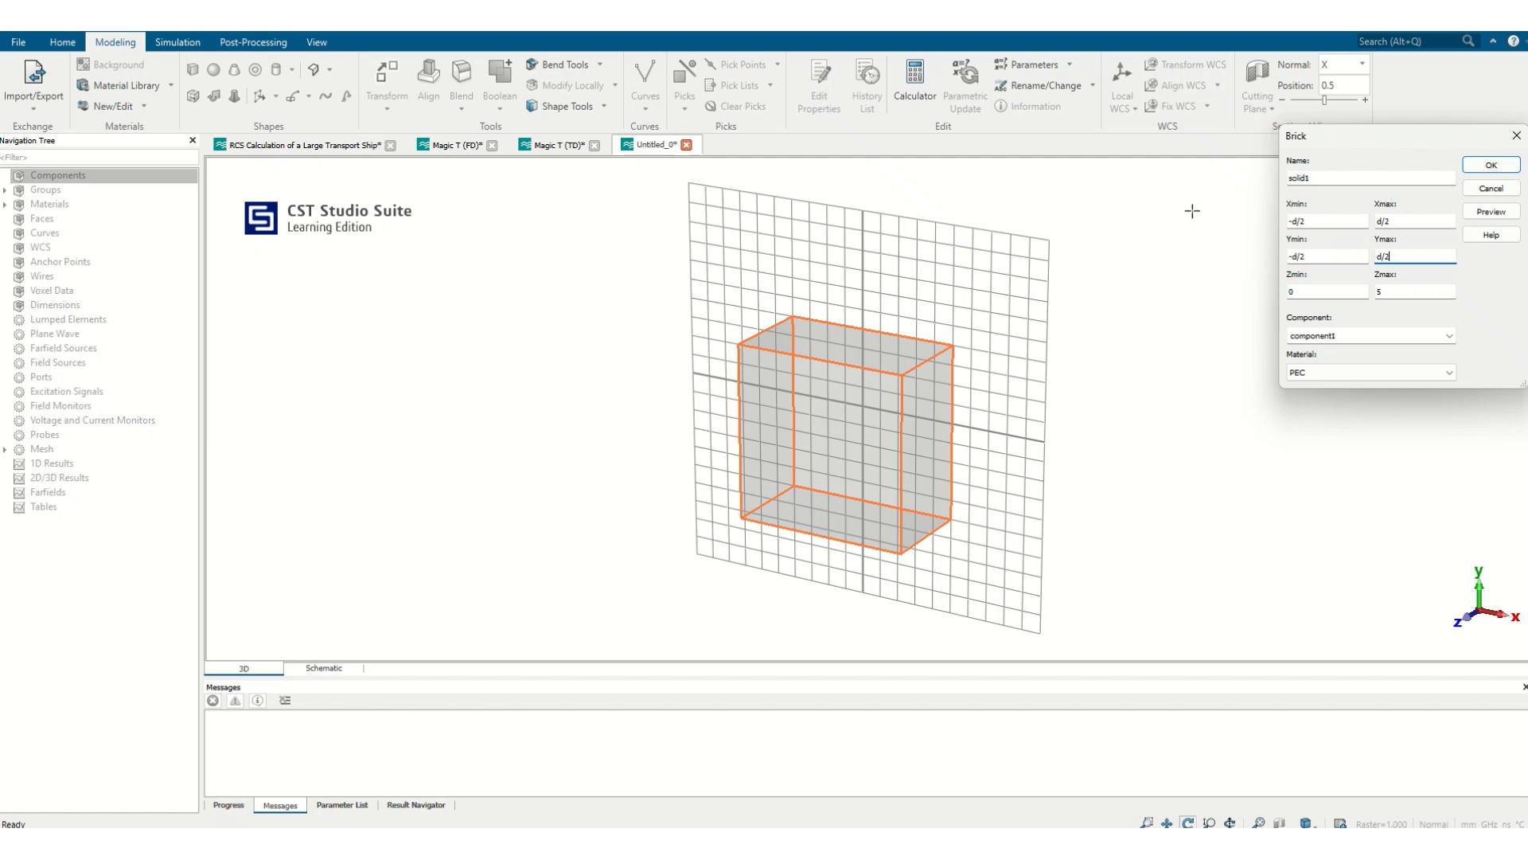
{"action": "key", "text": "Tab"}
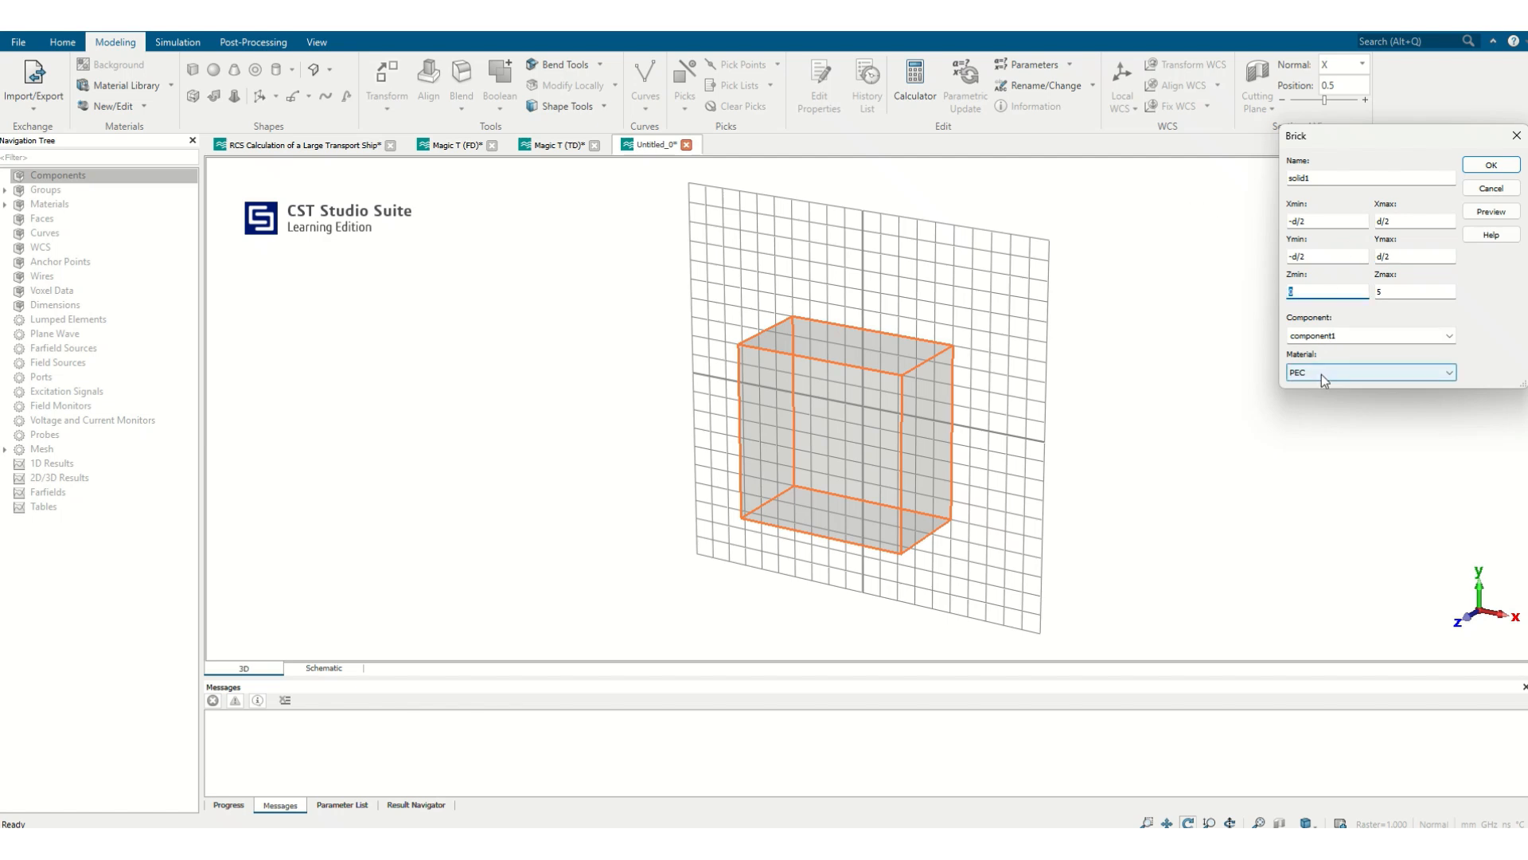
{"action": "left_click", "coordinate": [1492, 164]}
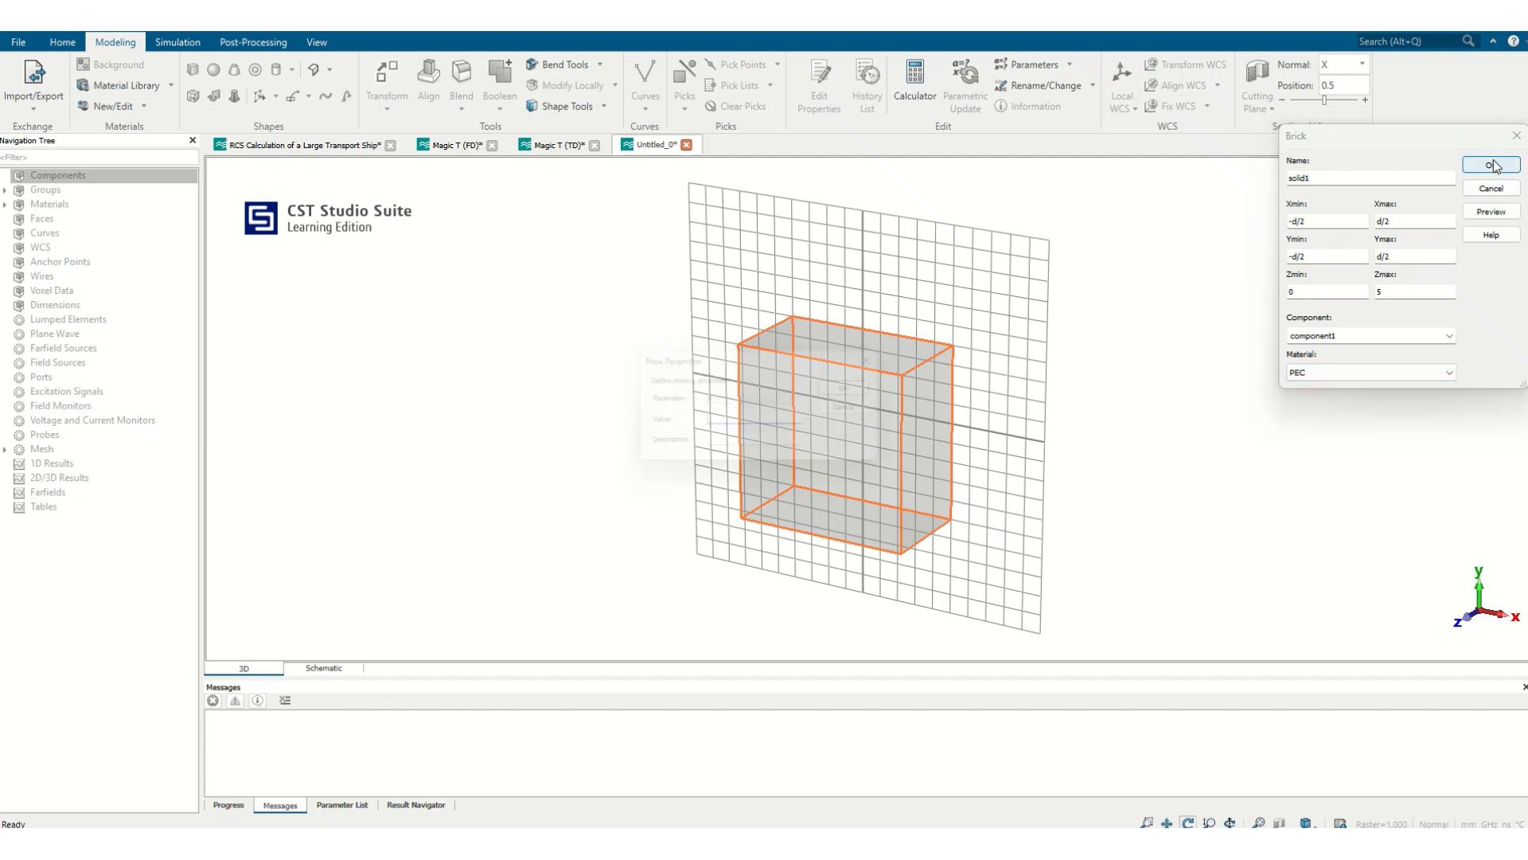
{"action": "type", "text": "20"}
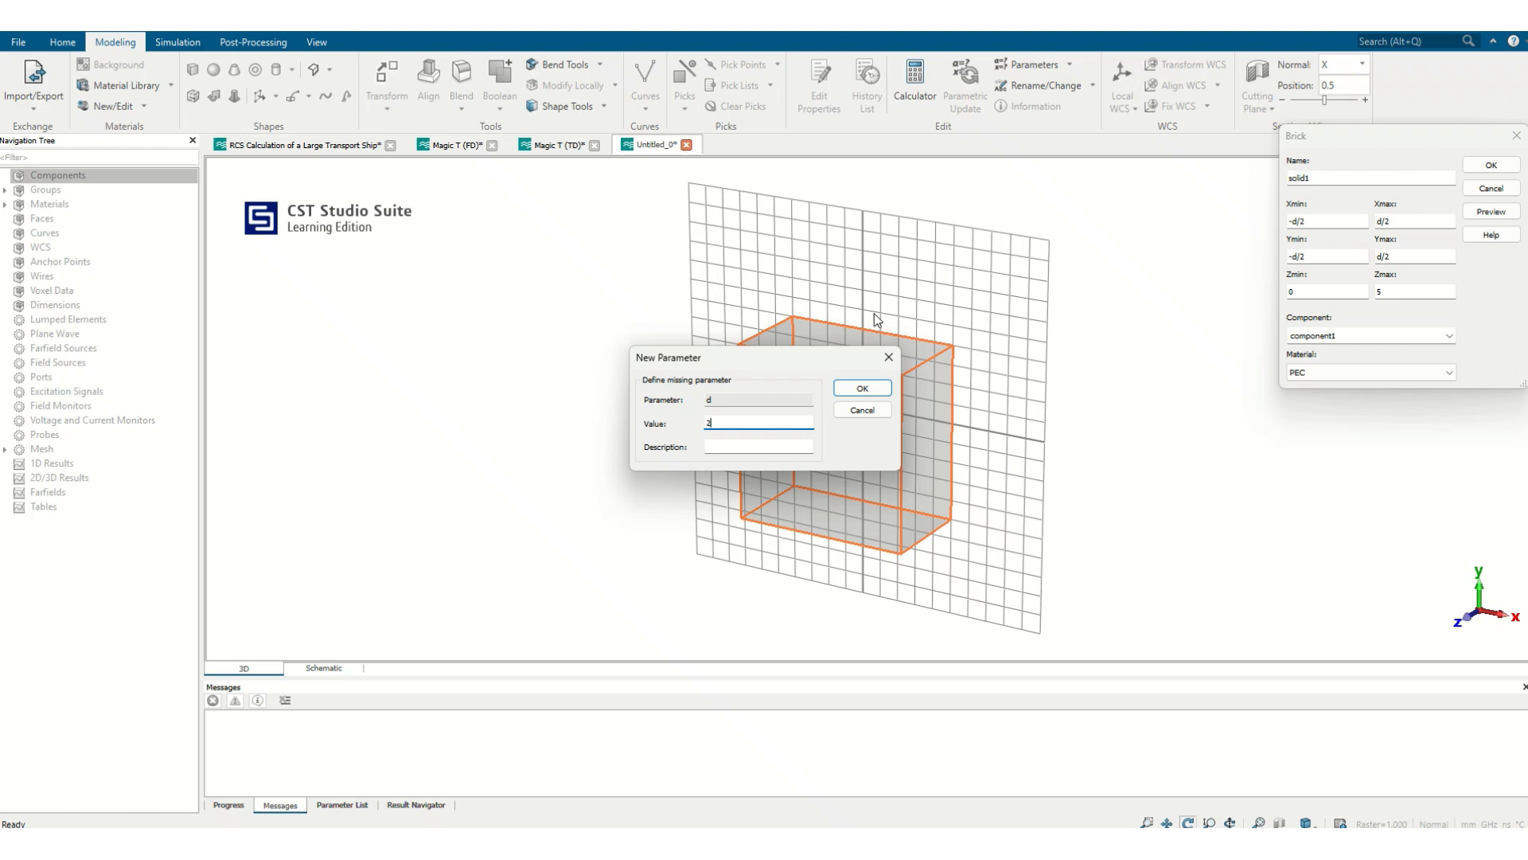
{"action": "key", "text": "Return"}
{"action": "left_click_drag", "start_coordinate": [1106, 377], "coordinate": [1113, 315]}
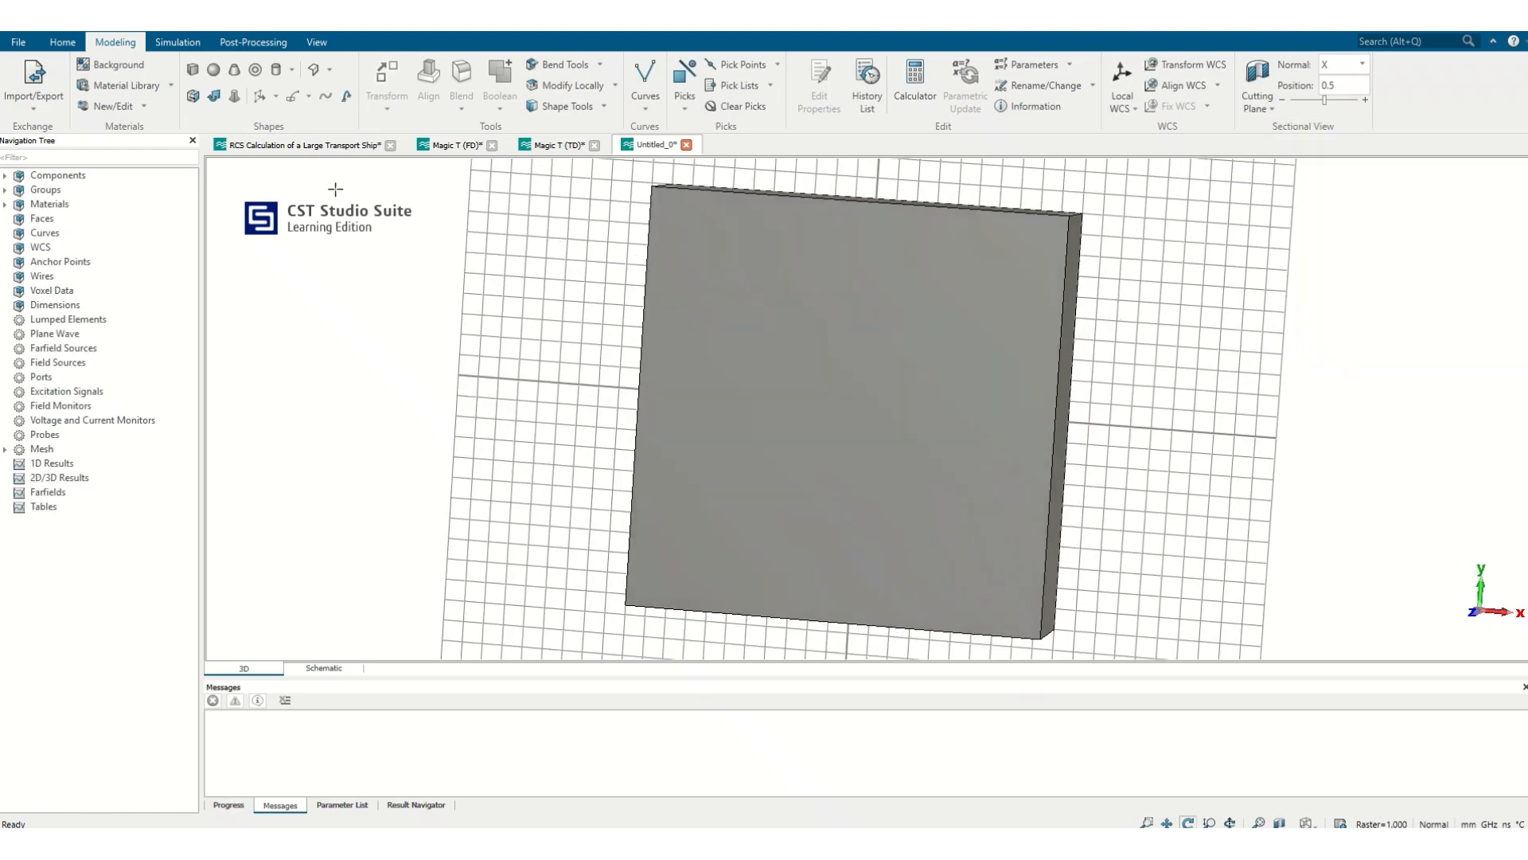
- Set up a translated copy of component1's solid1, offset by 5 in Z, and preview it
{"action": "left_click", "coordinate": [6, 176]}
{"action": "left_click", "coordinate": [16, 190]}
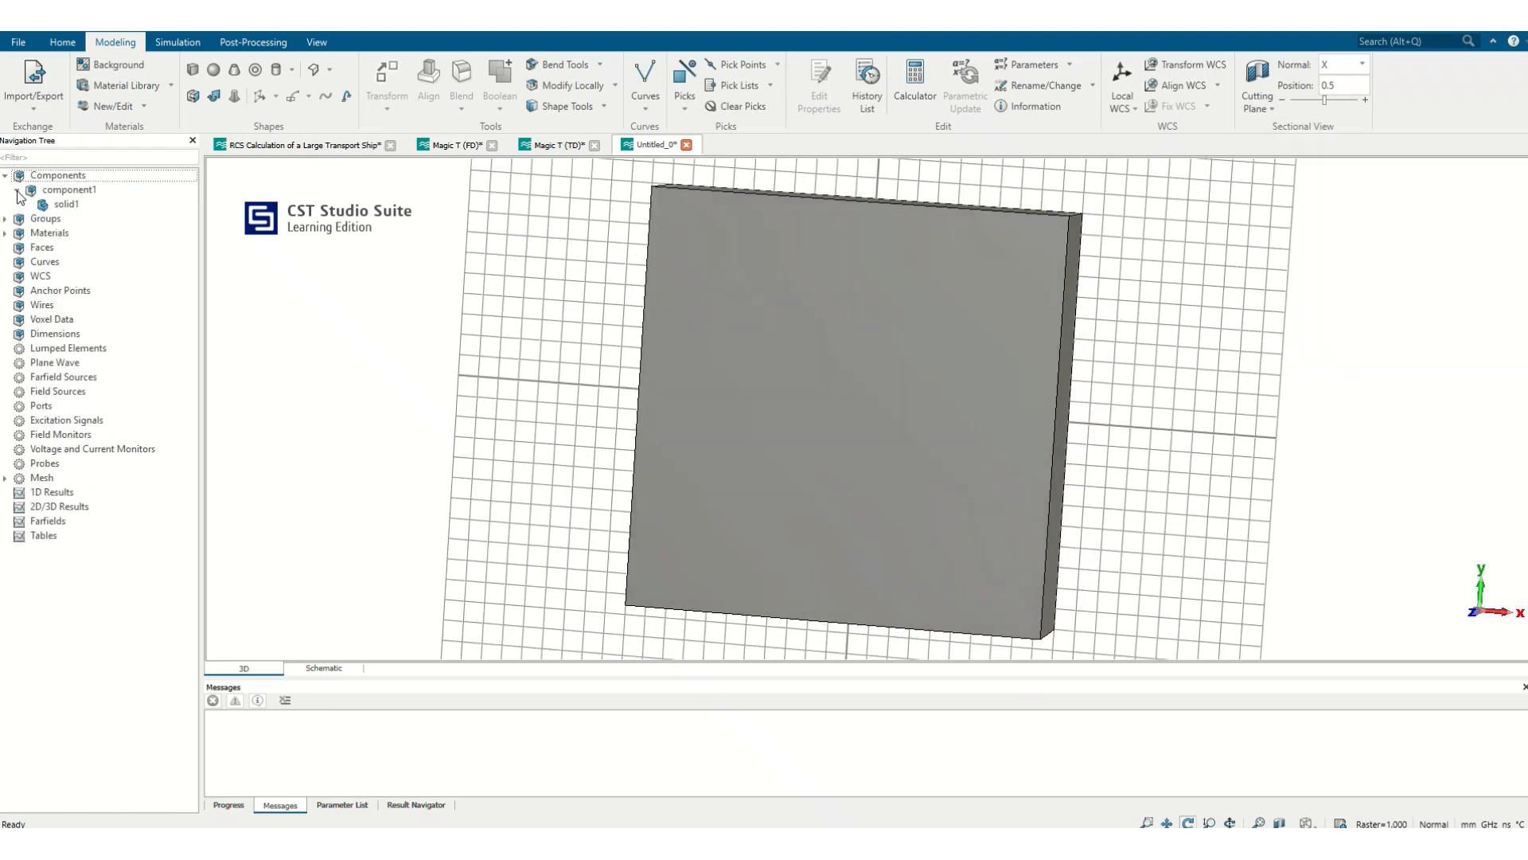
{"action": "left_click", "coordinate": [66, 205]}
{"action": "right_click", "coordinate": [69, 209]}
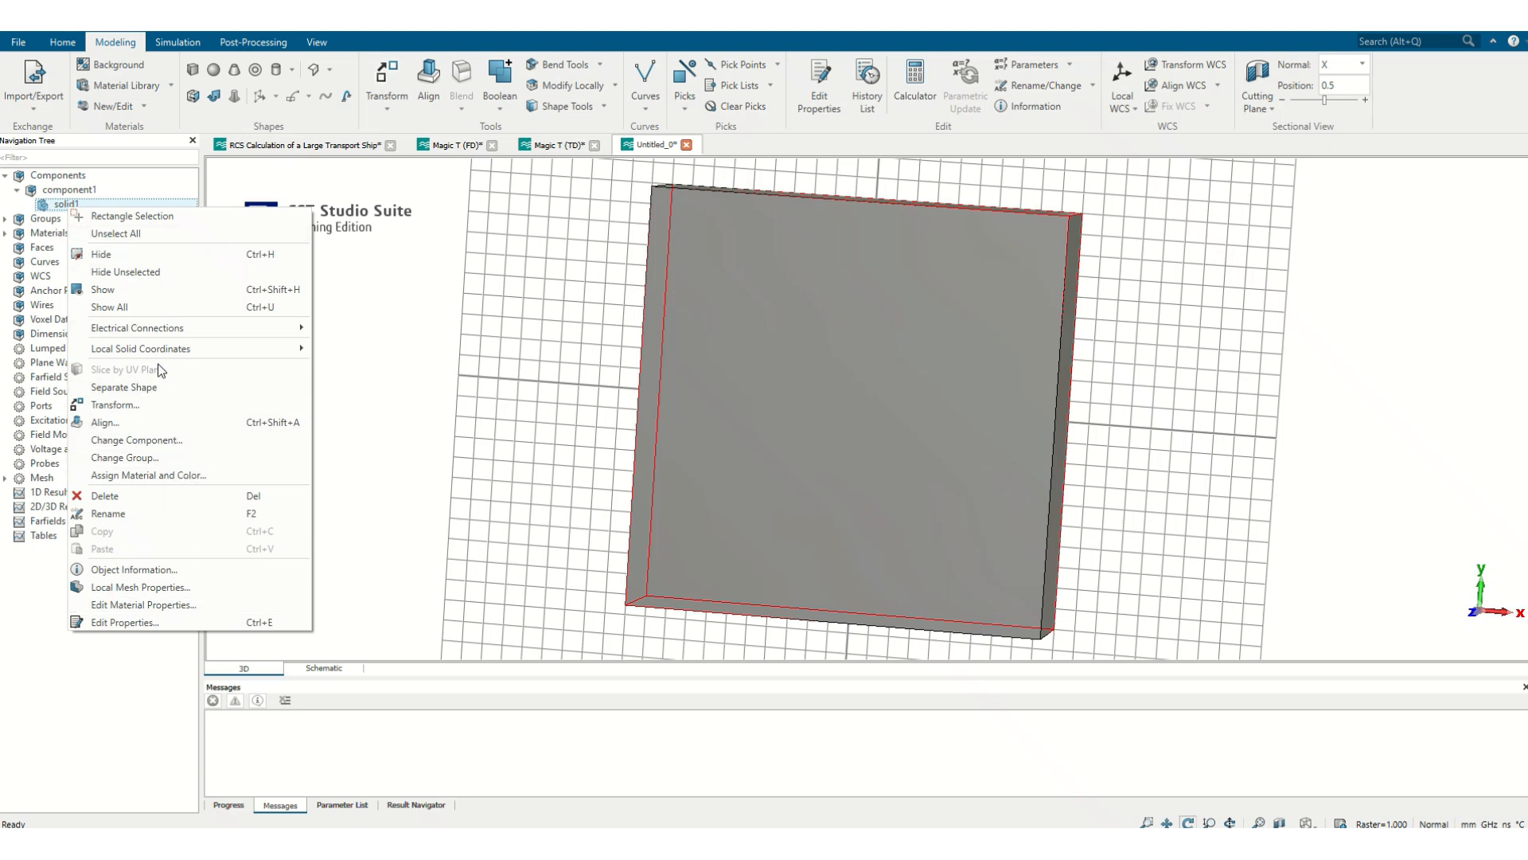
{"action": "left_click", "coordinate": [117, 406]}
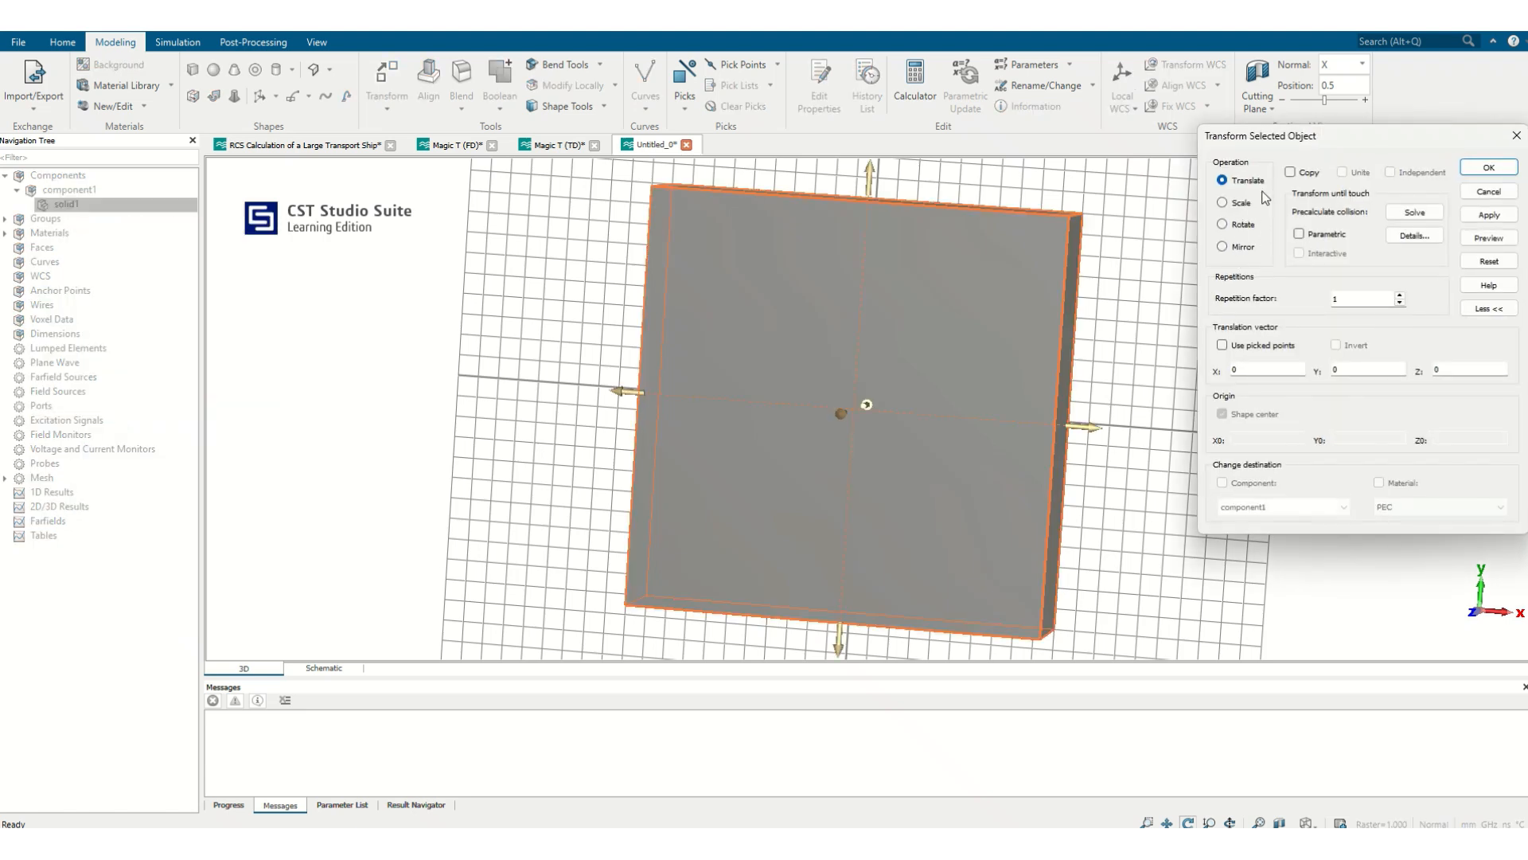
{"action": "left_click", "coordinate": [1290, 172]}
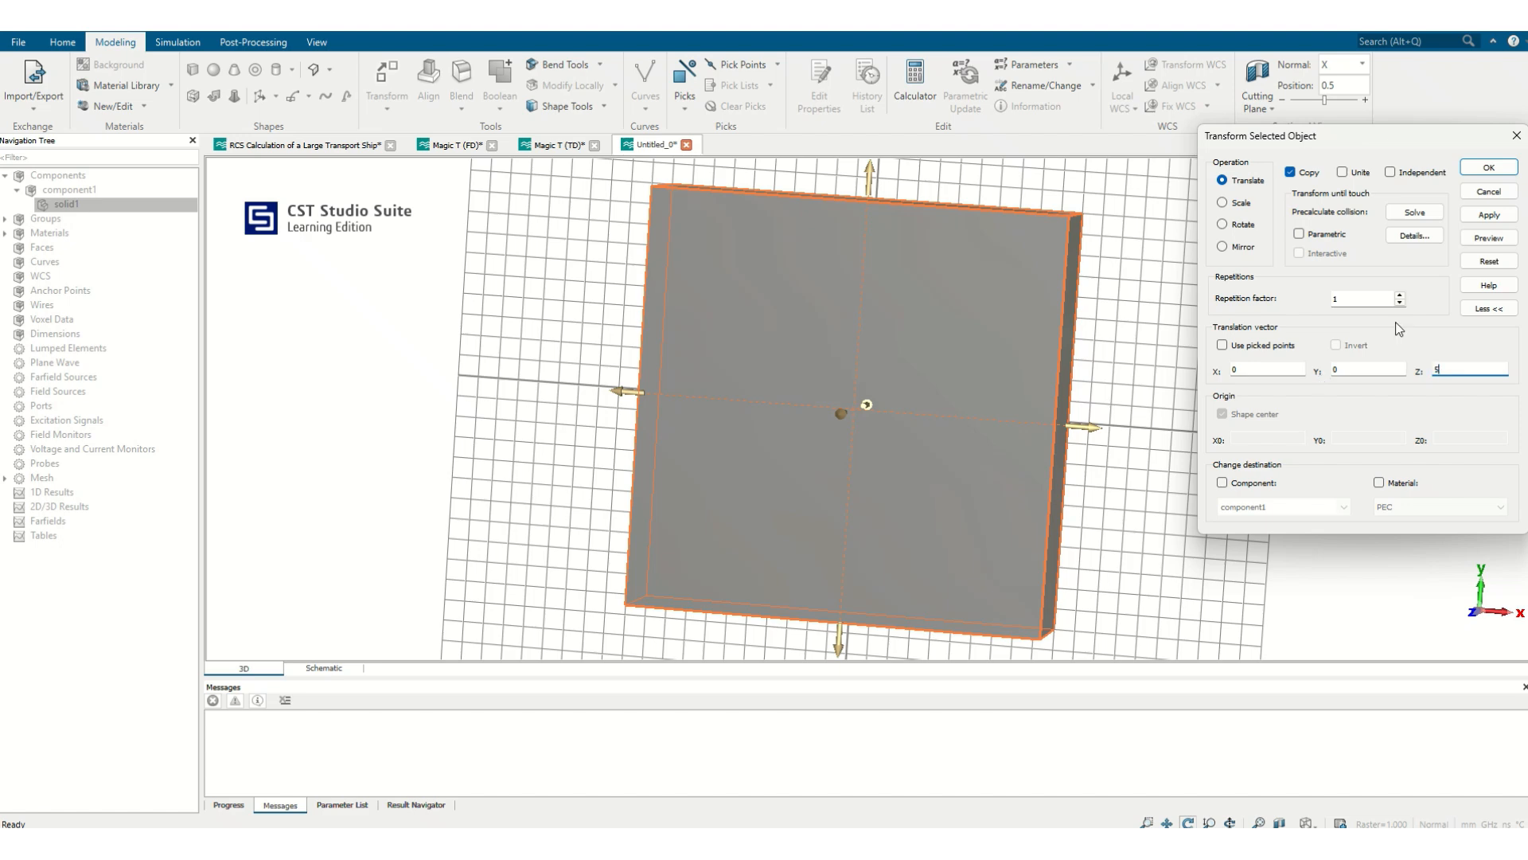
{"action": "left_click", "coordinate": [1487, 238]}
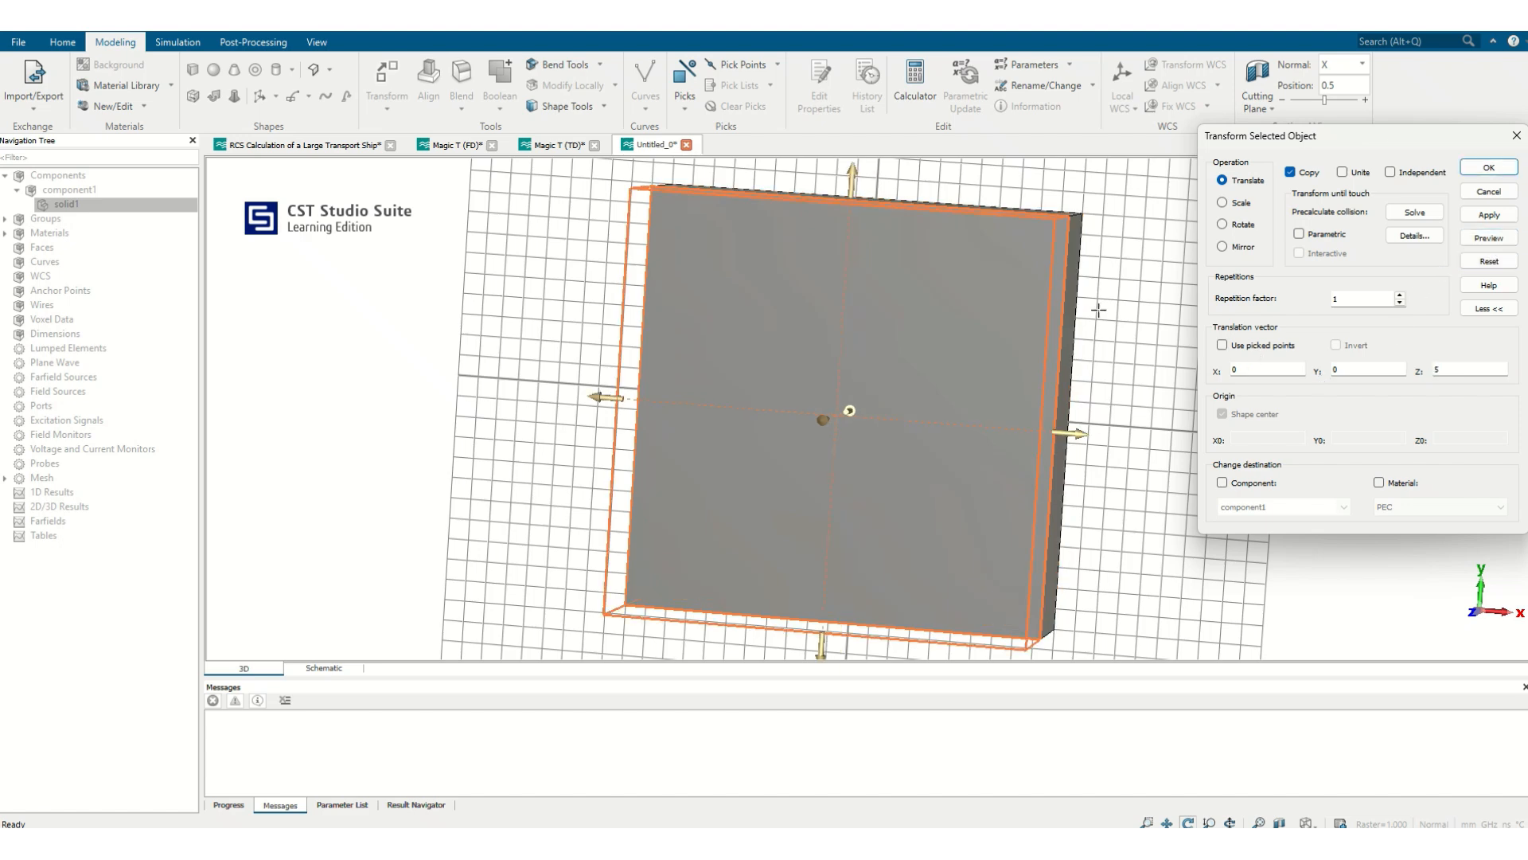
{"action": "left_click_drag", "start_coordinate": [1098, 310], "coordinate": [1073, 285]}
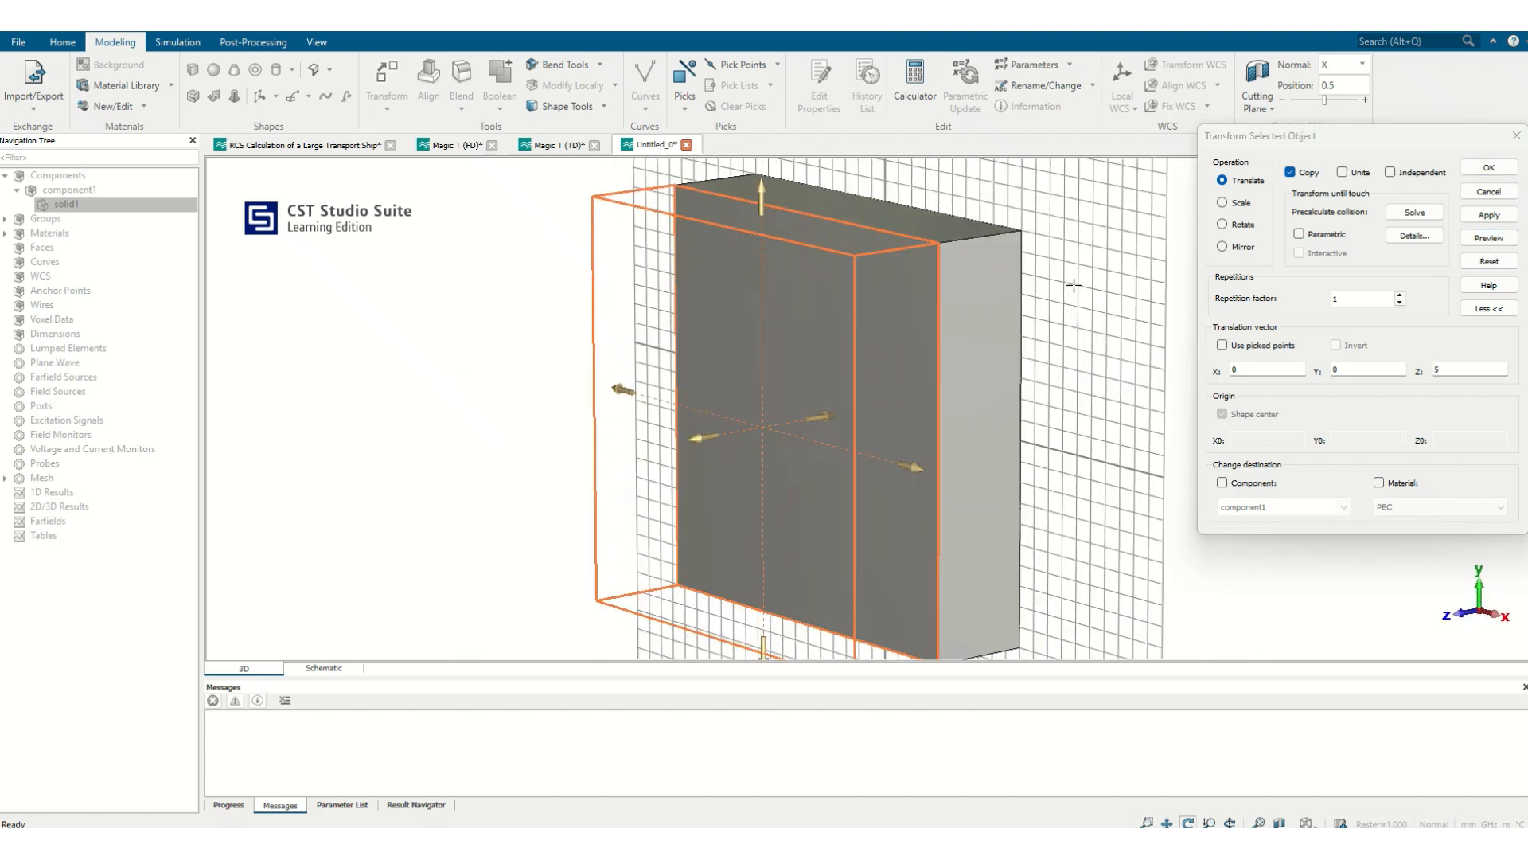
- Assign FR-4 (lossy) from the material library to the translated copy and create it
{"action": "left_click", "coordinate": [1379, 483]}
{"action": "left_click", "coordinate": [1401, 506]}
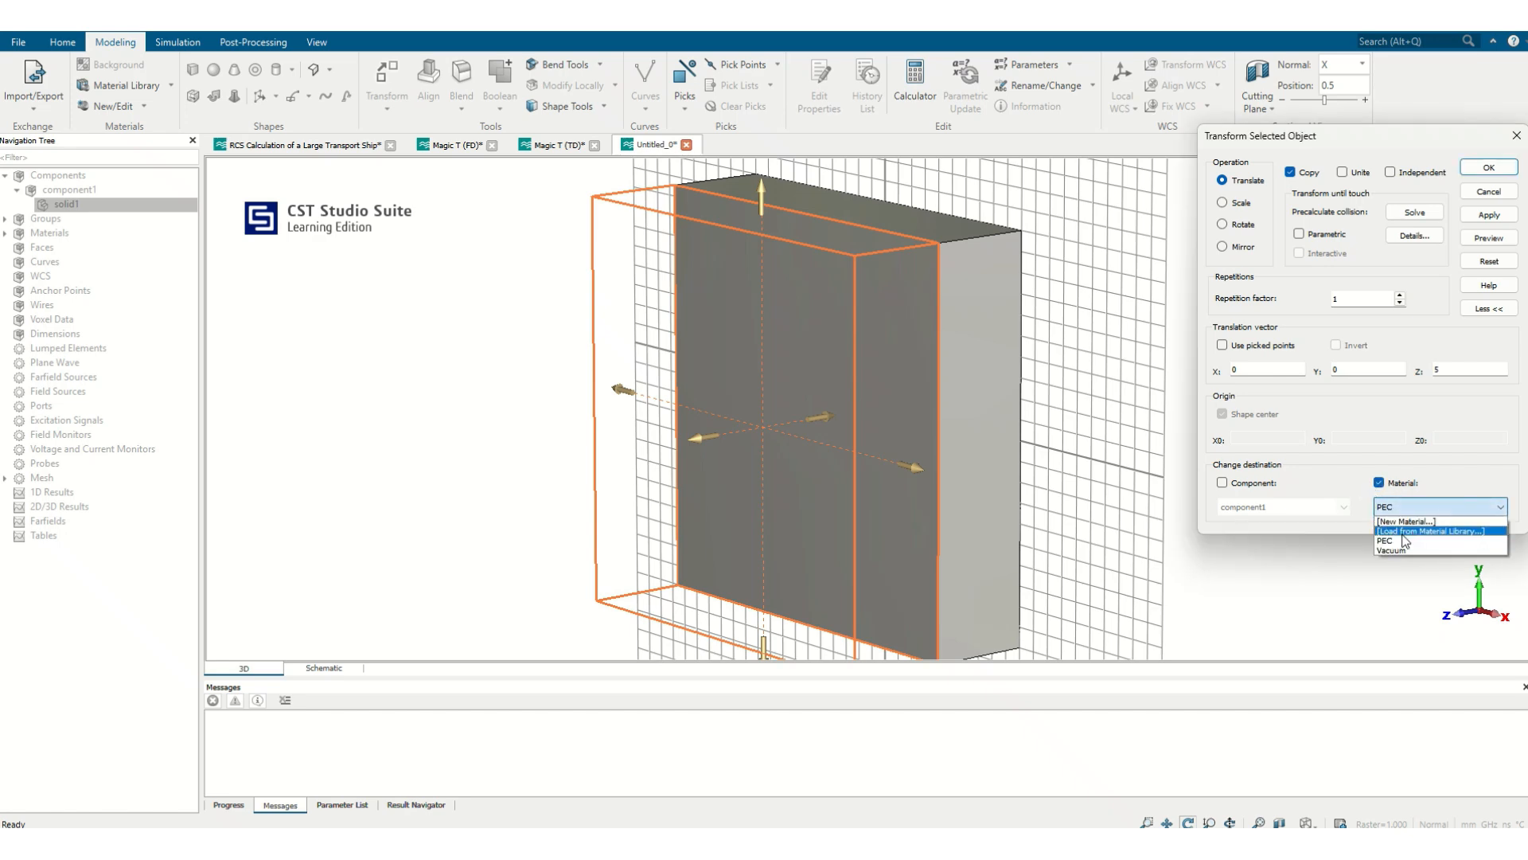
{"action": "left_click", "coordinate": [1405, 531]}
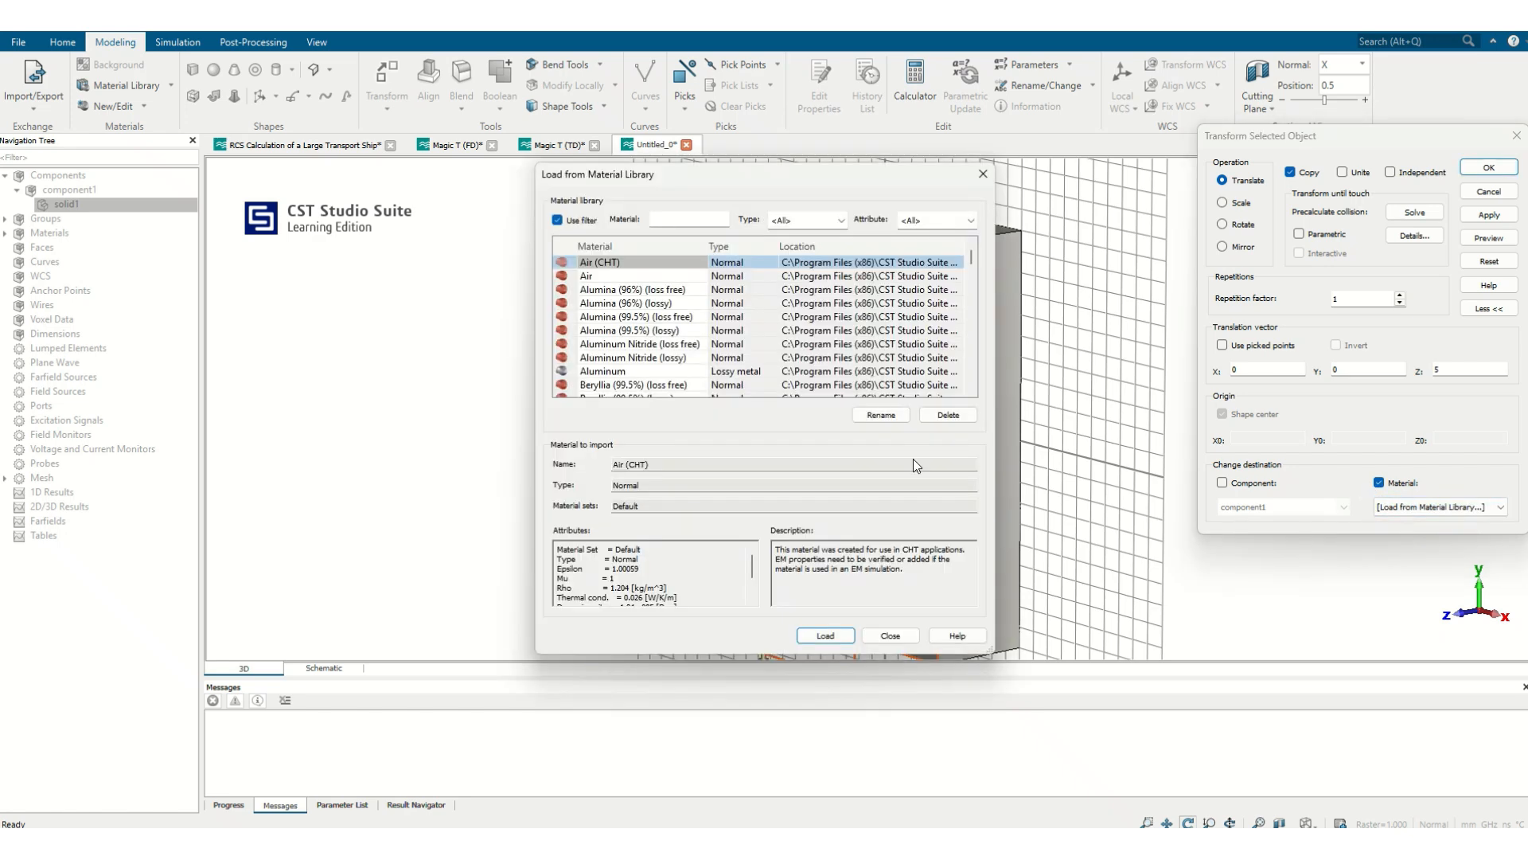
{"action": "scroll", "coordinate": [634, 354], "scroll_direction": "down", "scroll_amount": 15}
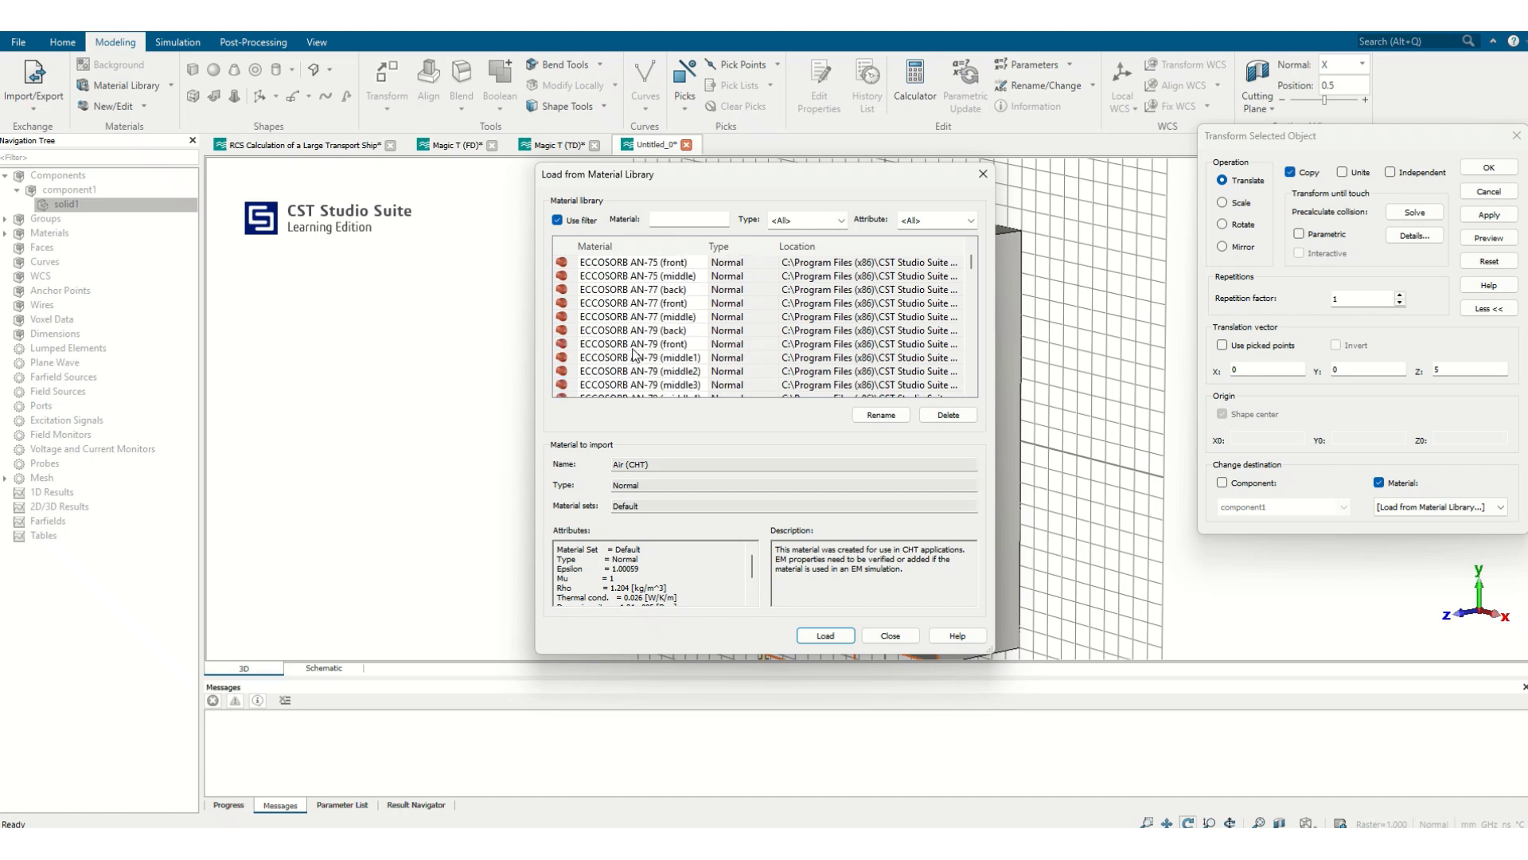
{"action": "scroll", "coordinate": [635, 342], "scroll_direction": "down", "scroll_amount": 12}
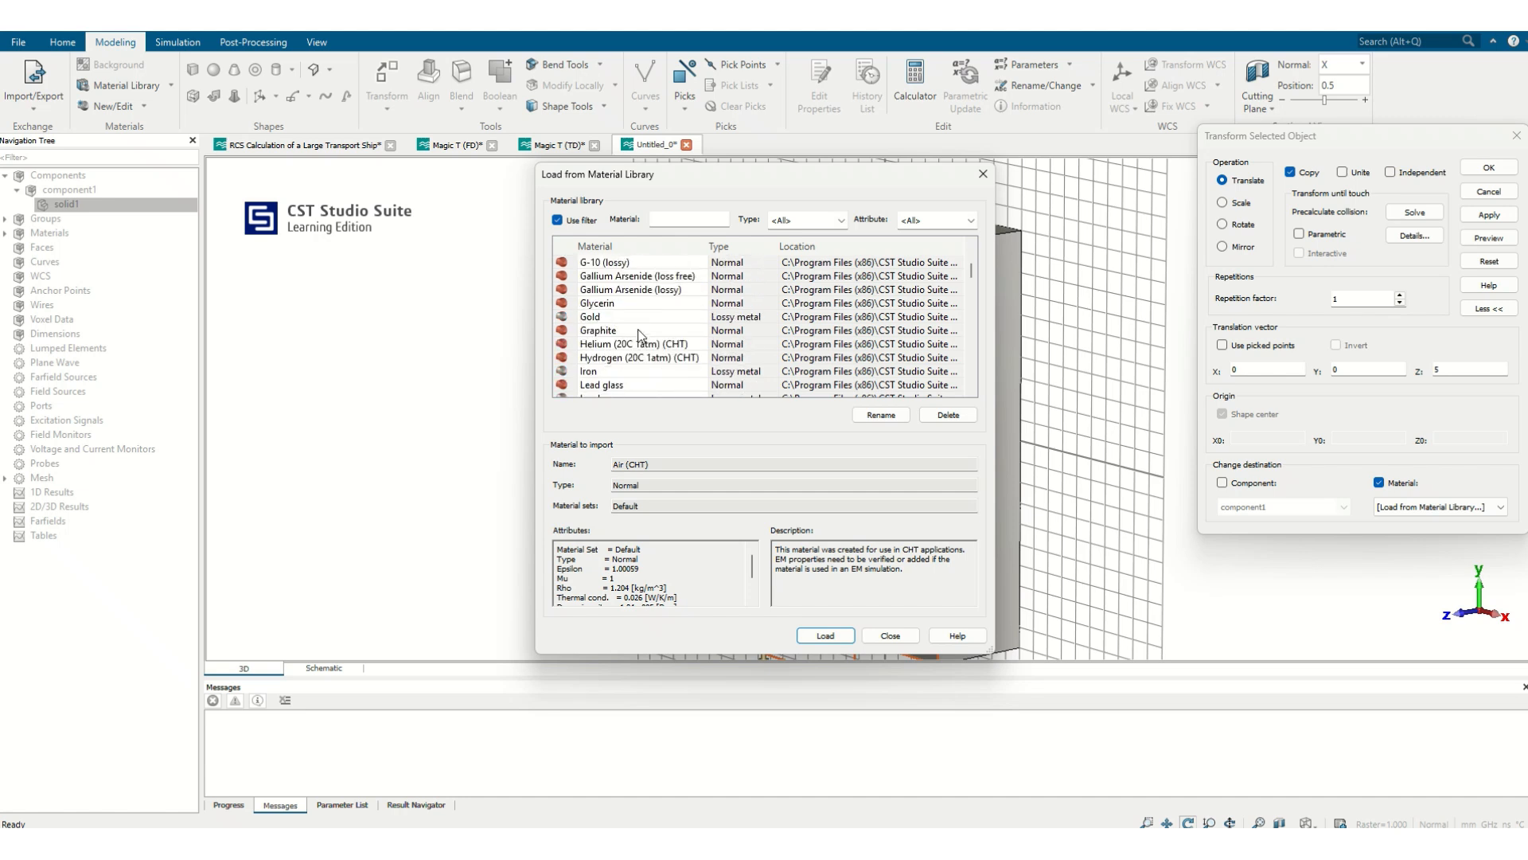
{"action": "left_click", "coordinate": [617, 277]}
{"action": "left_click", "coordinate": [824, 634]}
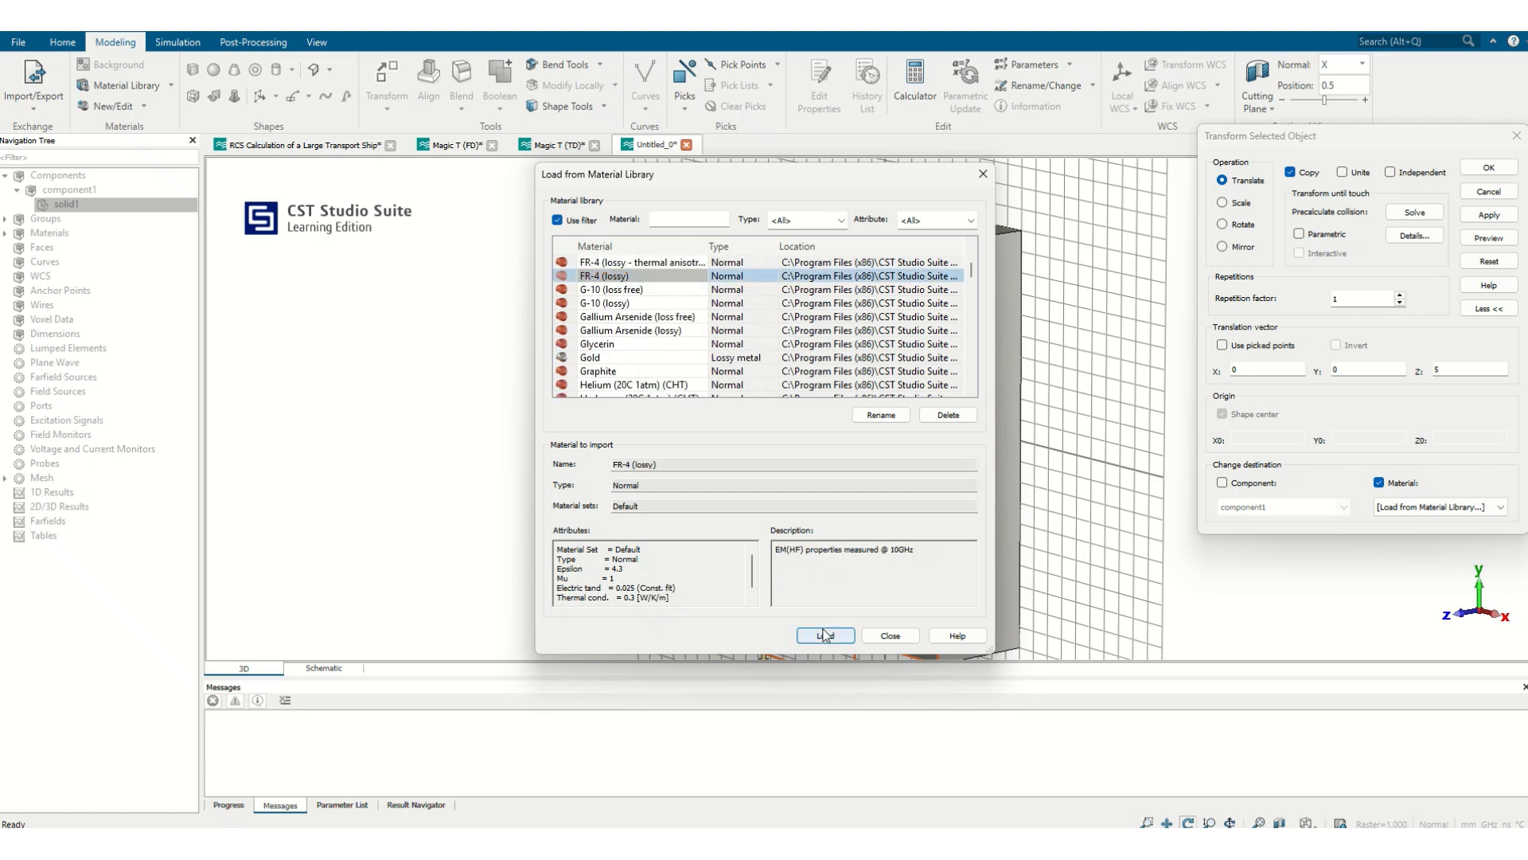
{"action": "left_click", "coordinate": [1485, 172]}
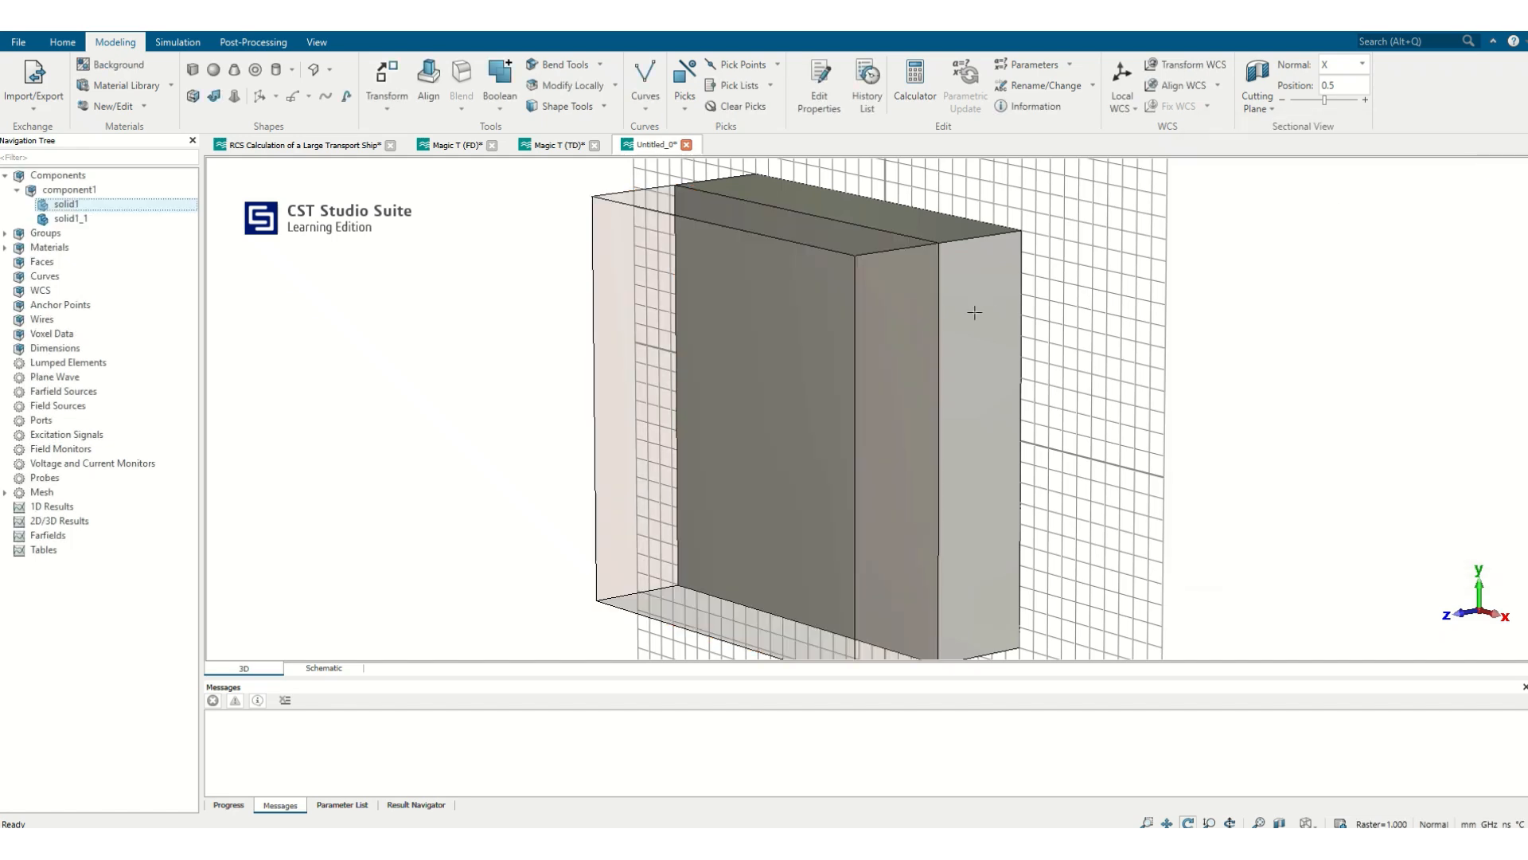
- Switch component1 to the mesh view, defining the frequency range from 1 to 10 GHz
{"action": "left_click_drag", "start_coordinate": [972, 312], "coordinate": [812, 337]}
{"action": "left_click", "coordinate": [69, 189]}
{"action": "left_click_drag", "start_coordinate": [636, 342], "coordinate": [557, 151]}
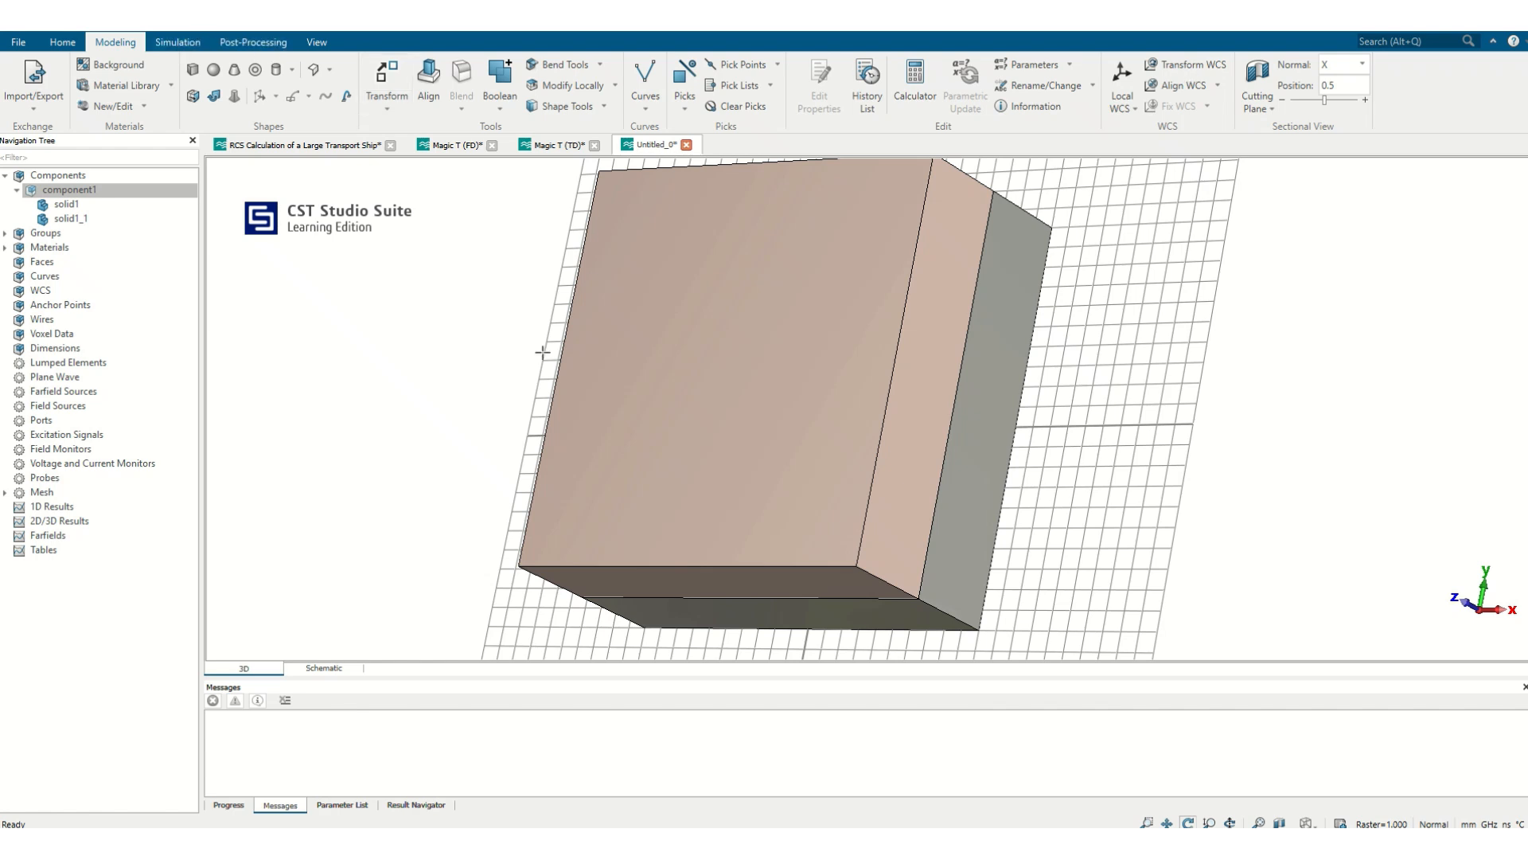
{"action": "left_click", "coordinate": [62, 42]}
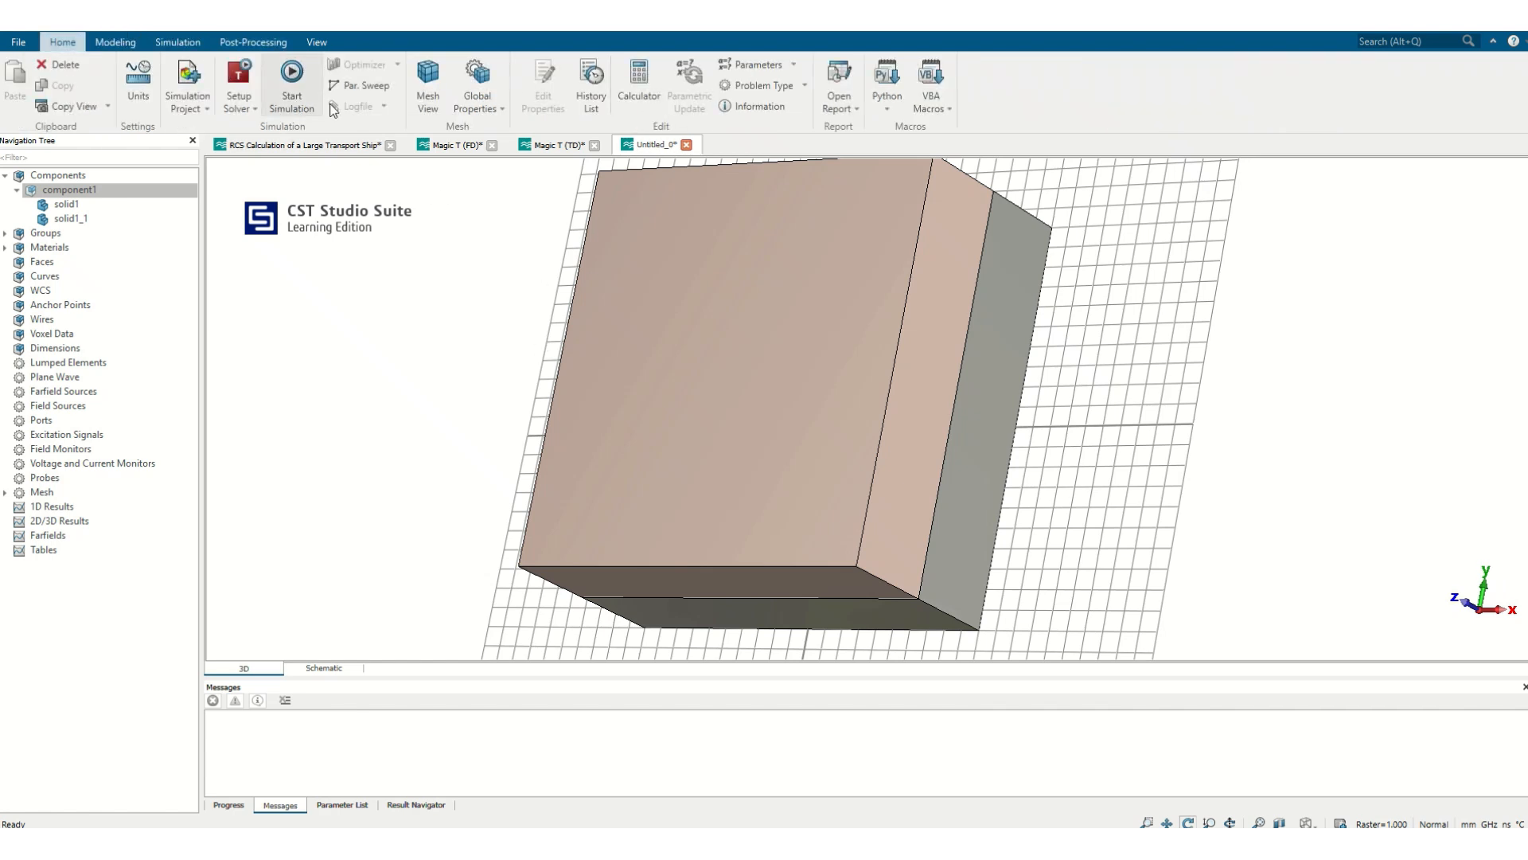
{"action": "left_click", "coordinate": [428, 77]}
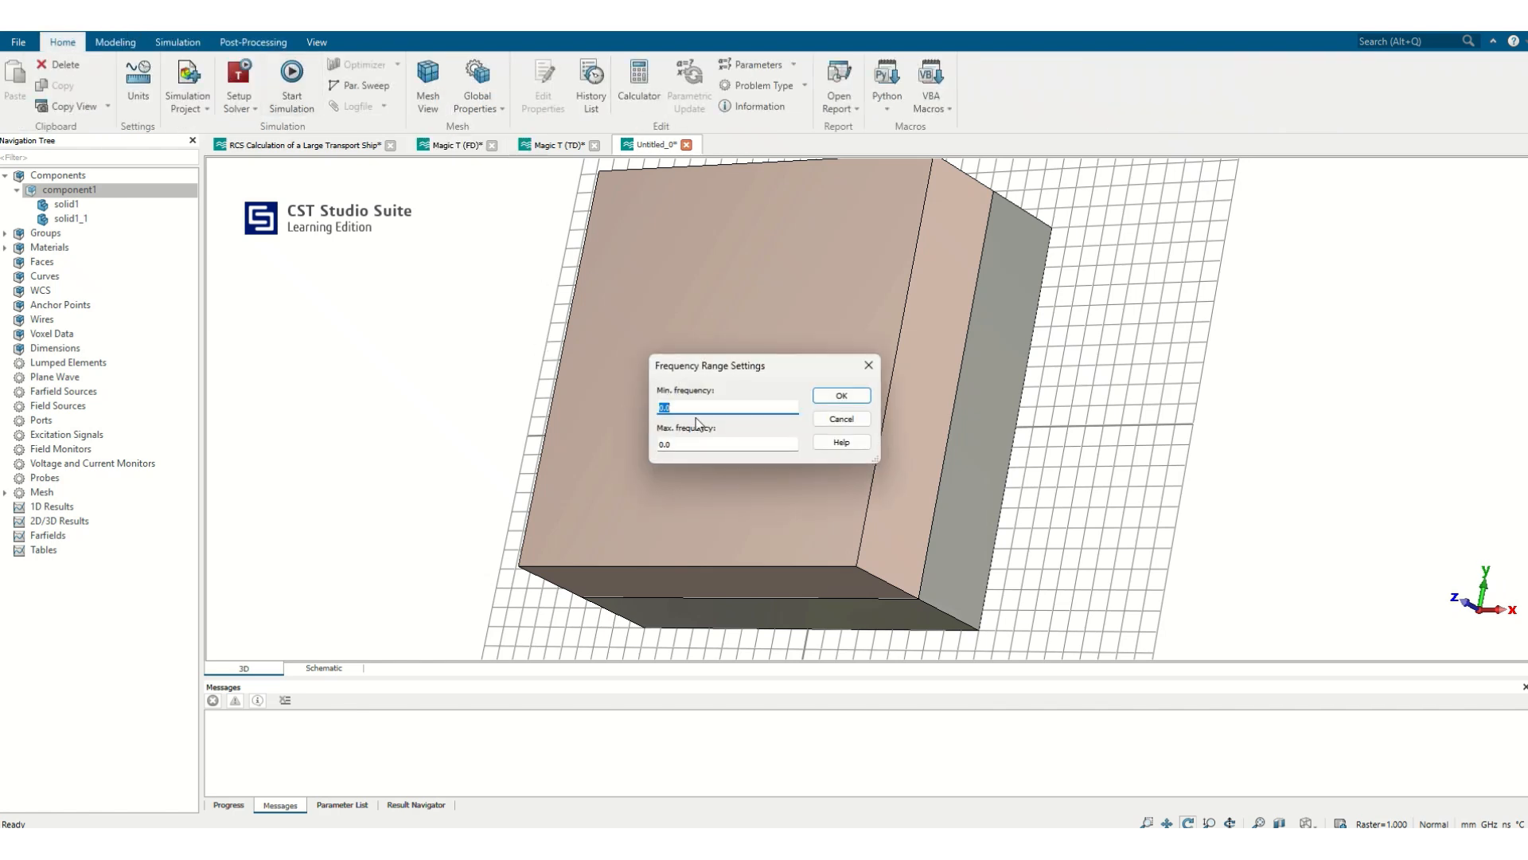
{"action": "type", "text": "1"}
{"action": "left_click", "coordinate": [683, 447]}
{"action": "type", "text": "1"}
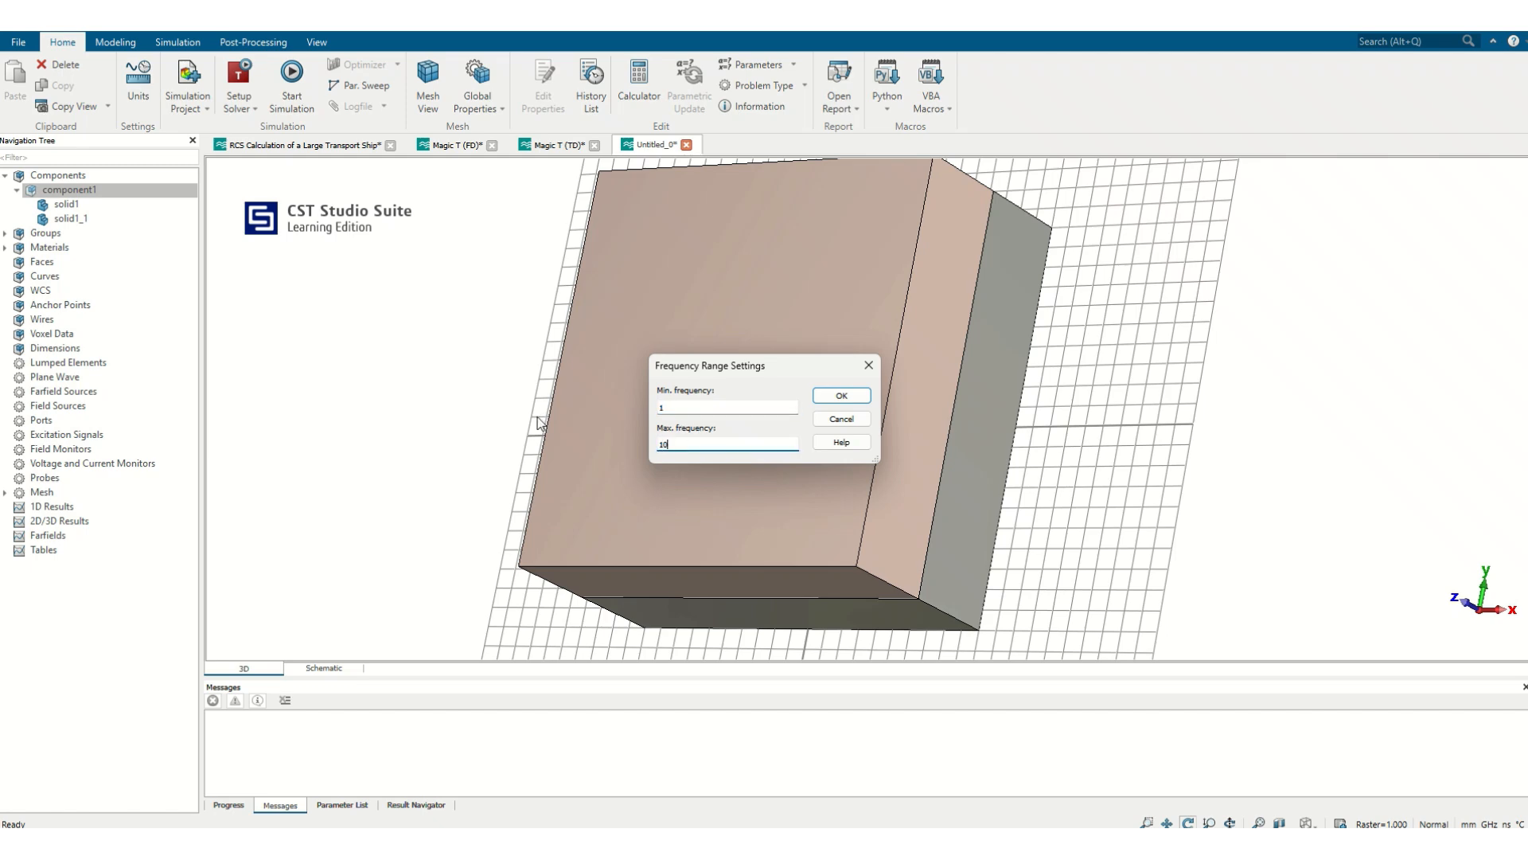
{"action": "key", "text": "Return"}
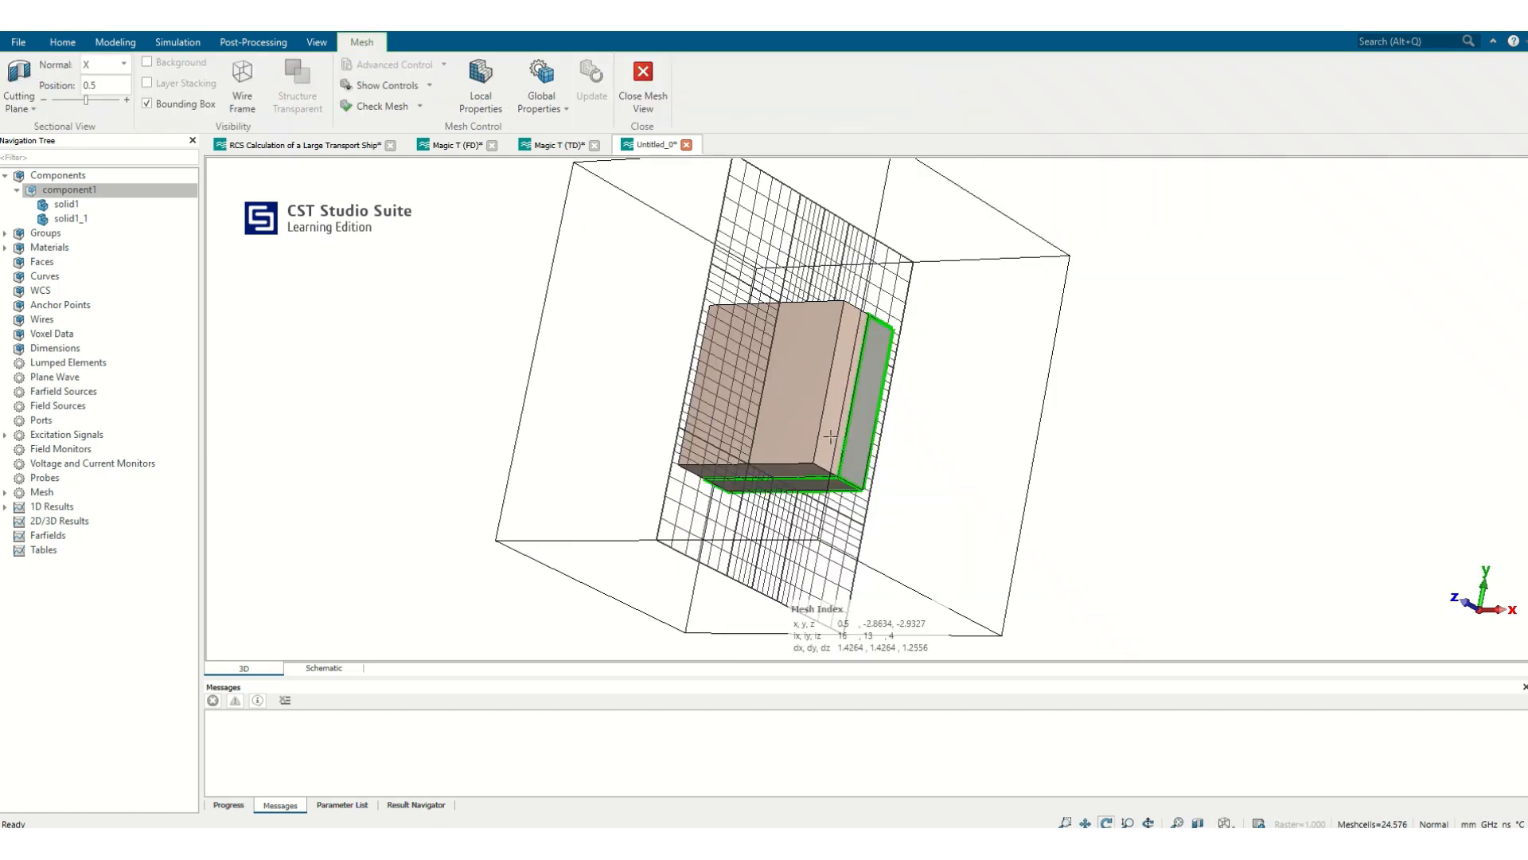
- Hide the bounding box and enable the X-normal cutting plane to expose the mesh through both bricks
{"action": "left_click_drag", "start_coordinate": [855, 408], "coordinate": [641, 466]}
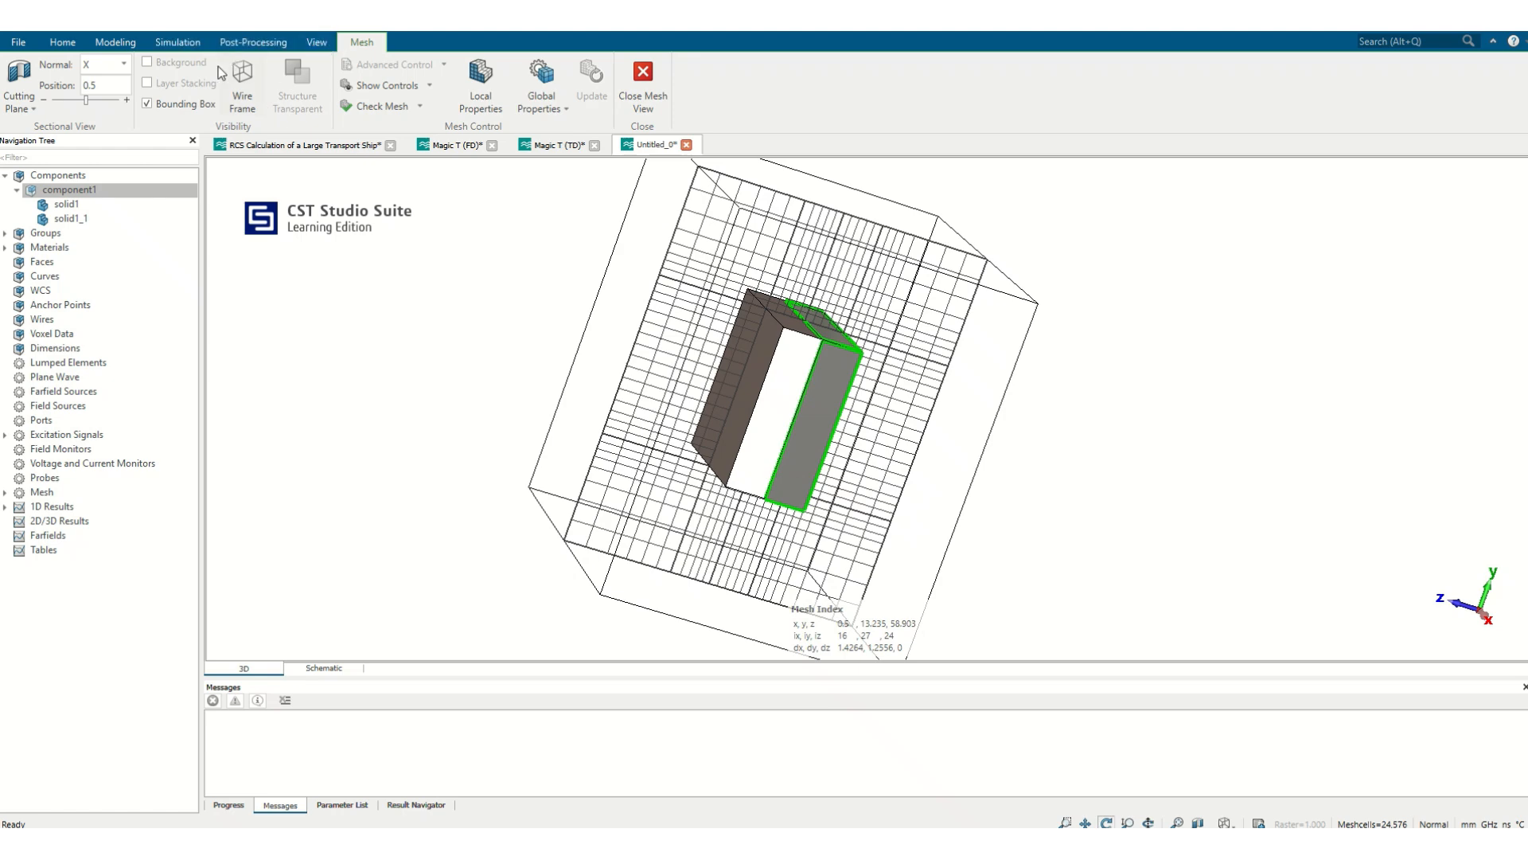
{"action": "left_click", "coordinate": [147, 104]}
{"action": "left_click_drag", "start_coordinate": [549, 342], "coordinate": [803, 584]}
{"action": "left_click", "coordinate": [19, 79]}
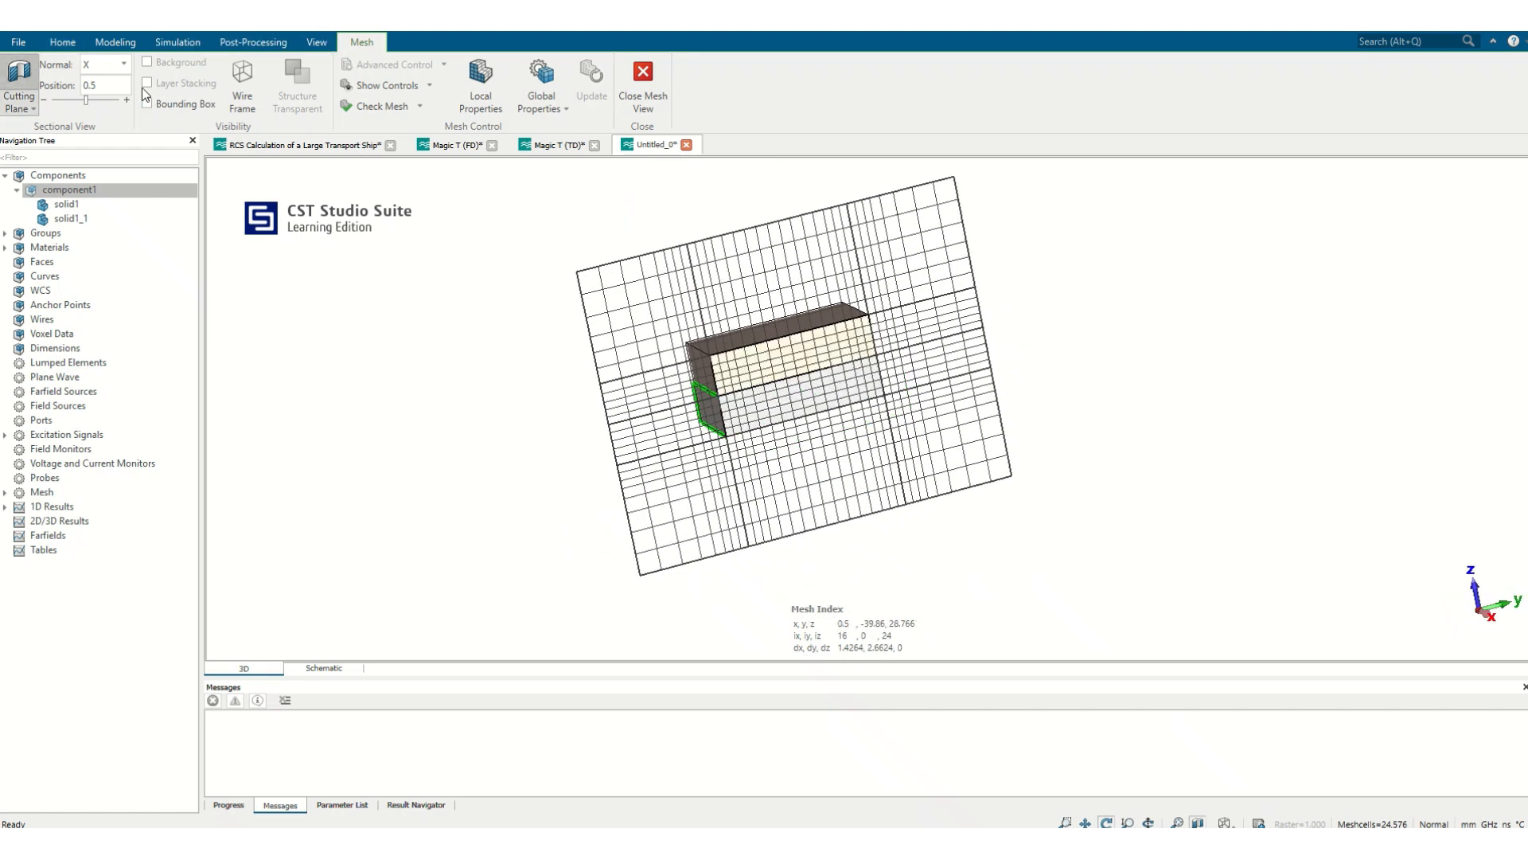
{"action": "left_click_drag", "start_coordinate": [796, 350], "coordinate": [629, 433]}
{"action": "scroll", "coordinate": [906, 451], "scroll_direction": "up", "scroll_amount": 4}
{"action": "scroll", "coordinate": [713, 403], "scroll_direction": "down", "scroll_amount": 4}
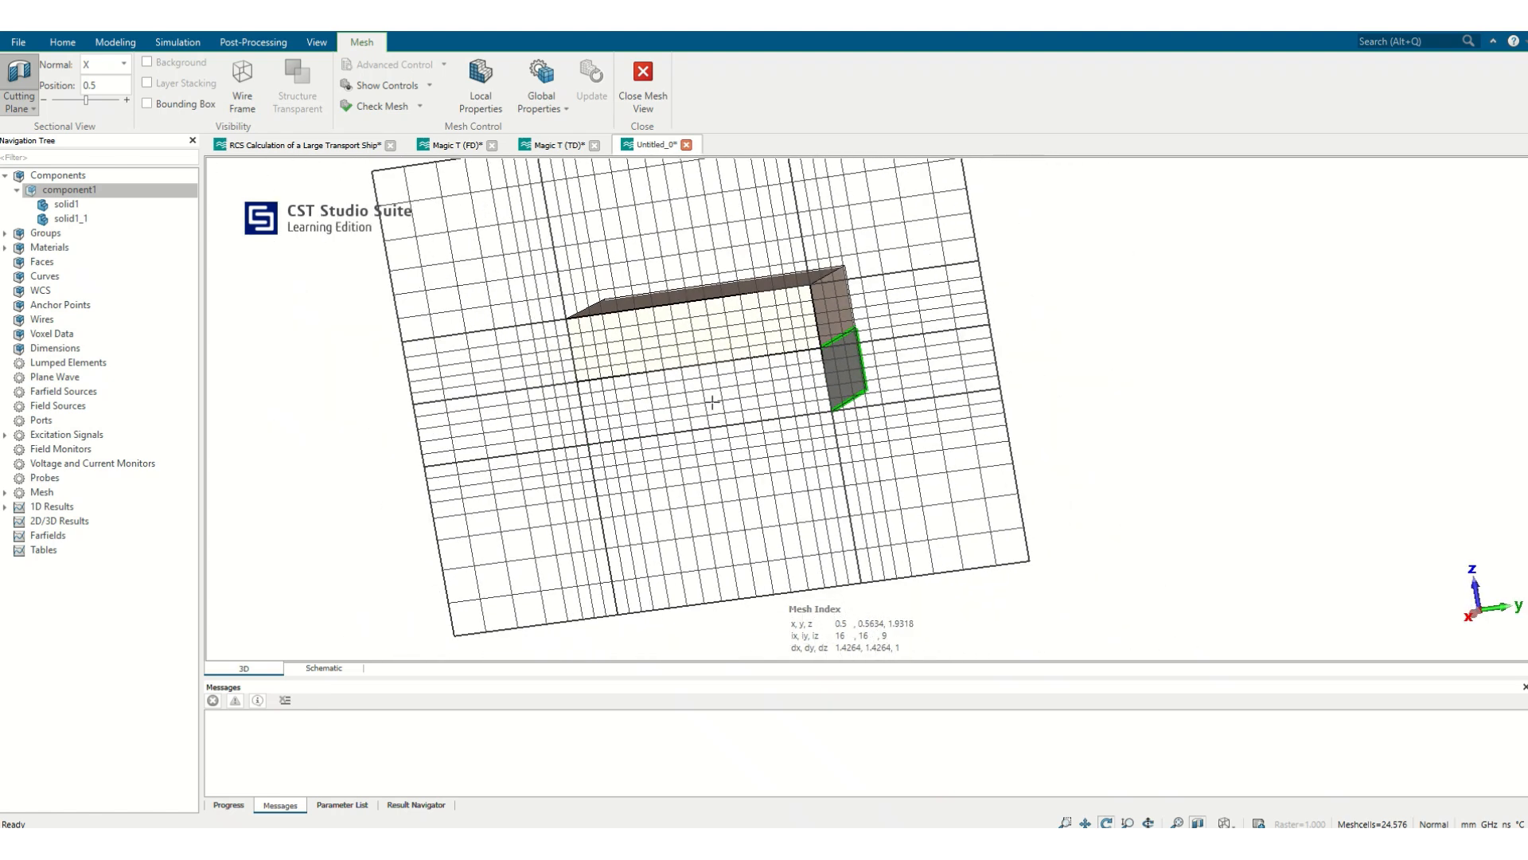
- In the special global mesh properties, disable snapping to cylinders, tori, planes, spheres and cylinder/ellipse centers, and apply the change
{"action": "right_click", "coordinate": [96, 190]}
{"action": "left_click", "coordinate": [78, 190]}
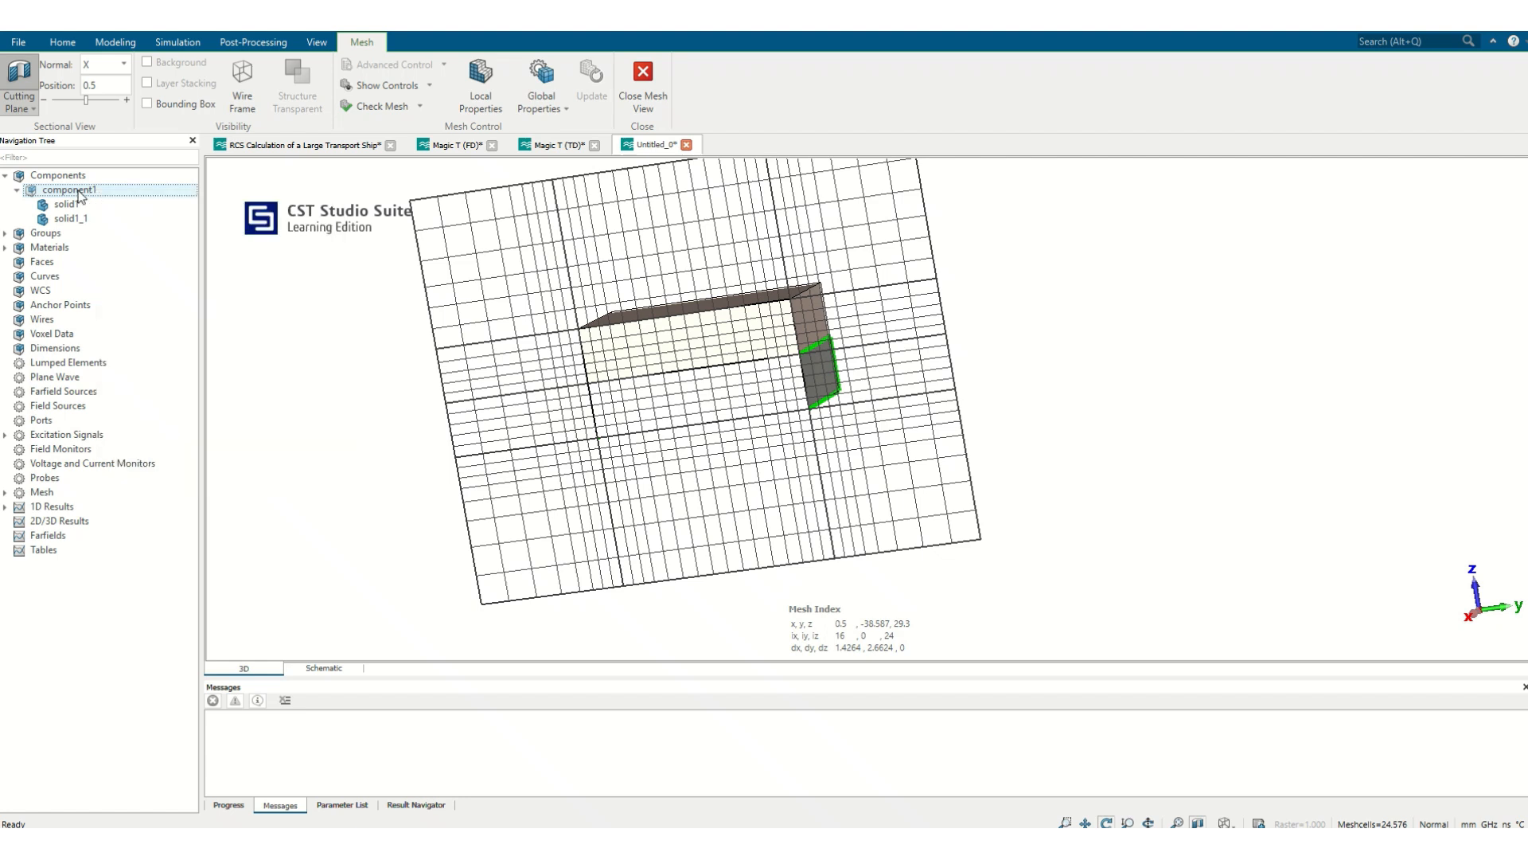
{"action": "left_click", "coordinate": [542, 80]}
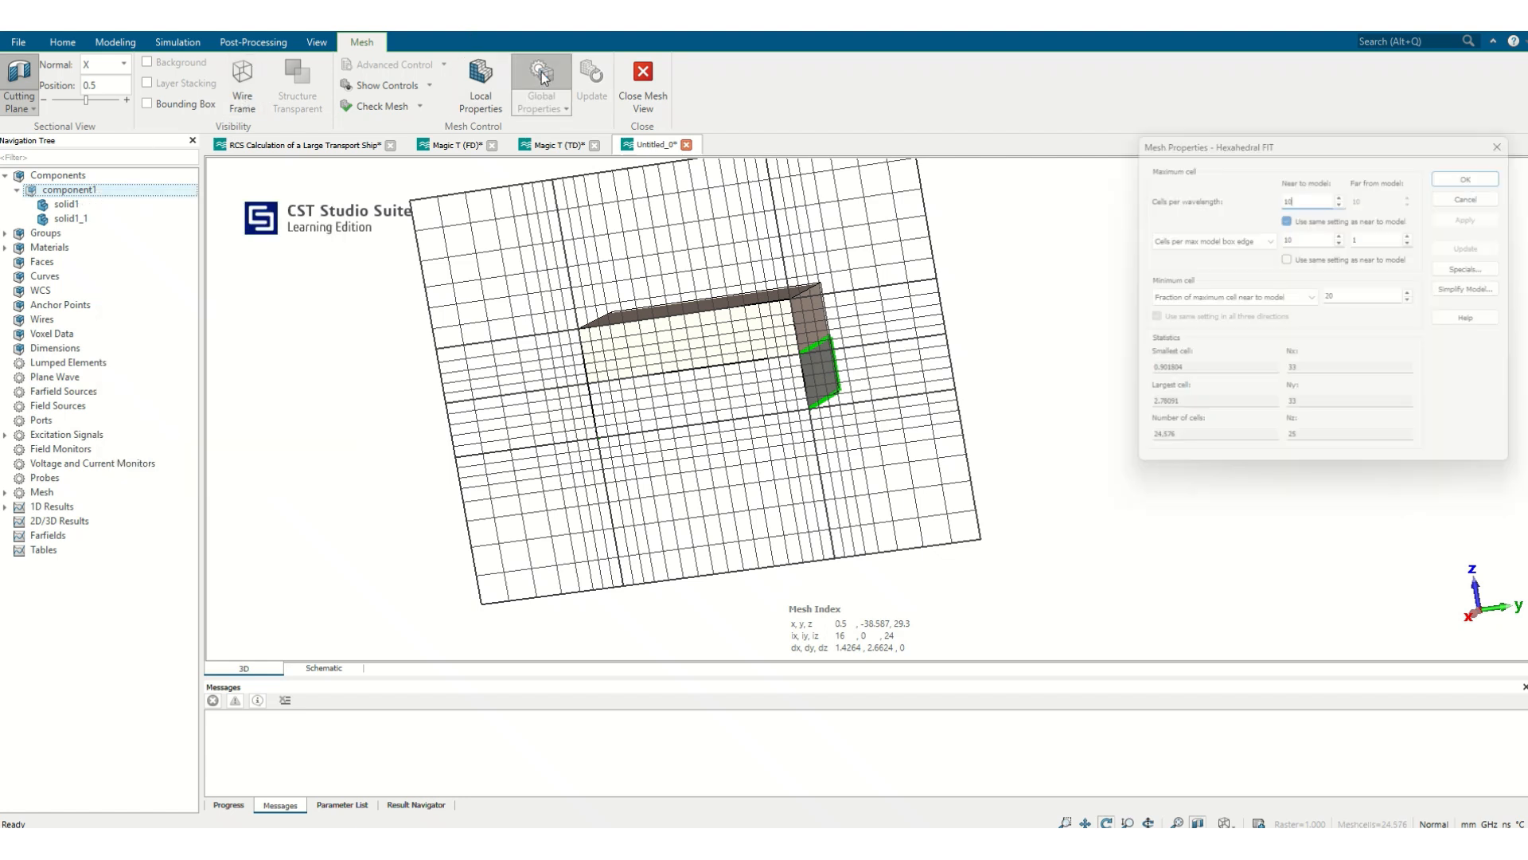
{"action": "left_click", "coordinate": [1482, 268]}
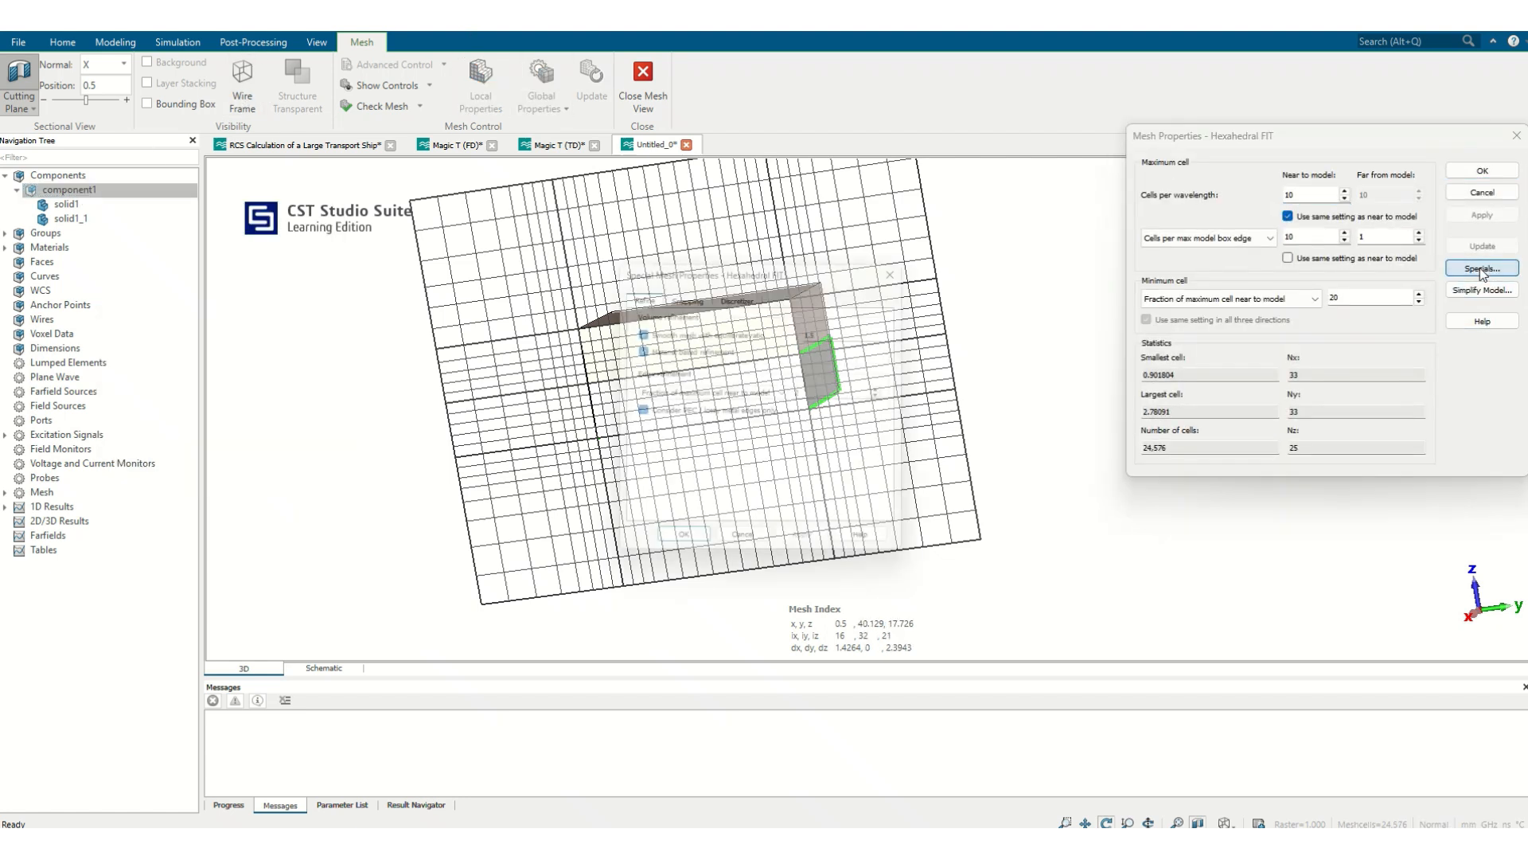
{"action": "left_click", "coordinate": [684, 292]}
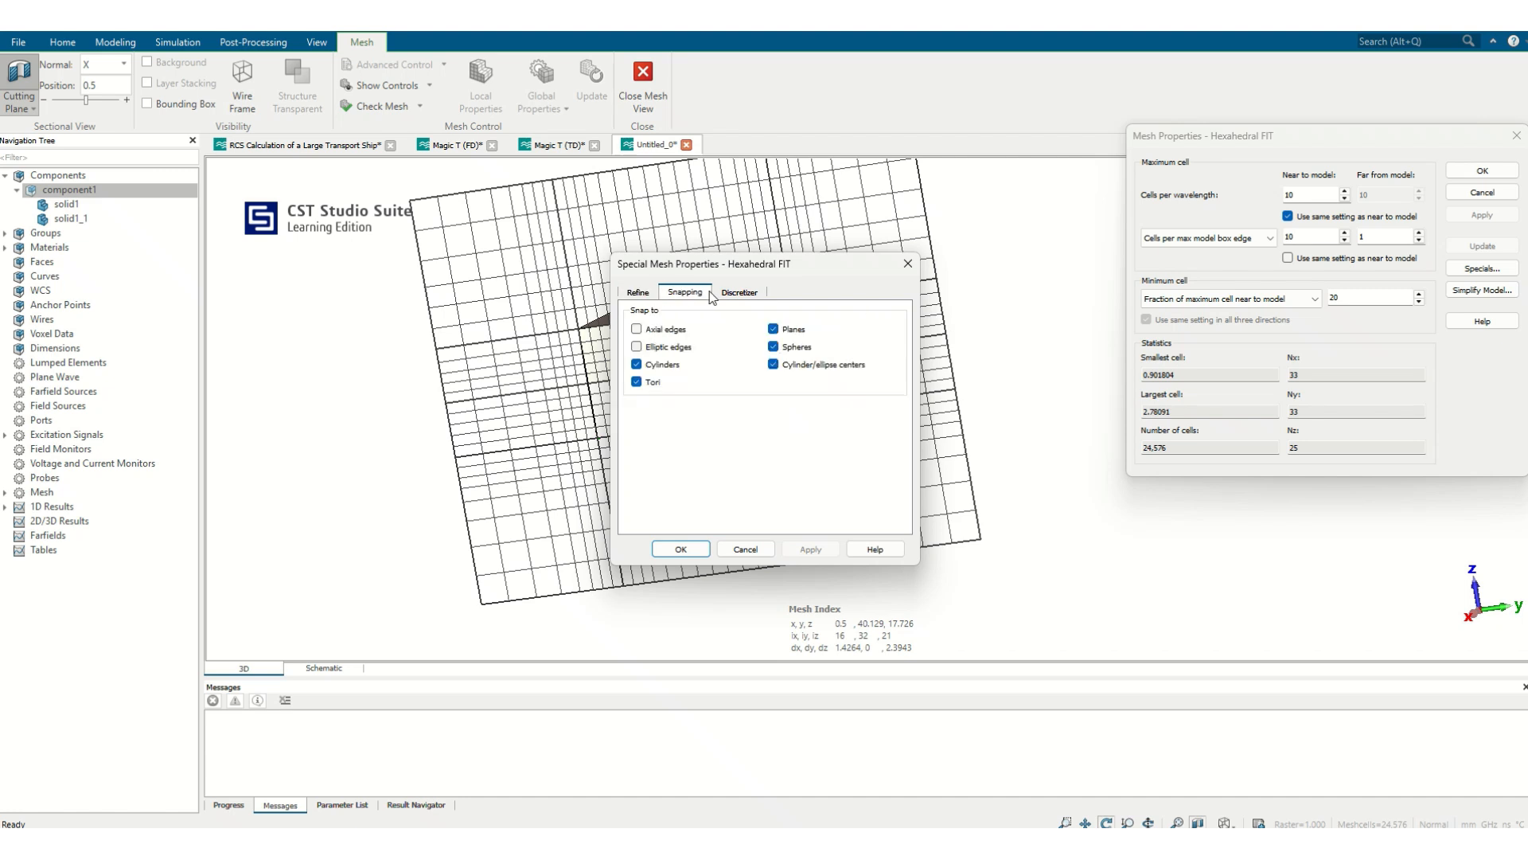
{"action": "left_click_drag", "start_coordinate": [762, 266], "coordinate": [1194, 299]}
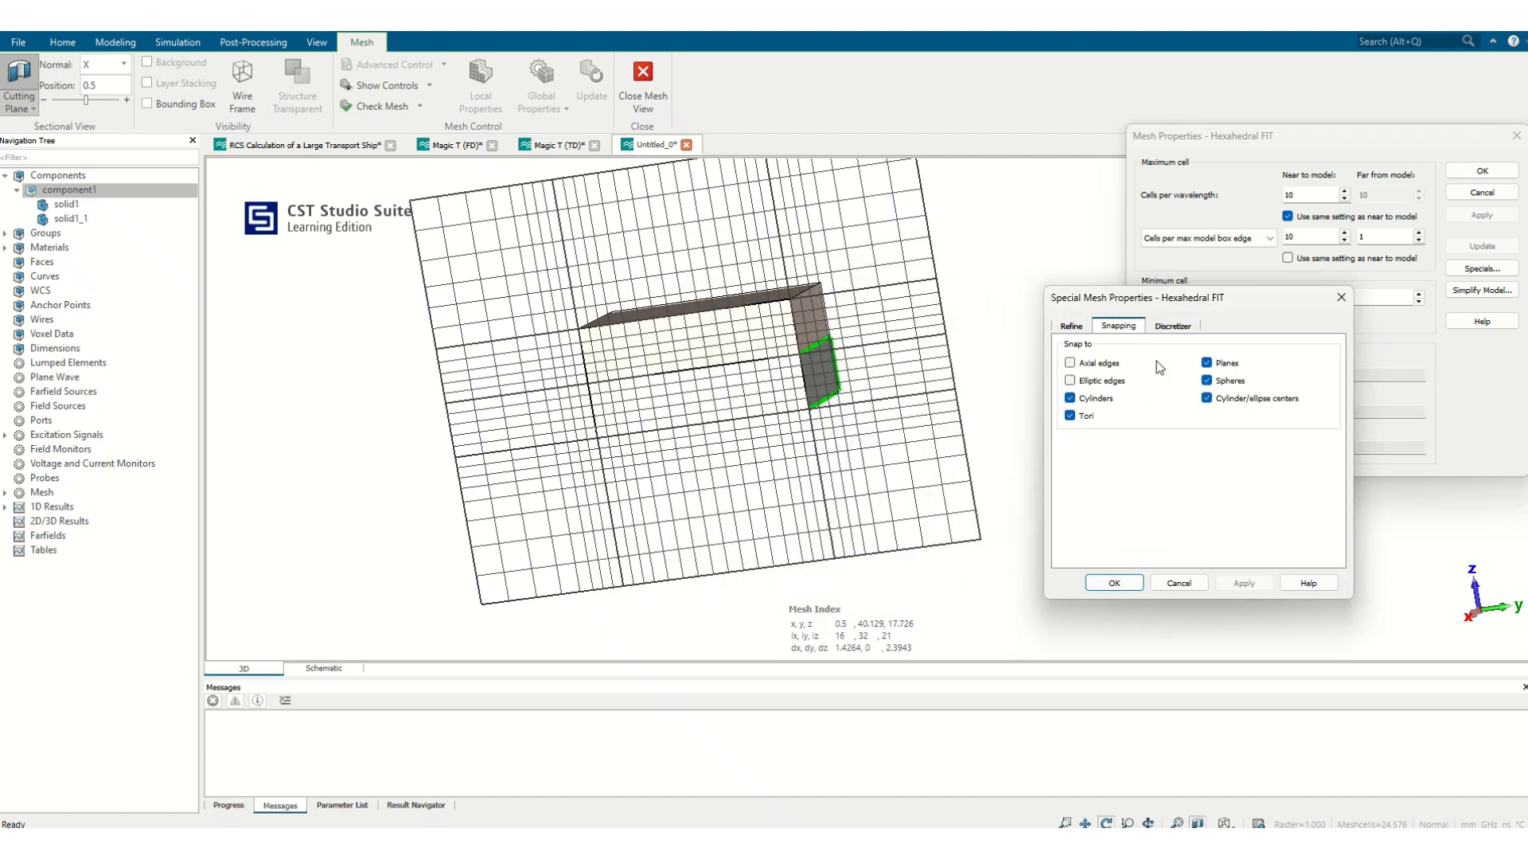
{"action": "left_click", "coordinate": [1071, 398]}
{"action": "left_click", "coordinate": [1070, 417]}
{"action": "left_click", "coordinate": [1207, 363]}
{"action": "left_click", "coordinate": [1207, 381]}
{"action": "left_click", "coordinate": [1208, 398]}
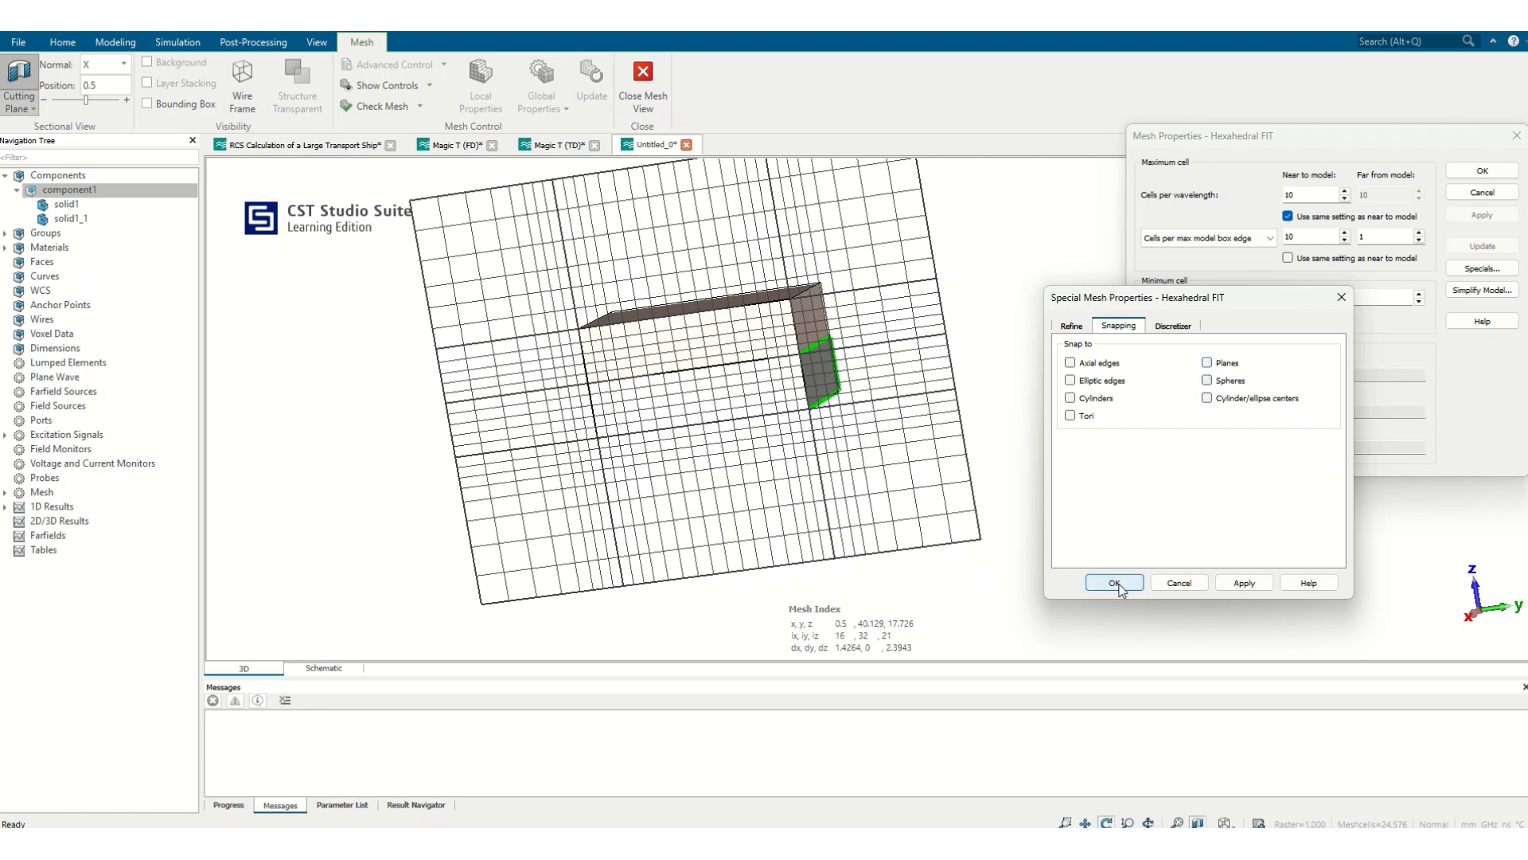
{"action": "left_click", "coordinate": [1245, 584]}
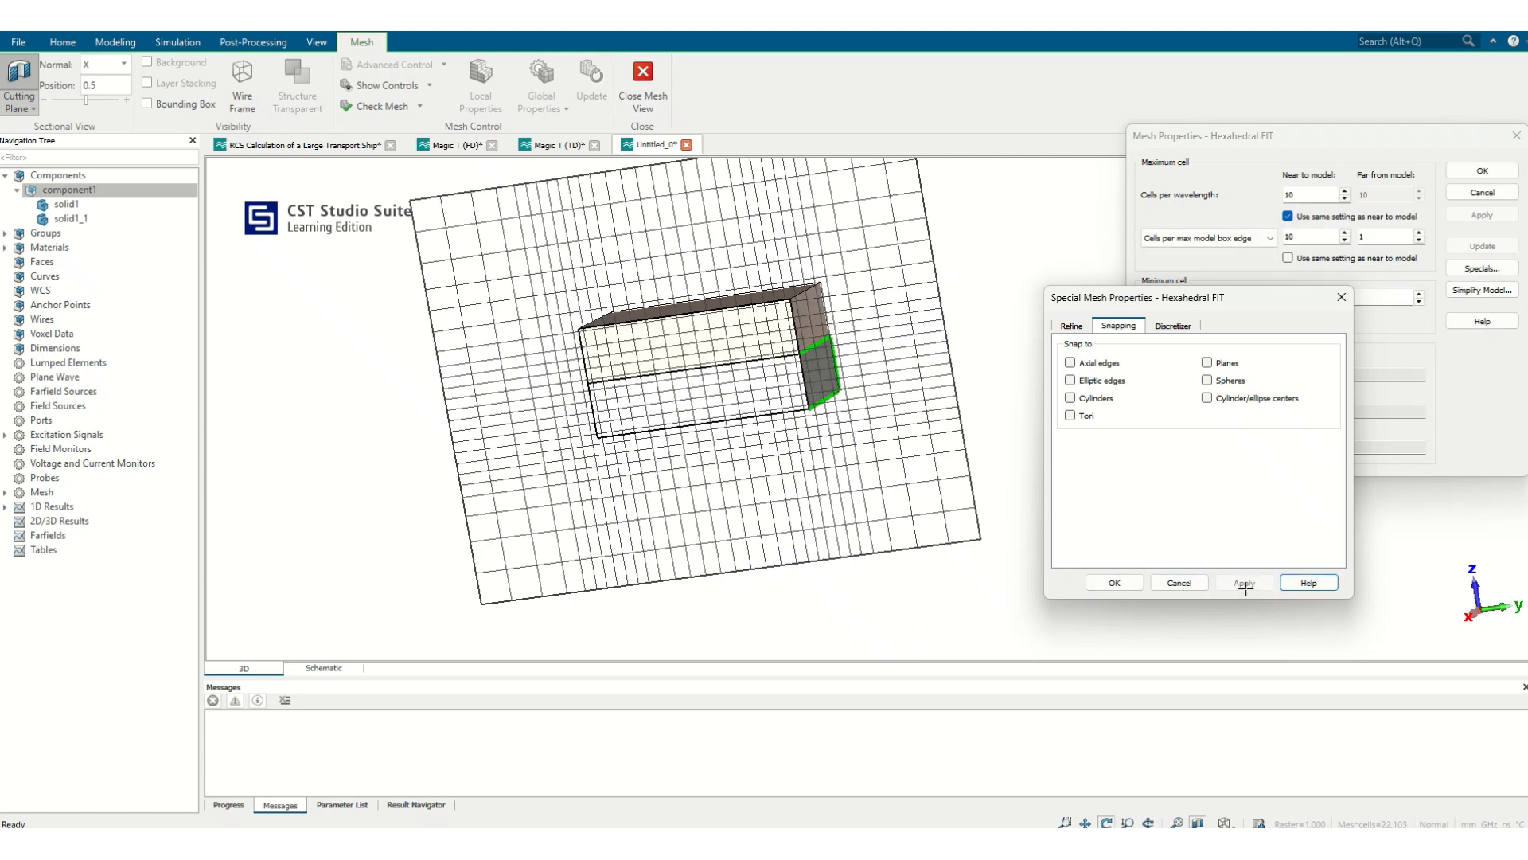
{"action": "left_click", "coordinate": [1178, 583]}
- Examine how the mesh lines fall around the edges of both bricks, and look at the Simplify Model options
{"action": "scroll", "coordinate": [796, 334], "scroll_direction": "up", "scroll_amount": 5}
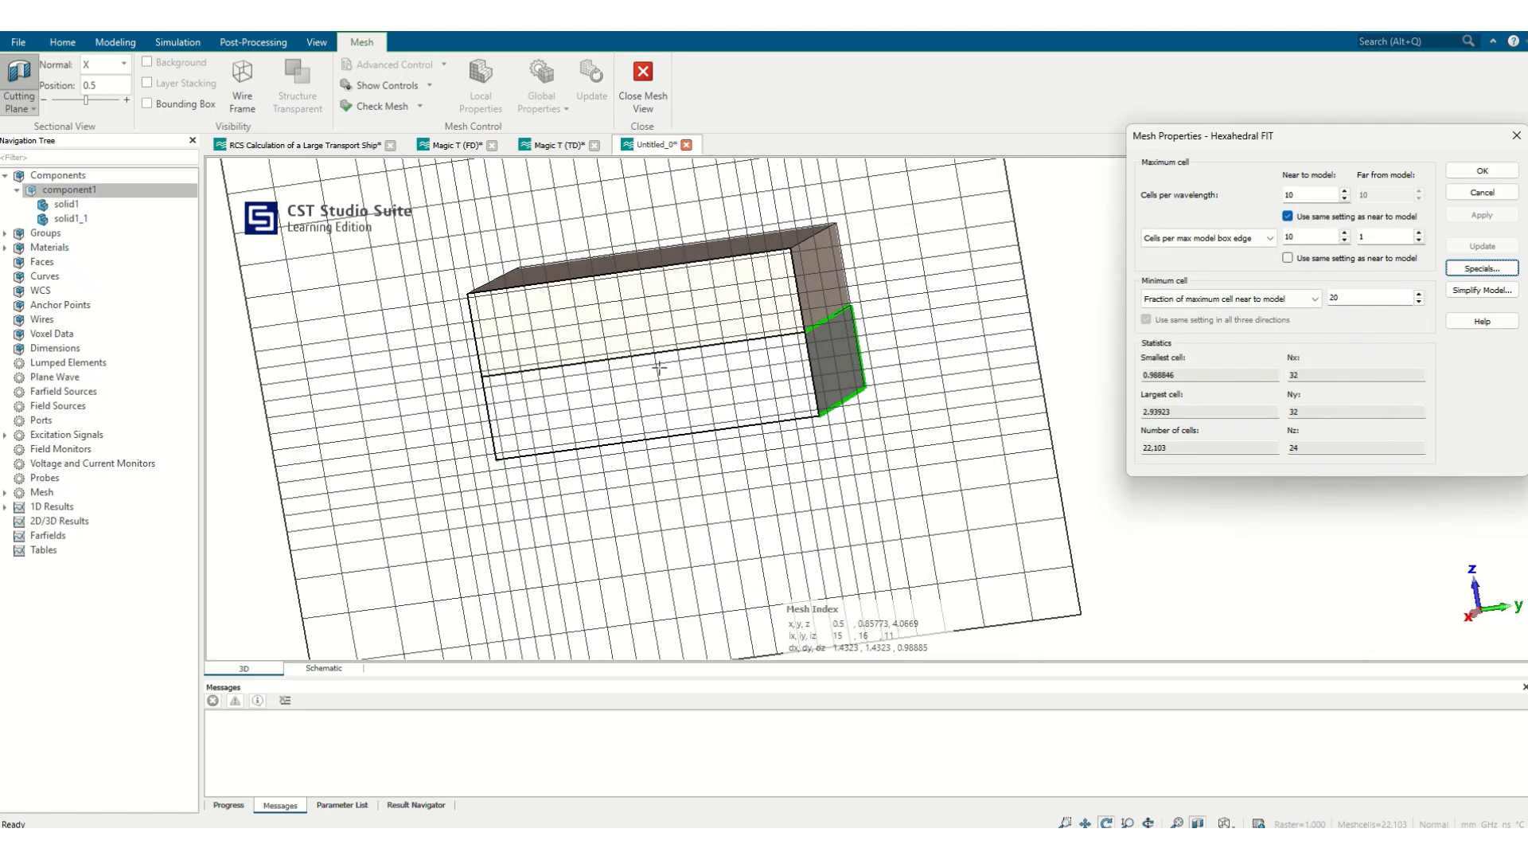
{"action": "left_click_drag", "start_coordinate": [814, 327], "coordinate": [754, 279]}
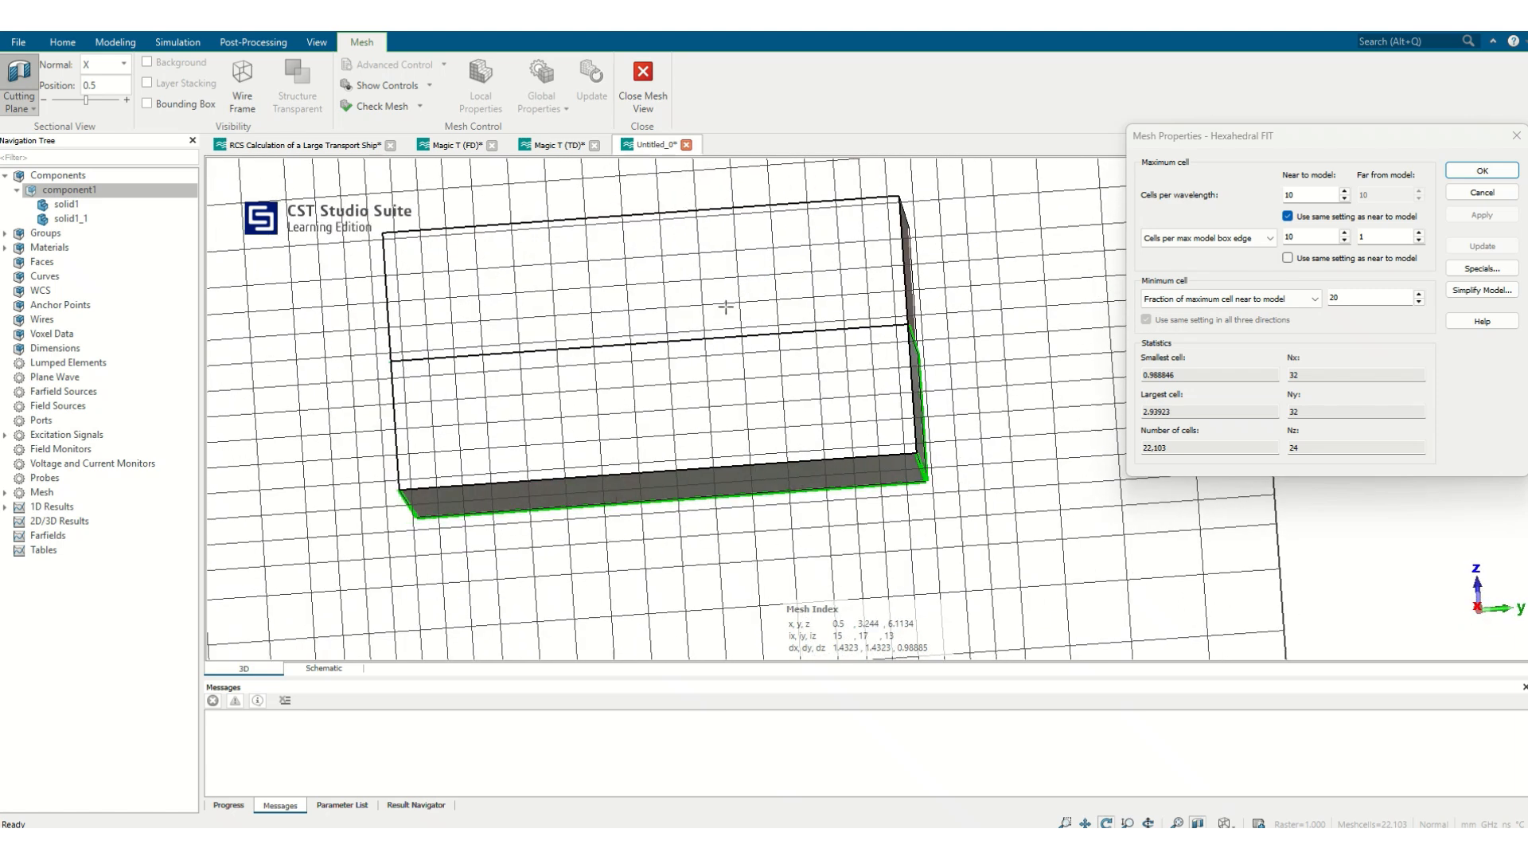
{"action": "scroll", "coordinate": [617, 360], "scroll_direction": "up", "scroll_amount": 3}
{"action": "scroll", "coordinate": [422, 383], "scroll_direction": "down", "scroll_amount": 2}
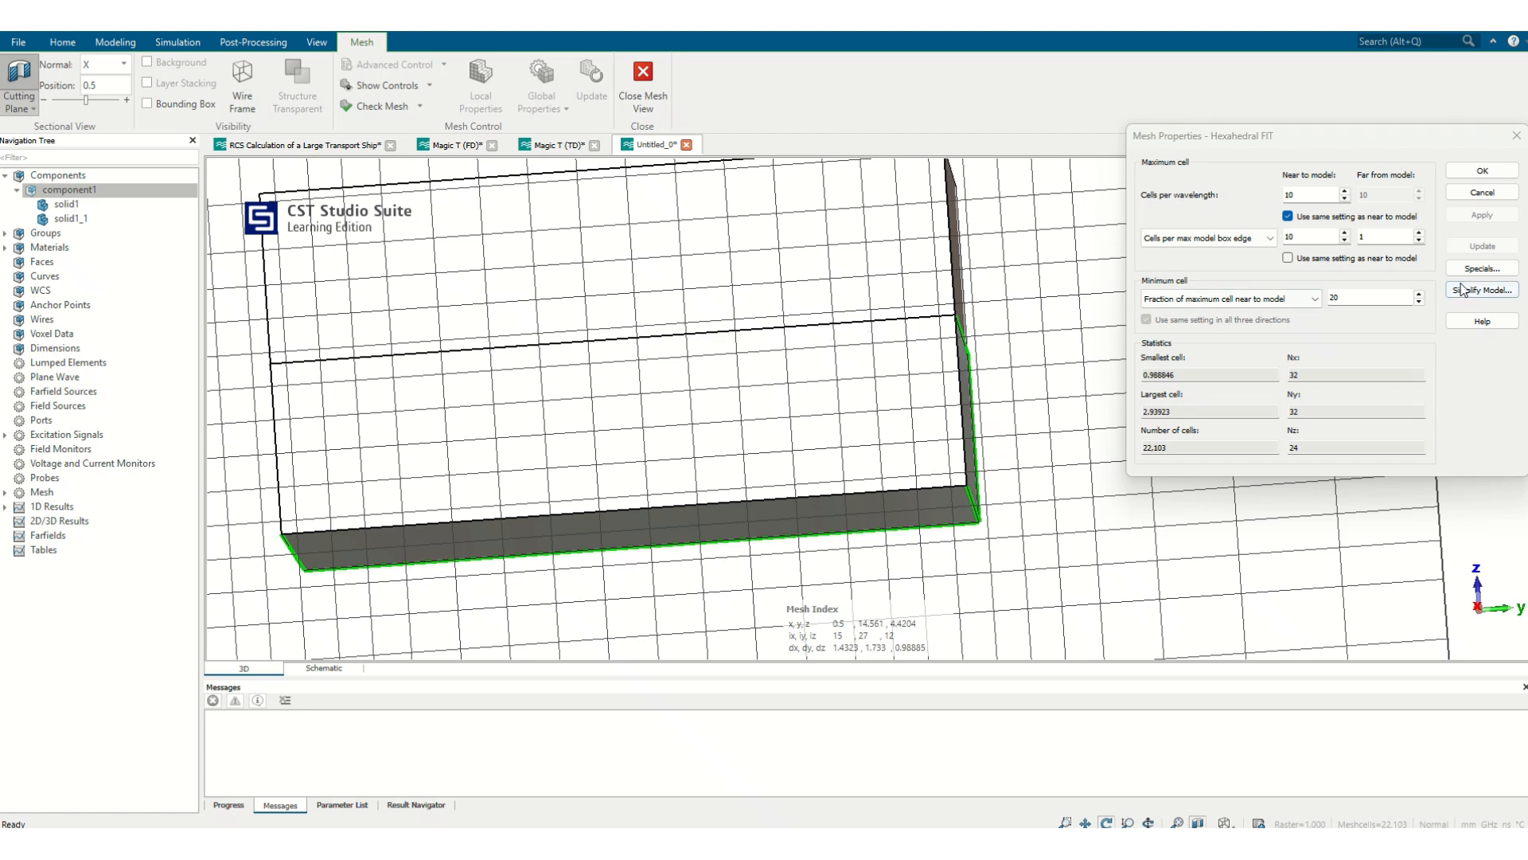
{"action": "left_click", "coordinate": [1488, 291]}
{"action": "left_click", "coordinate": [1488, 291]}
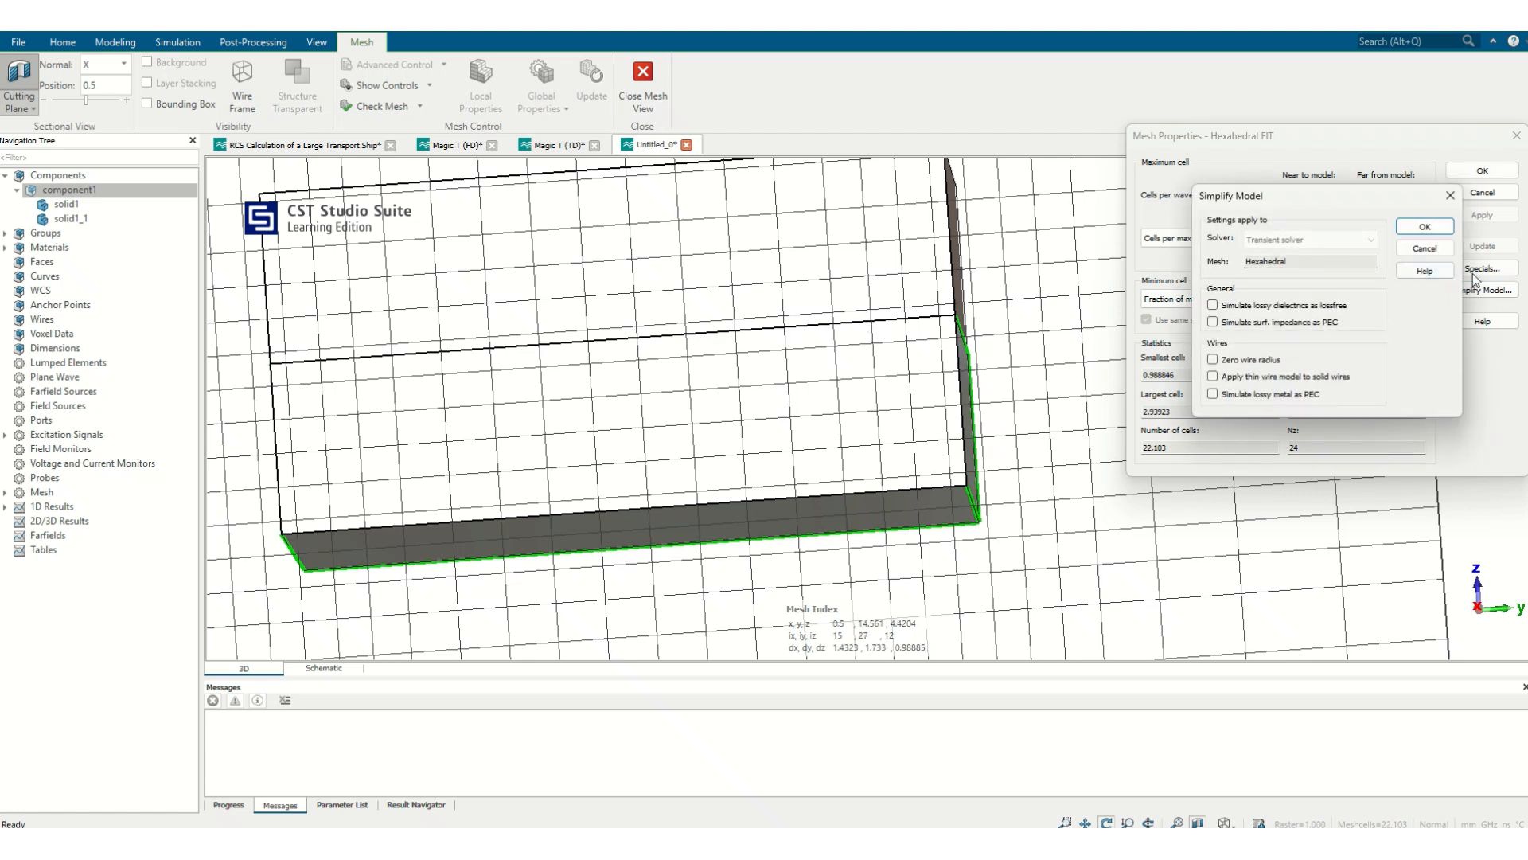
{"action": "left_click", "coordinate": [1450, 195]}
- Enable snapping to axial edges, elliptic edges, cylinders, tori, planes, spheres and cylinder/ellipse centers in the special mesh properties, and apply it
{"action": "left_click", "coordinate": [1482, 269]}
{"action": "left_click", "coordinate": [684, 293]}
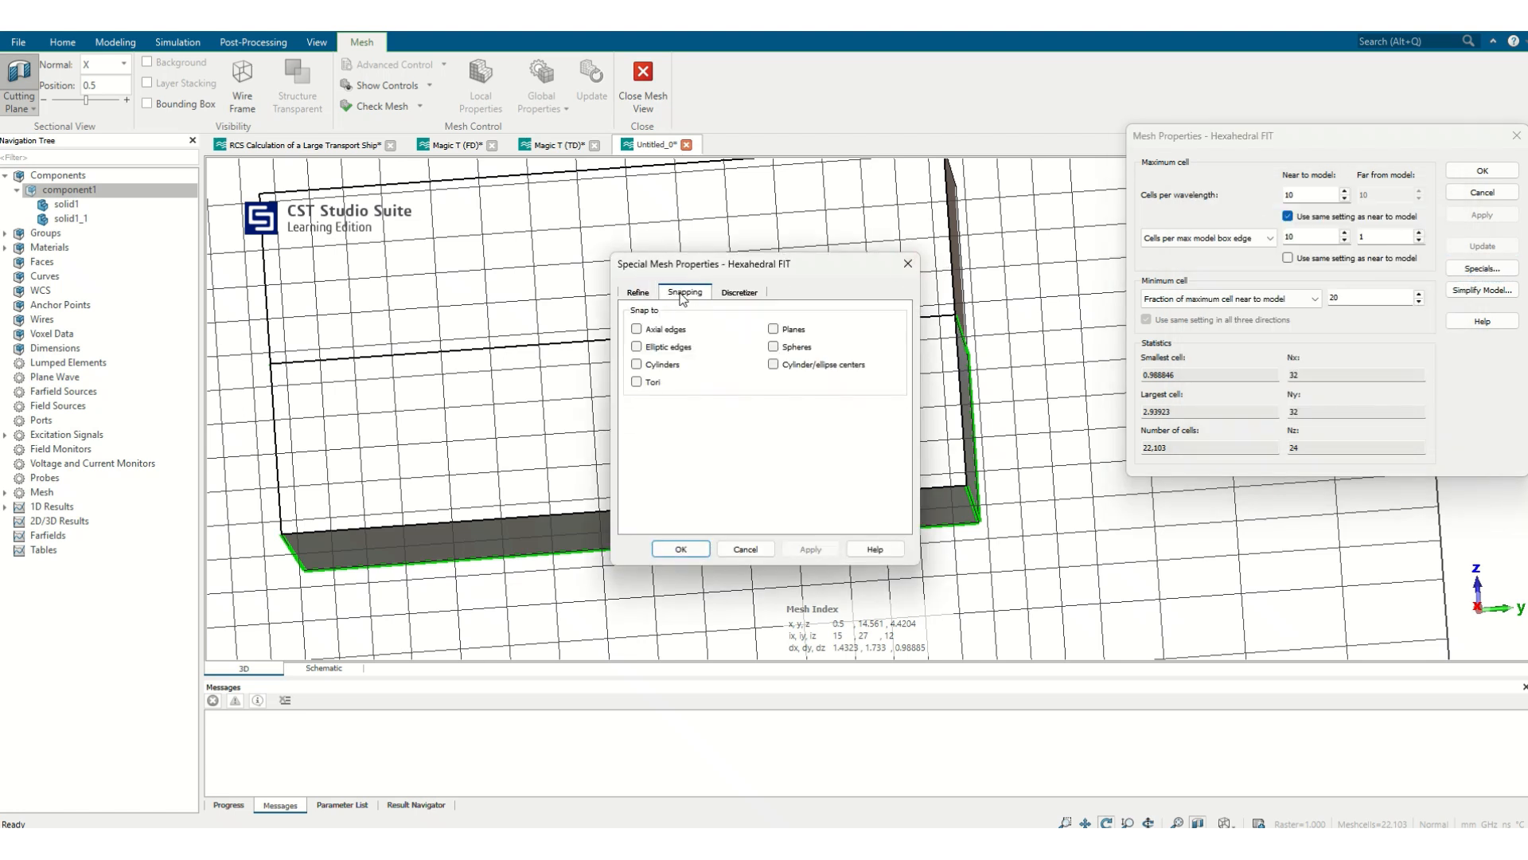
{"action": "left_click", "coordinate": [655, 330]}
{"action": "left_click", "coordinate": [656, 348]}
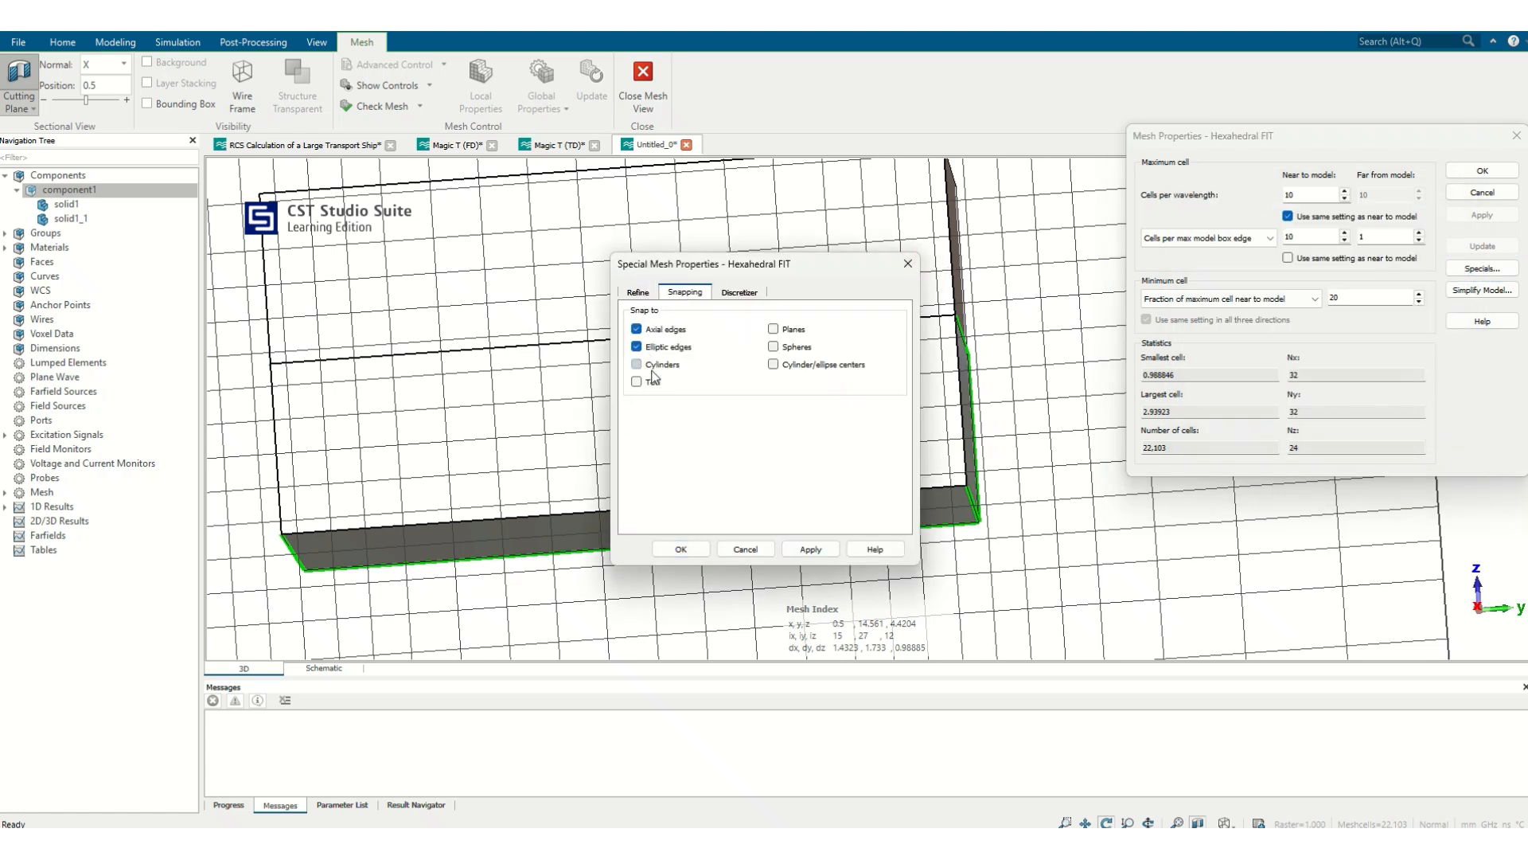
{"action": "left_click", "coordinate": [655, 365]}
{"action": "left_click", "coordinate": [653, 382]}
{"action": "left_click", "coordinate": [774, 330]}
{"action": "left_click", "coordinate": [774, 347]}
{"action": "left_click", "coordinate": [774, 365]}
{"action": "left_click", "coordinate": [805, 549]}
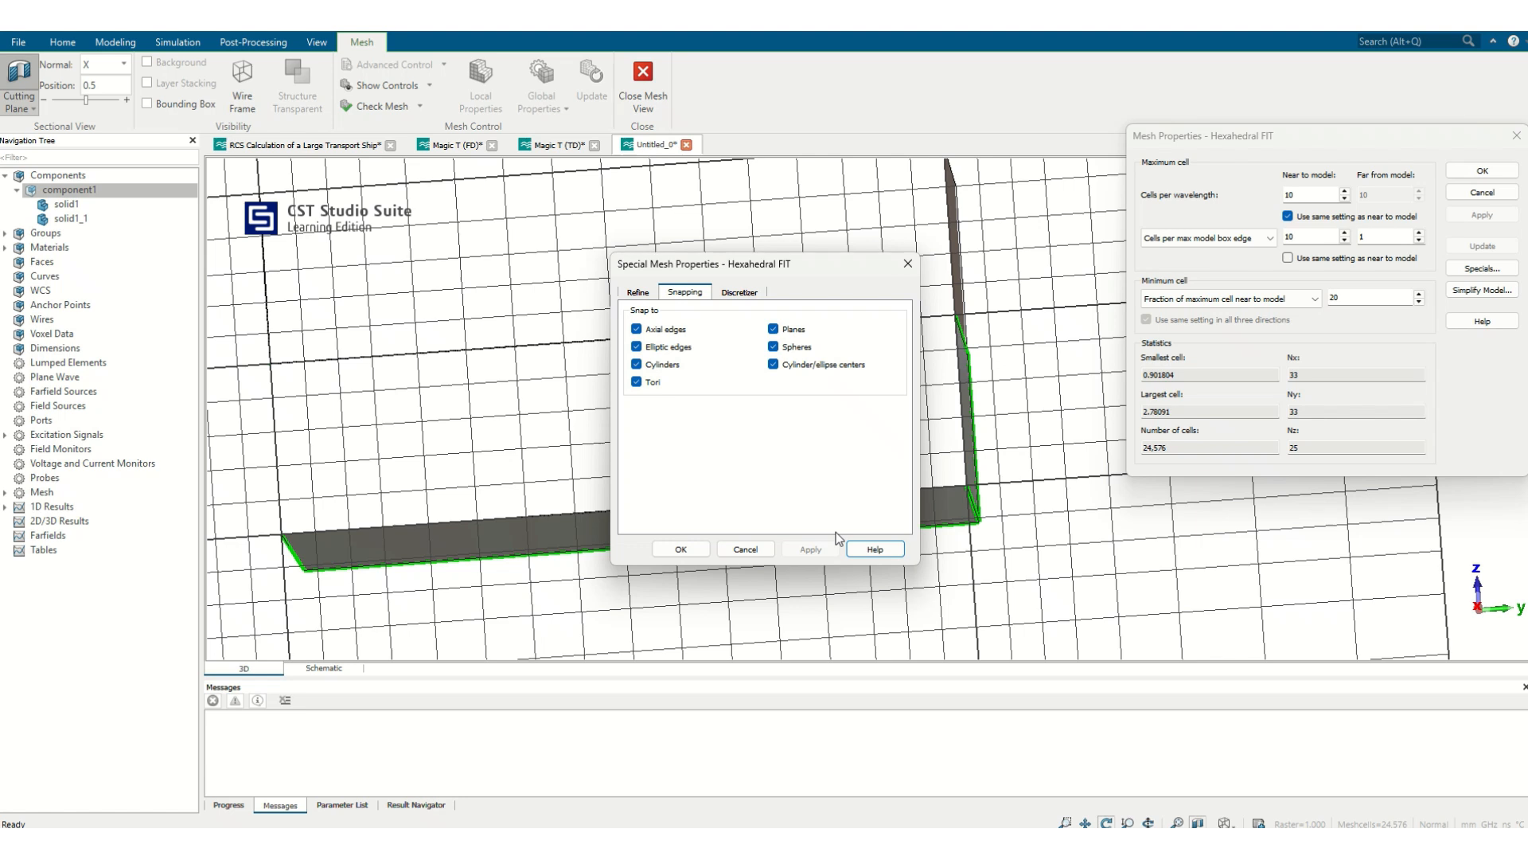
{"action": "left_click", "coordinate": [918, 269]}
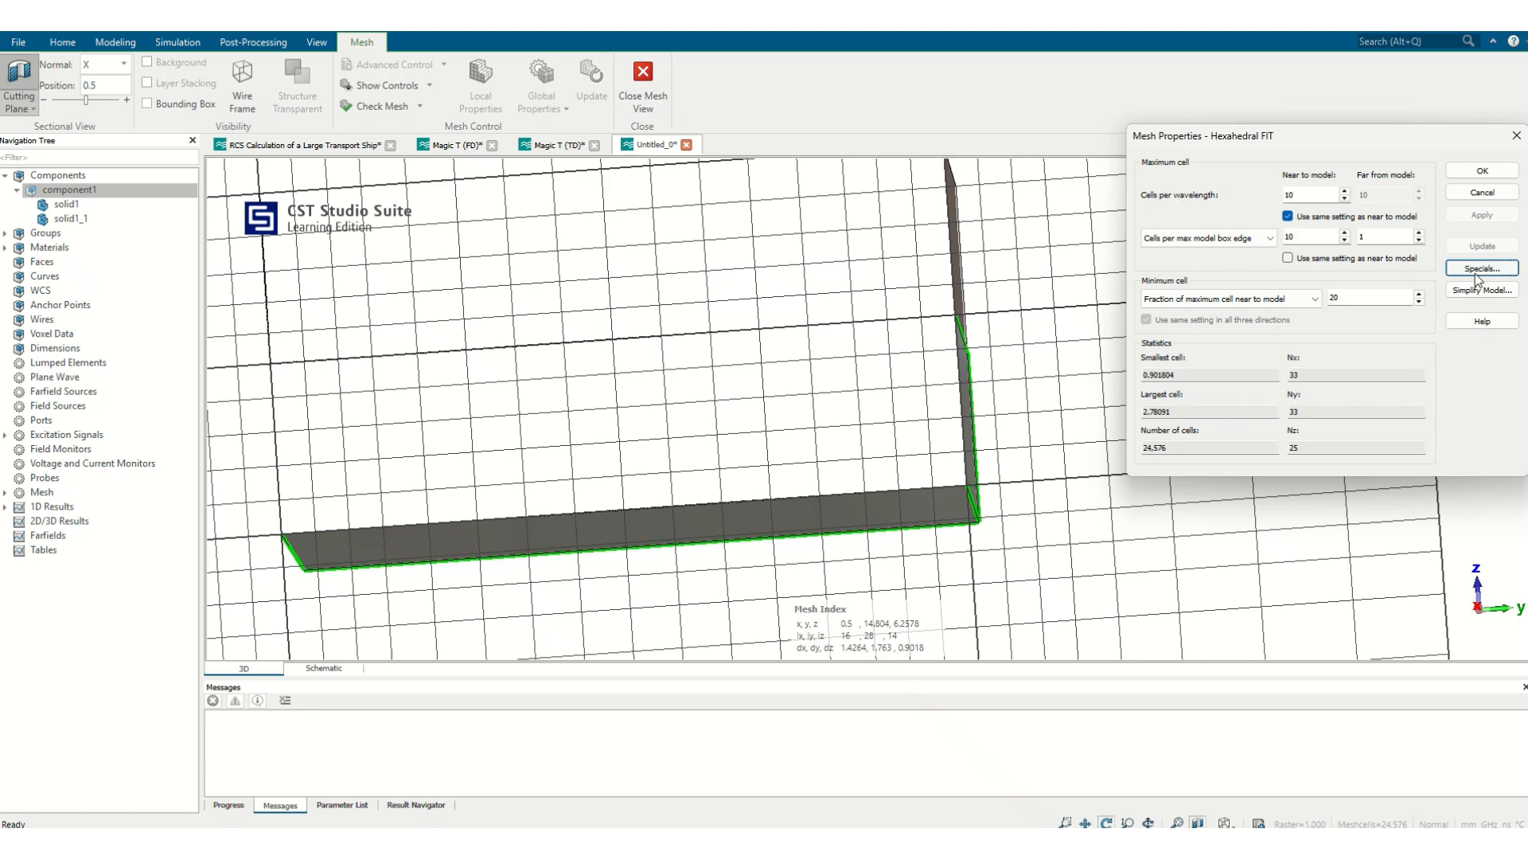
- Leave the mesh view to look at the plain brick model, and return to the mesh view with the global mesh properties open
{"action": "left_click", "coordinate": [1507, 146]}
{"action": "left_click", "coordinate": [643, 80]}
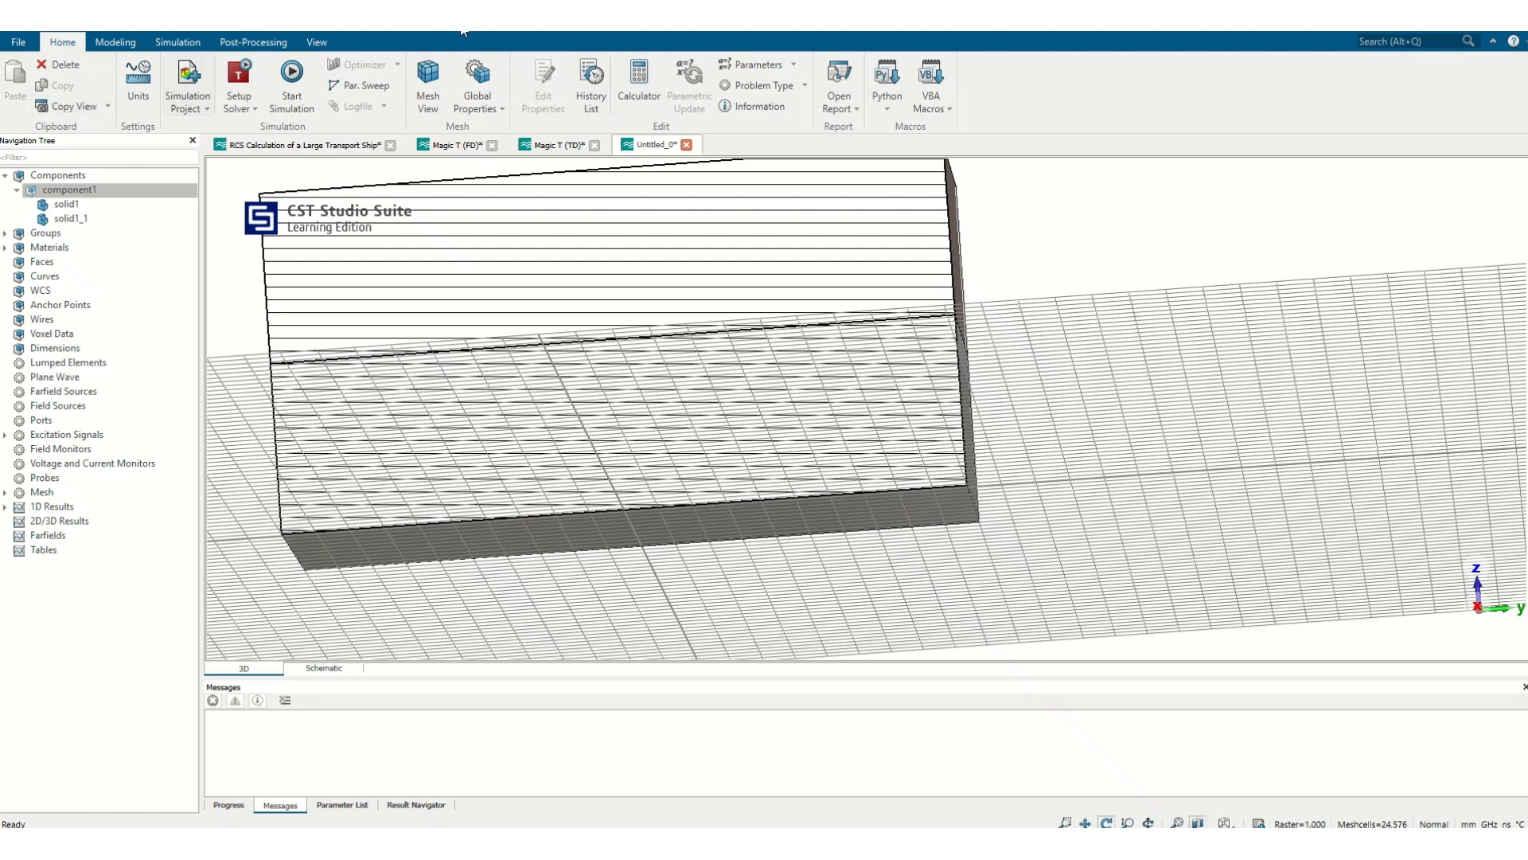
{"action": "left_click", "coordinate": [477, 76]}
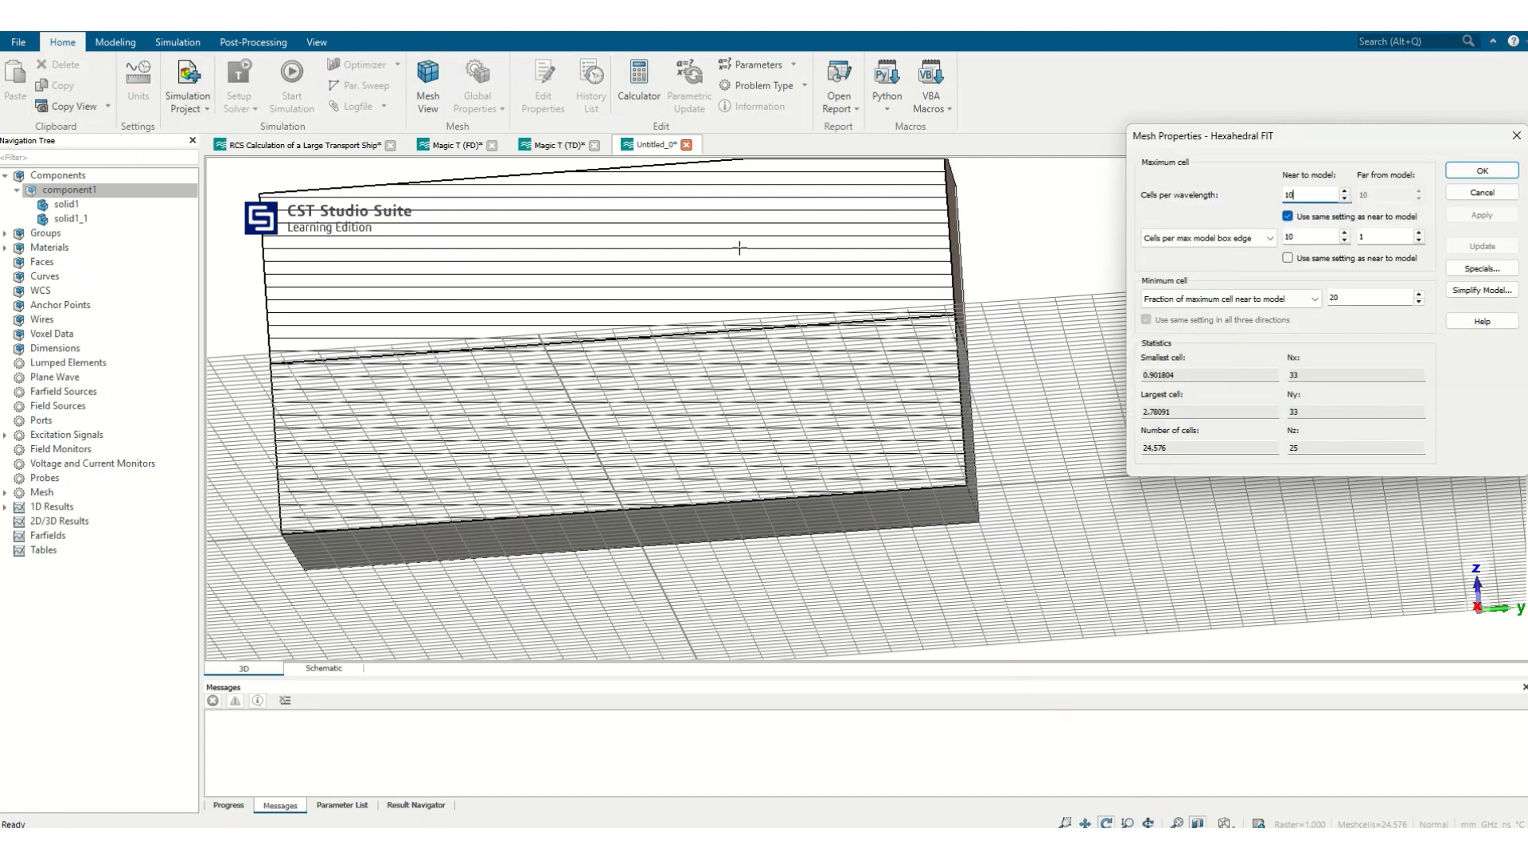
{"action": "left_click_drag", "start_coordinate": [418, 299], "coordinate": [525, 354]}
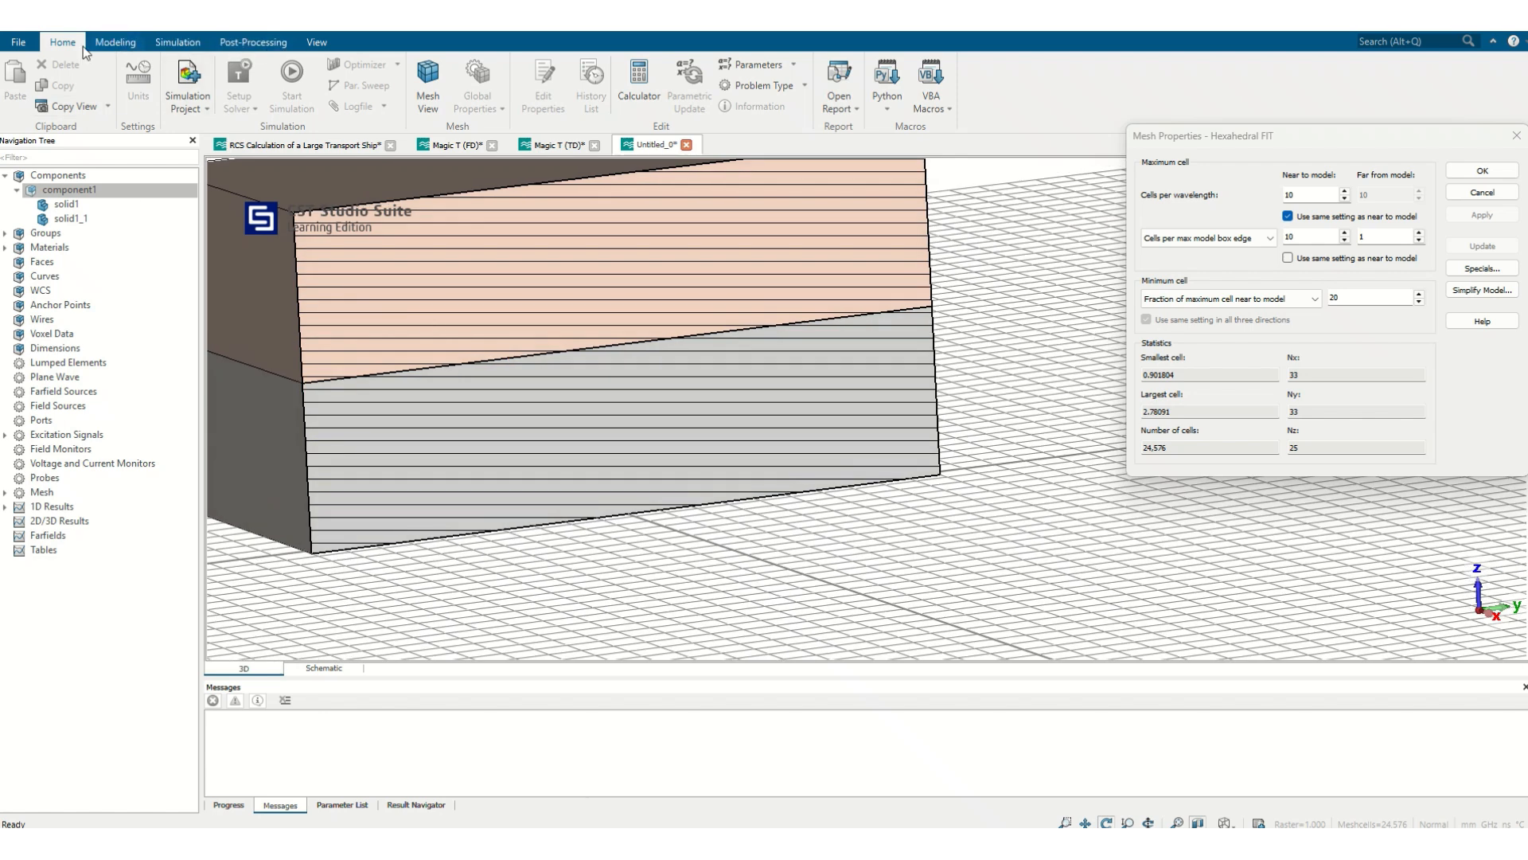
{"action": "left_click", "coordinate": [428, 83]}
{"action": "scroll", "coordinate": [673, 404], "scroll_direction": "down", "scroll_amount": 5}
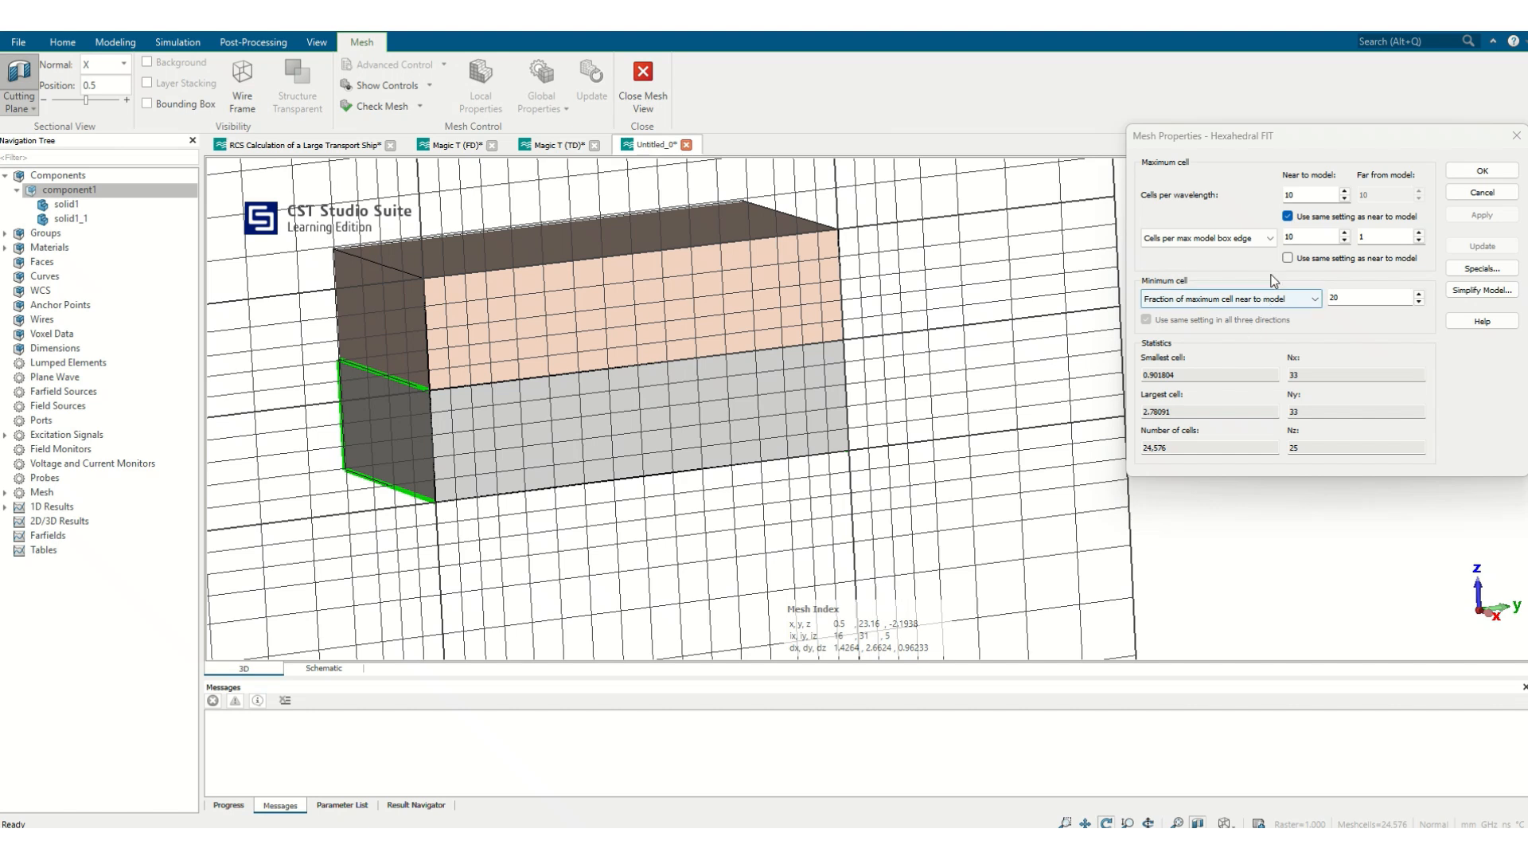
- Set the simulation frequency range to 10 to 30 GHz, dismissing the open mesh properties
{"action": "left_click", "coordinate": [178, 42]}
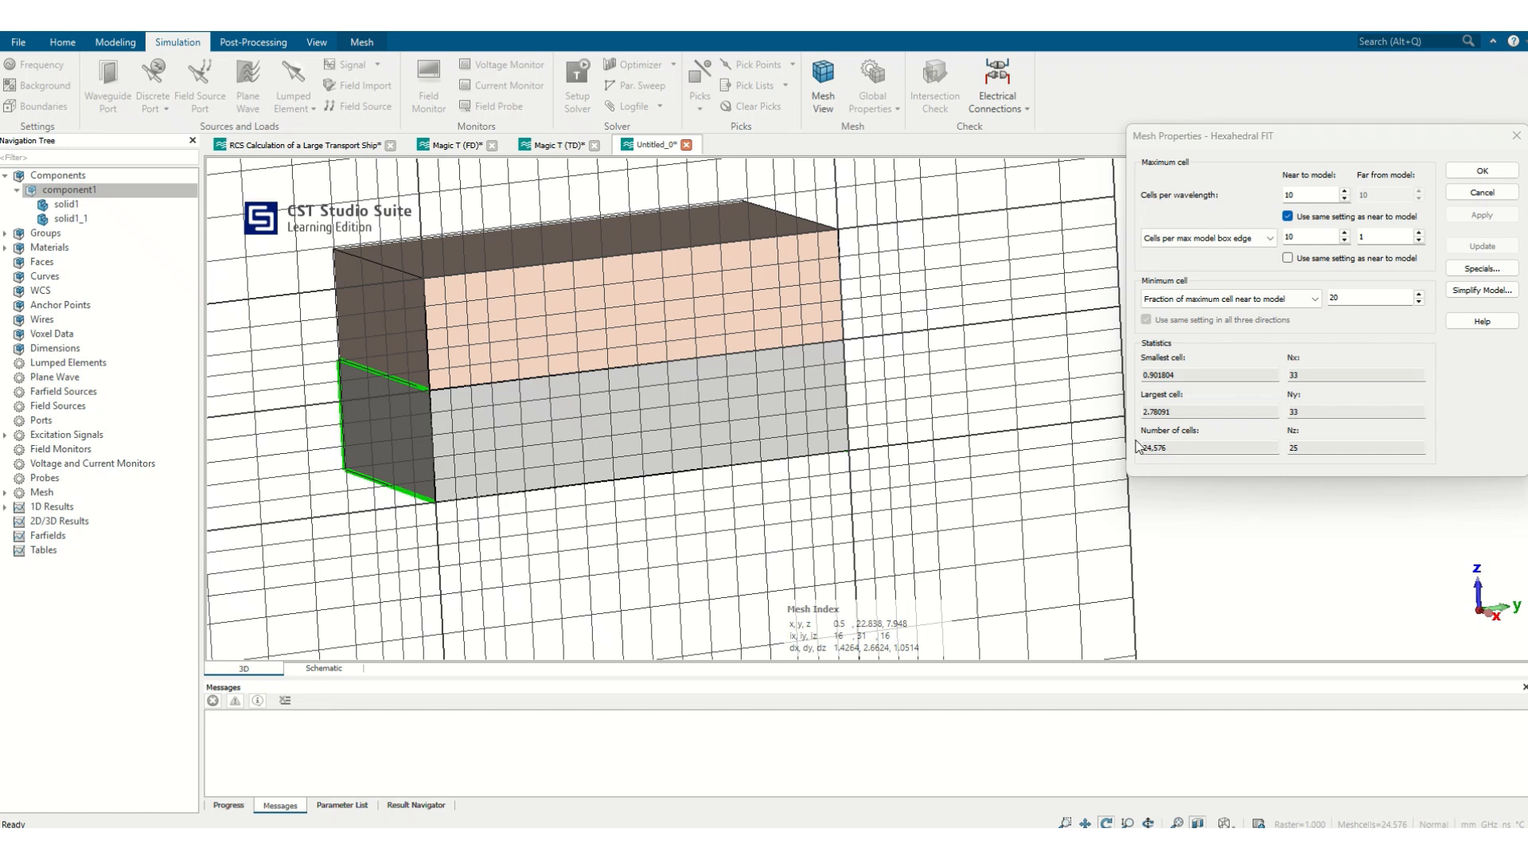
{"action": "left_click", "coordinate": [1481, 192]}
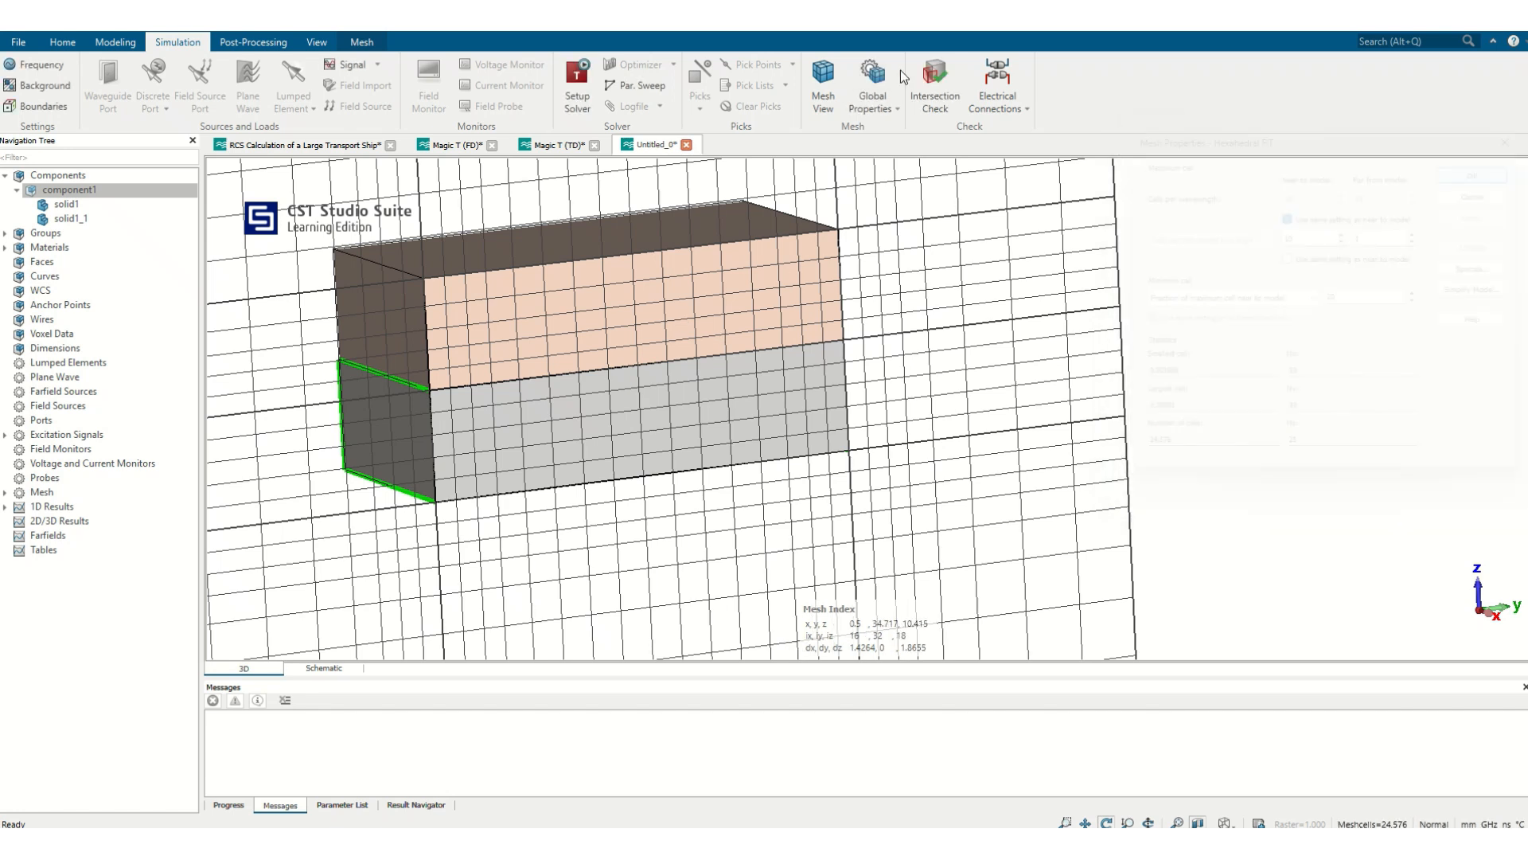
{"action": "left_click", "coordinate": [35, 65]}
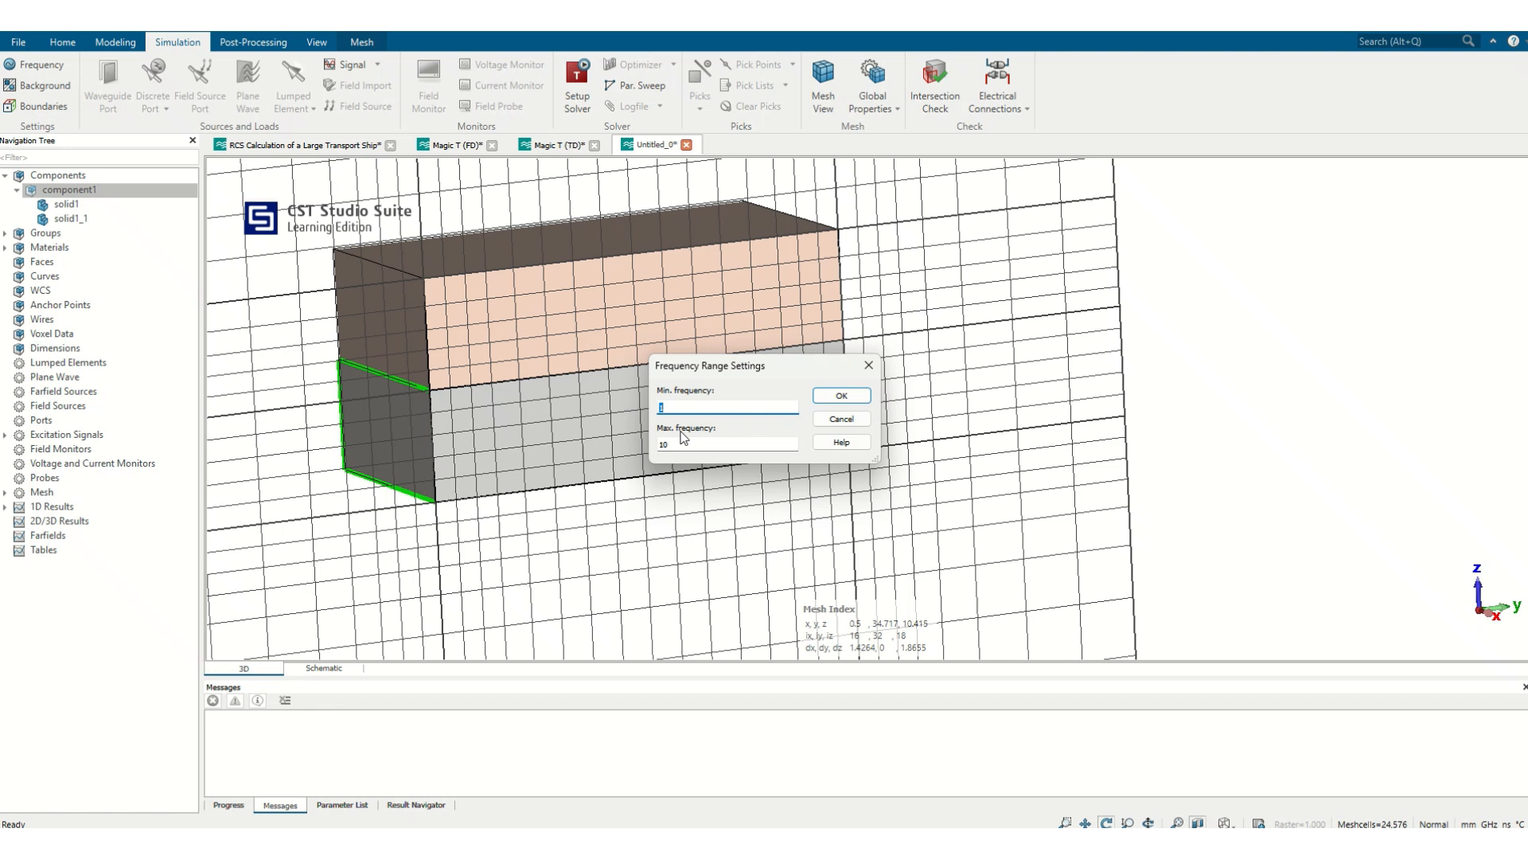
{"action": "type", "text": "10"}
{"action": "left_click", "coordinate": [673, 443]}
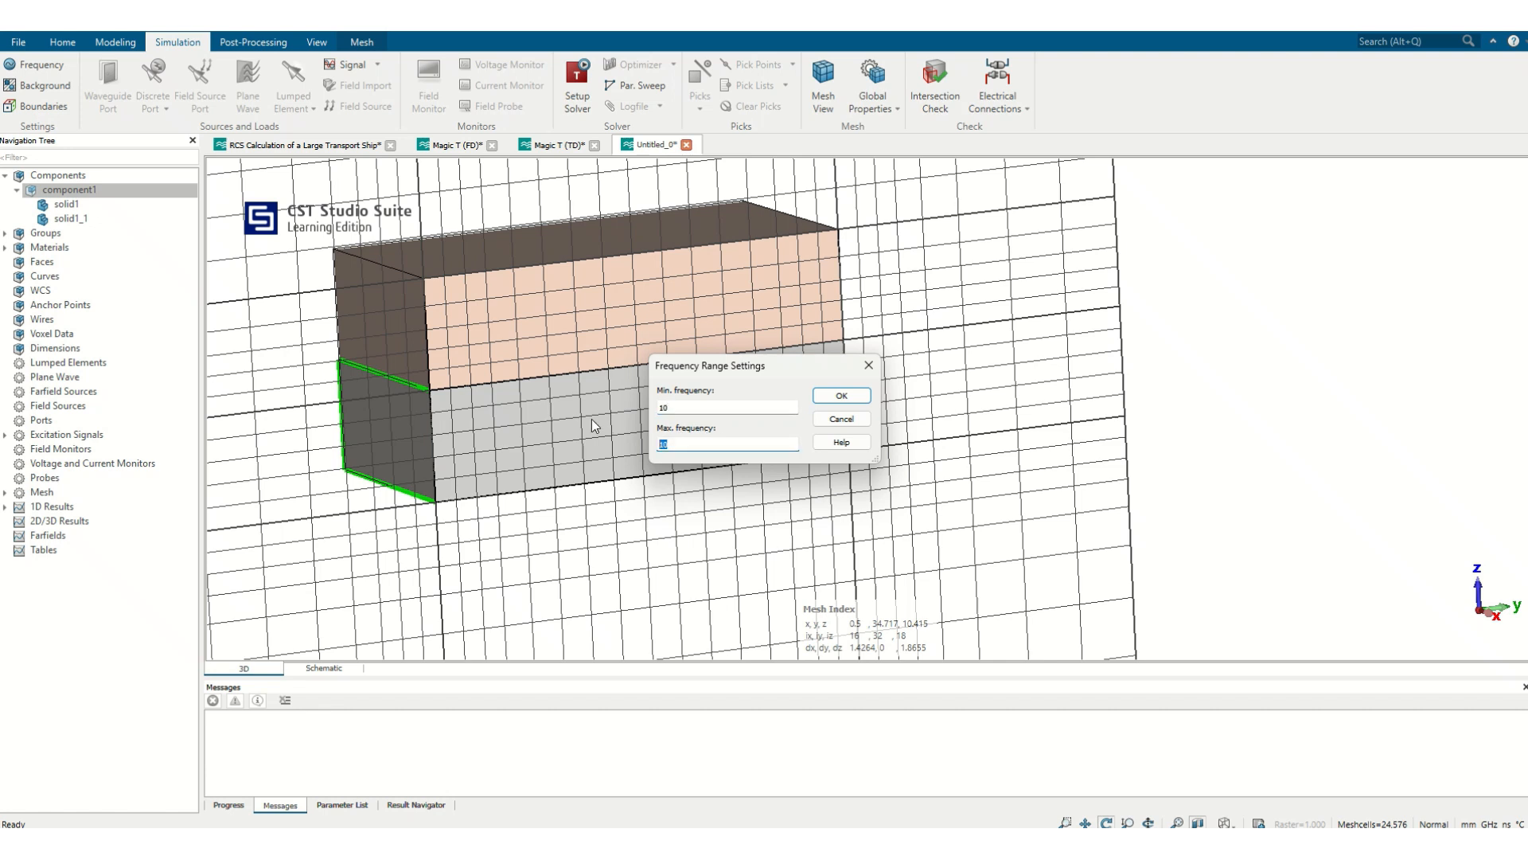
{"action": "type", "text": "30"}
{"action": "left_click", "coordinate": [841, 395]}
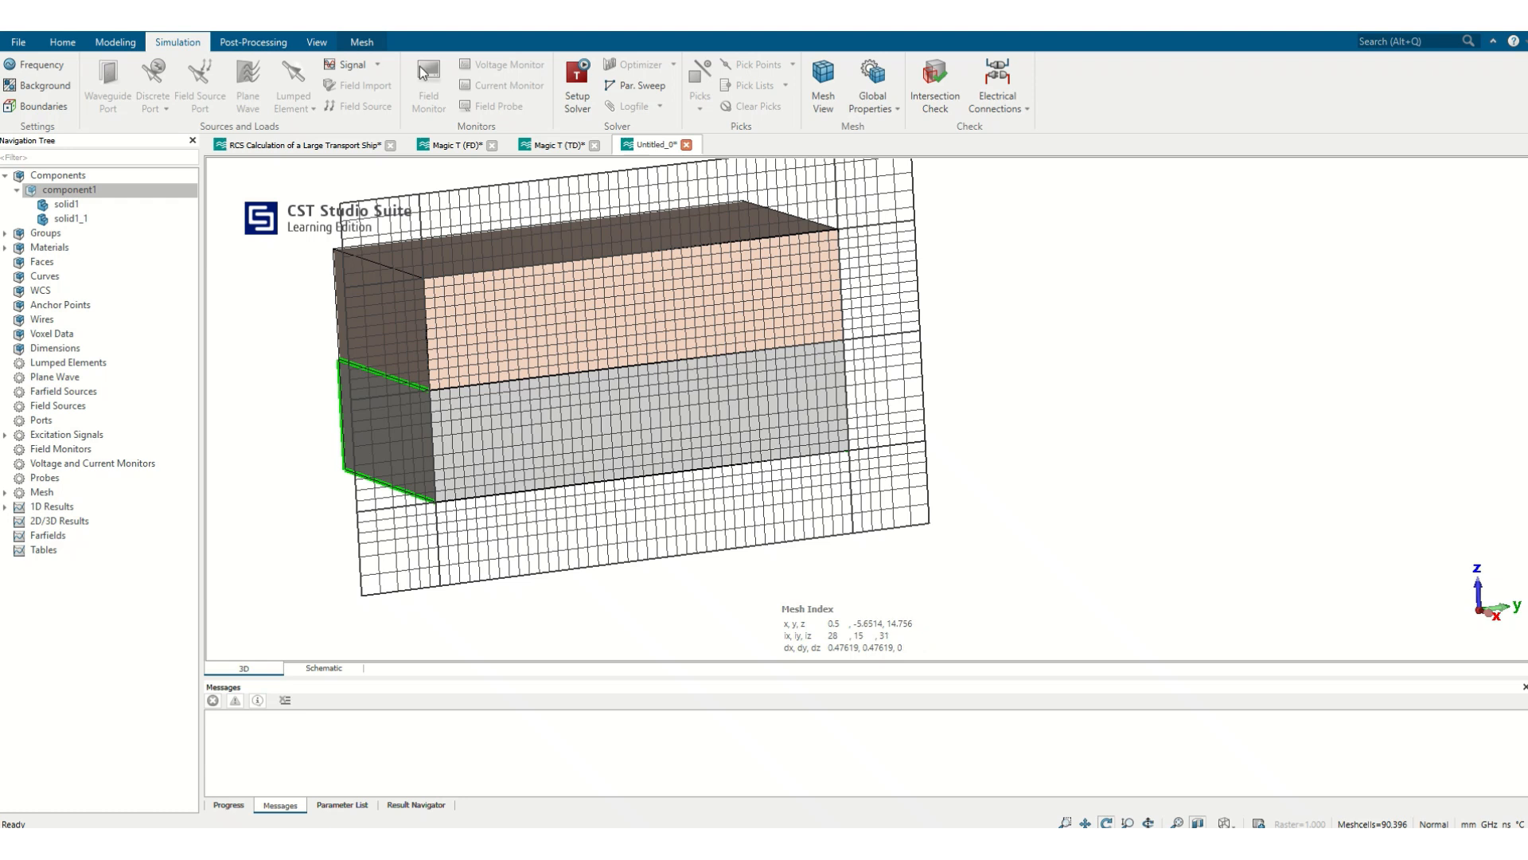
- Review the cell settings and mesh statistics in the global hexahedral mesh properties for the new frequency range
{"action": "left_click", "coordinate": [69, 46]}
{"action": "left_click", "coordinate": [477, 80]}
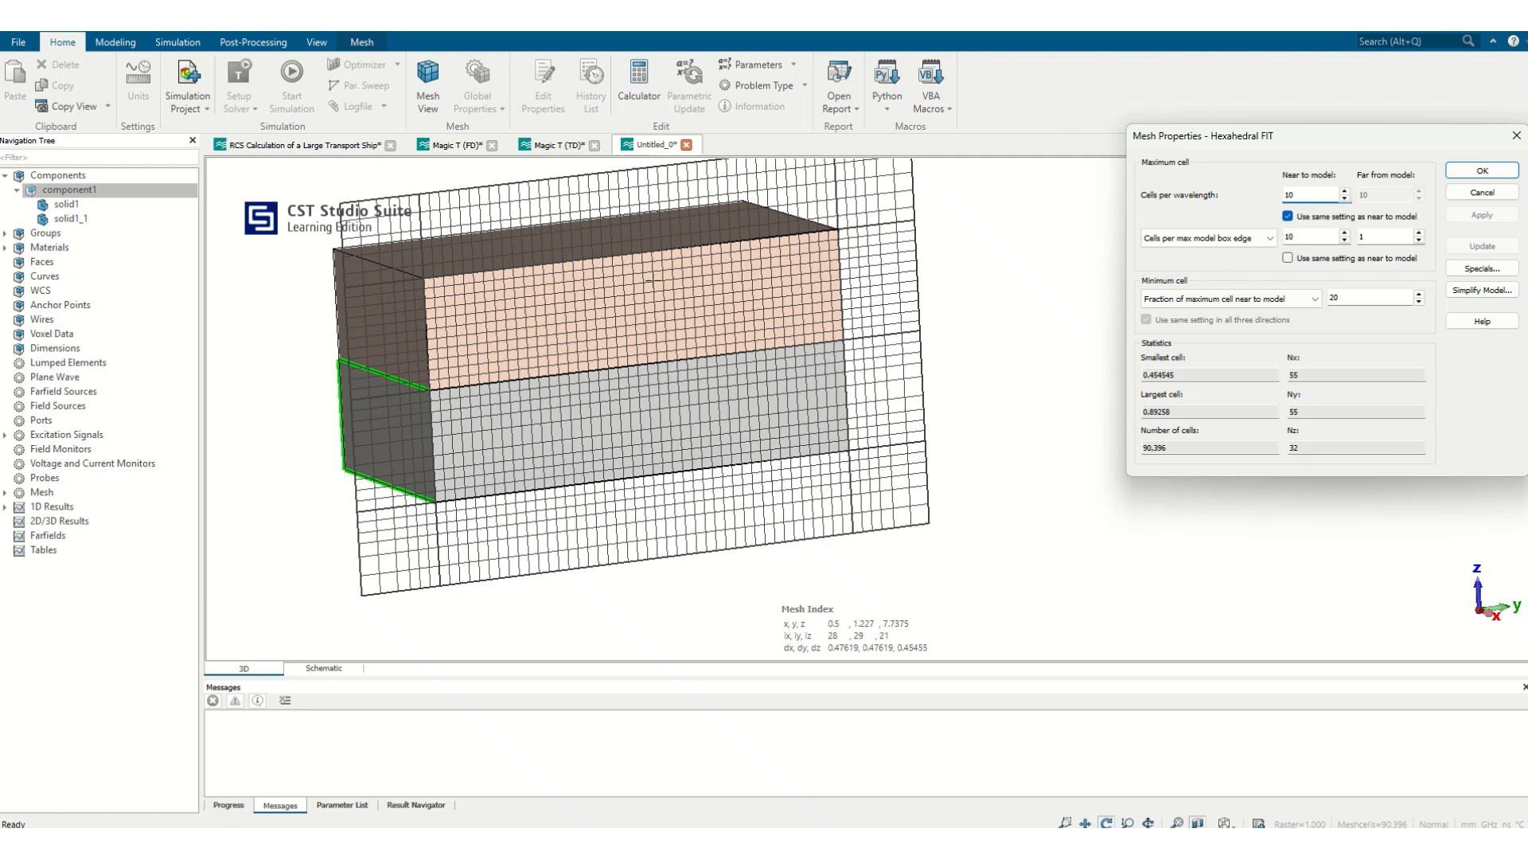
{"action": "left_click", "coordinate": [1461, 171]}
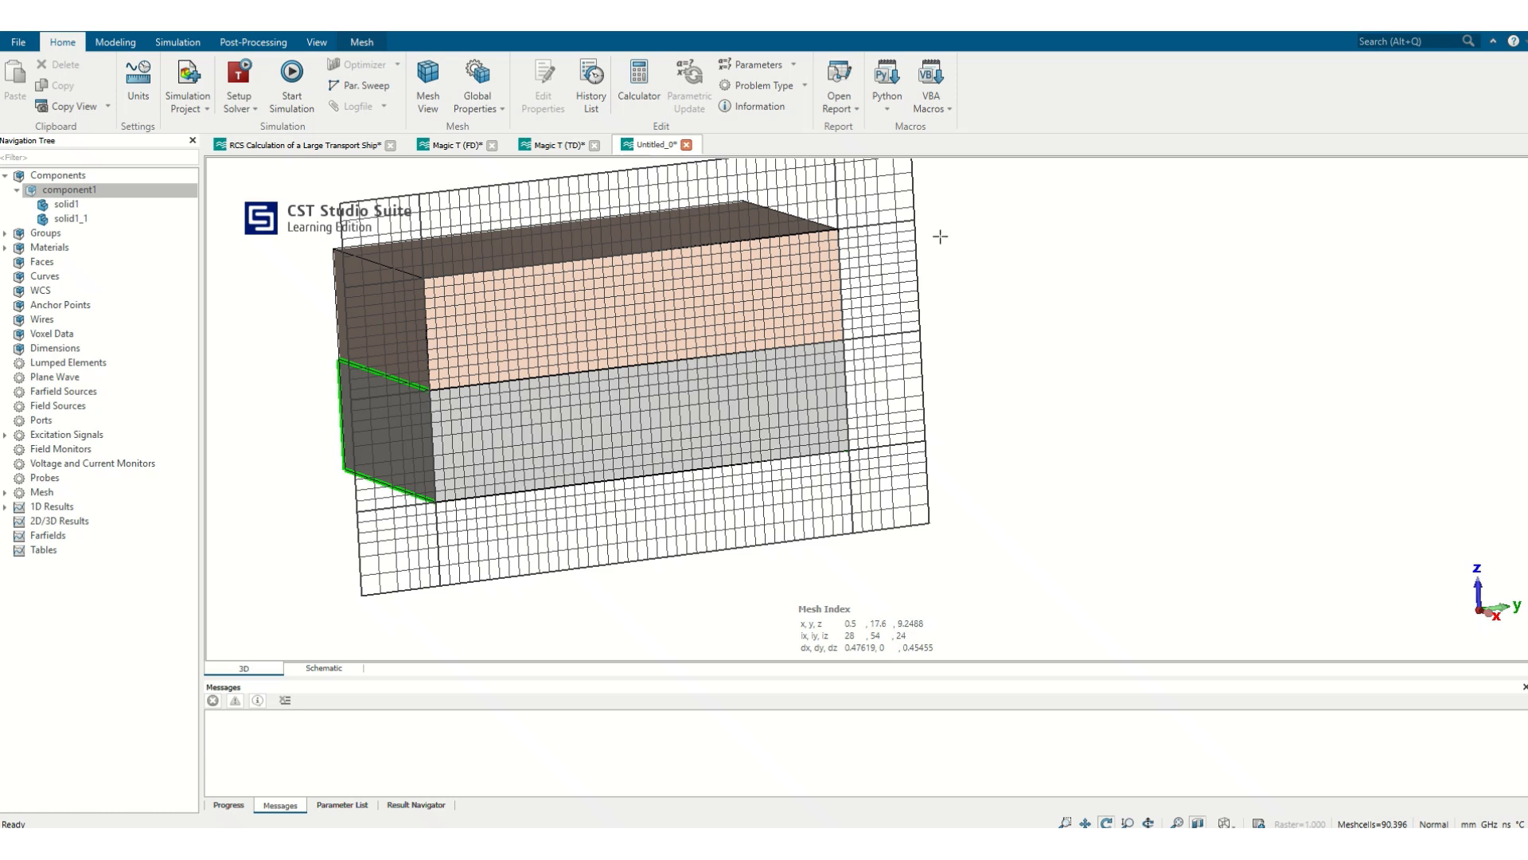
- Open the help page for the hexahedral FIT mesh properties and examine its maximum cell, minimum cell and statistics sections
{"action": "left_click", "coordinate": [479, 80]}
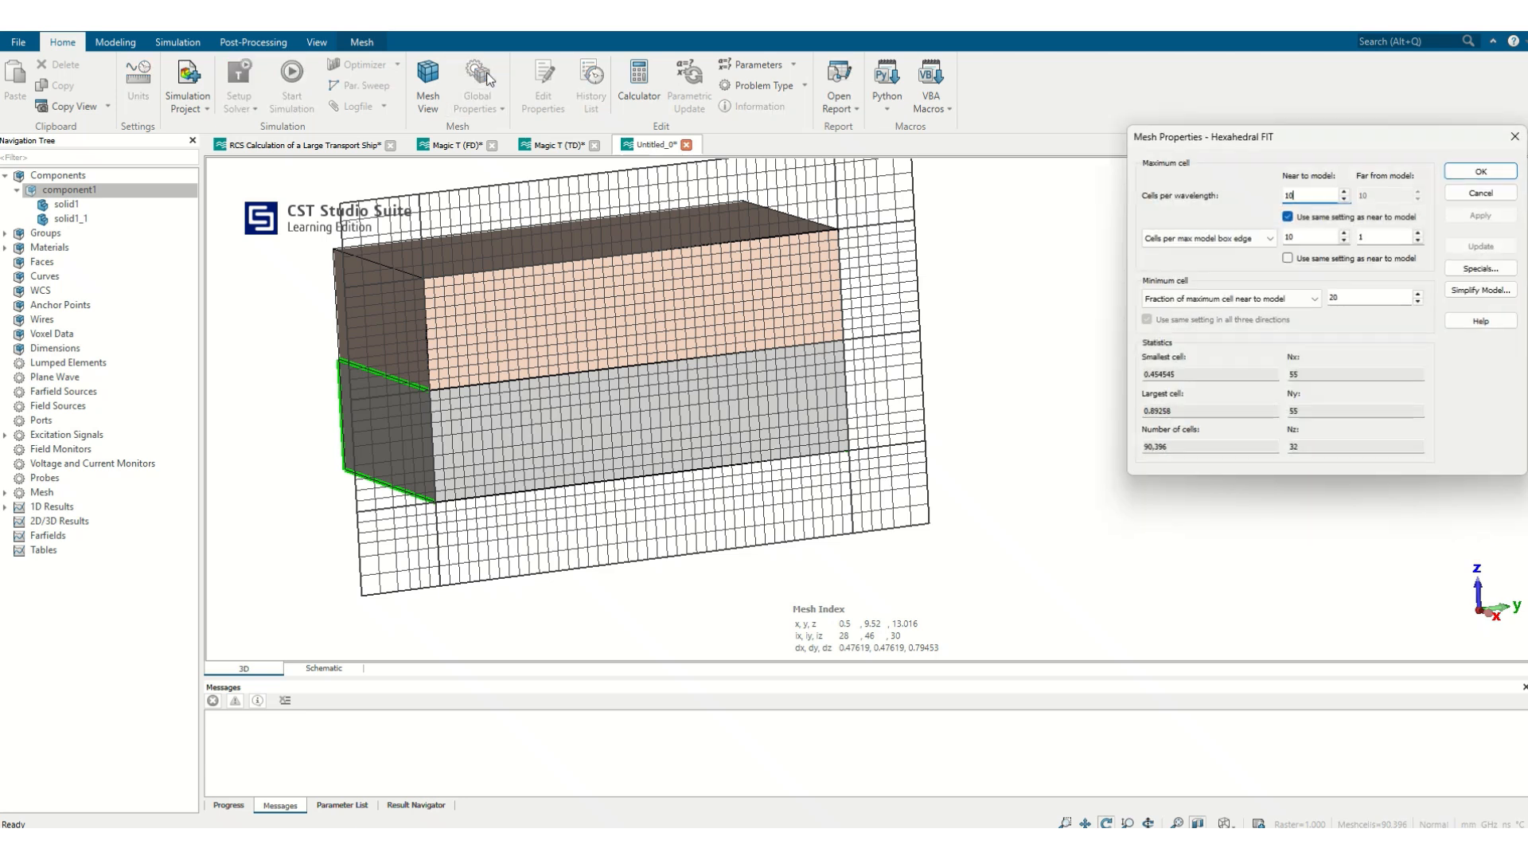
{"action": "left_click", "coordinate": [1490, 322]}
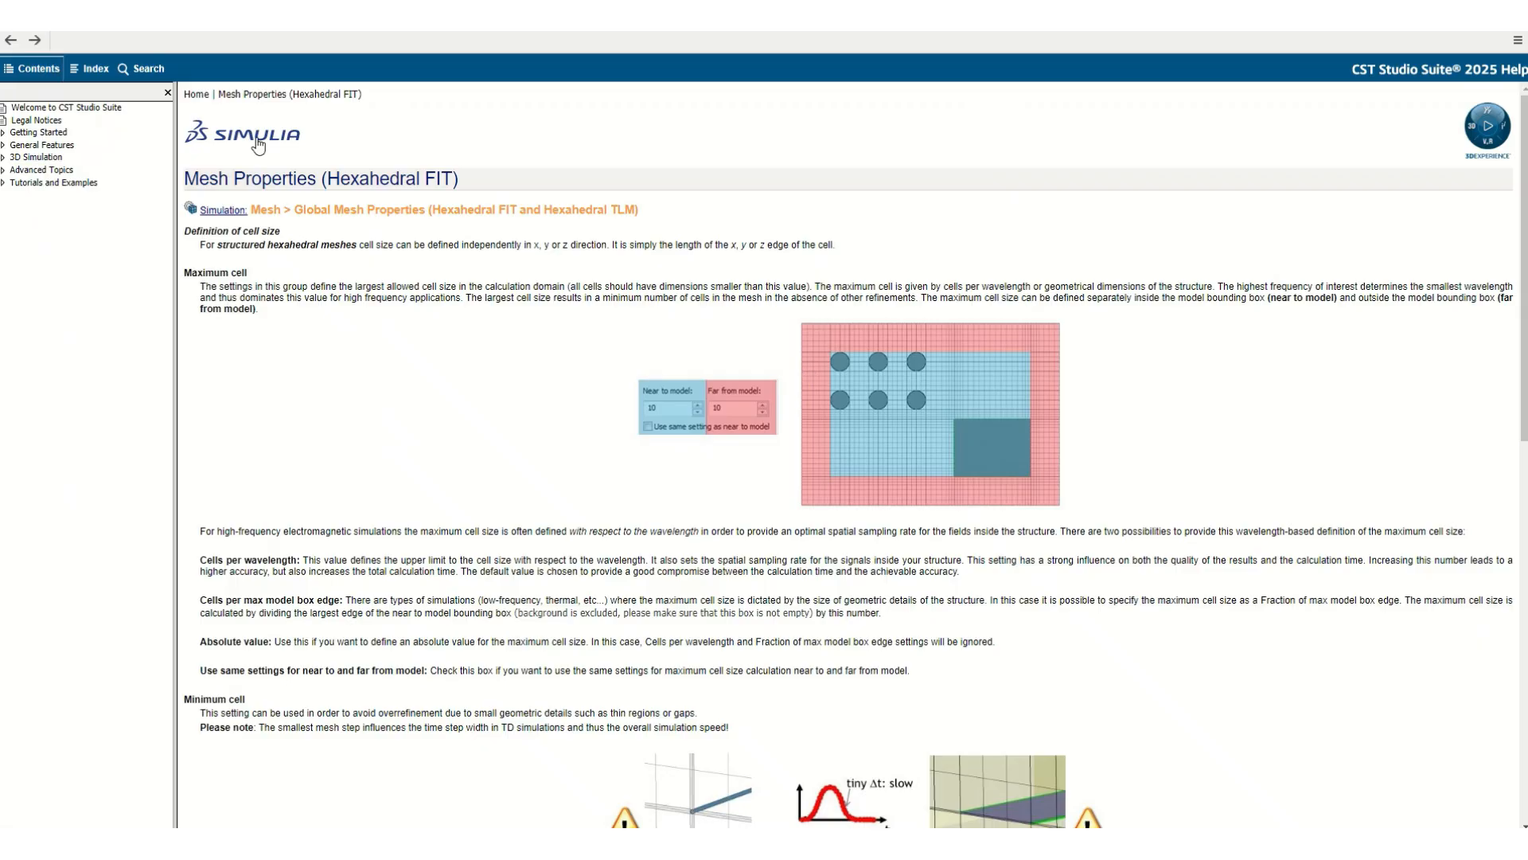
{"action": "scroll", "coordinate": [554, 383], "scroll_direction": "down", "scroll_amount": 3}
{"action": "scroll", "coordinate": [555, 383], "scroll_direction": "down", "scroll_amount": 10}
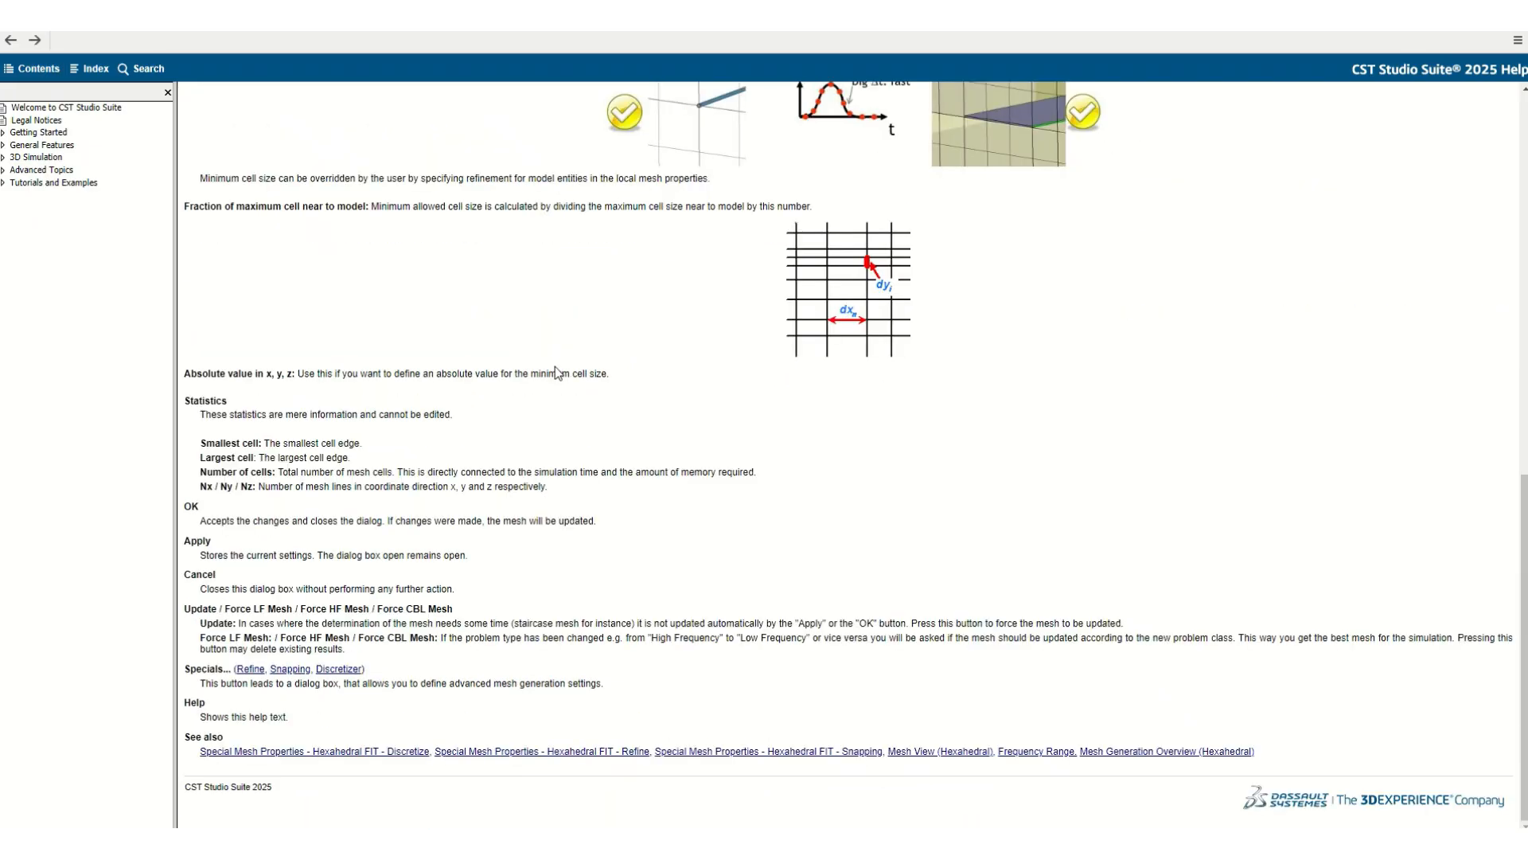
{"action": "scroll", "coordinate": [547, 373], "scroll_direction": "up", "scroll_amount": 2}
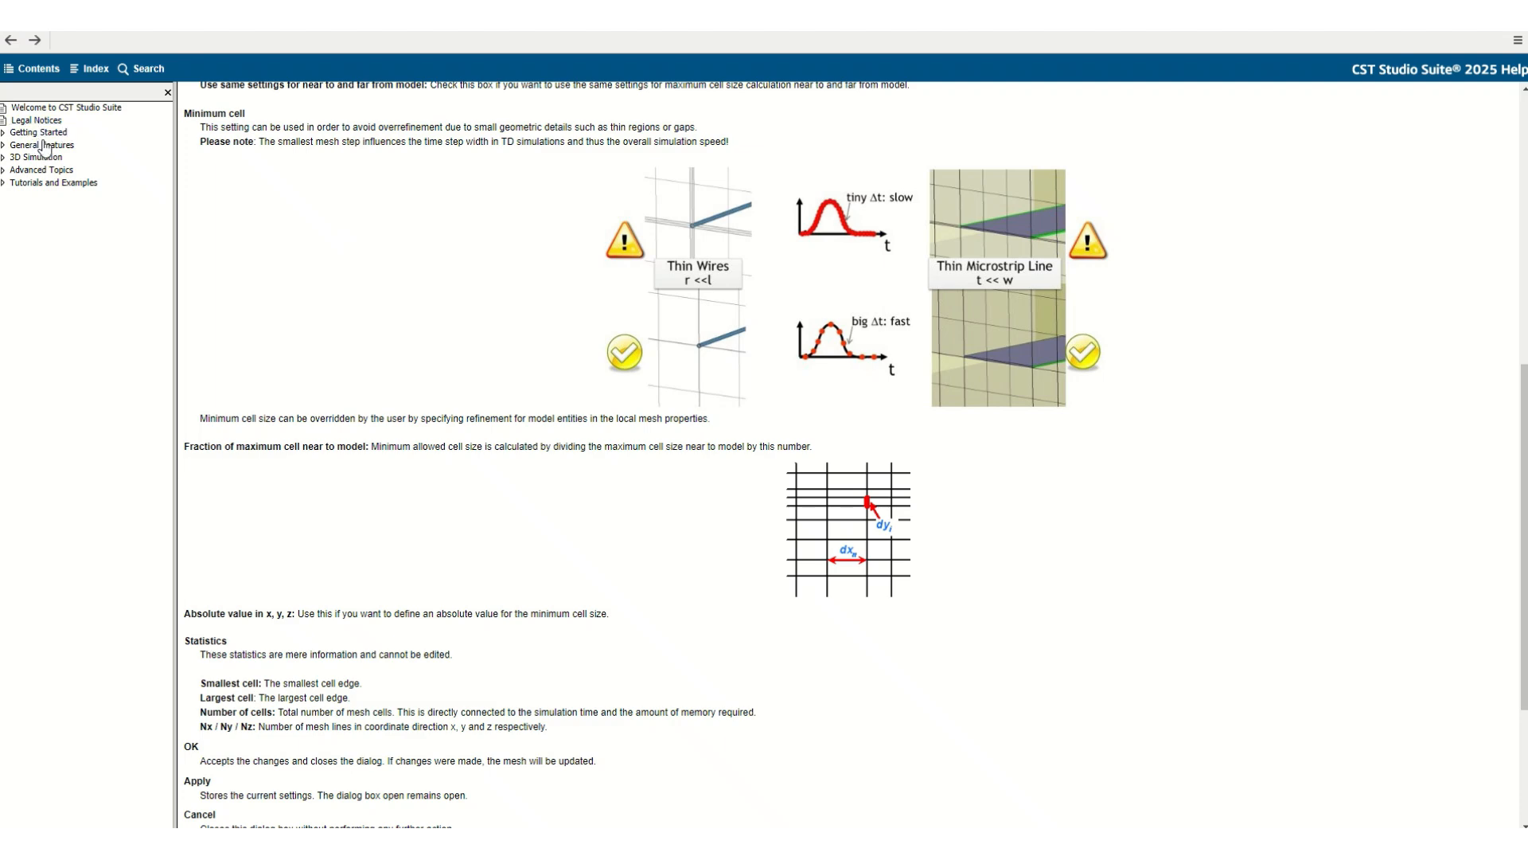
{"action": "scroll", "coordinate": [781, 342], "scroll_direction": "up", "scroll_amount": 12}
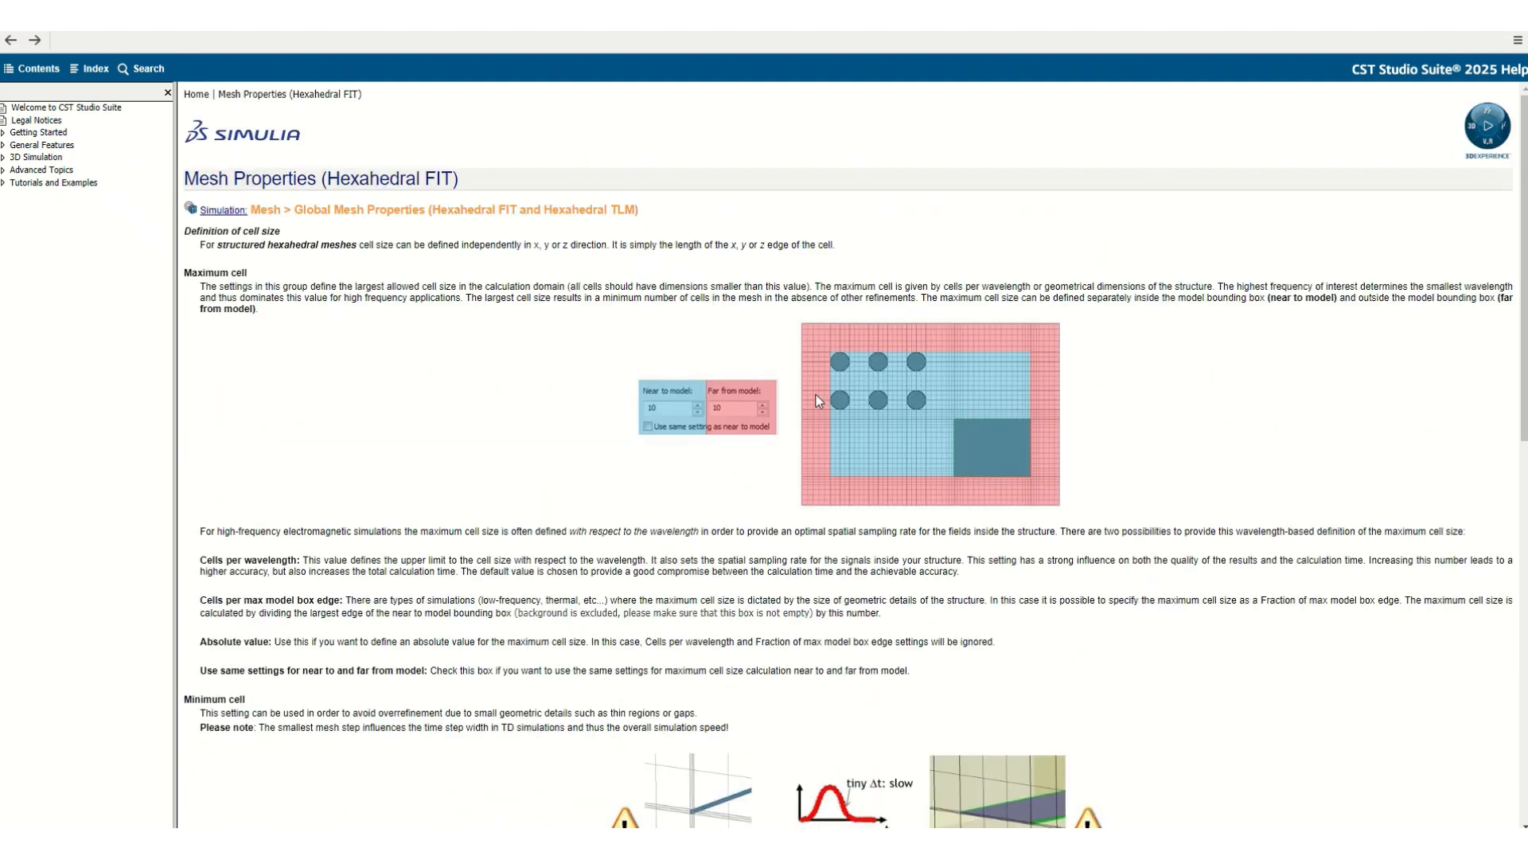
{"action": "scroll", "coordinate": [846, 390], "scroll_direction": "down", "scroll_amount": 3}
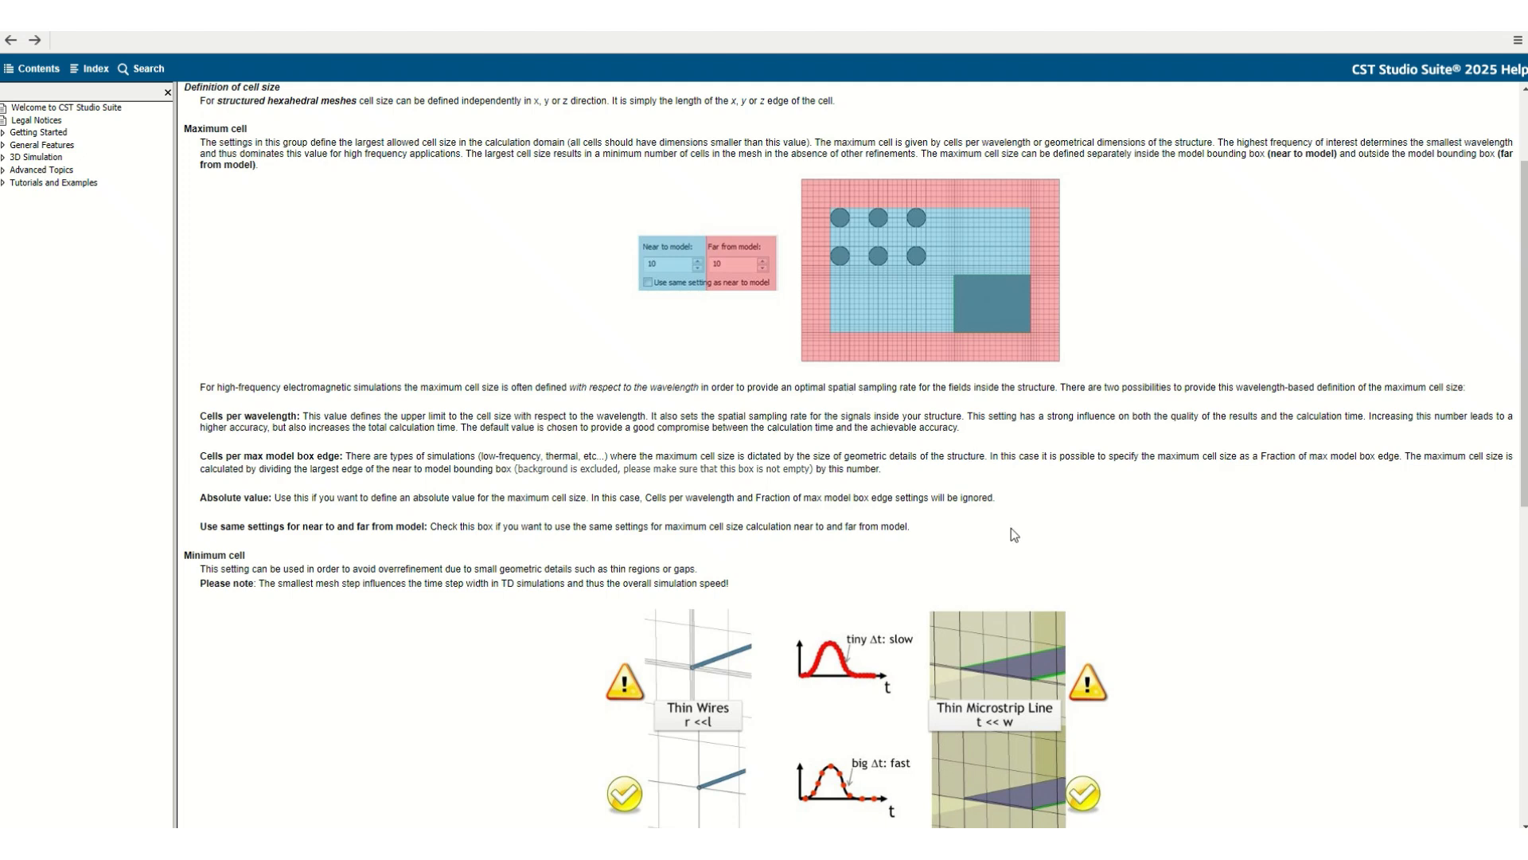
- Expand the General Features help topics and open the related help page on hexahedral FIT snapping
{"action": "scroll", "coordinate": [1008, 611], "scroll_direction": "down", "scroll_amount": 1}
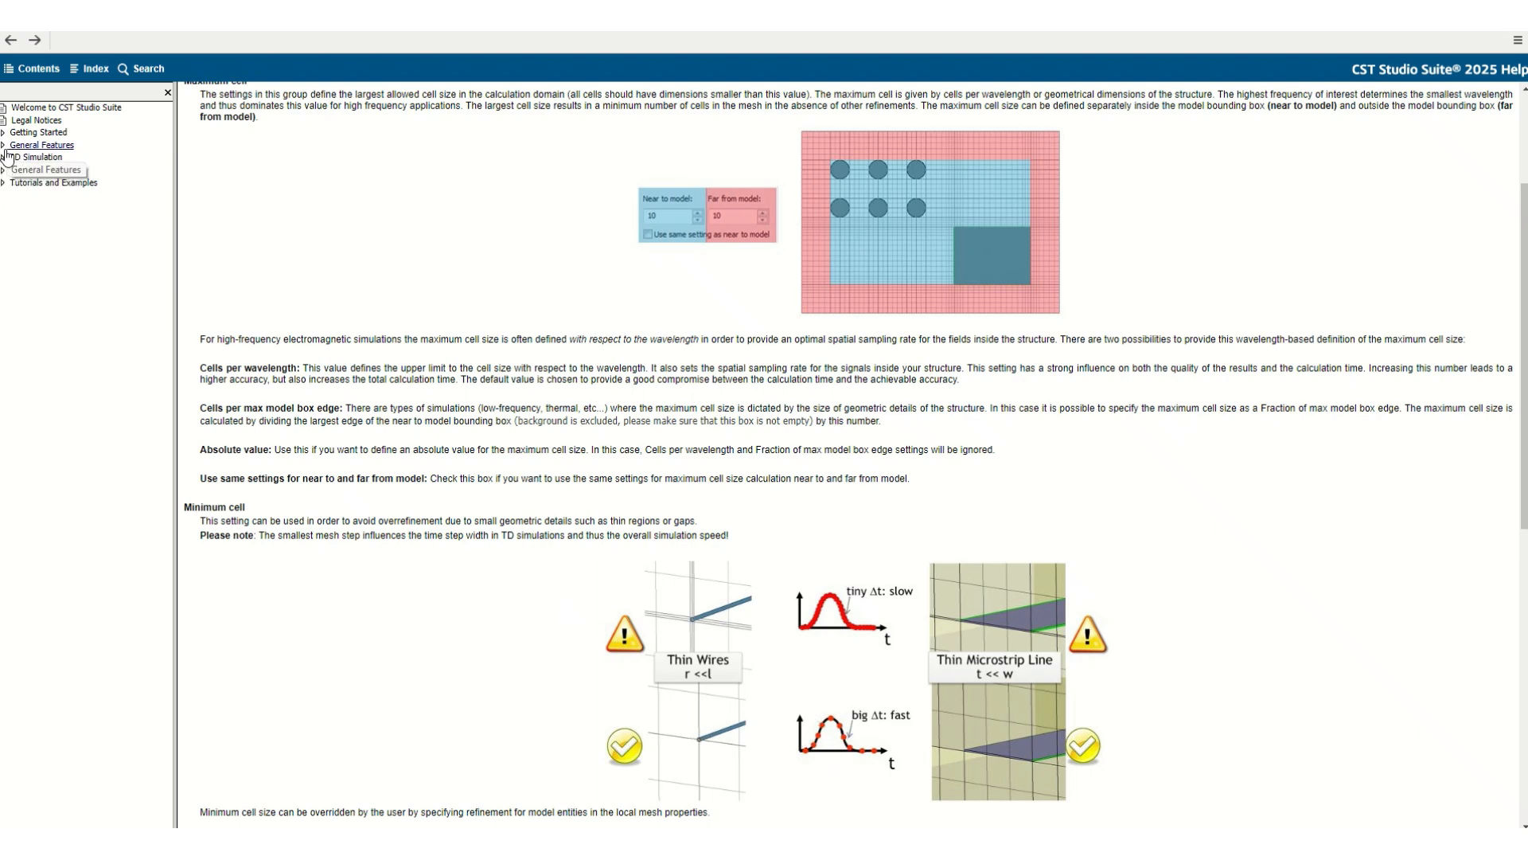
{"action": "double_click", "coordinate": [35, 145]}
{"action": "scroll", "coordinate": [519, 590], "scroll_direction": "down", "scroll_amount": 8}
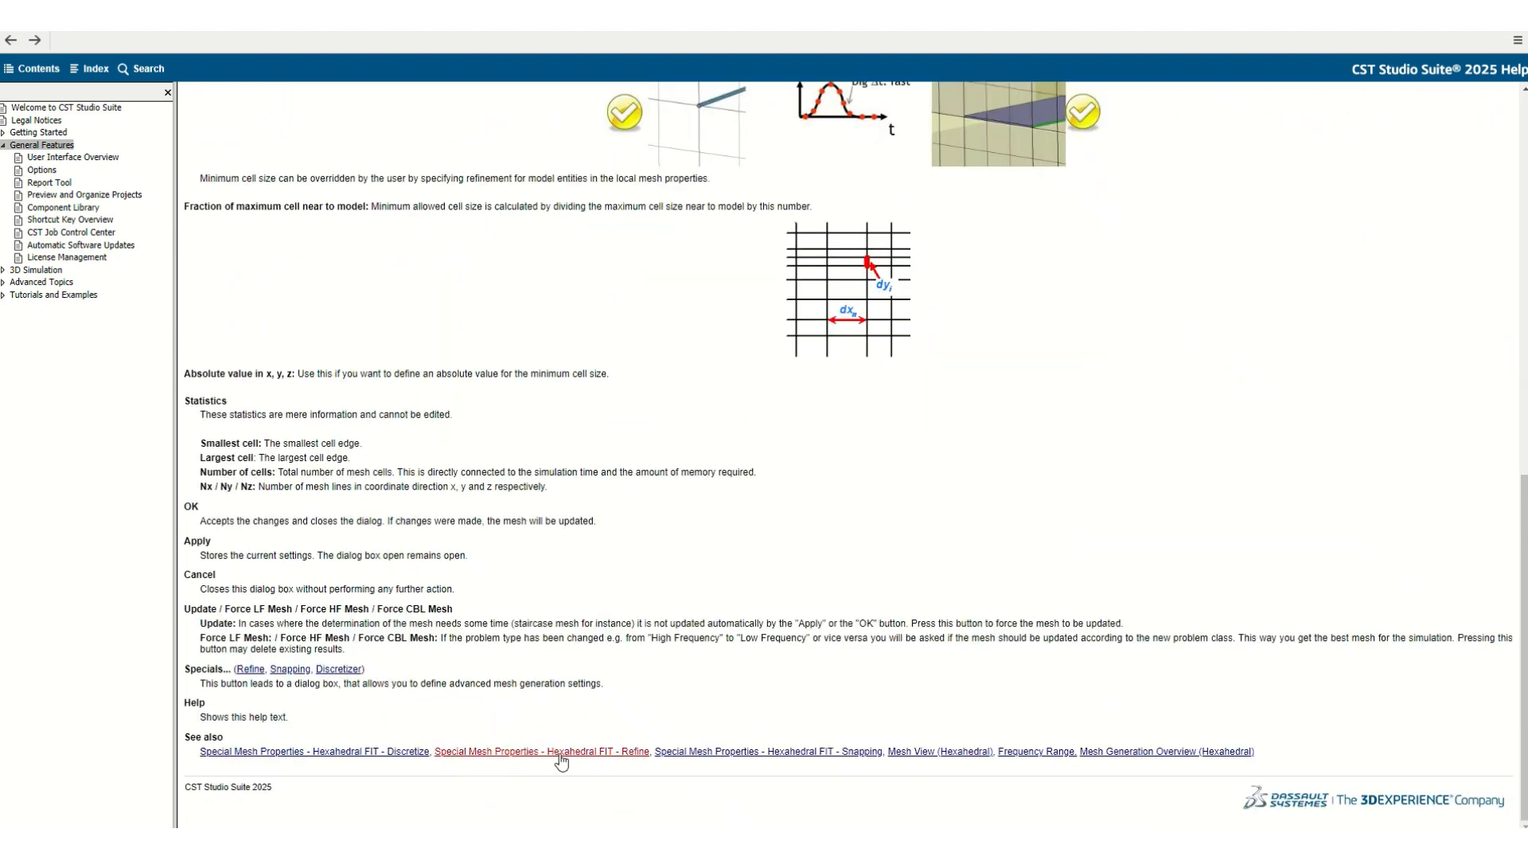
{"action": "left_click", "coordinate": [708, 753]}
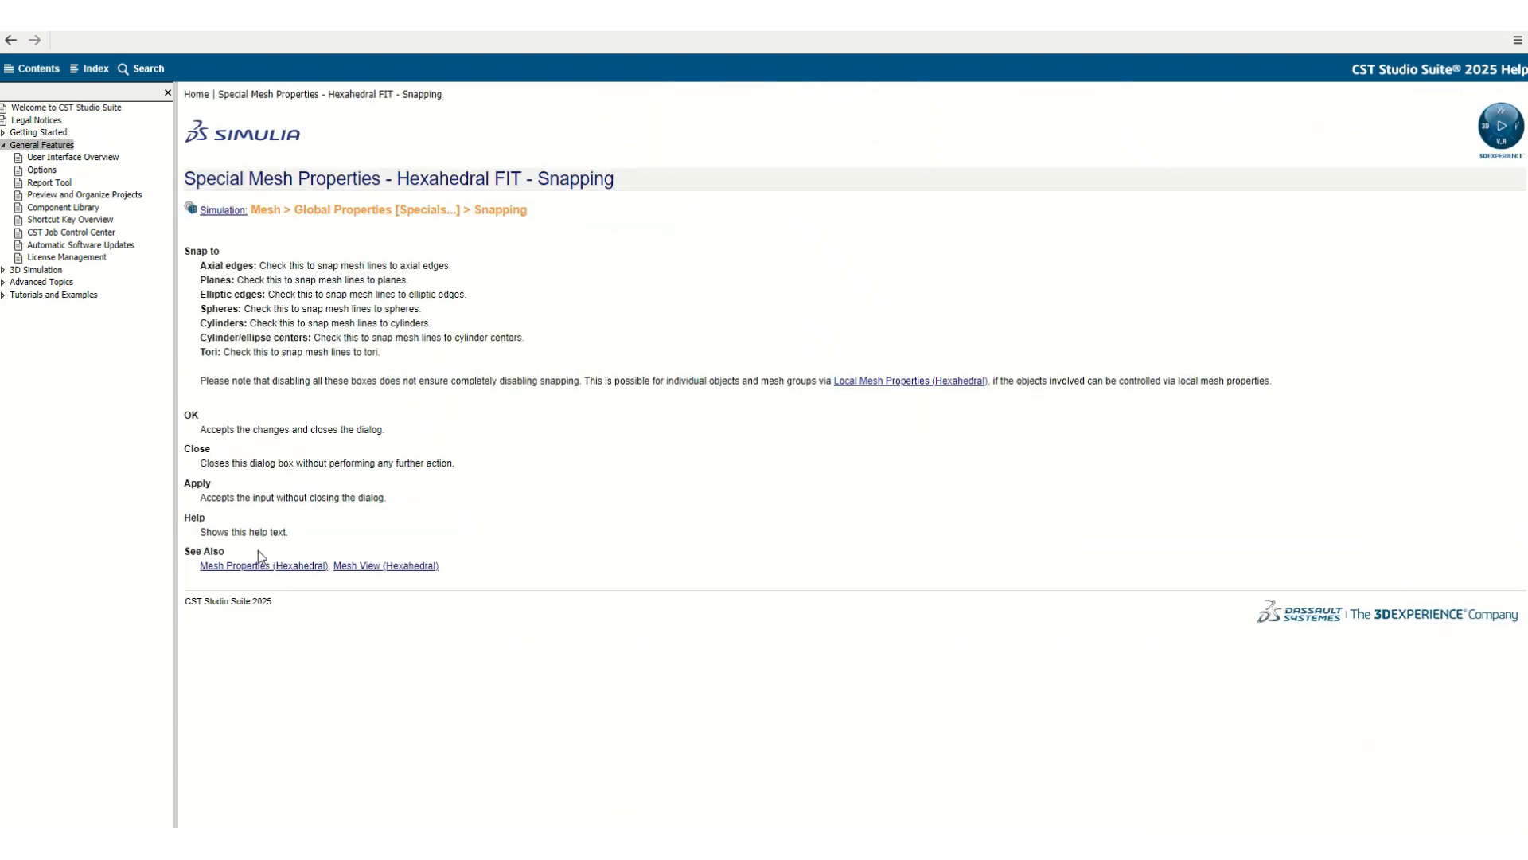
- Return to the hexahedral mesh properties help page, skim it through to its related links, and reopen the special mesh properties page on snapping
{"action": "left_click", "coordinate": [242, 566]}
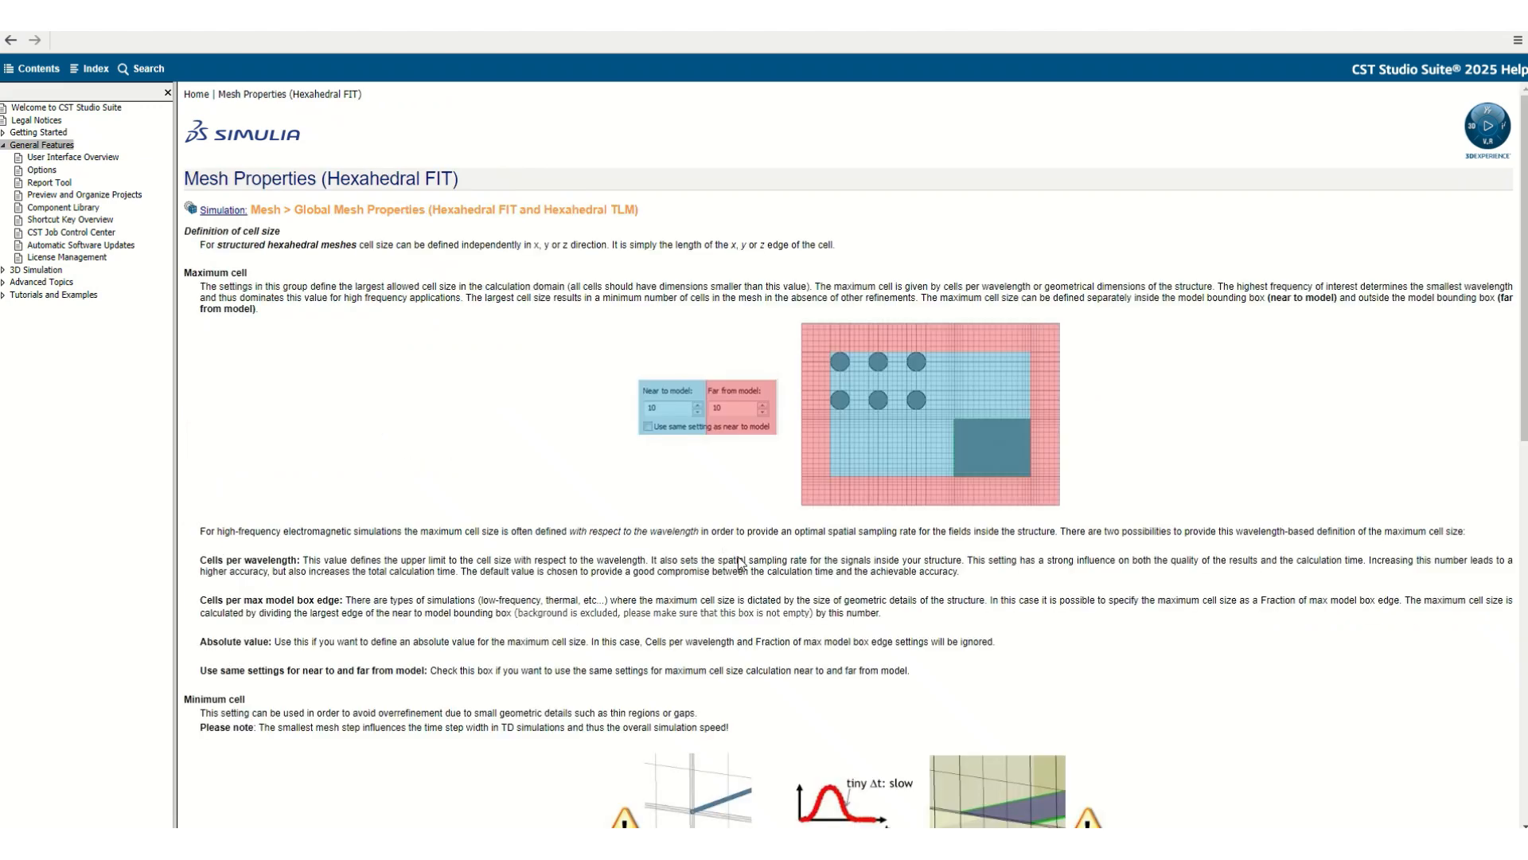
{"action": "scroll", "coordinate": [738, 563], "scroll_direction": "down", "scroll_amount": 10}
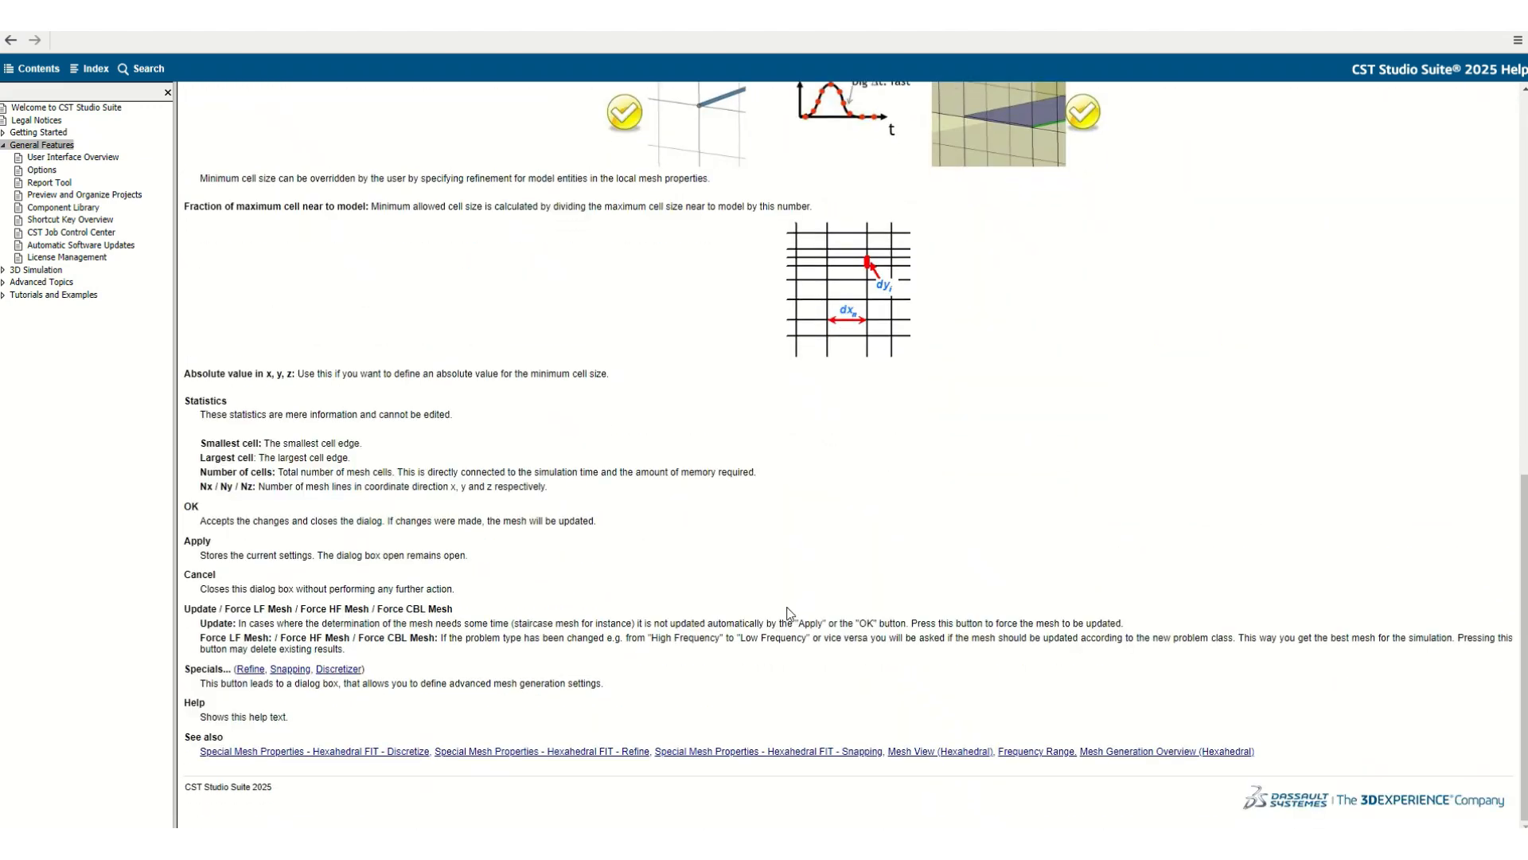
{"action": "left_click", "coordinate": [835, 752]}
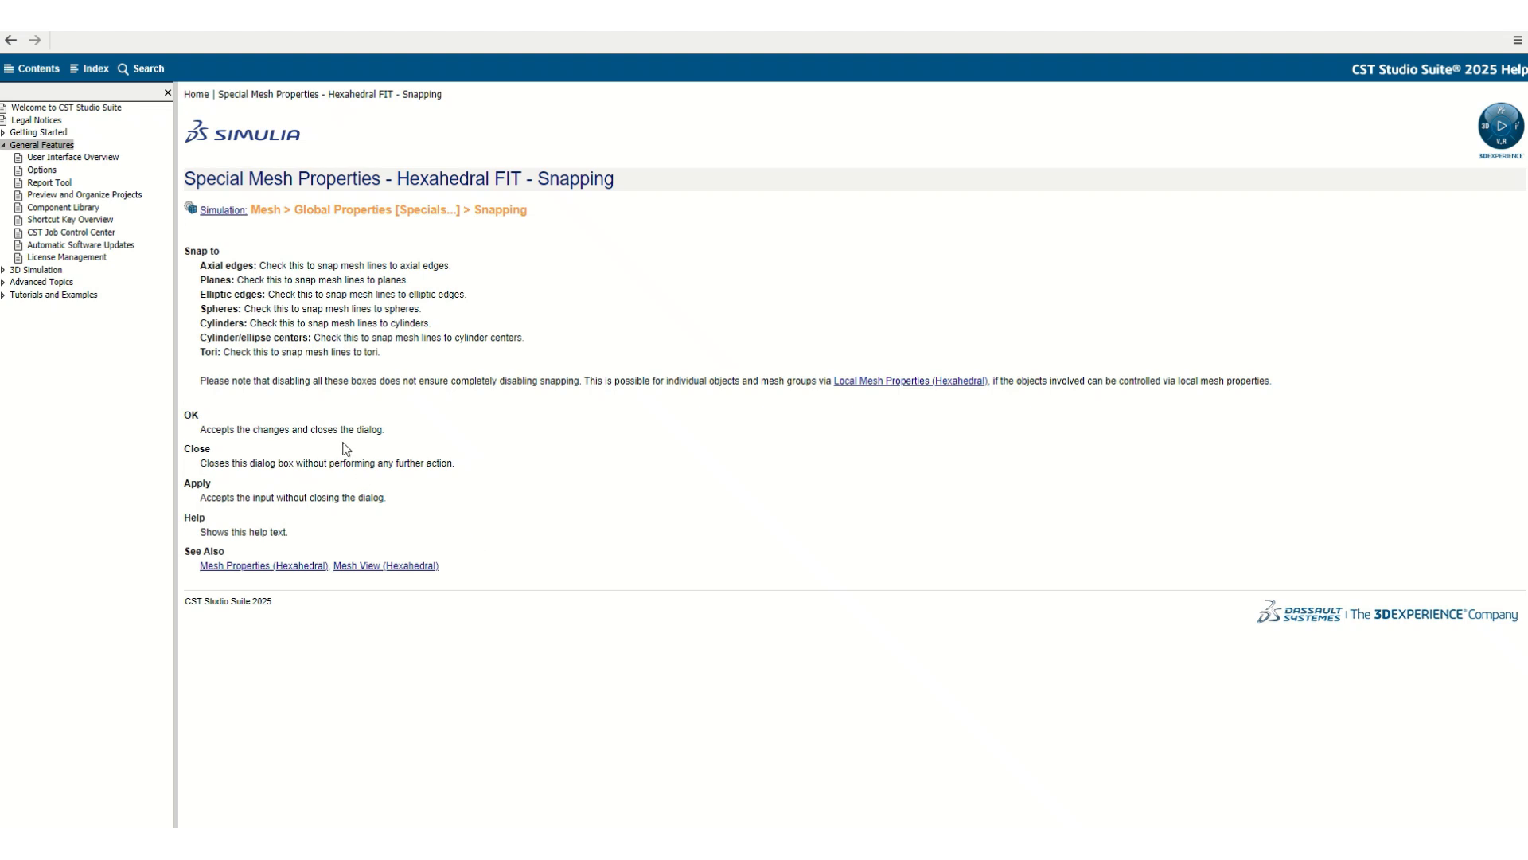